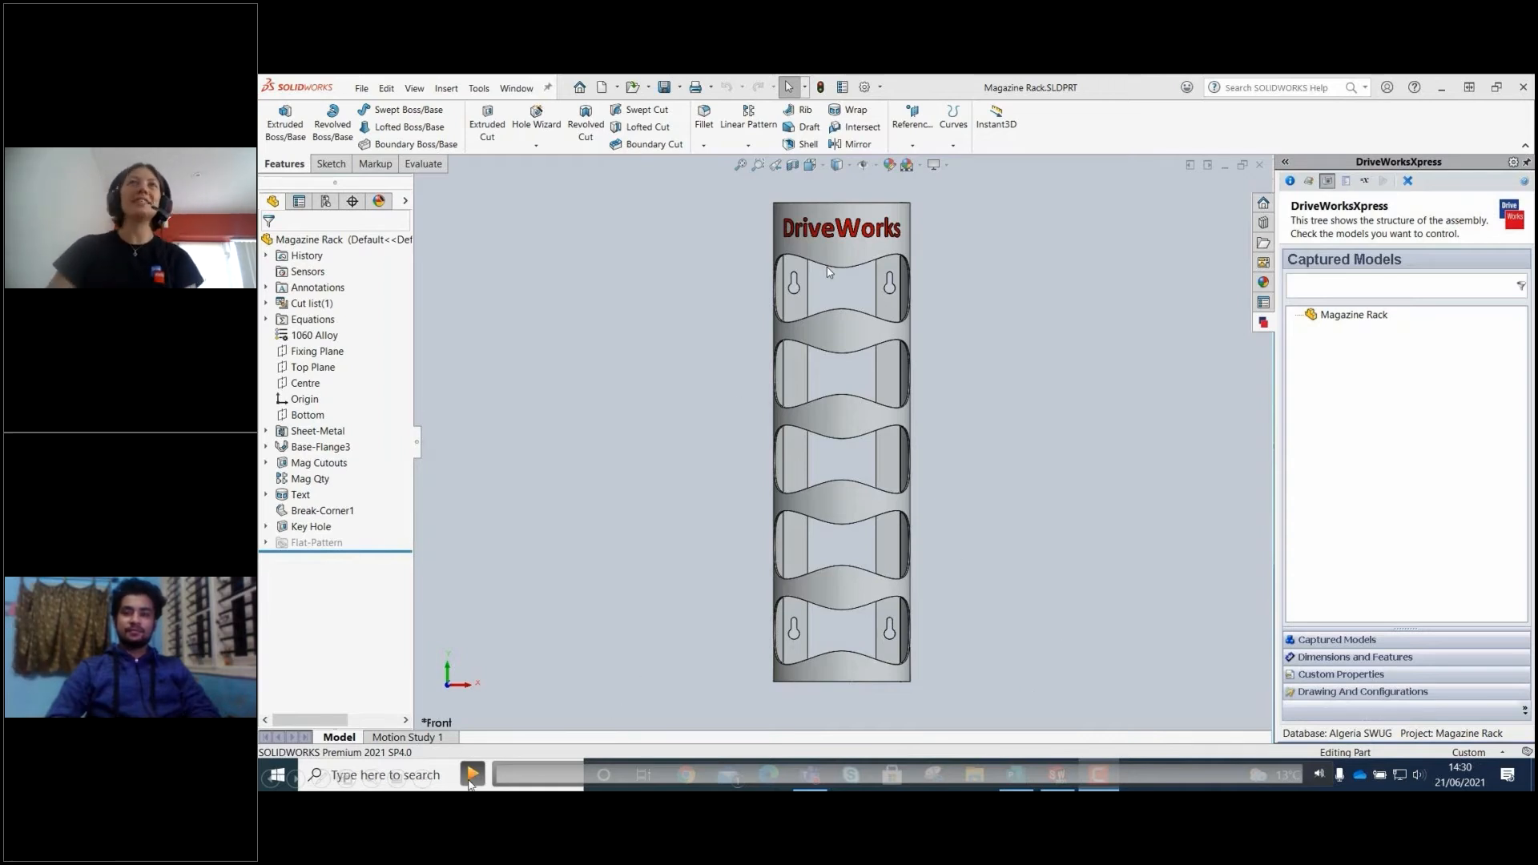
# Launch the DriveWorksXpress add-in for the Magazine Rack part.
pyautogui.click(471, 778)
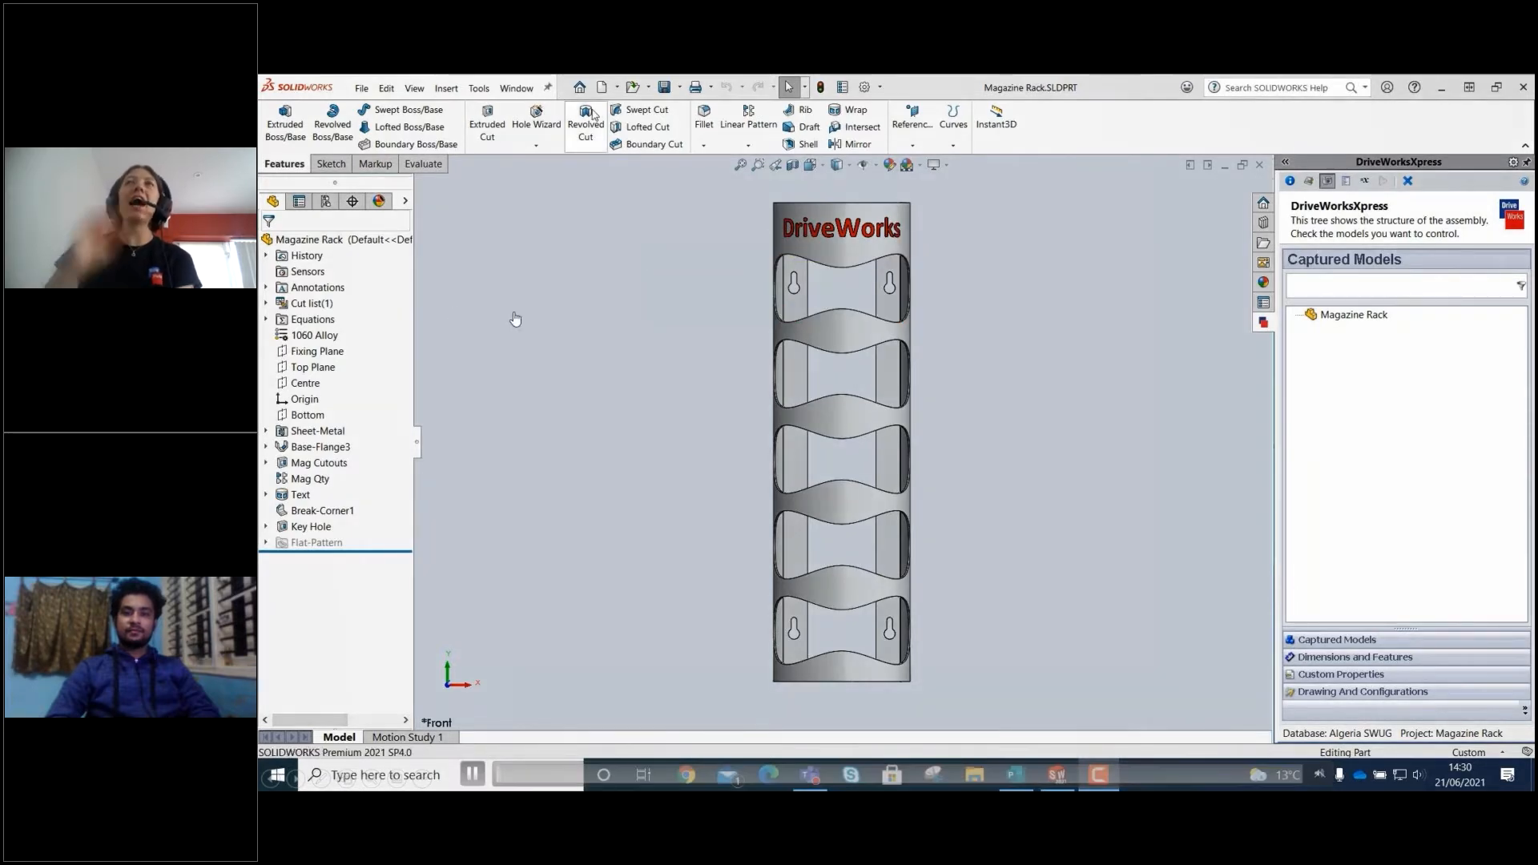
pyautogui.click(478, 88)
pyautogui.moveTo(491, 145)
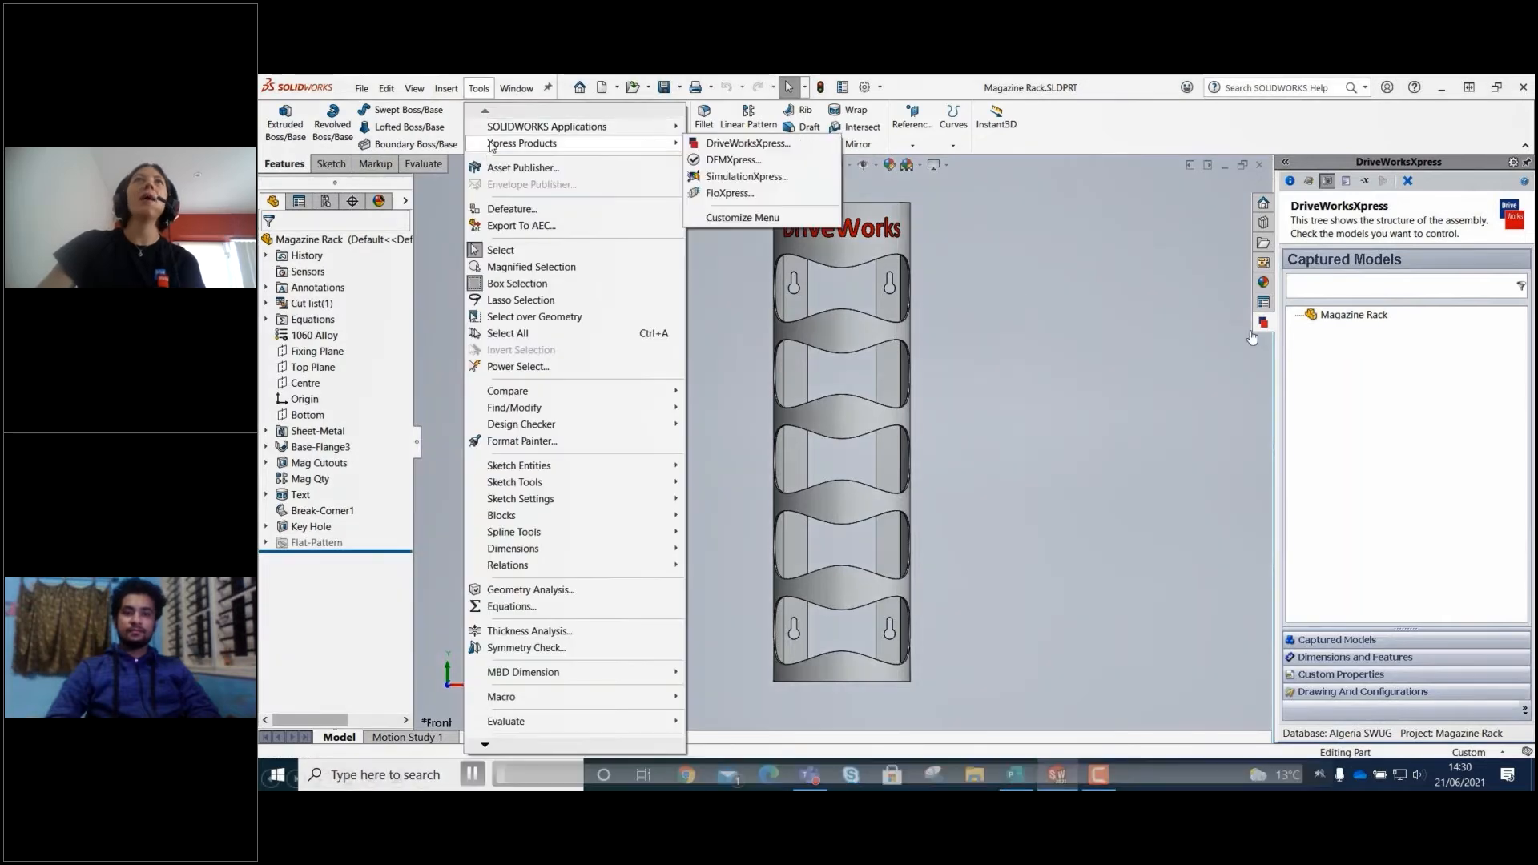
pyautogui.click(730, 143)
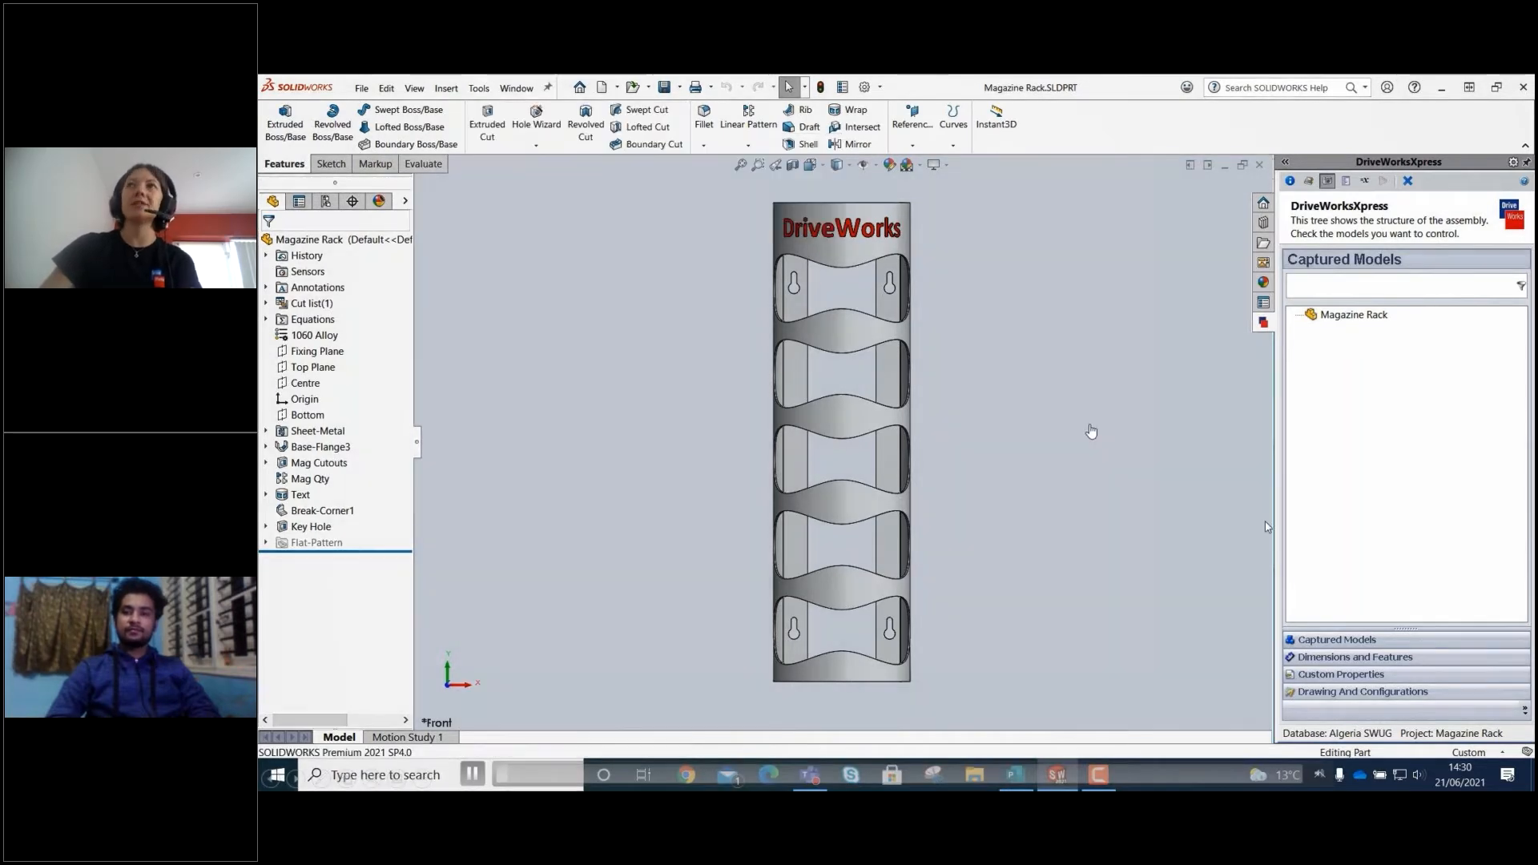
pyautogui.click(566, 652)
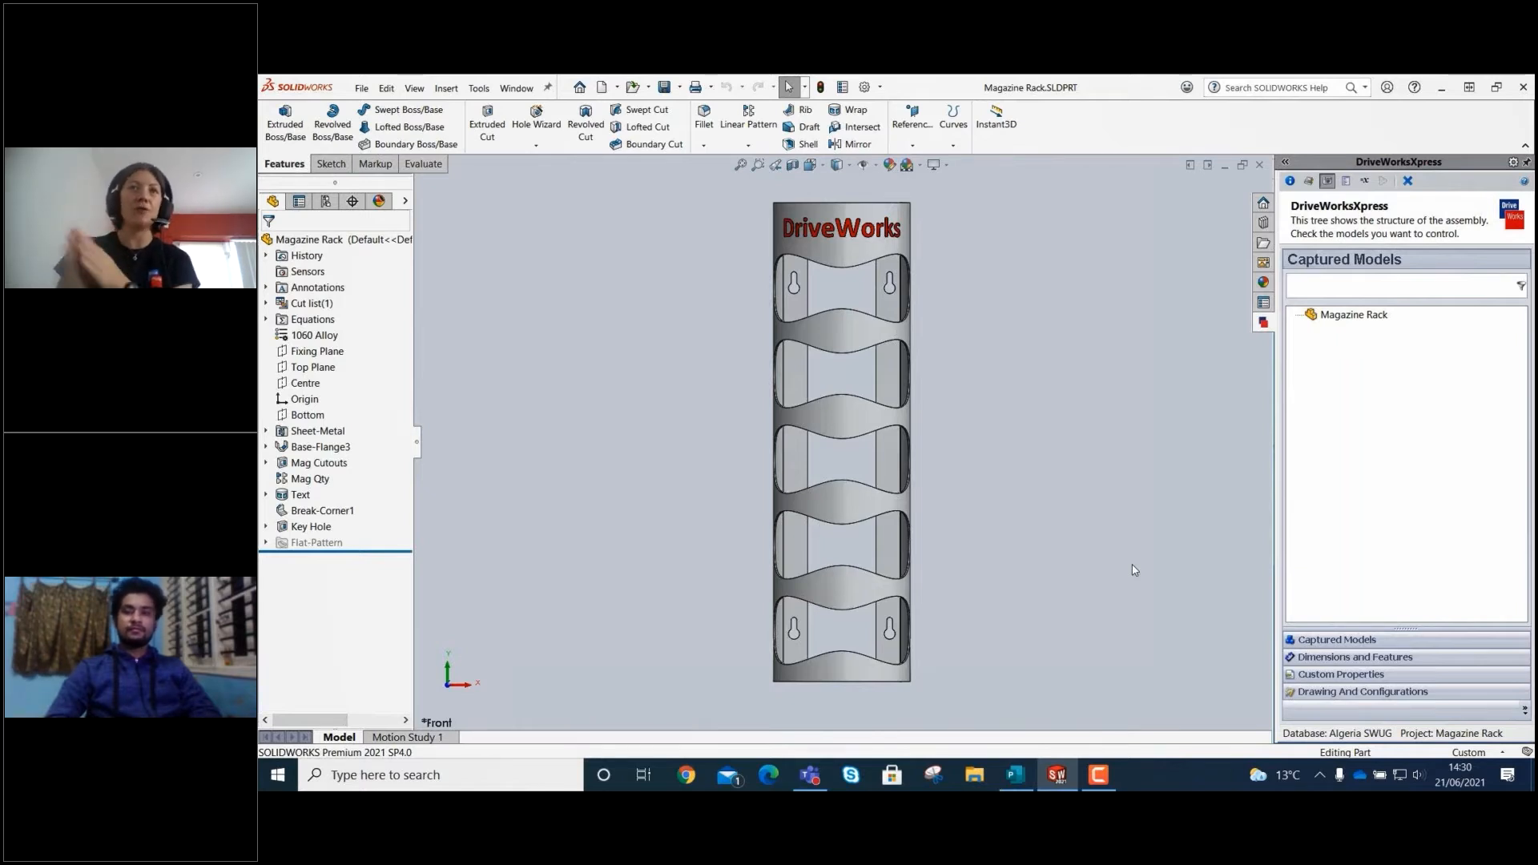
pyautogui.moveTo(472, 784)
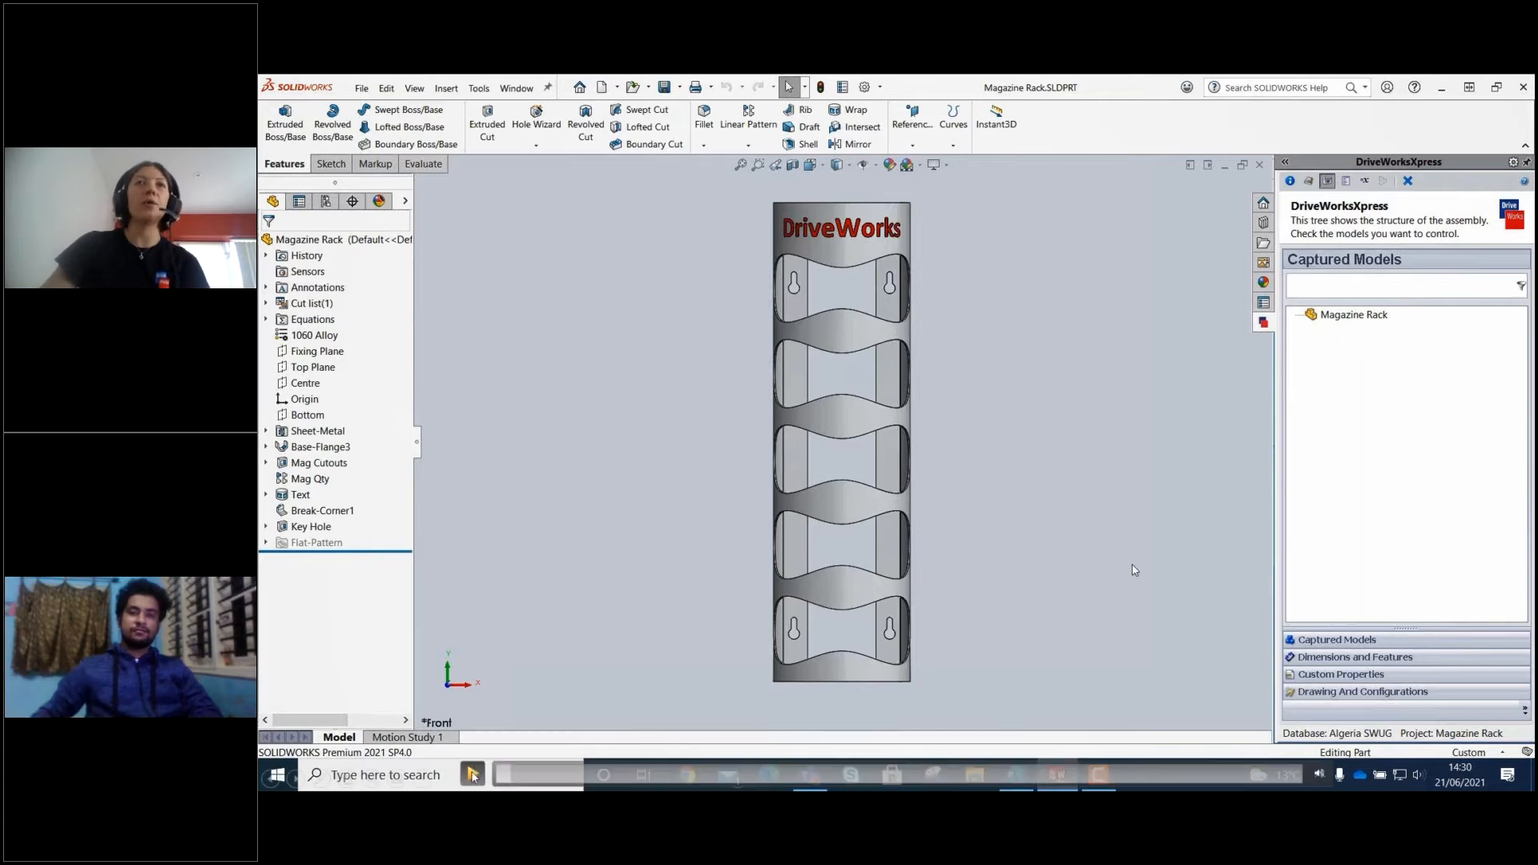
pyautogui.click(472, 775)
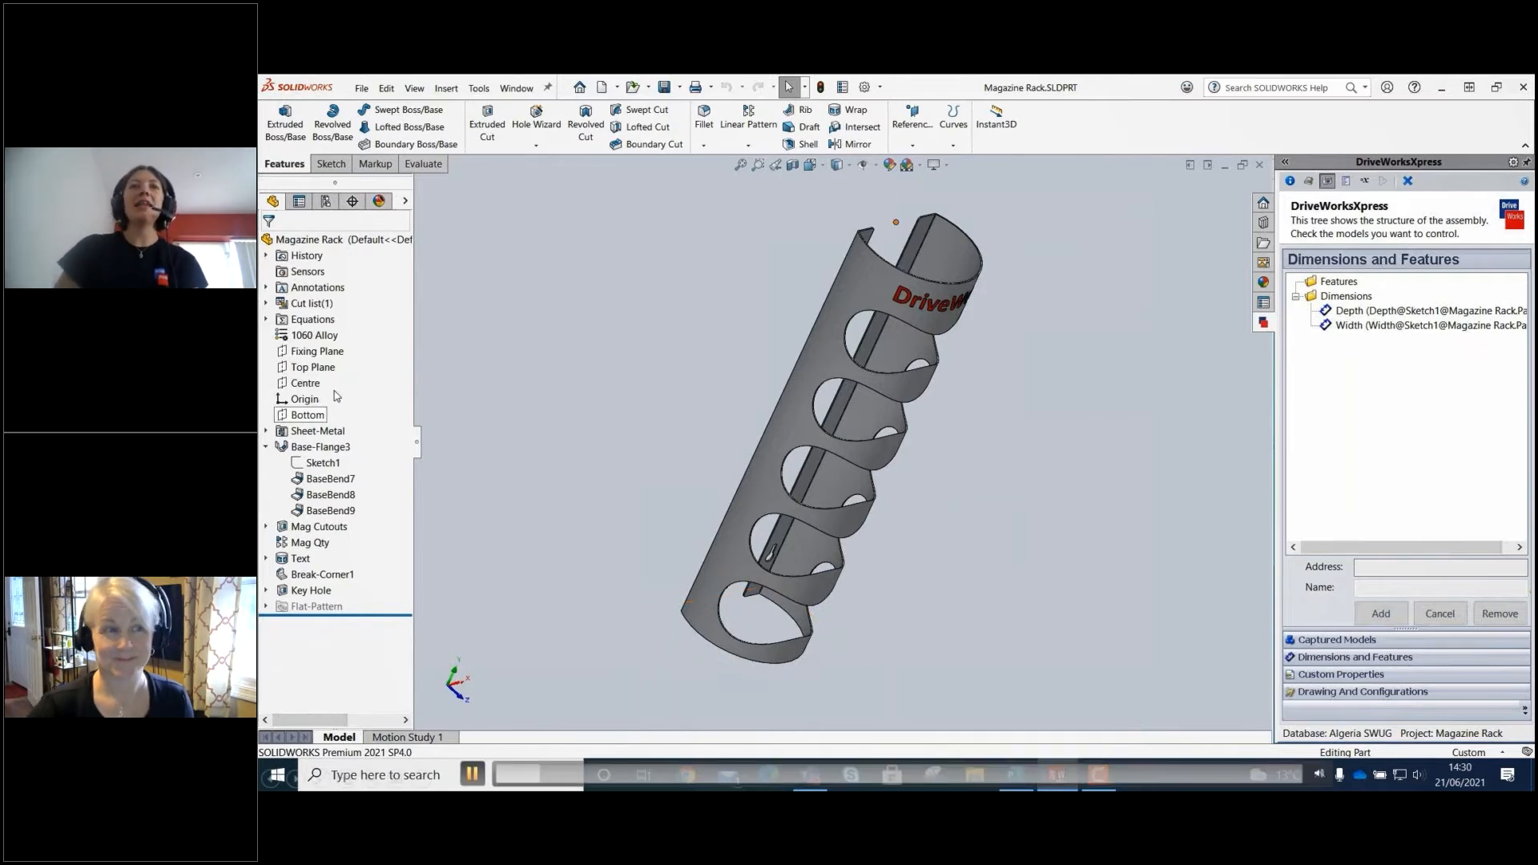
# Capture the instance-count dimension of the Mag Qty pattern in DriveWorksXpress under the name Magazine Quantity.
pyautogui.click(311, 544)
pyautogui.moveTo(622, 521); pyautogui.dragTo(605, 457, button='middle')
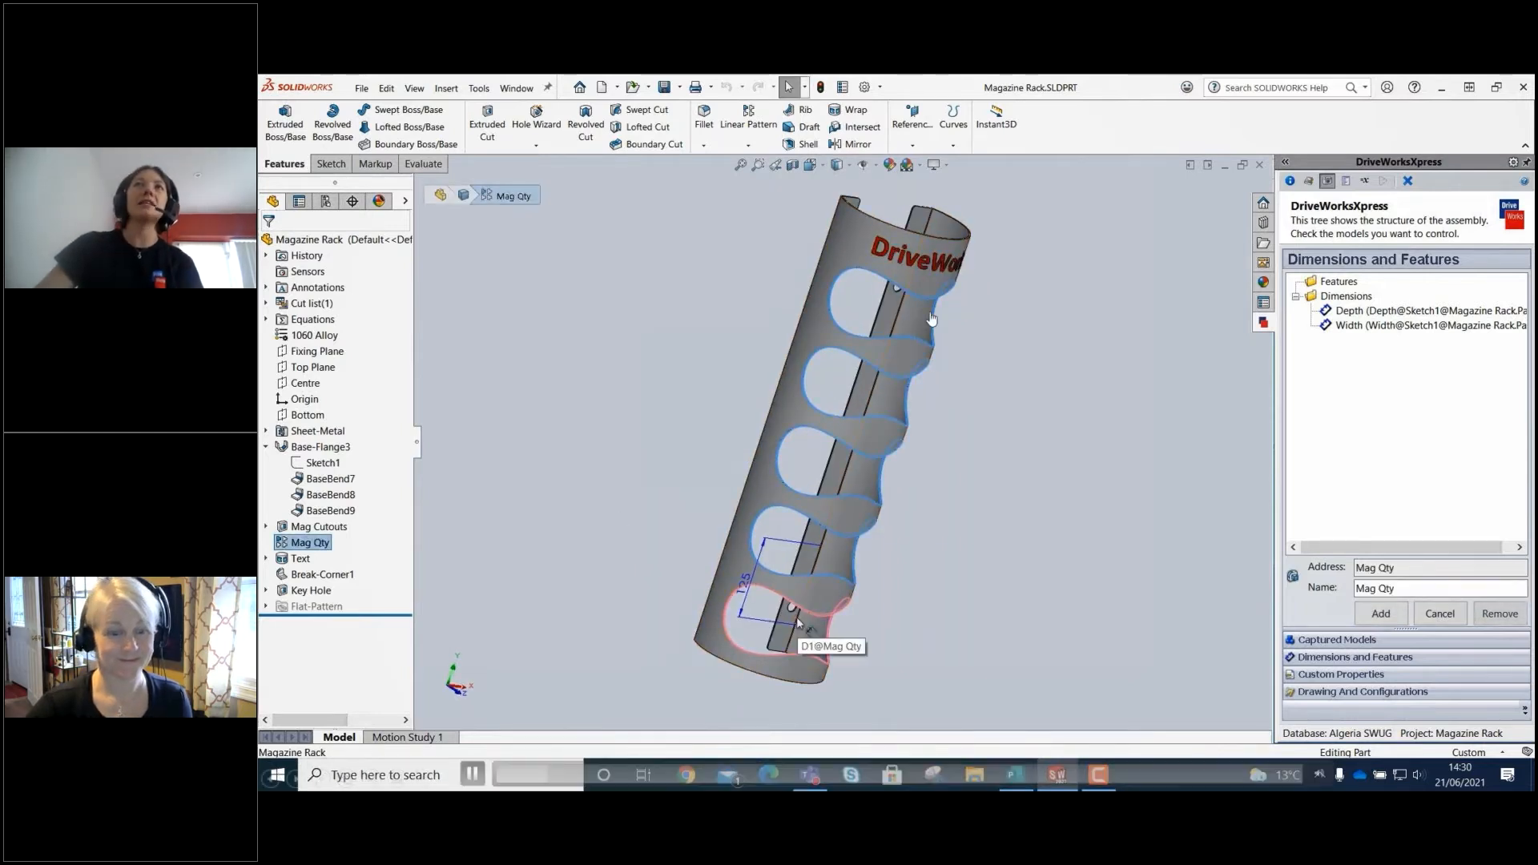
pyautogui.click(742, 581)
pyautogui.click(1389, 590)
pyautogui.write('Mga')
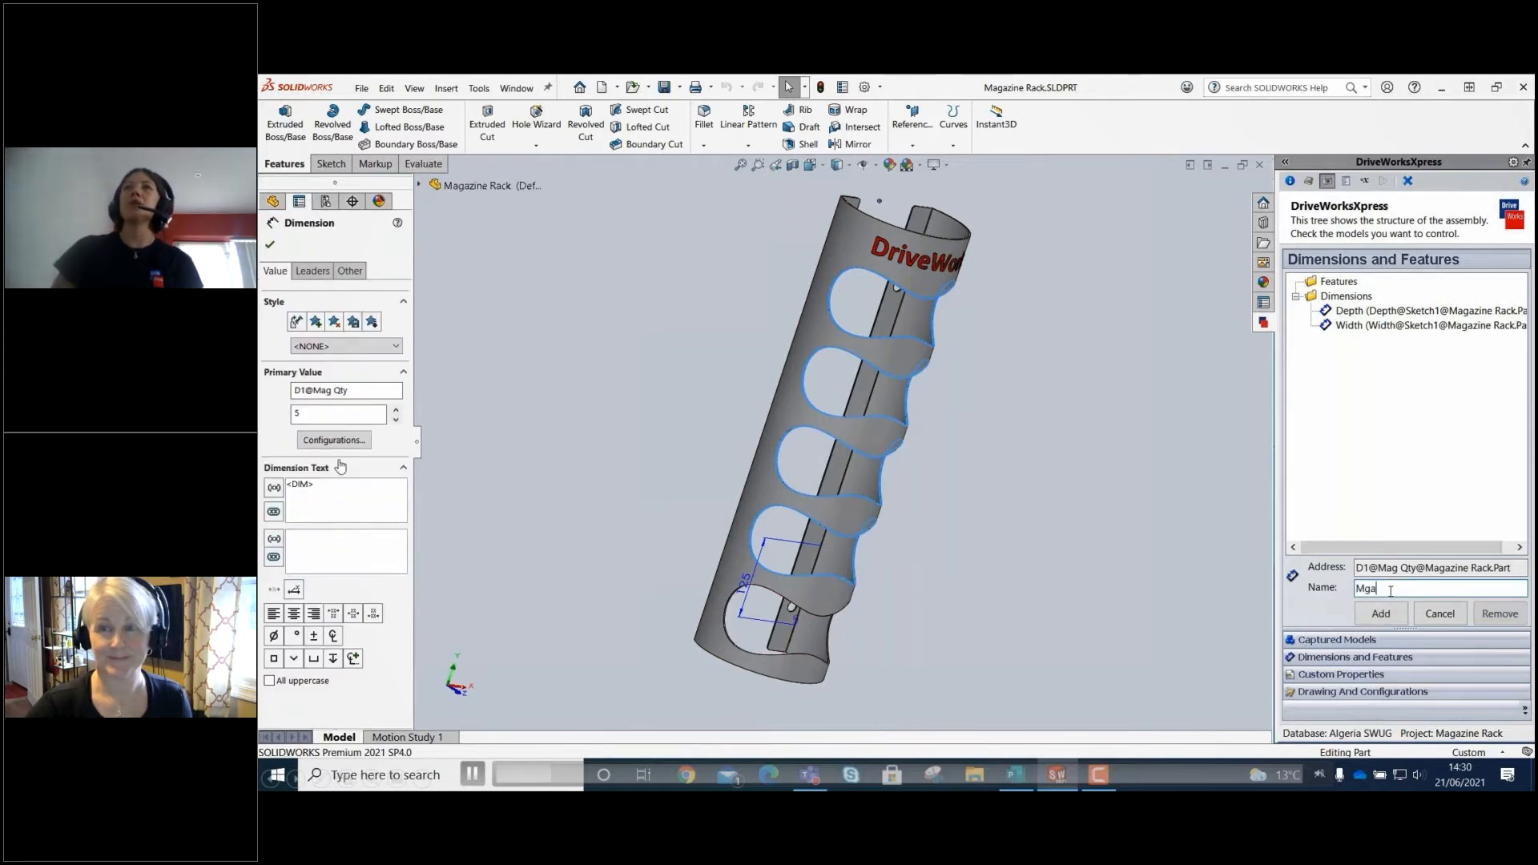
pyautogui.write('azine Quant')
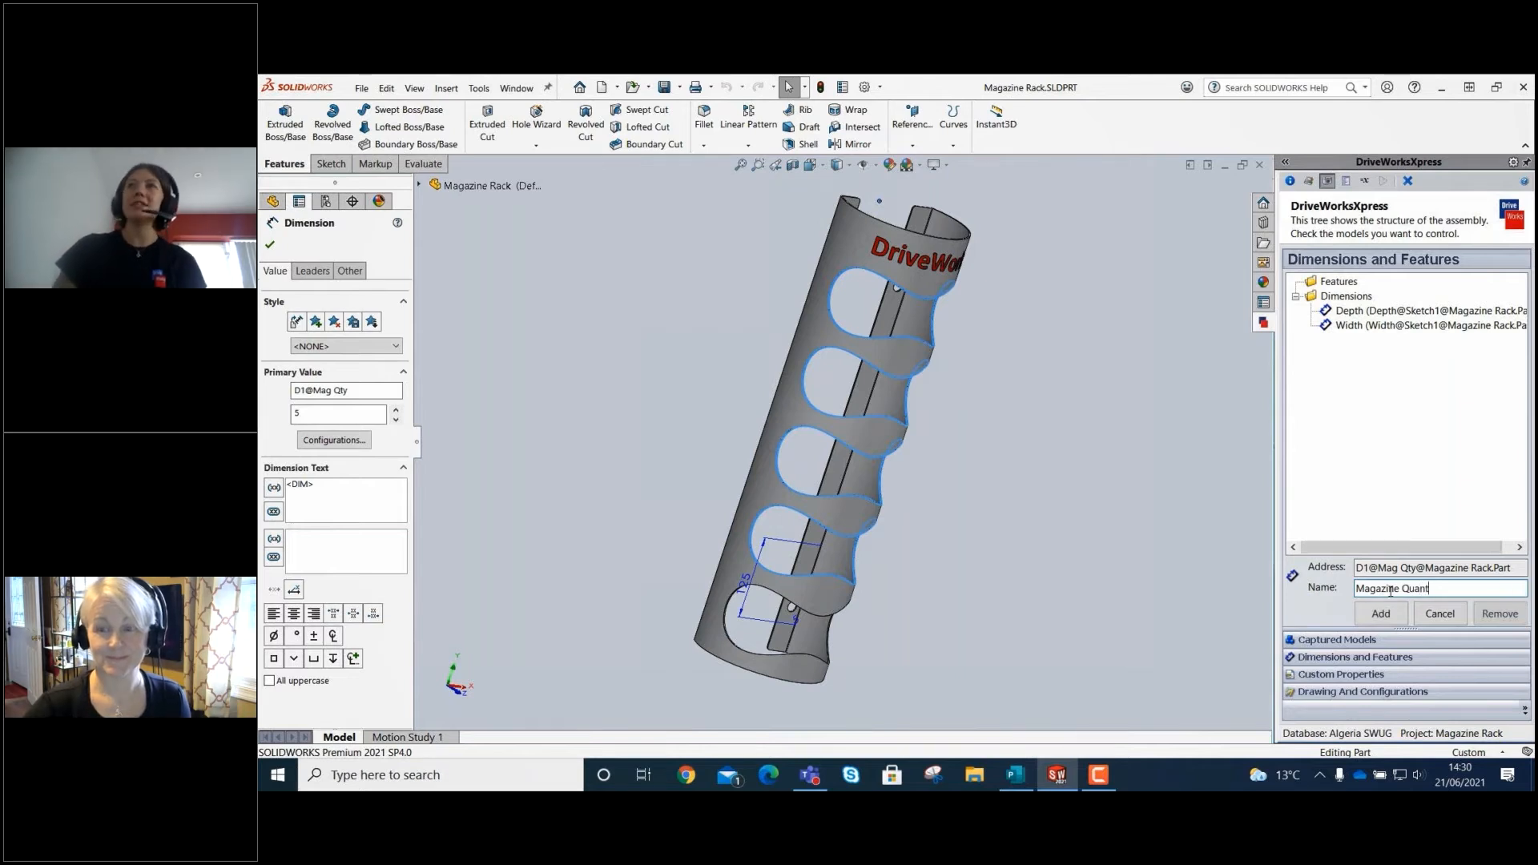
pyautogui.write('ity')
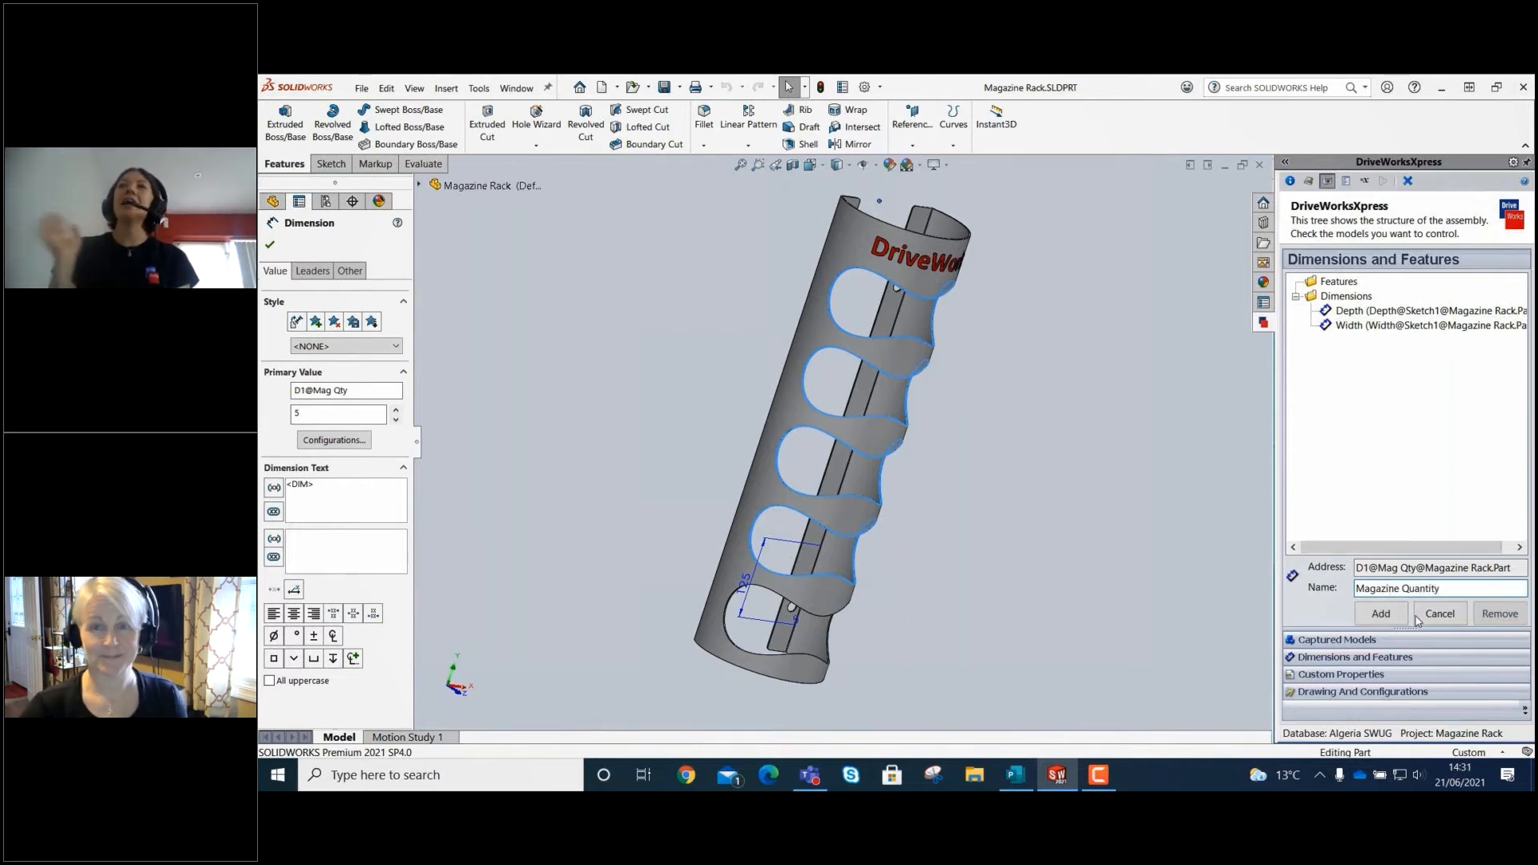
pyautogui.click(1382, 614)
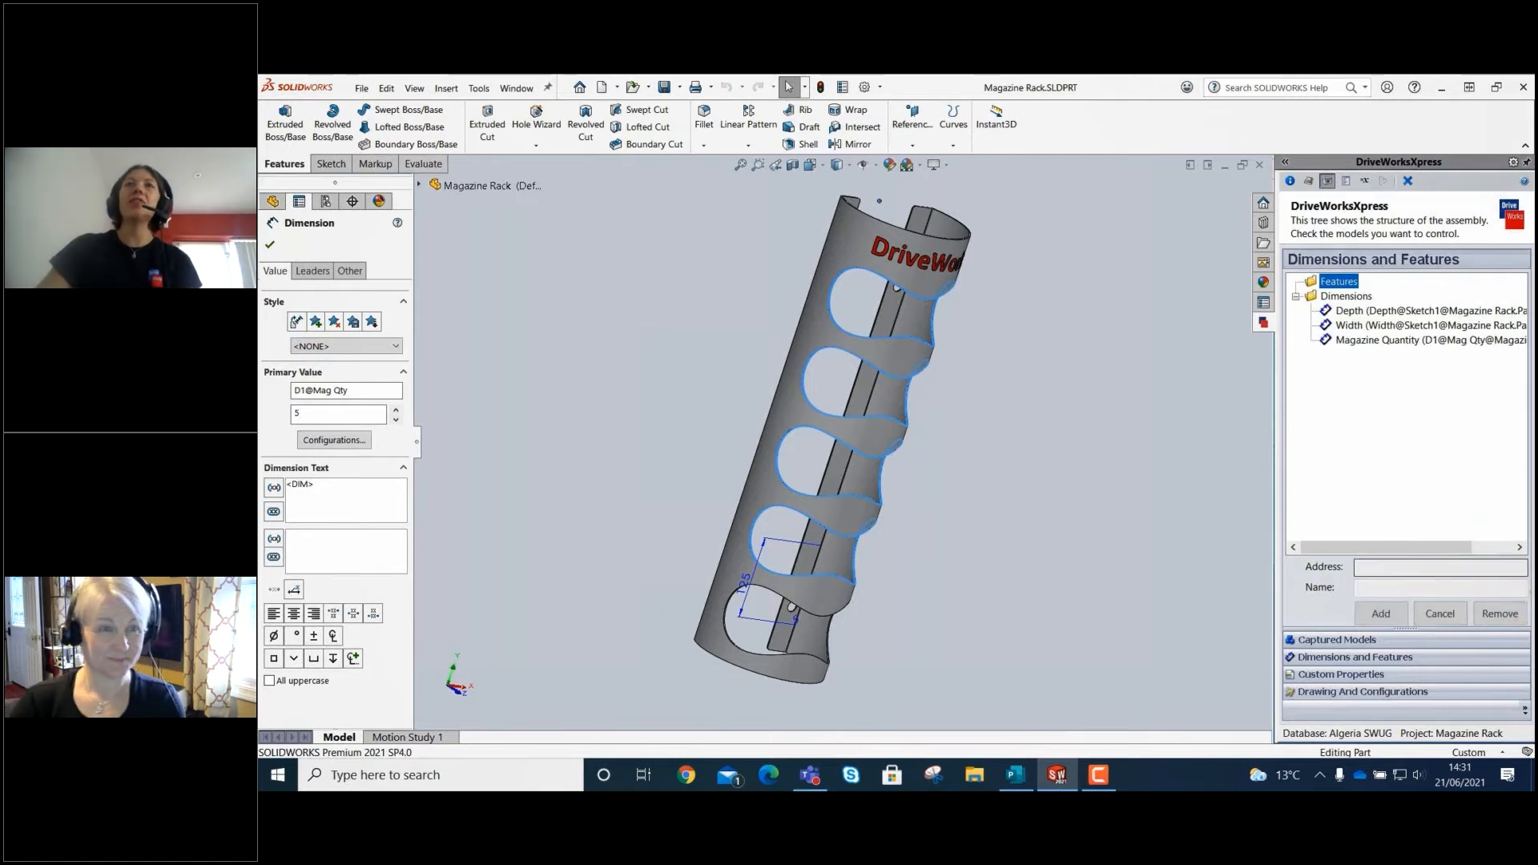
pyautogui.click(620, 495)
pyautogui.moveTo(1034, 478); pyautogui.dragTo(795, 505, button='middle')
pyautogui.click(473, 774)
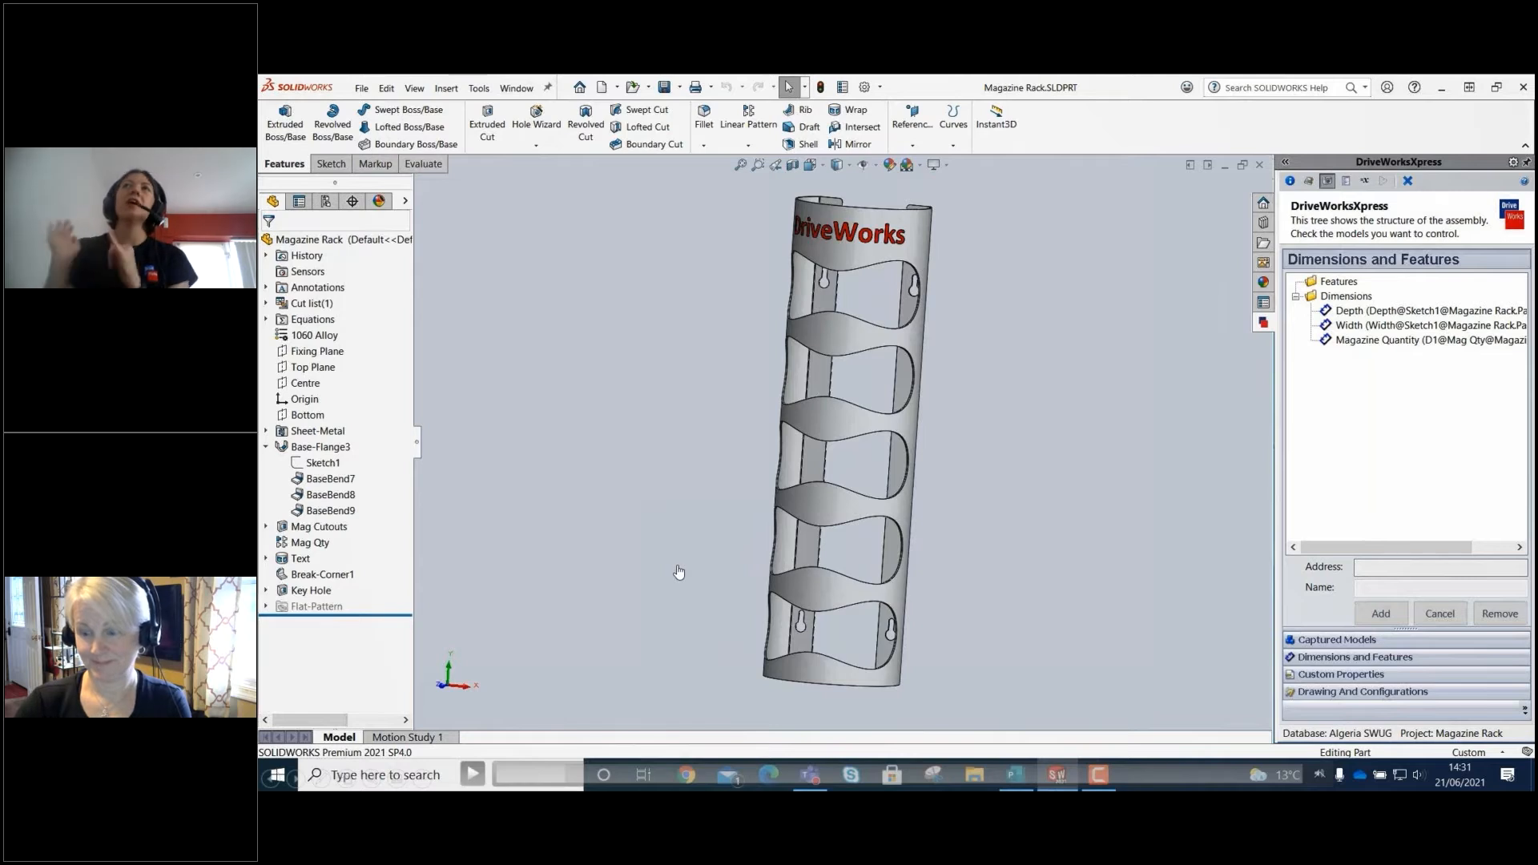
pyautogui.click(483, 776)
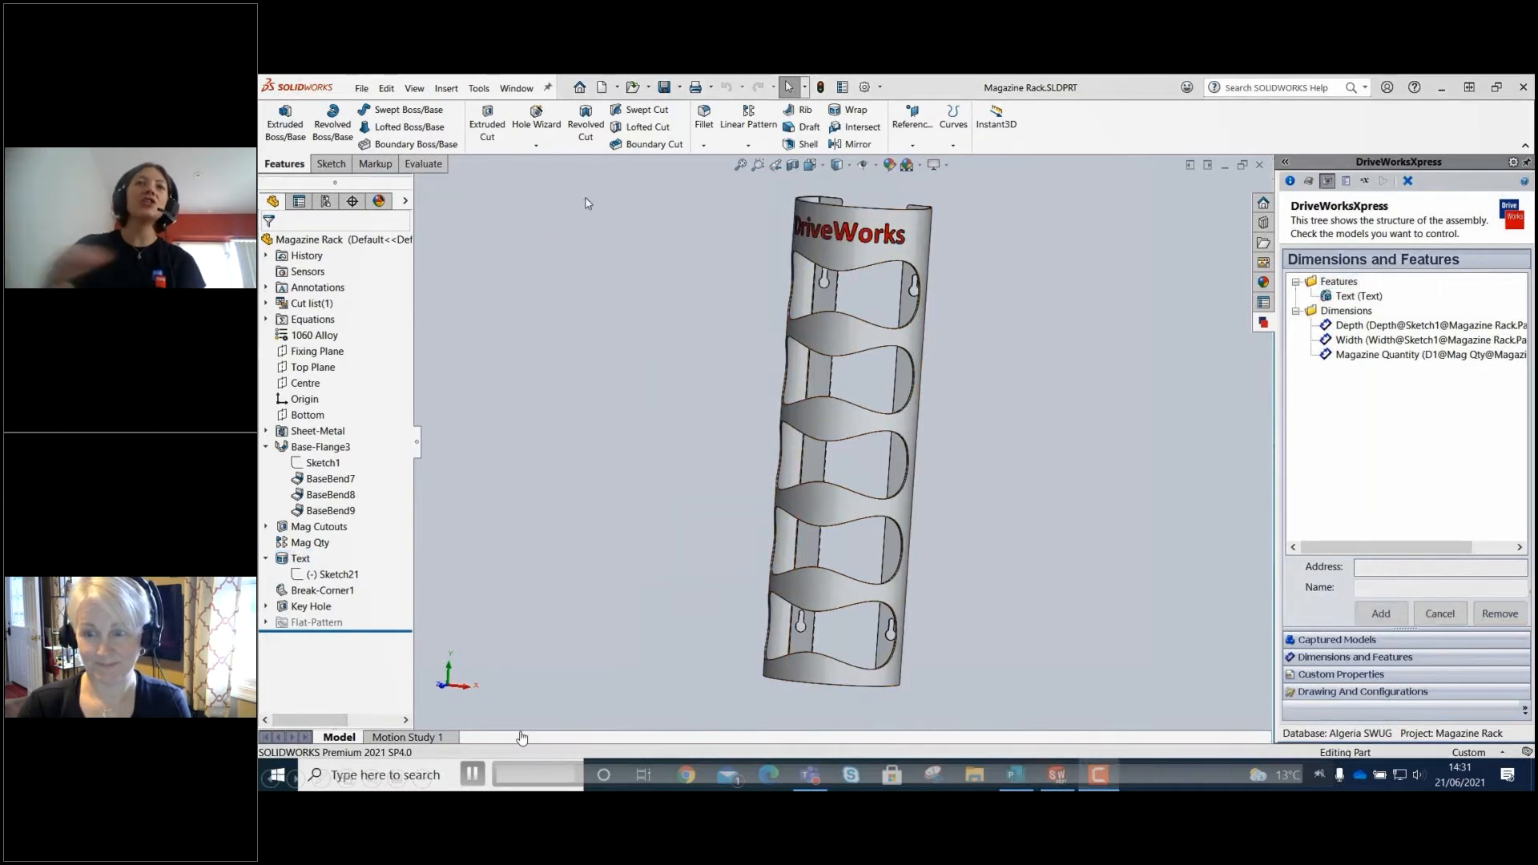
pyautogui.click(472, 774)
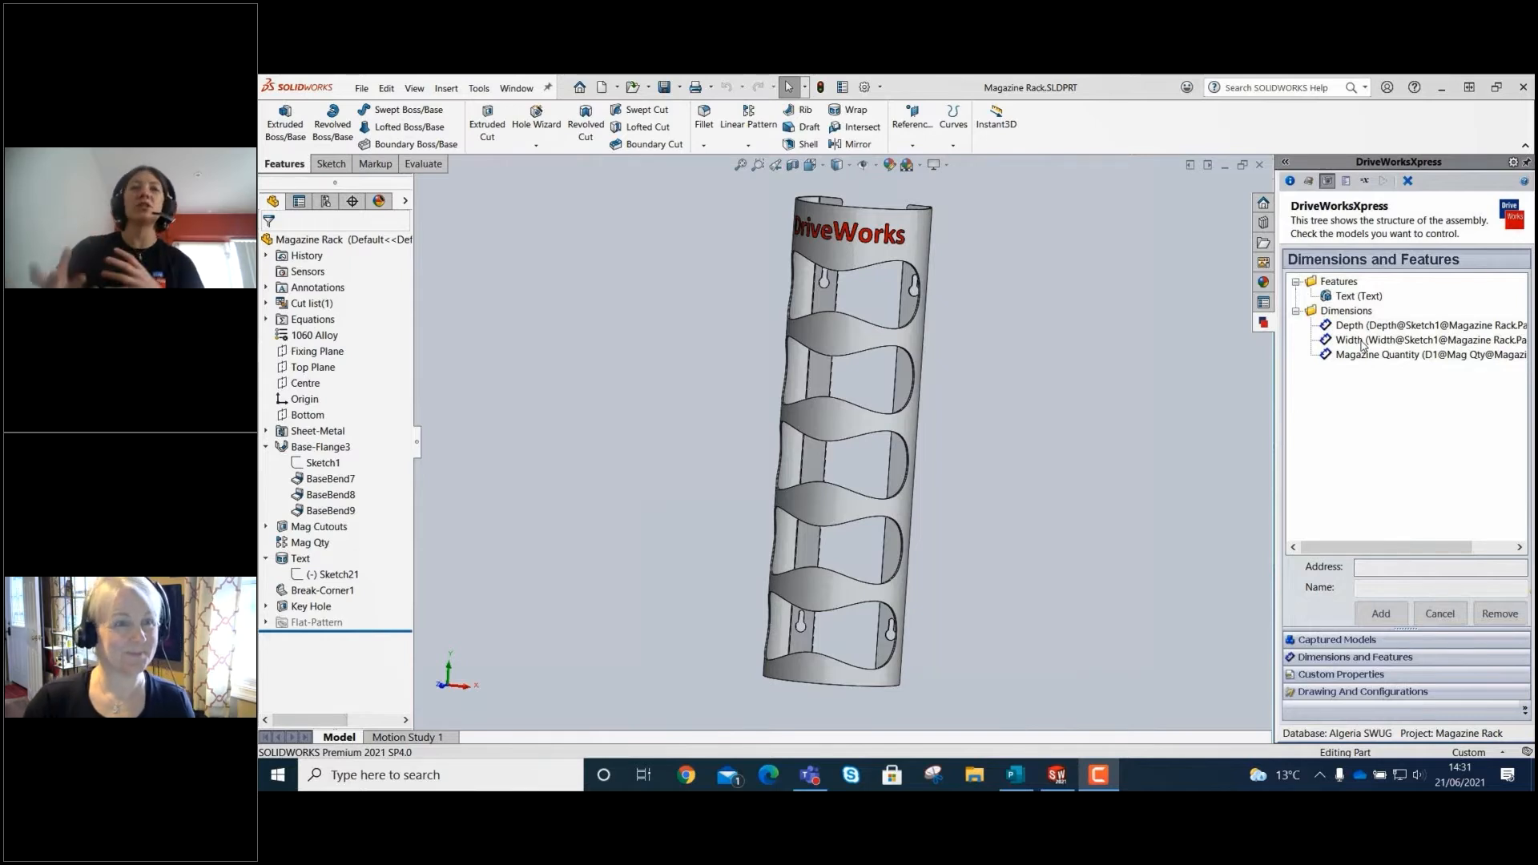
pyautogui.moveTo(538, 689)
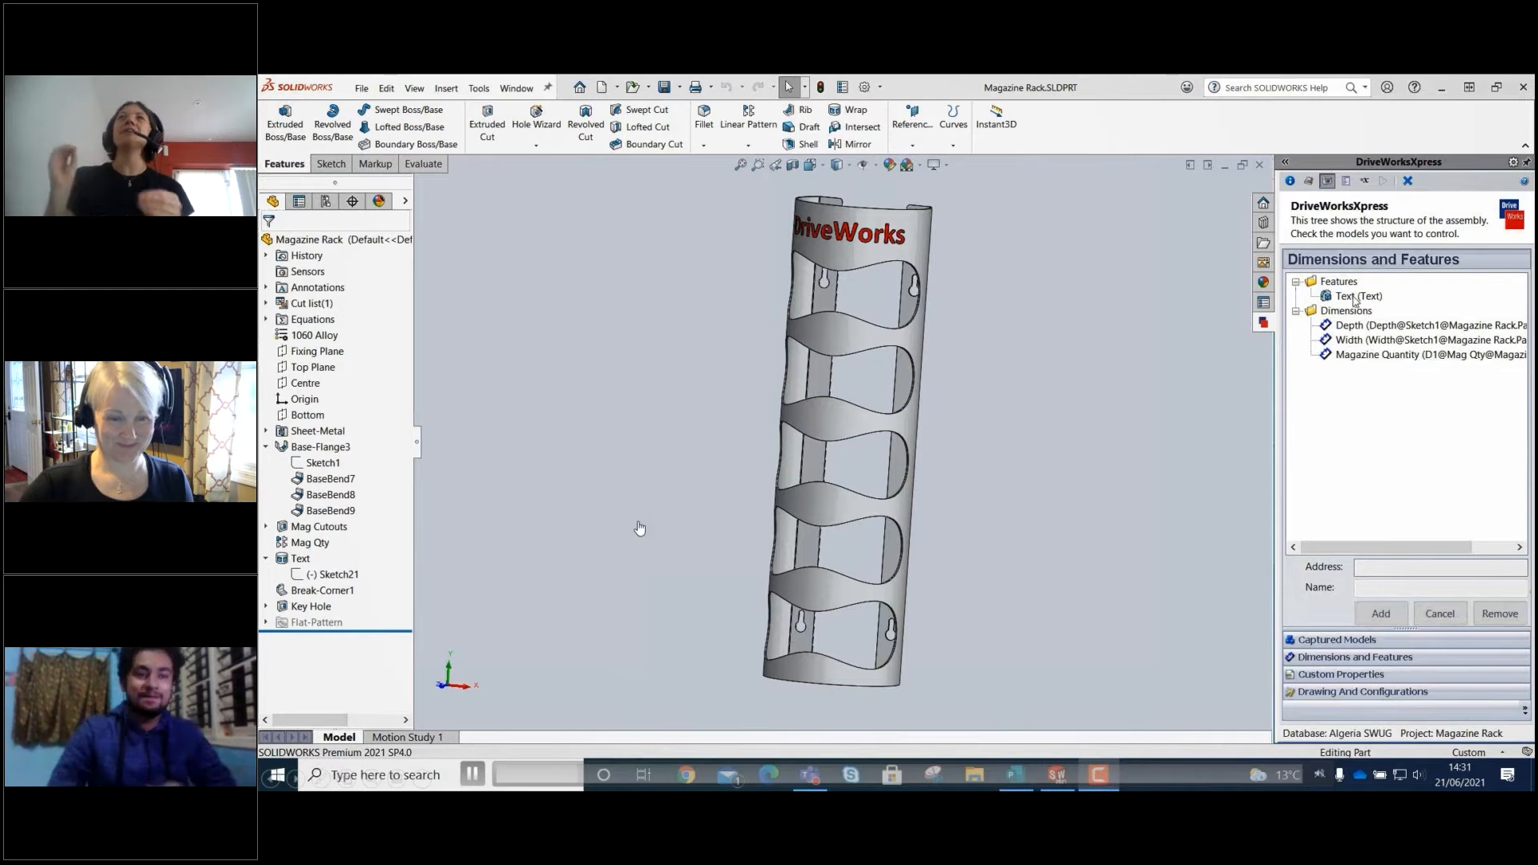
# Capture the custom properties Customer, CustomerEtch, DrawnBy, OrderNumber and TotalHeight for the Magazine Rack.
pyautogui.click(1353, 677)
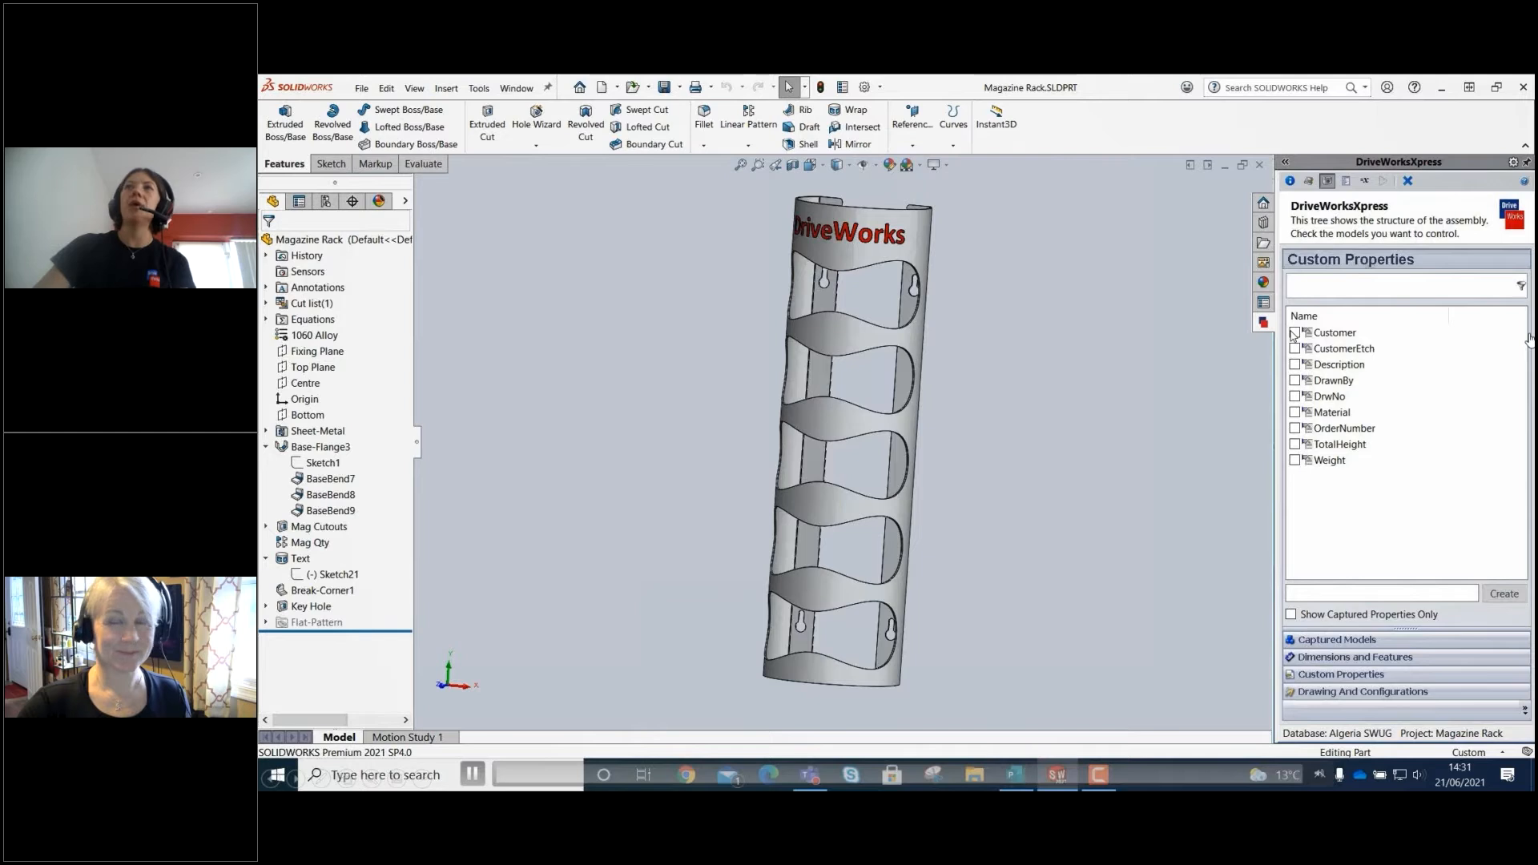
pyautogui.click(1295, 332)
pyautogui.click(1295, 349)
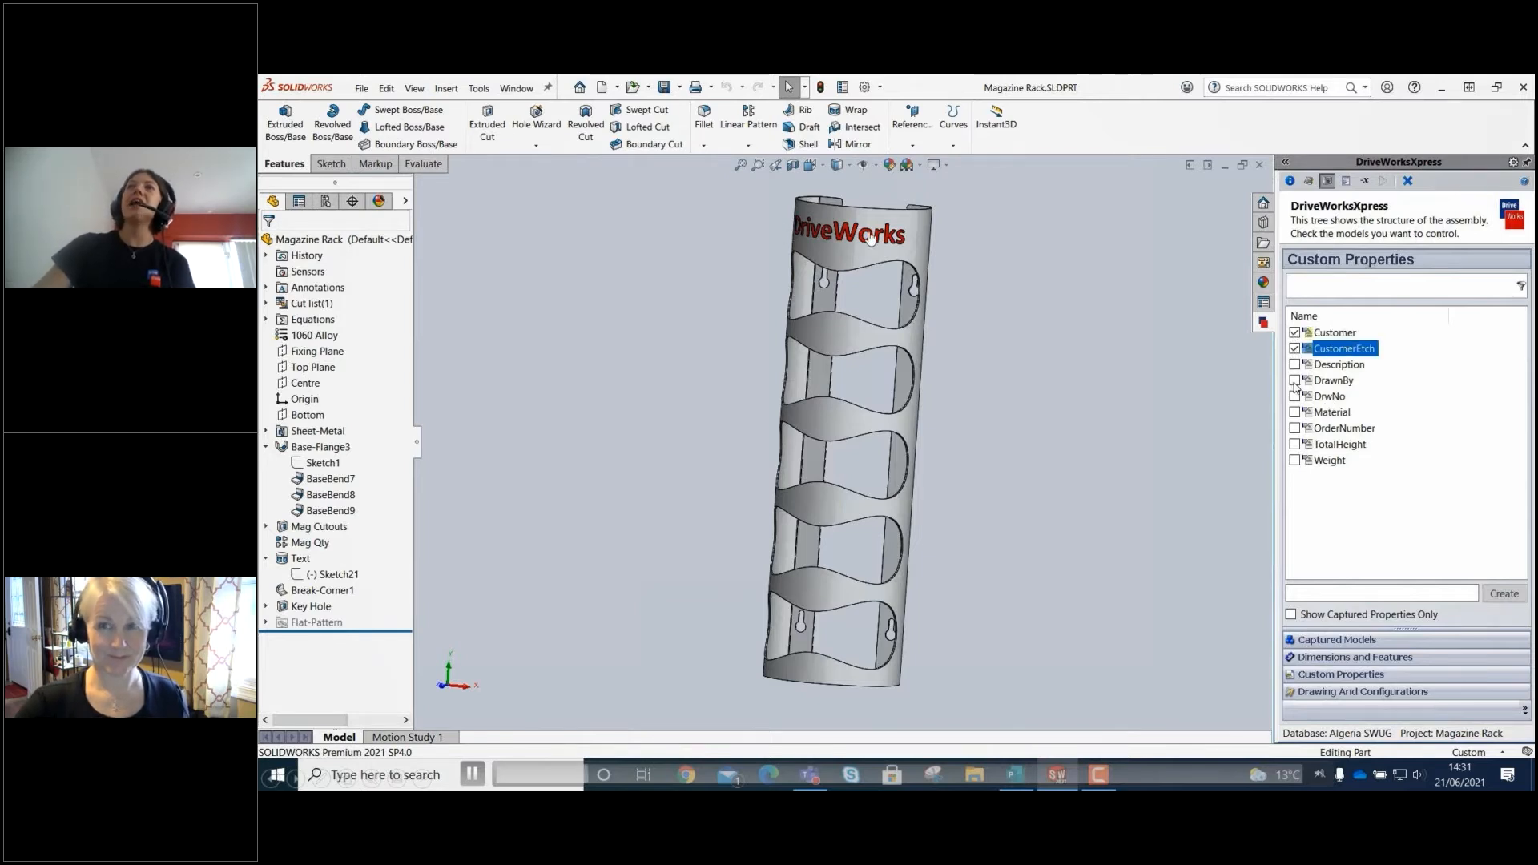
pyautogui.click(1295, 382)
pyautogui.click(1295, 429)
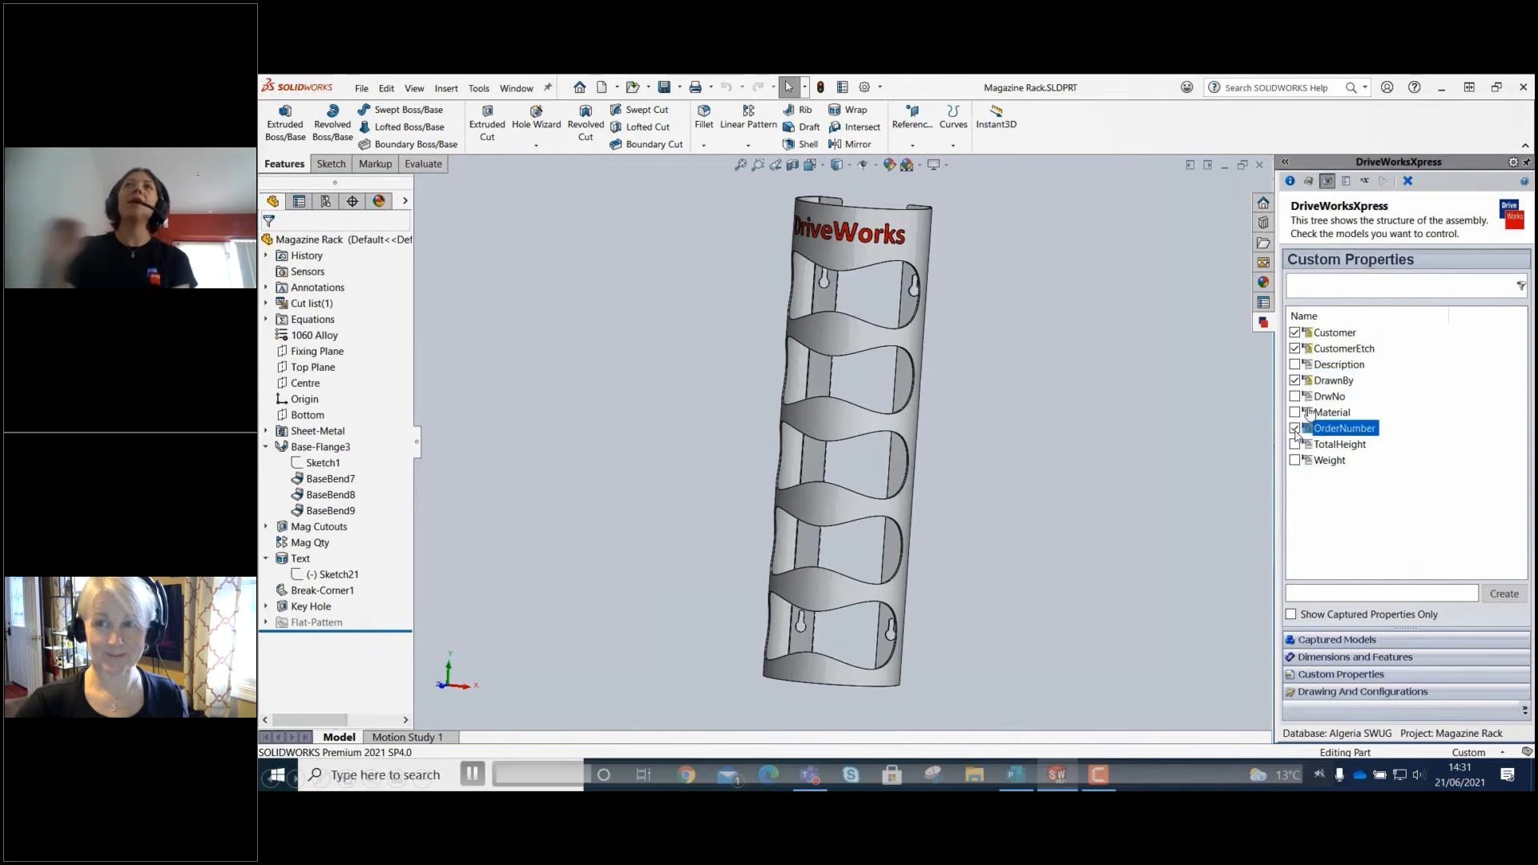
pyautogui.click(1295, 445)
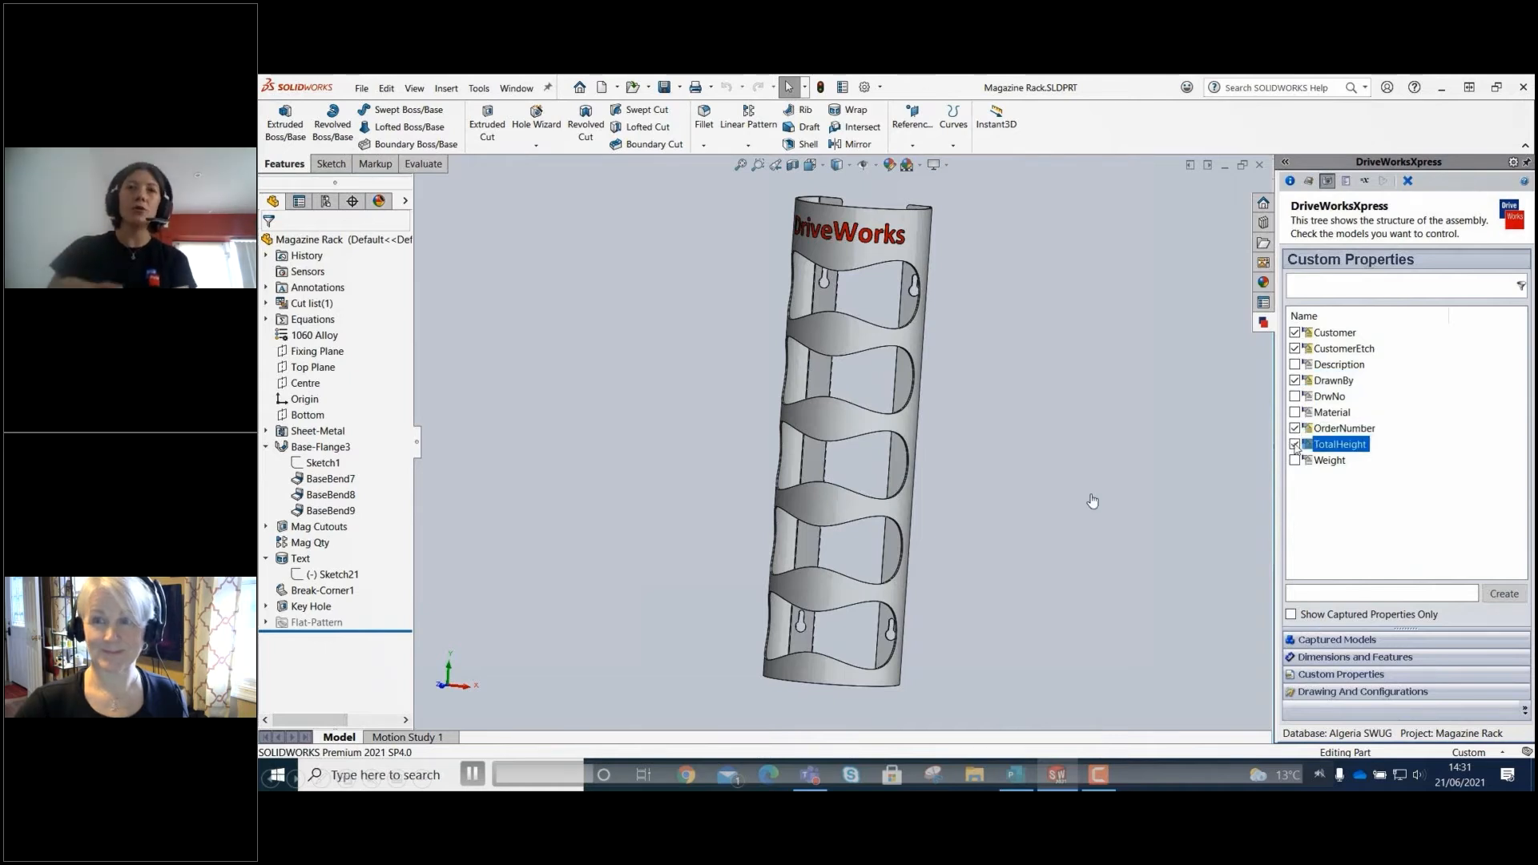
pyautogui.click(1173, 453)
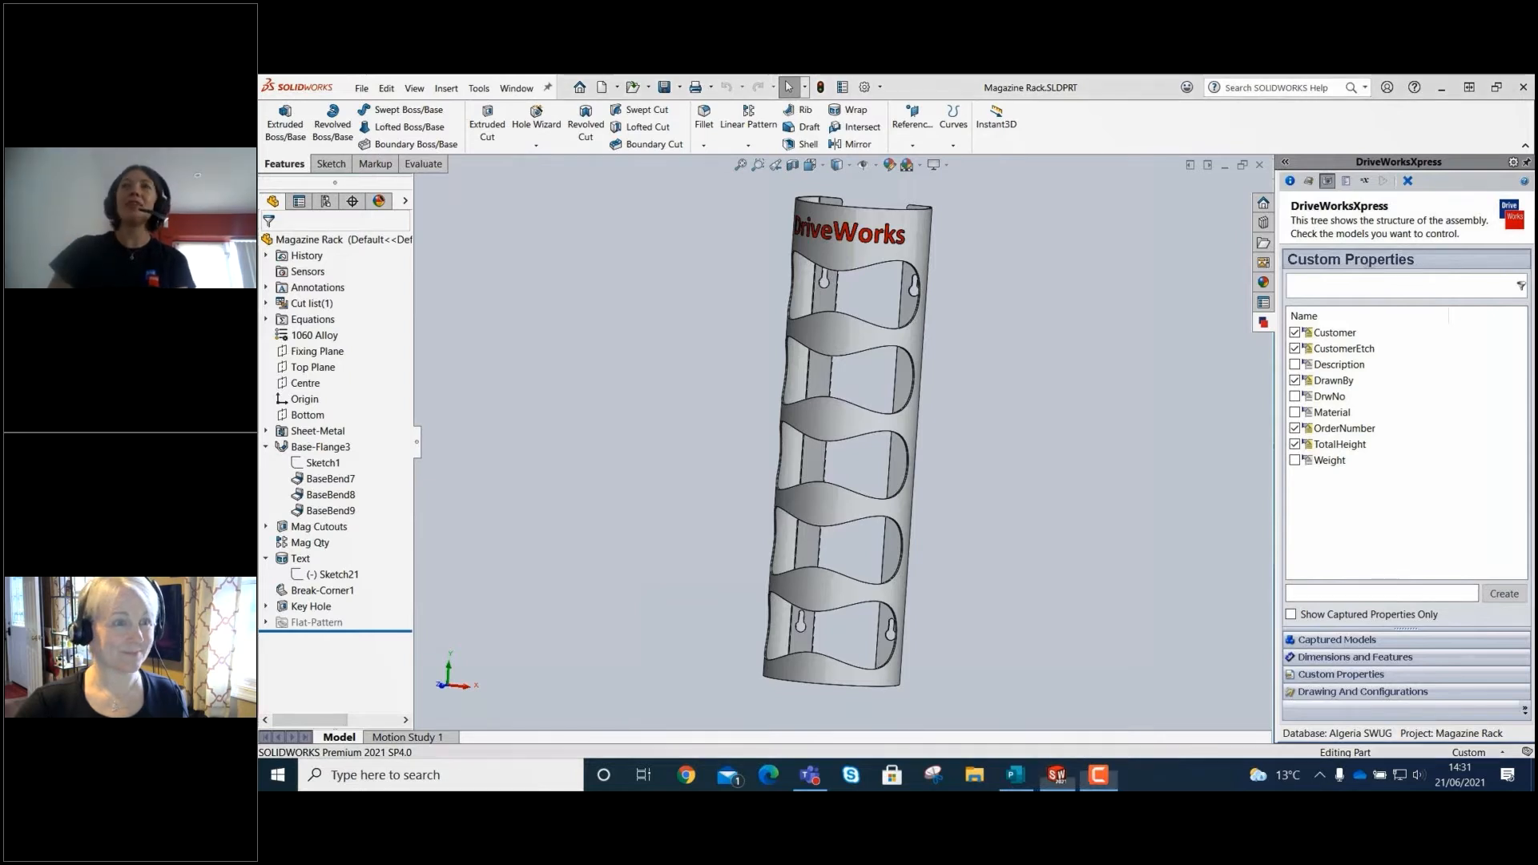
# Capture the existing drawing Magazine Rack.SLDDRW from the Desktop for the model, after rechecking the captured dimensions and custom properties.
pyautogui.click(1380, 659)
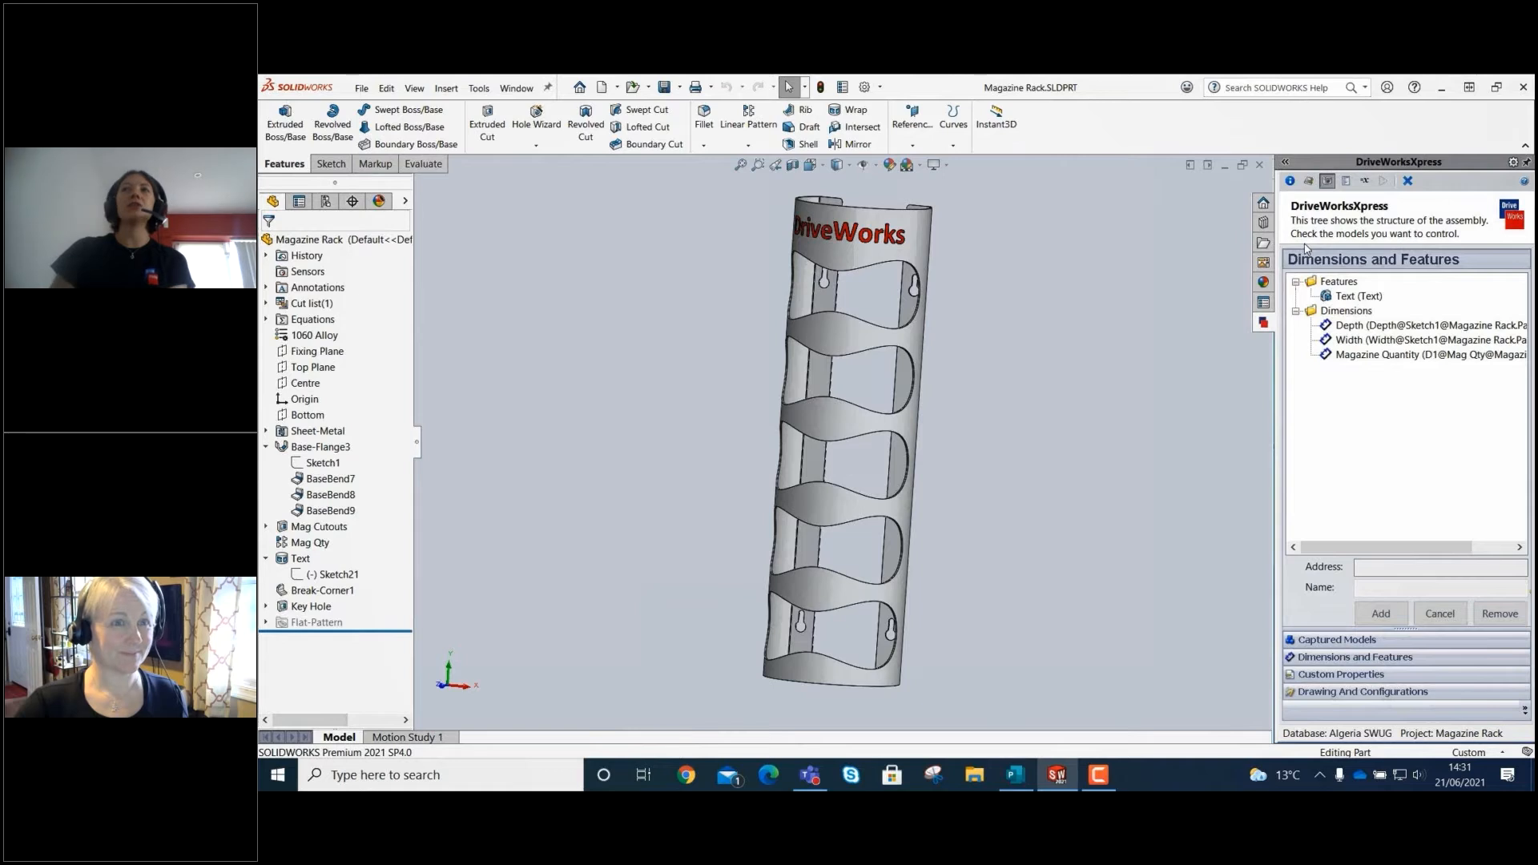
pyautogui.click(1308, 675)
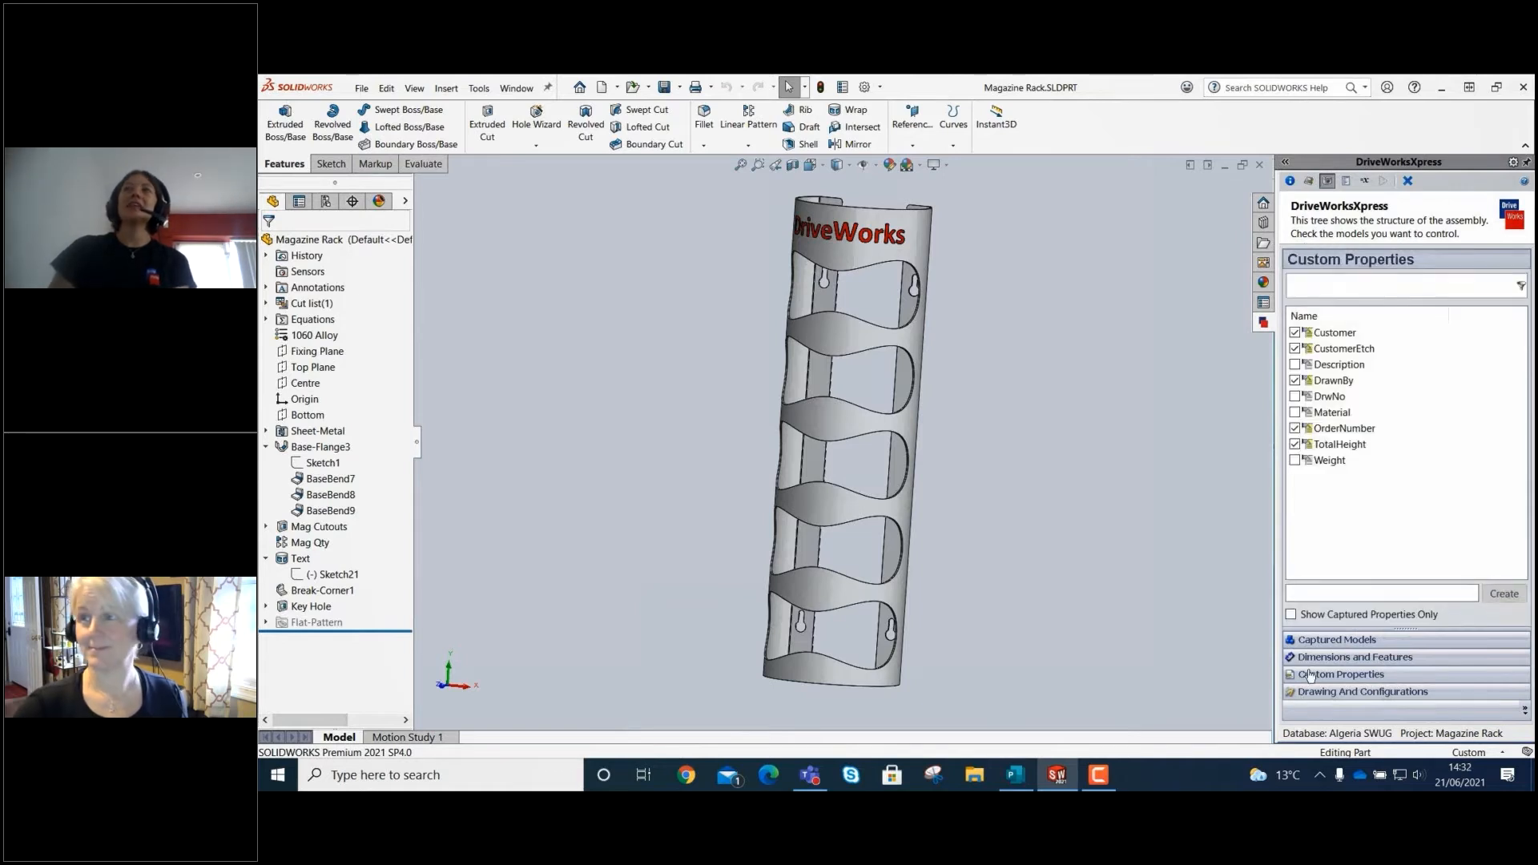
pyautogui.click(1357, 694)
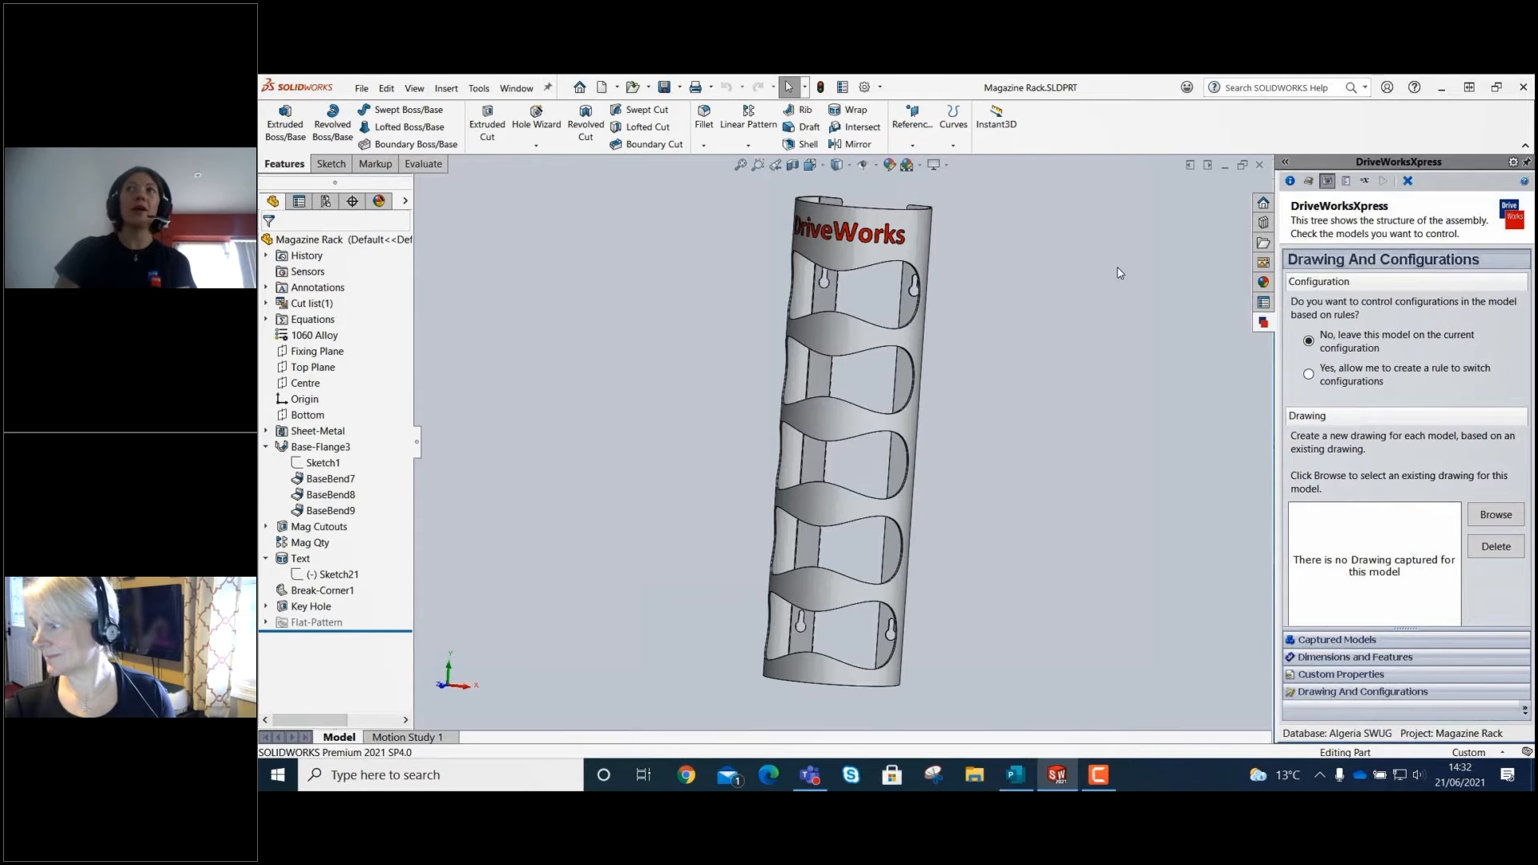
pyautogui.click(1495, 513)
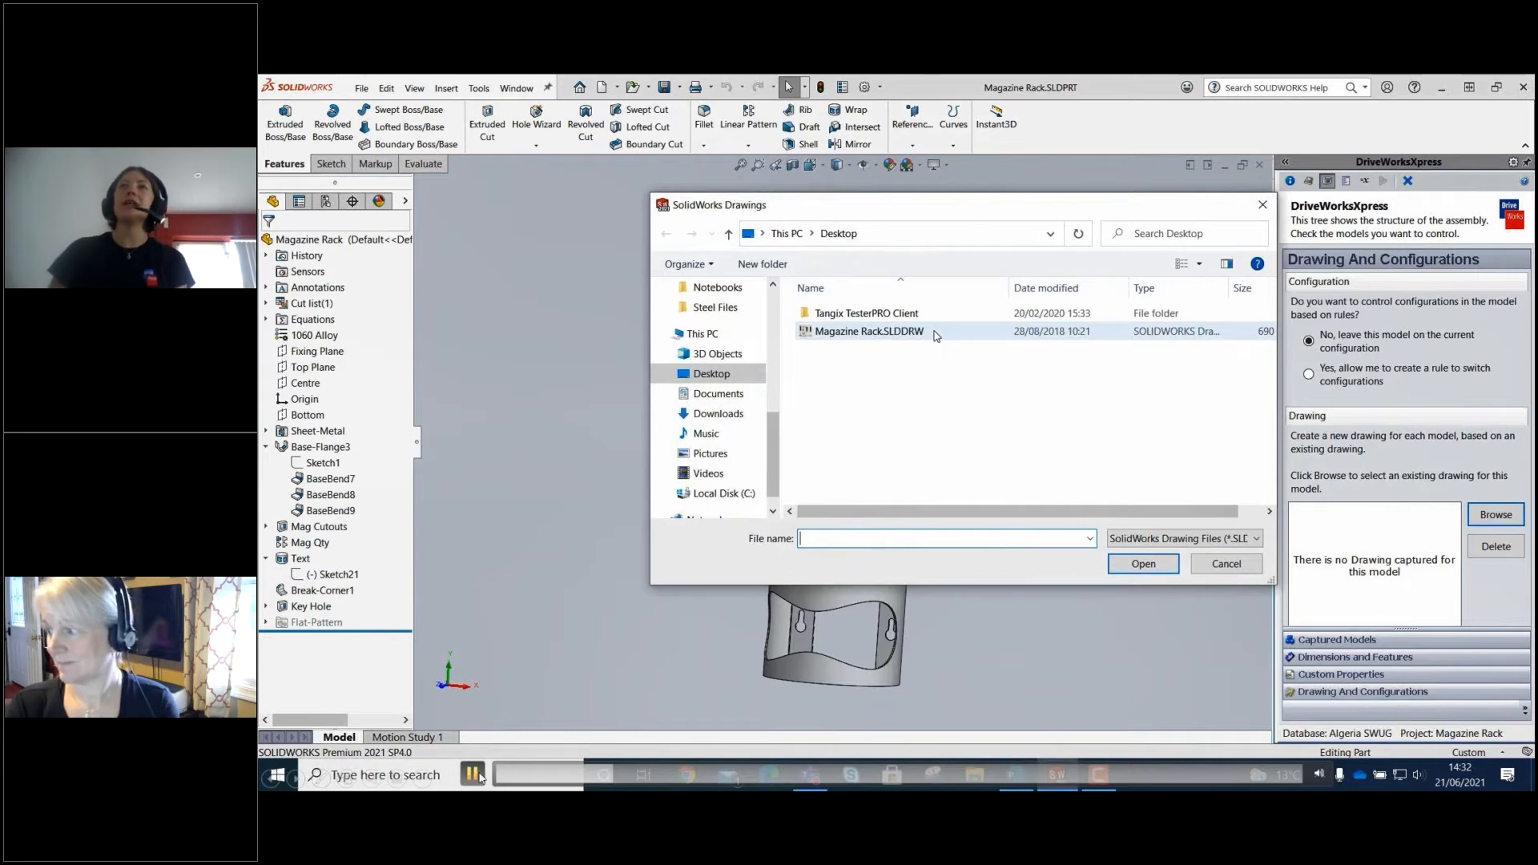
pyautogui.click(937, 335)
pyautogui.click(1139, 575)
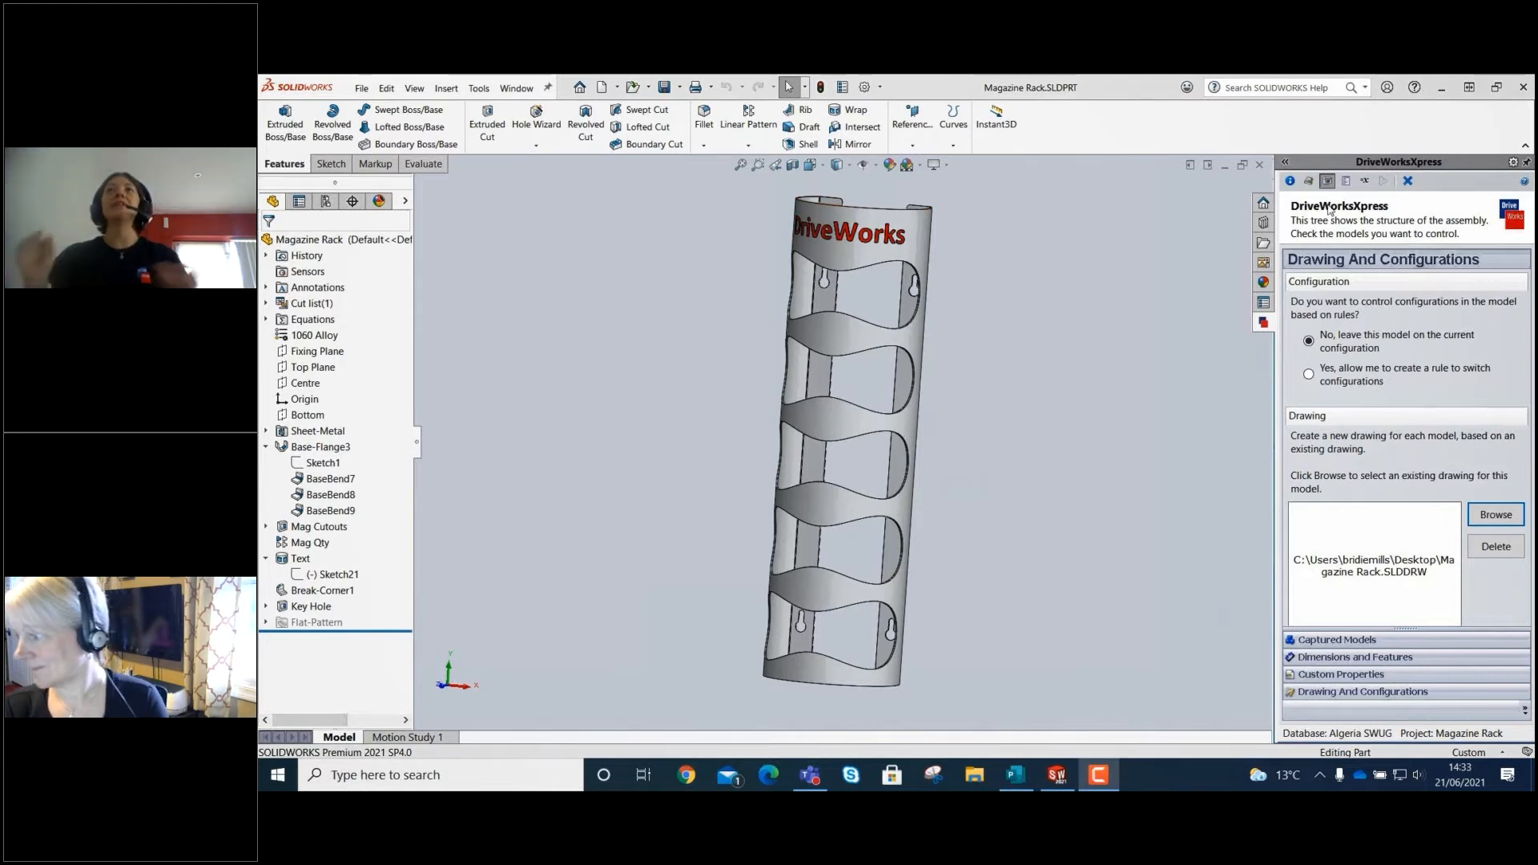
# Add a required text box input named Order Number to the DriveWorksXpress form.
pyautogui.click(1347, 180)
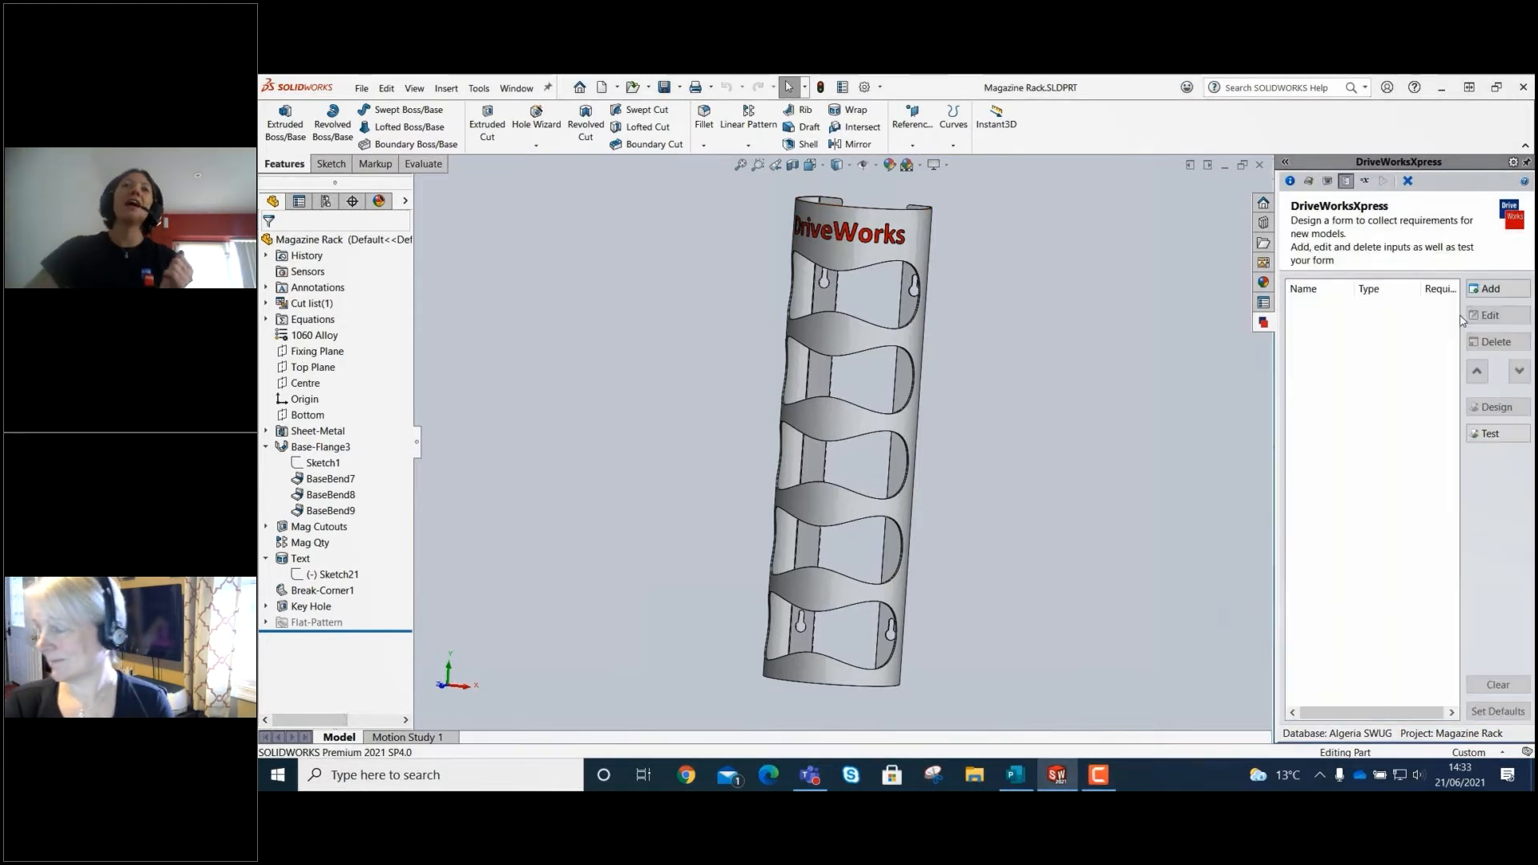
pyautogui.click(1492, 290)
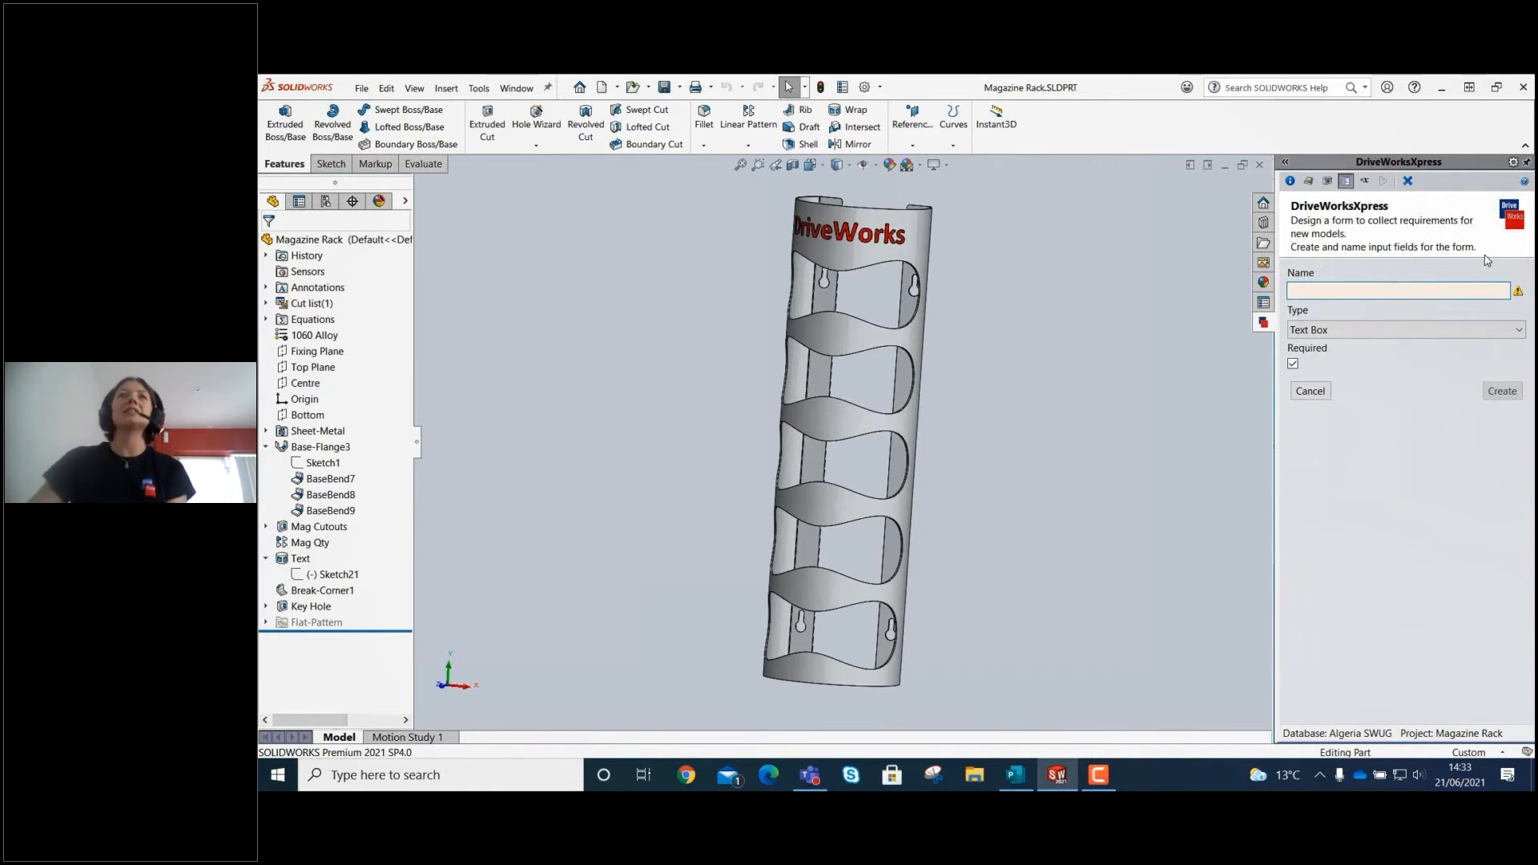
pyautogui.moveTo(491, 772)
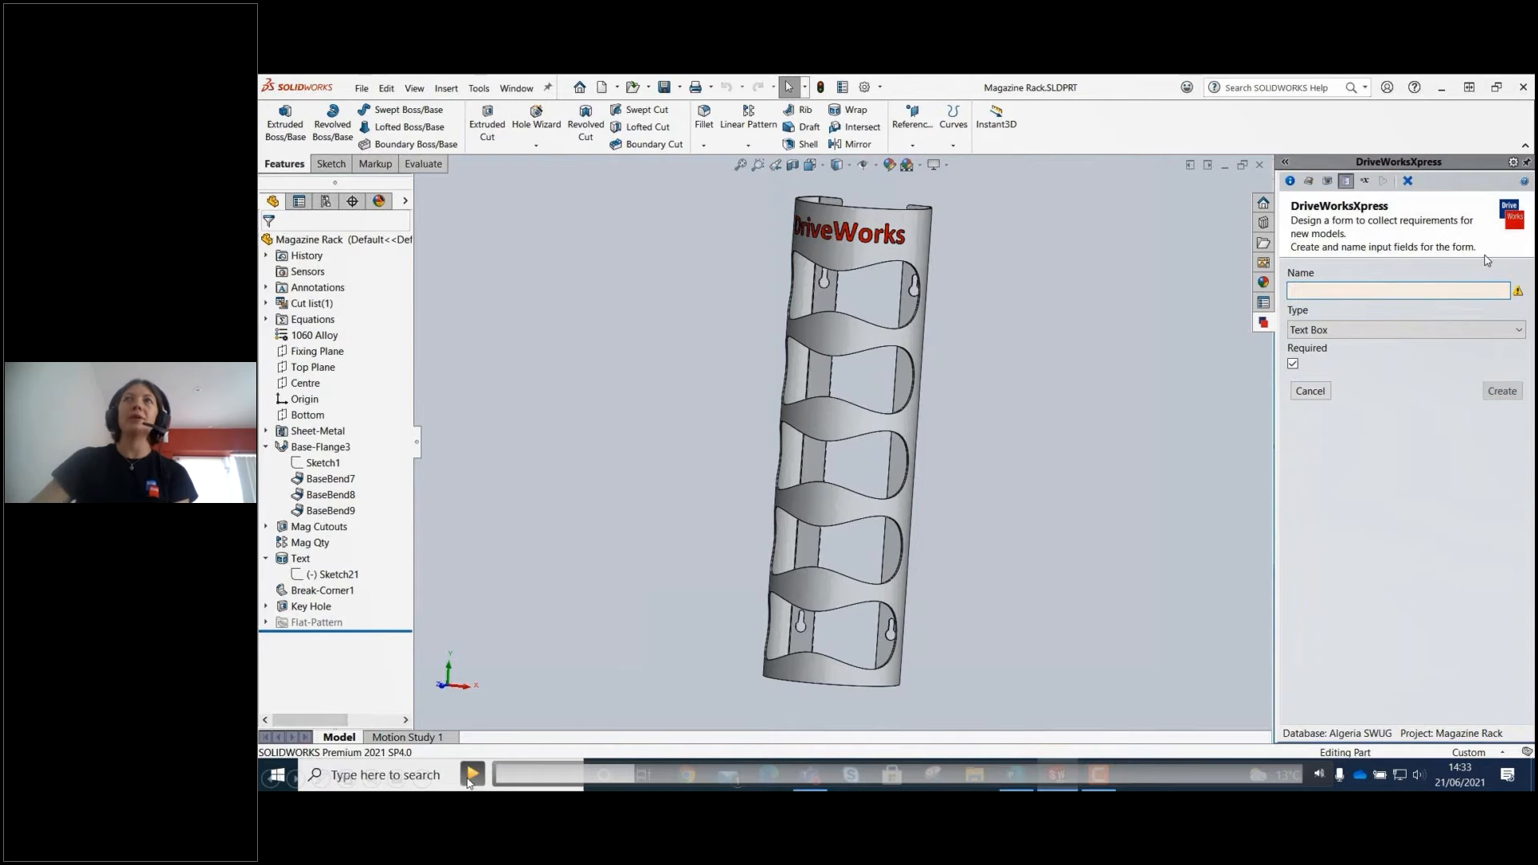
pyautogui.click(473, 782)
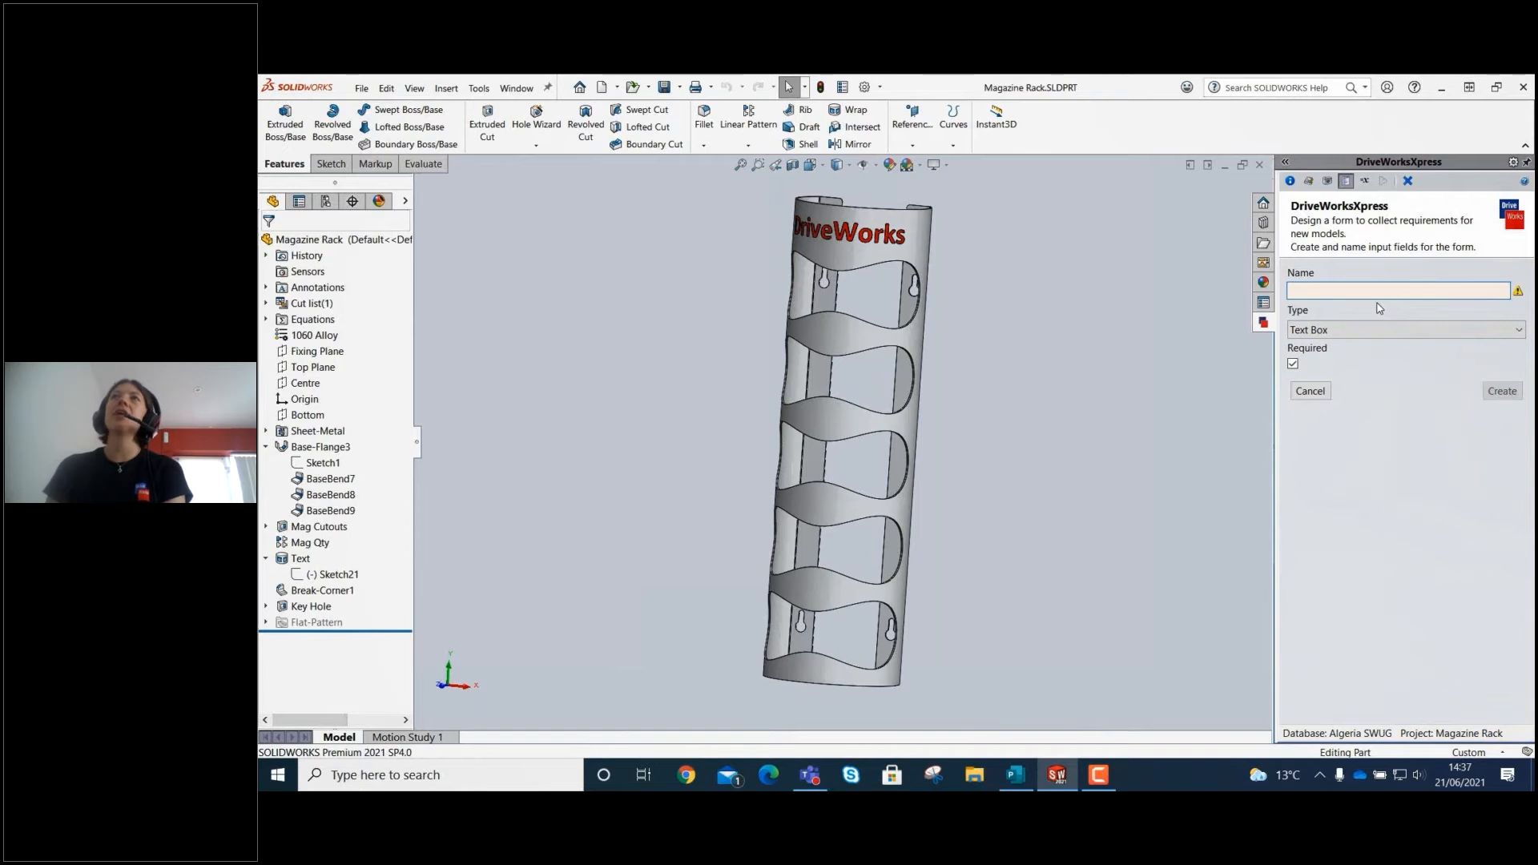
pyautogui.write('der Number')
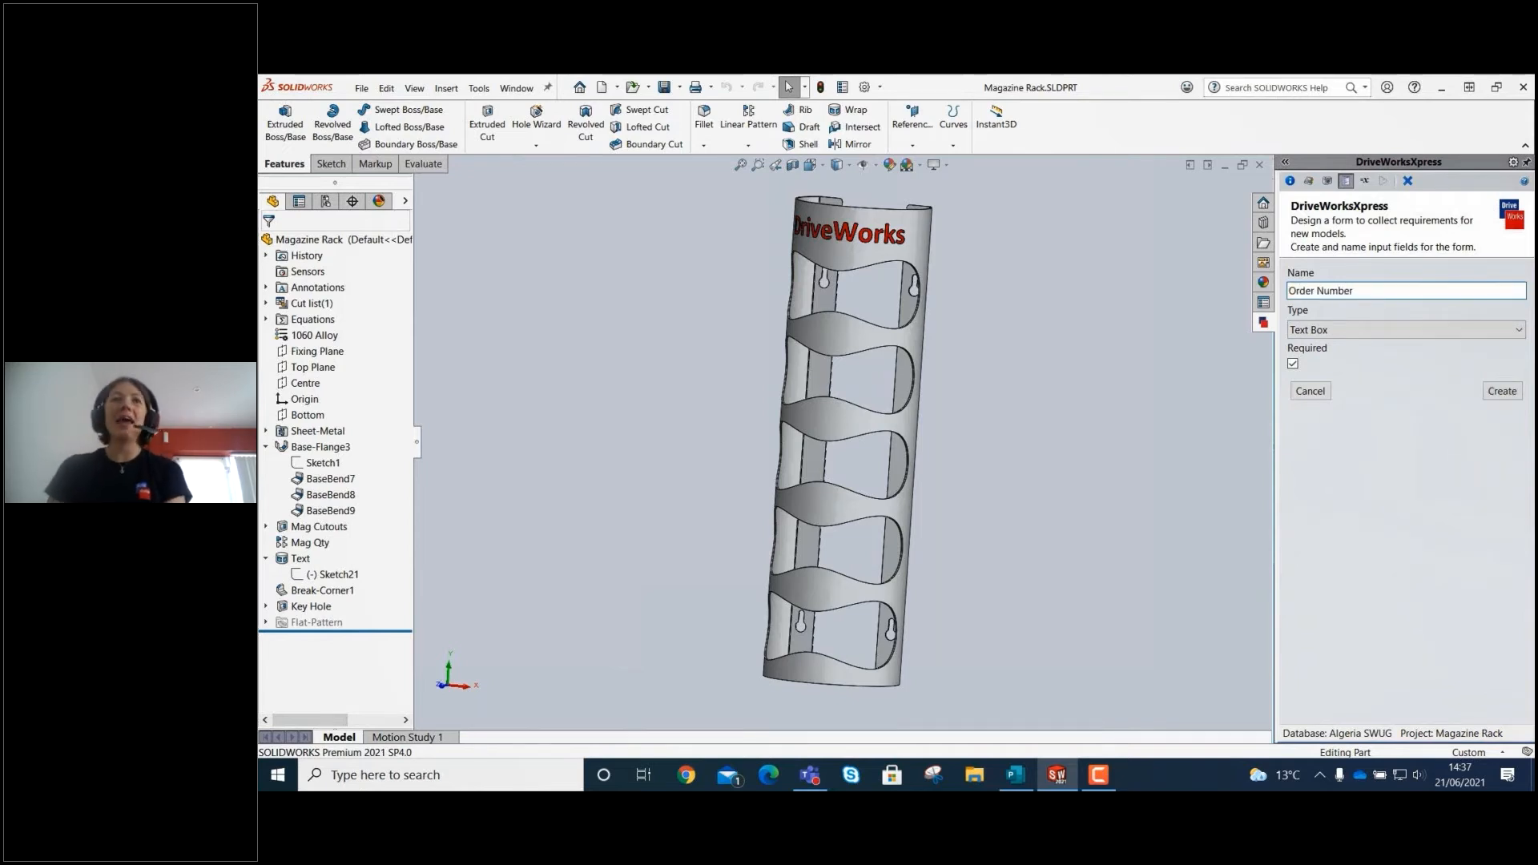
pyautogui.click(1502, 392)
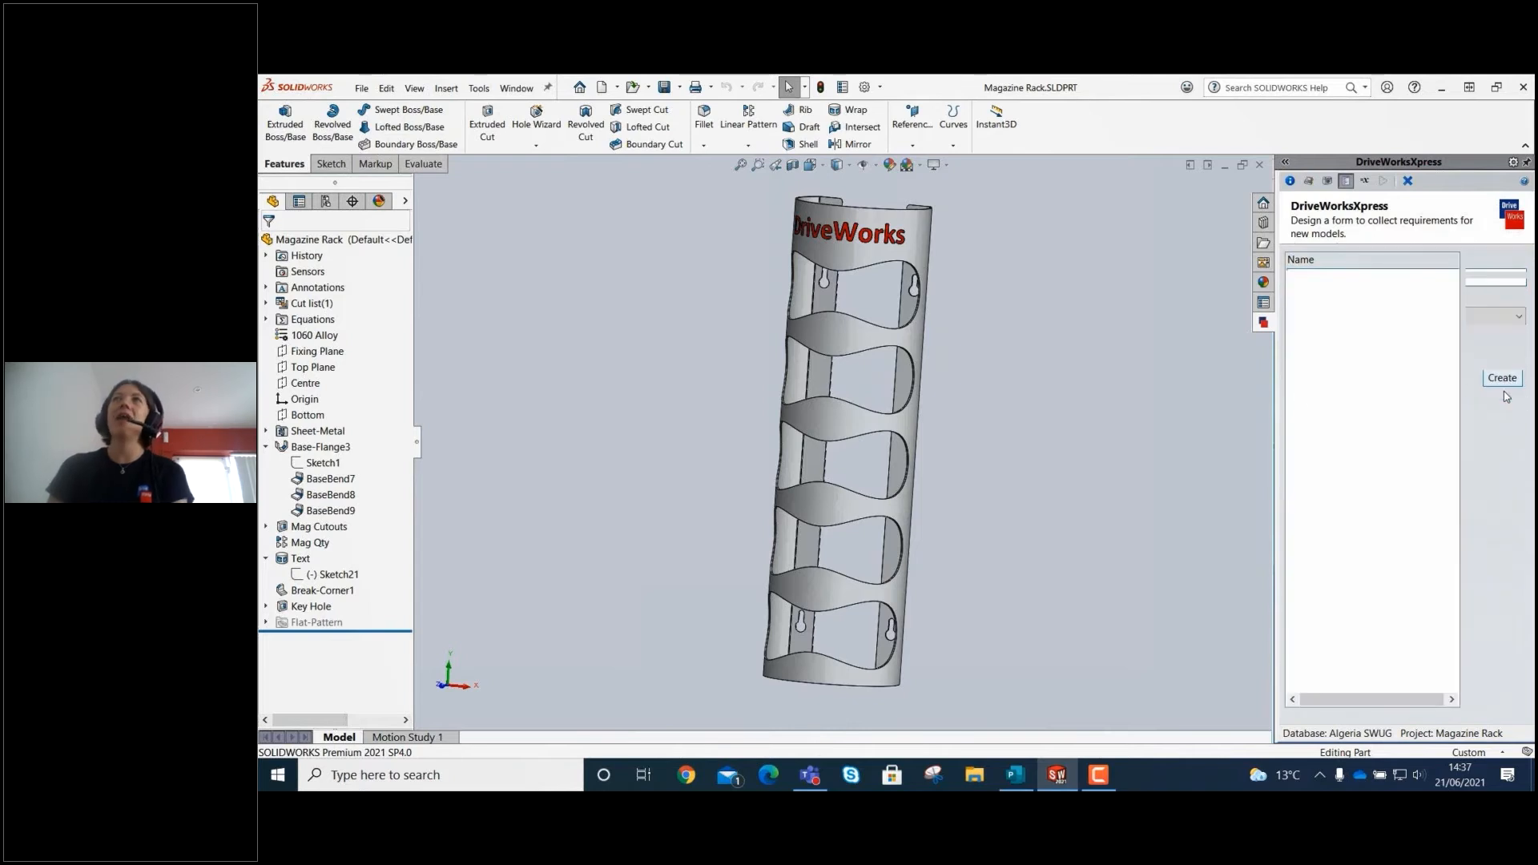
# Test the form by entering the customer's name and an order number.
pyautogui.click(1491, 437)
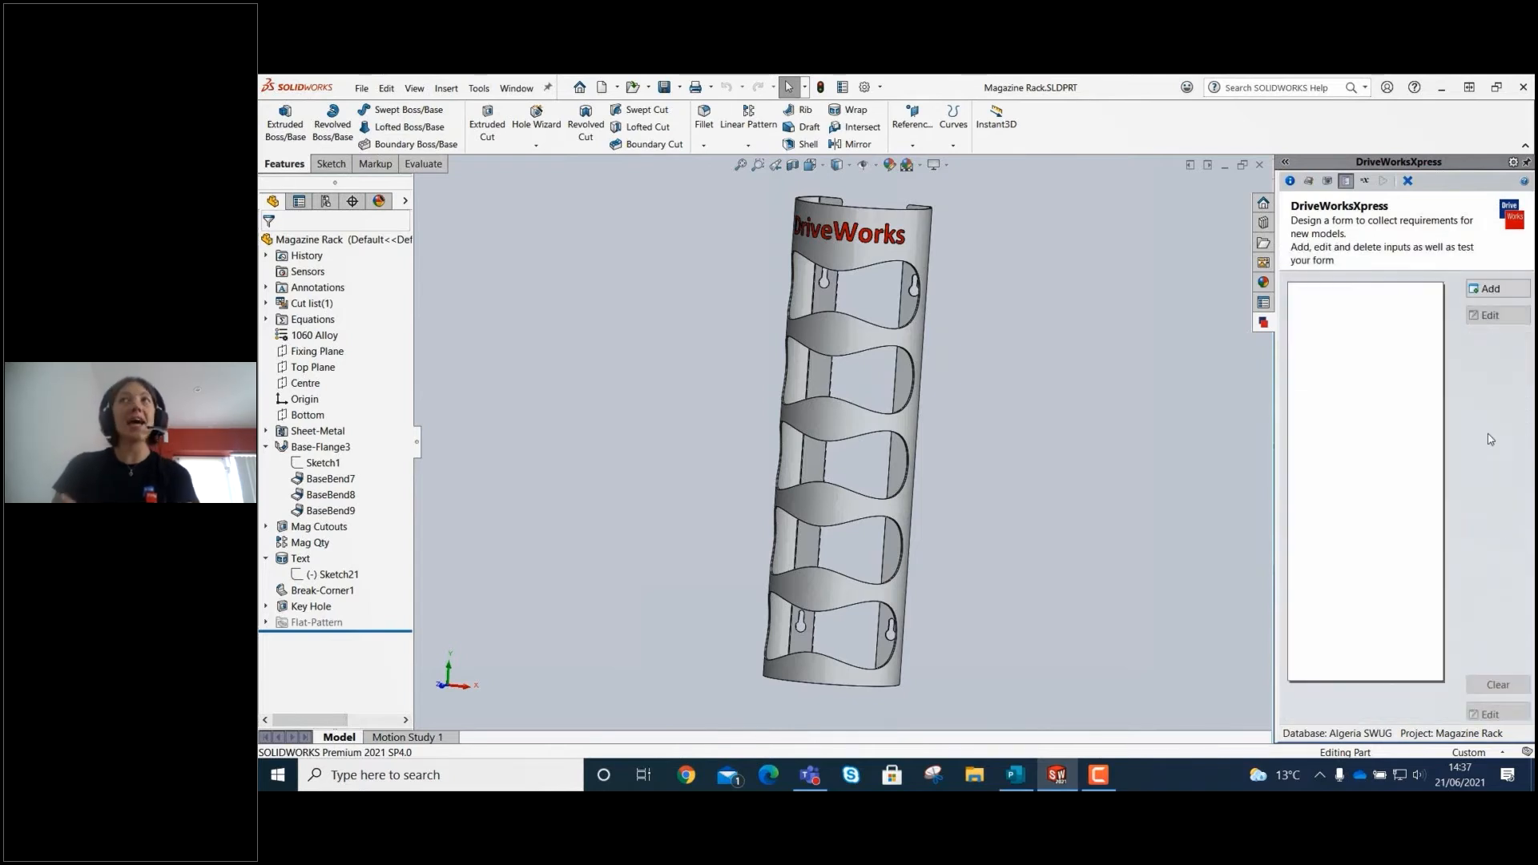
pyautogui.click(1397, 328)
pyautogui.write('Bri')
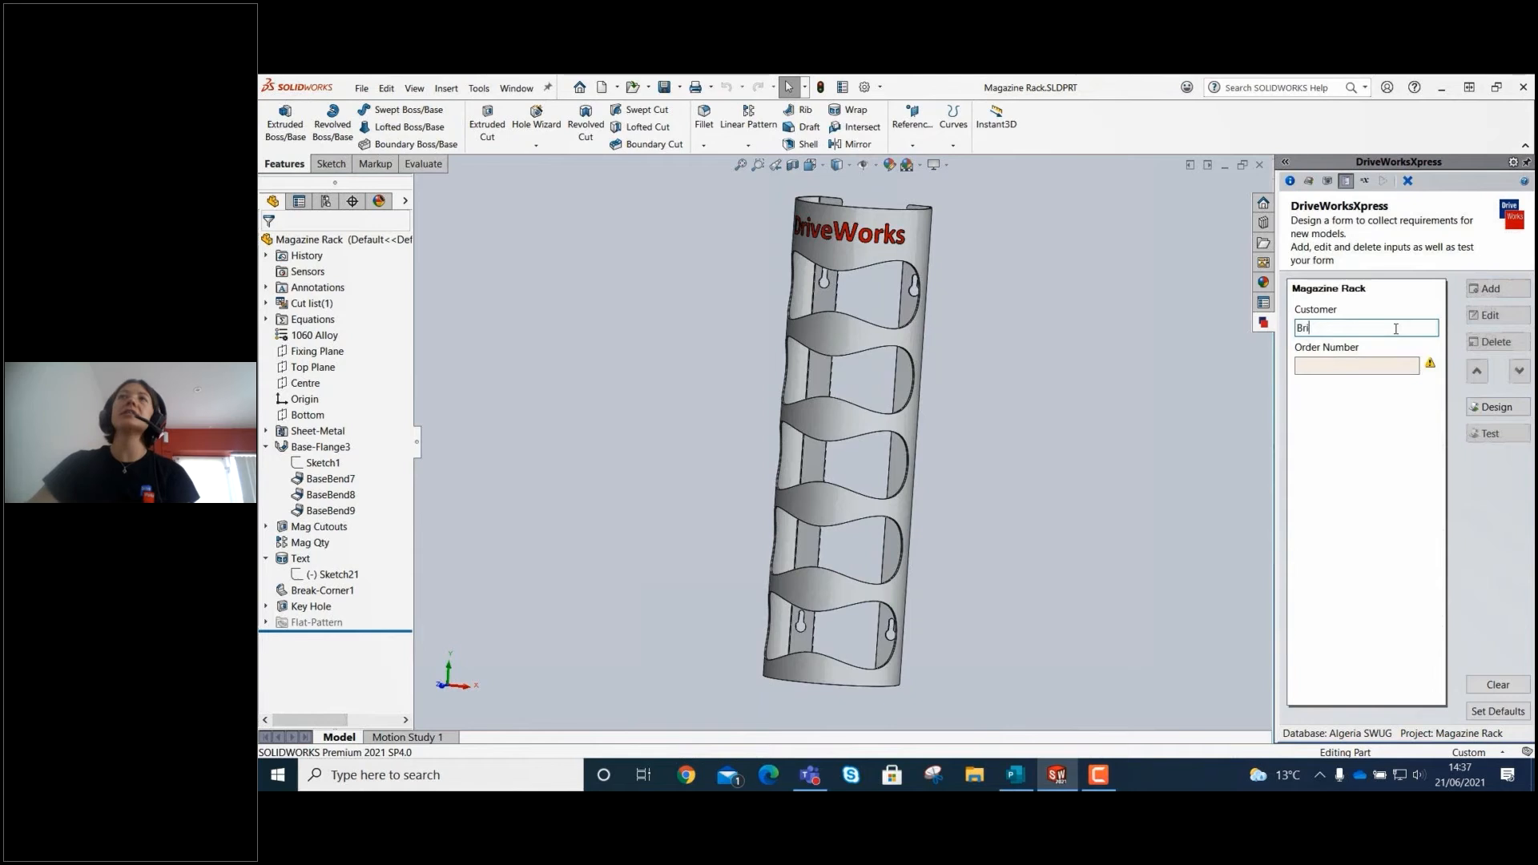
pyautogui.press('BackSpace')
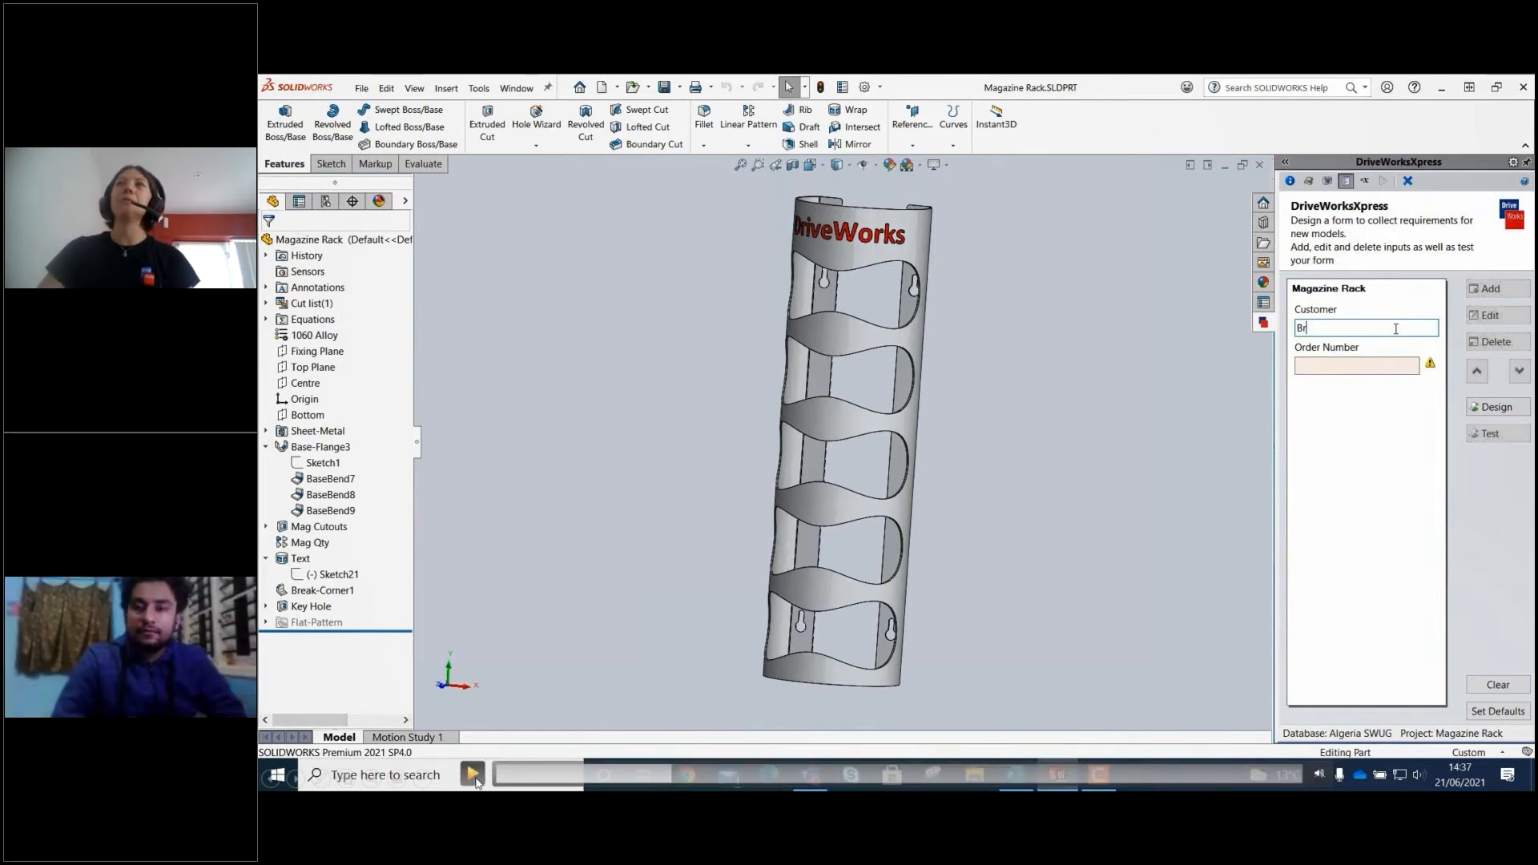
pyautogui.write('idie')
pyautogui.click(1337, 367)
pyautogui.write('123')
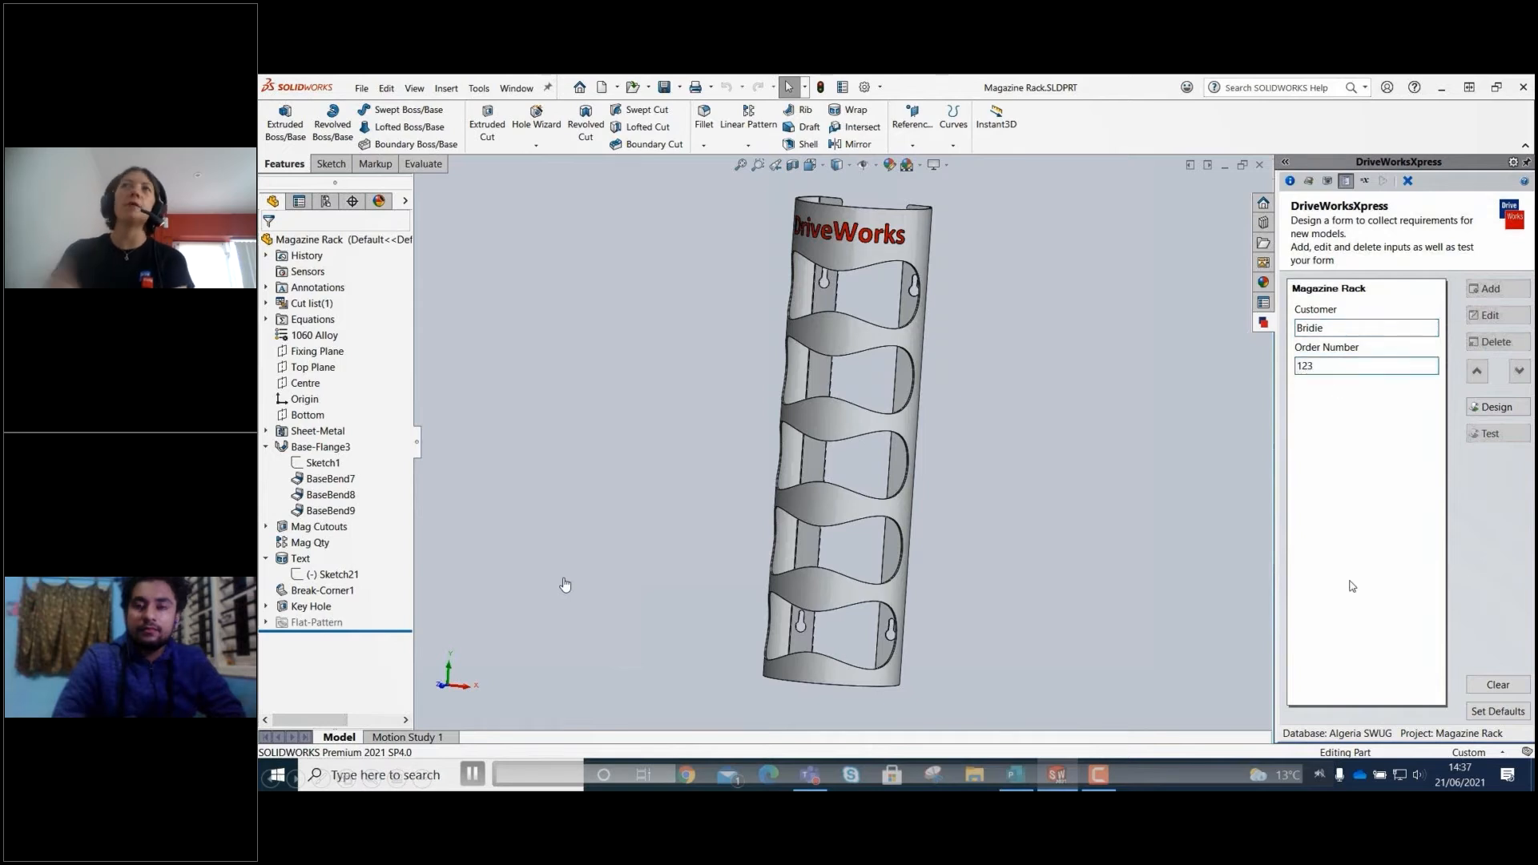
# Clear the test entries, return to form design, and add a check box input named Customized Text Required.
pyautogui.click(1495, 689)
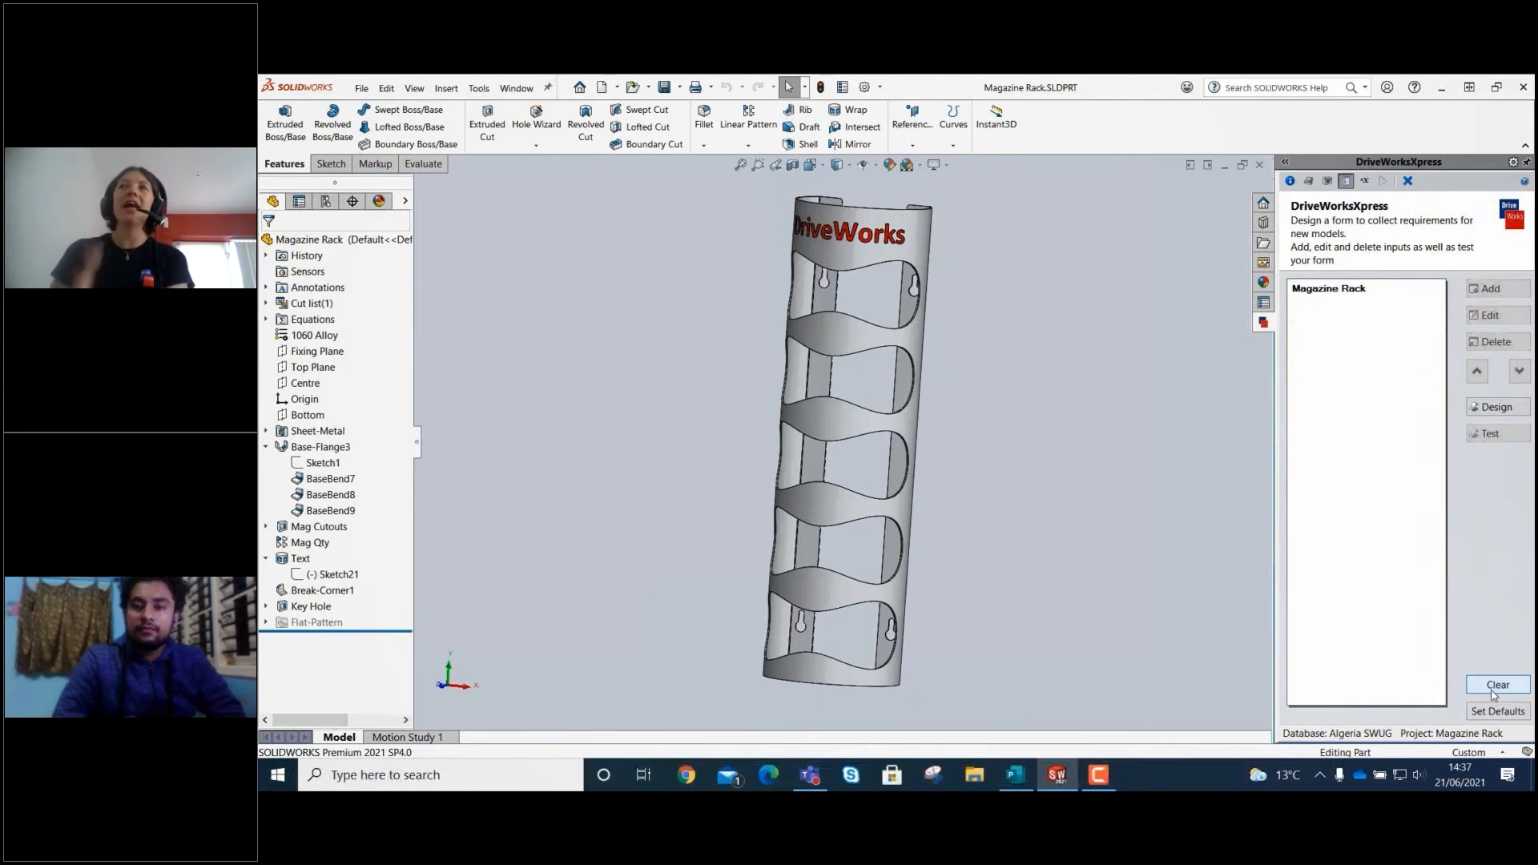
pyautogui.click(1516, 408)
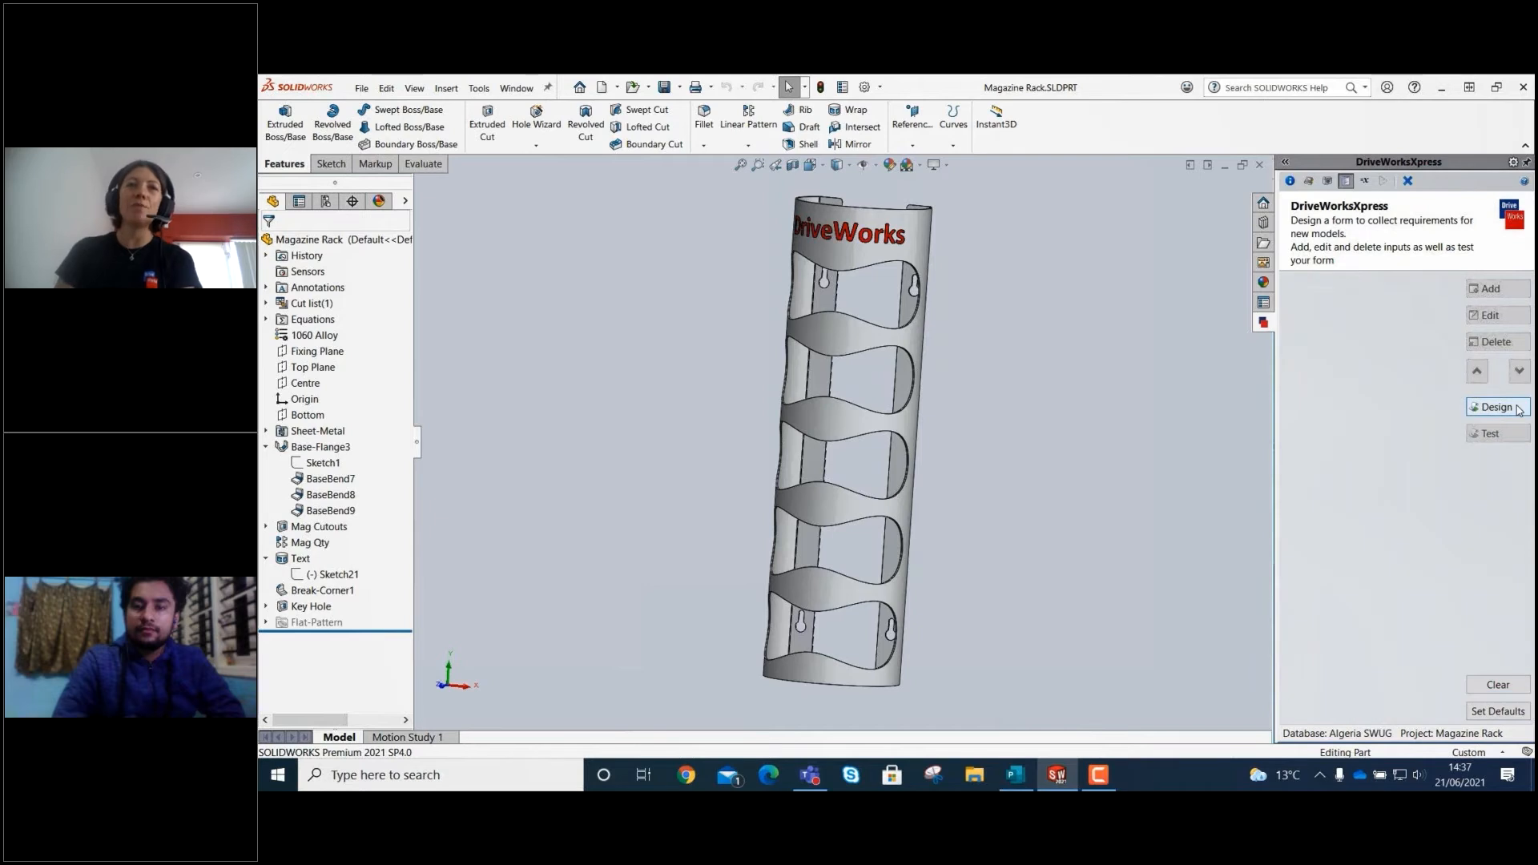
pyautogui.click(1494, 288)
pyautogui.click(1372, 330)
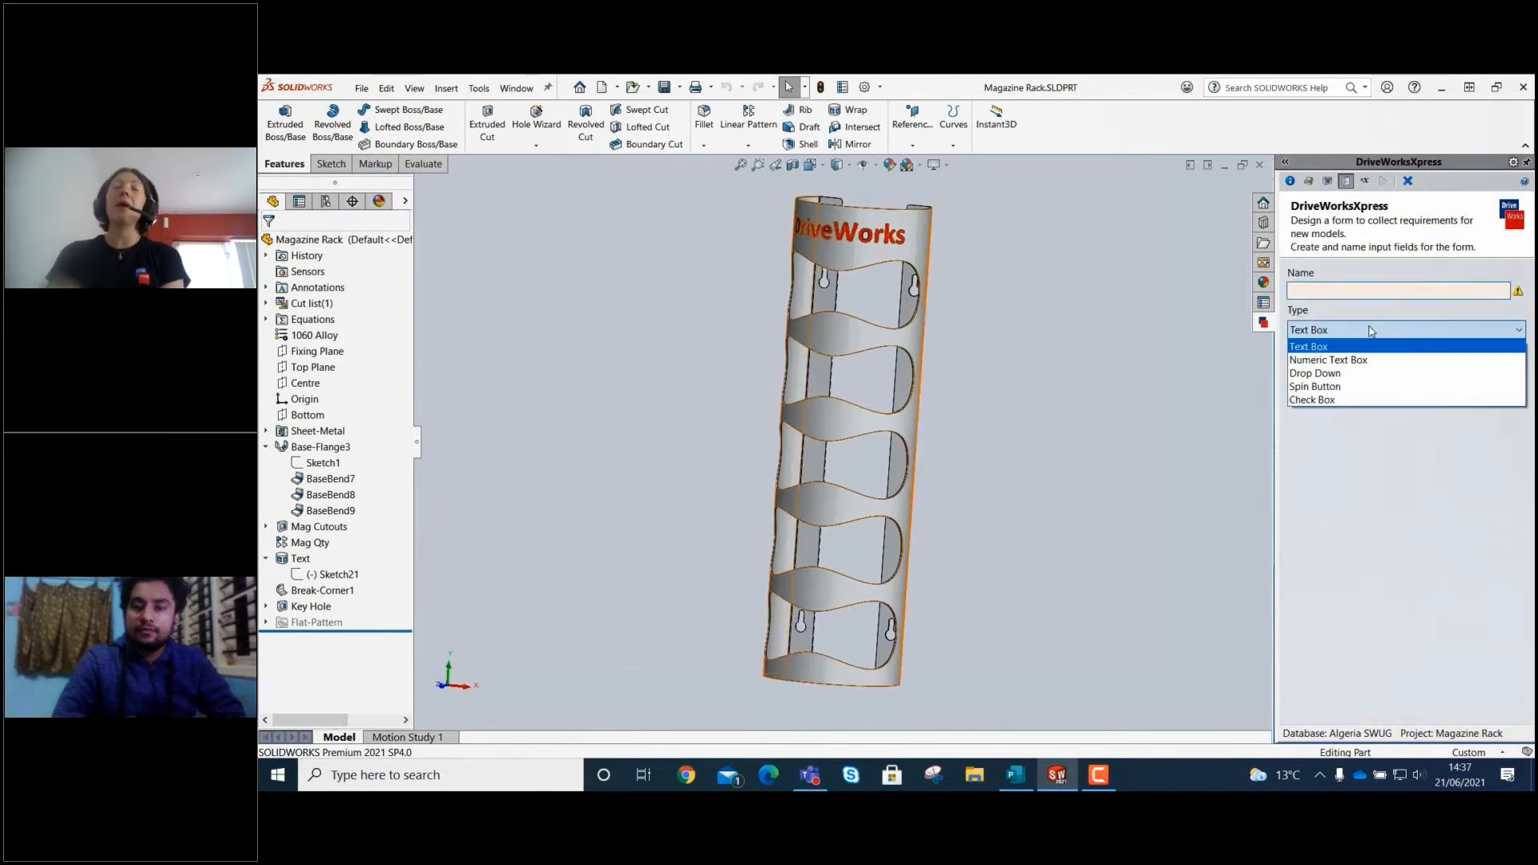
pyautogui.click(1354, 400)
pyautogui.click(1363, 289)
pyautogui.write('C')
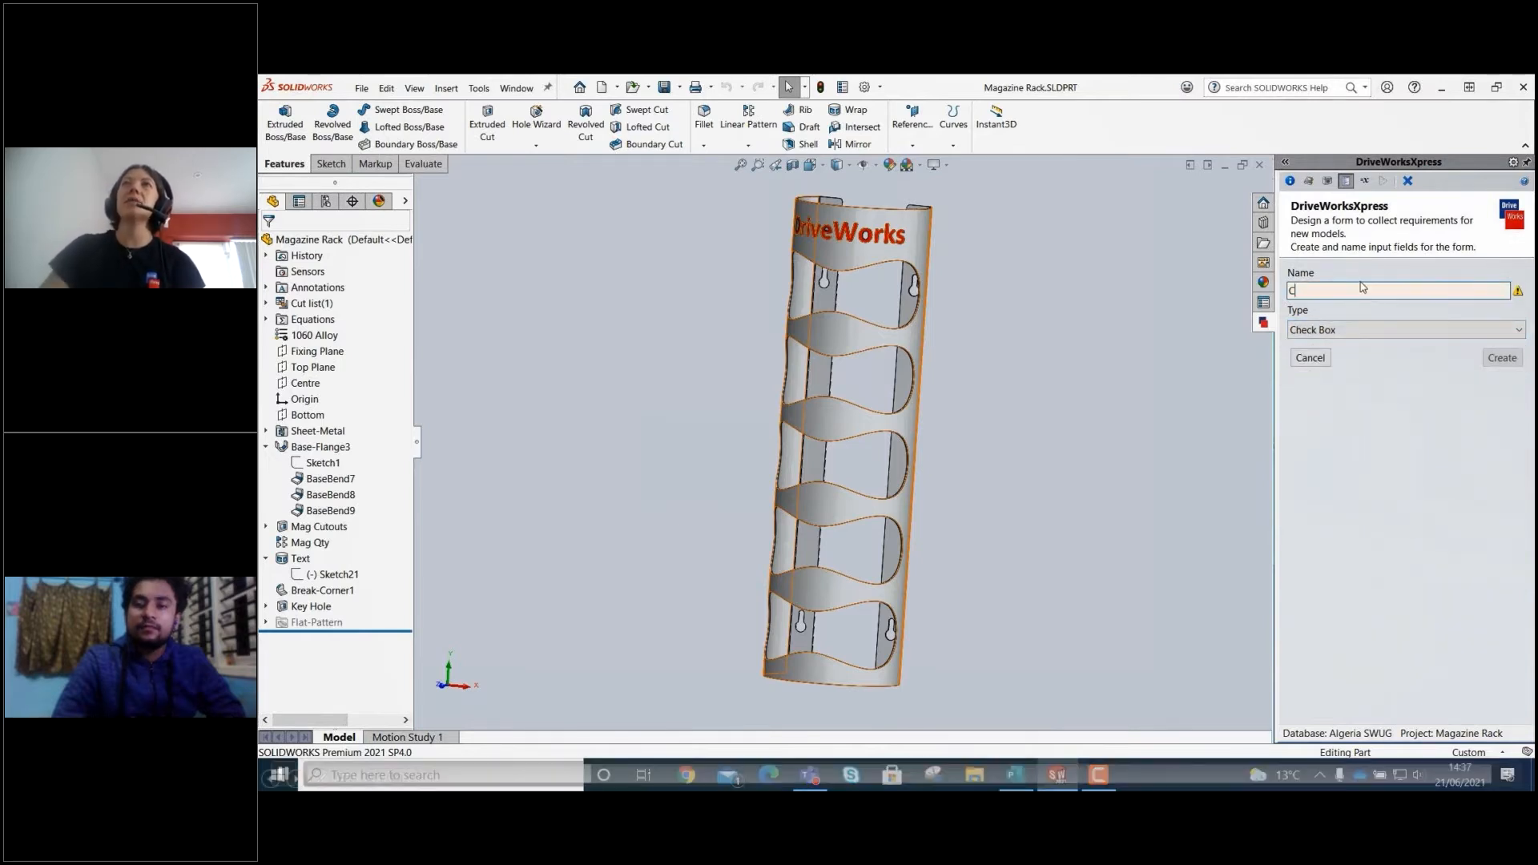
pyautogui.write('ustomized T')
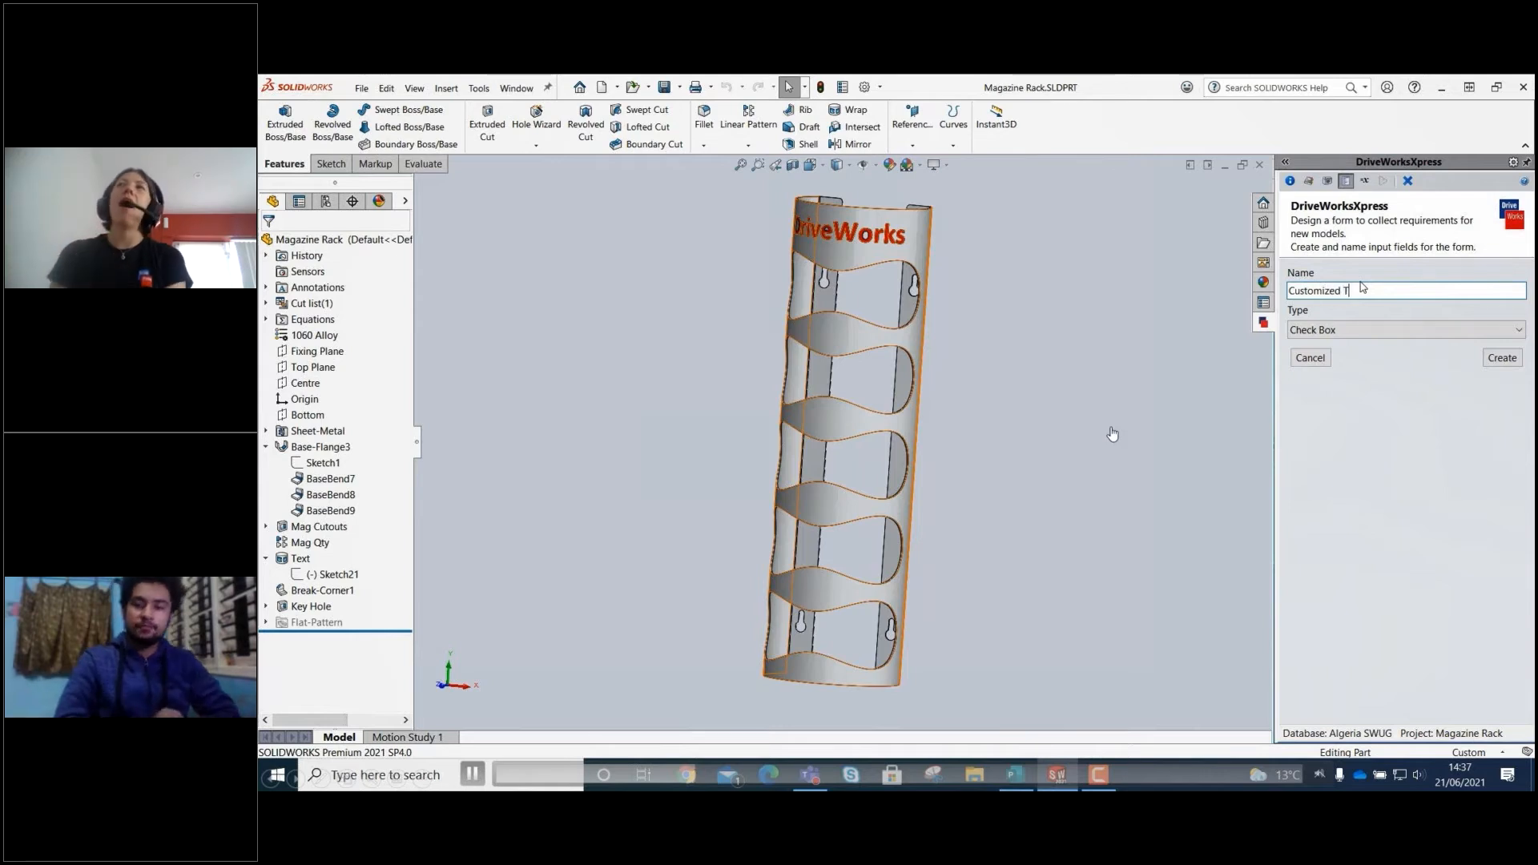
pyautogui.write('ext Required')
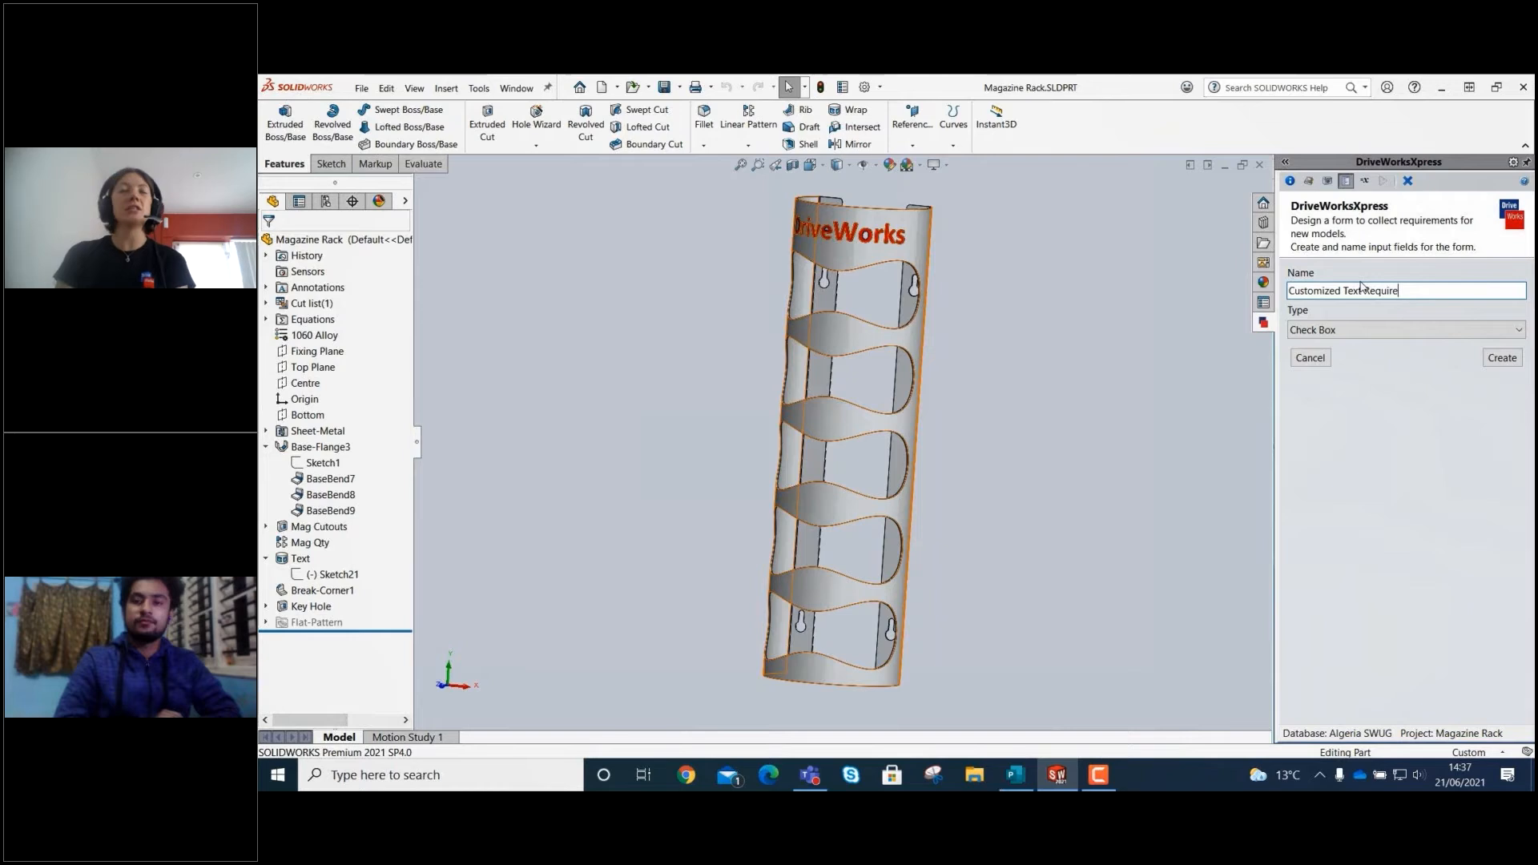
pyautogui.click(1491, 358)
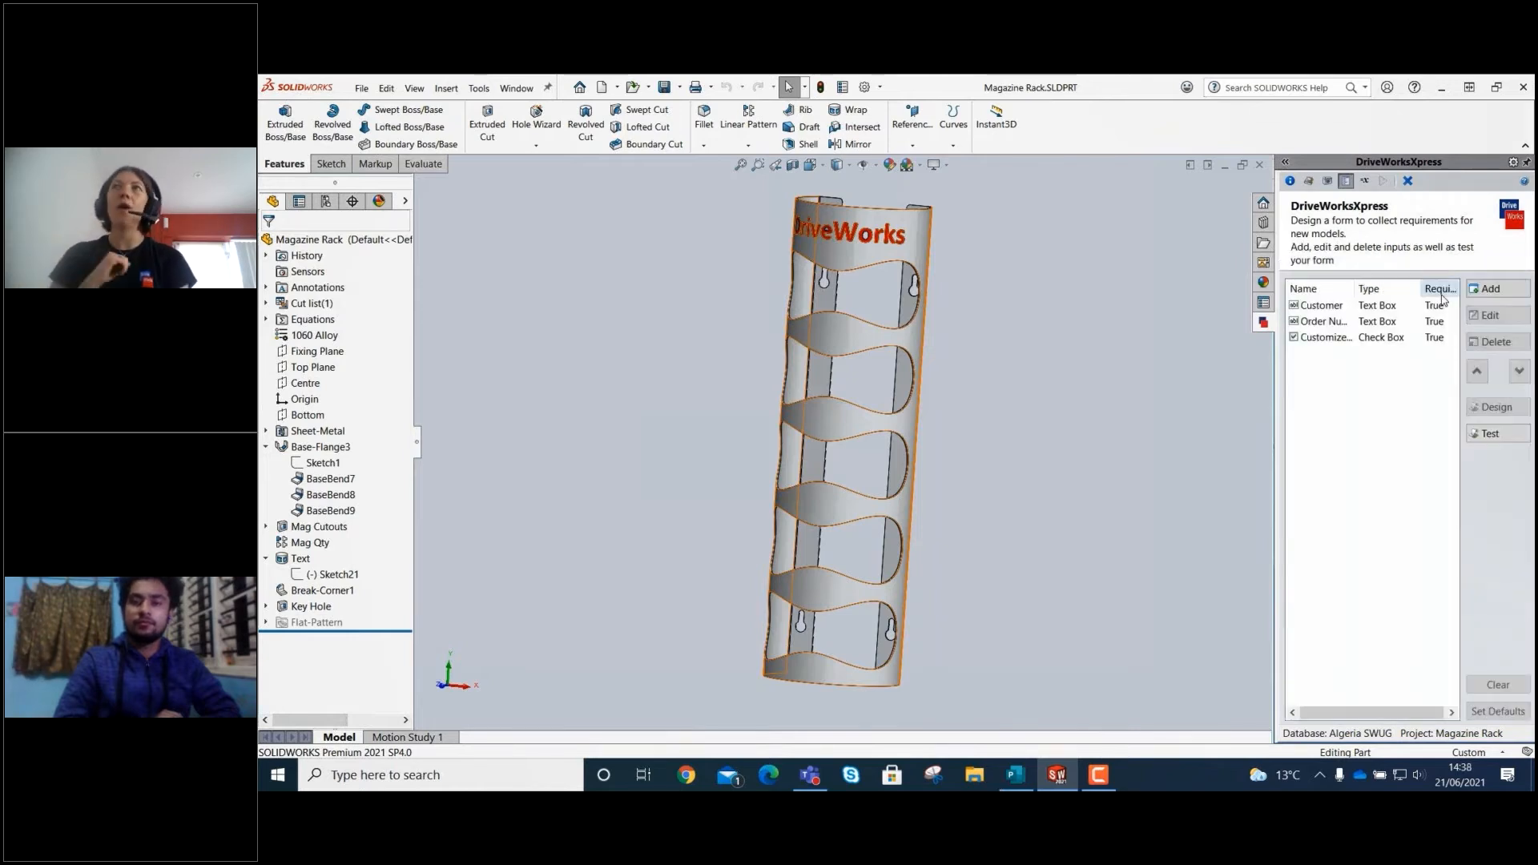
# Add a required text box input named Customized Text to the form.
pyautogui.click(1490, 288)
pyautogui.write('Customized ')
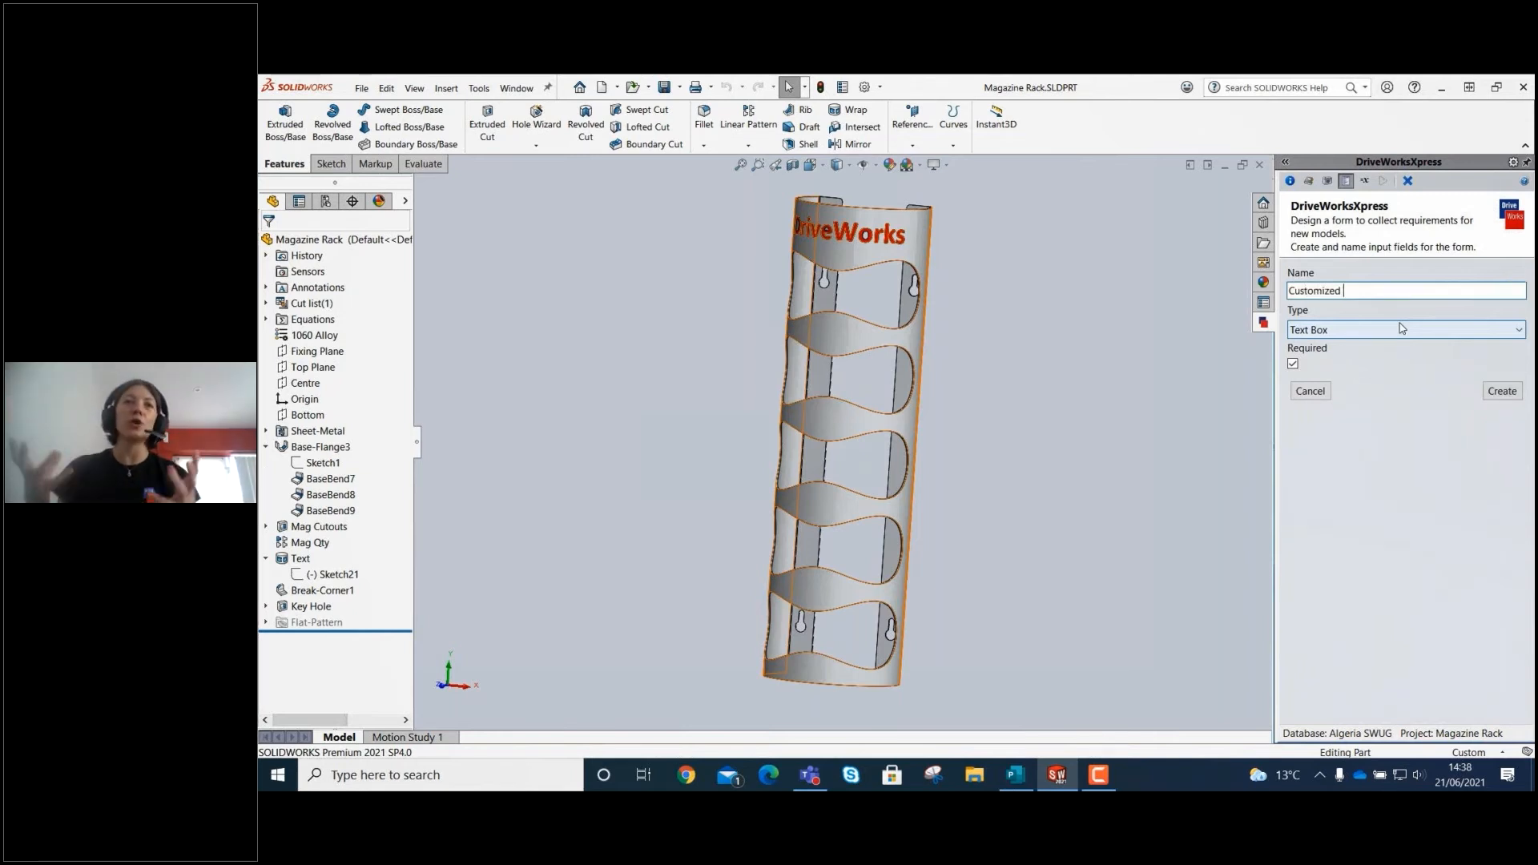
pyautogui.write('Text')
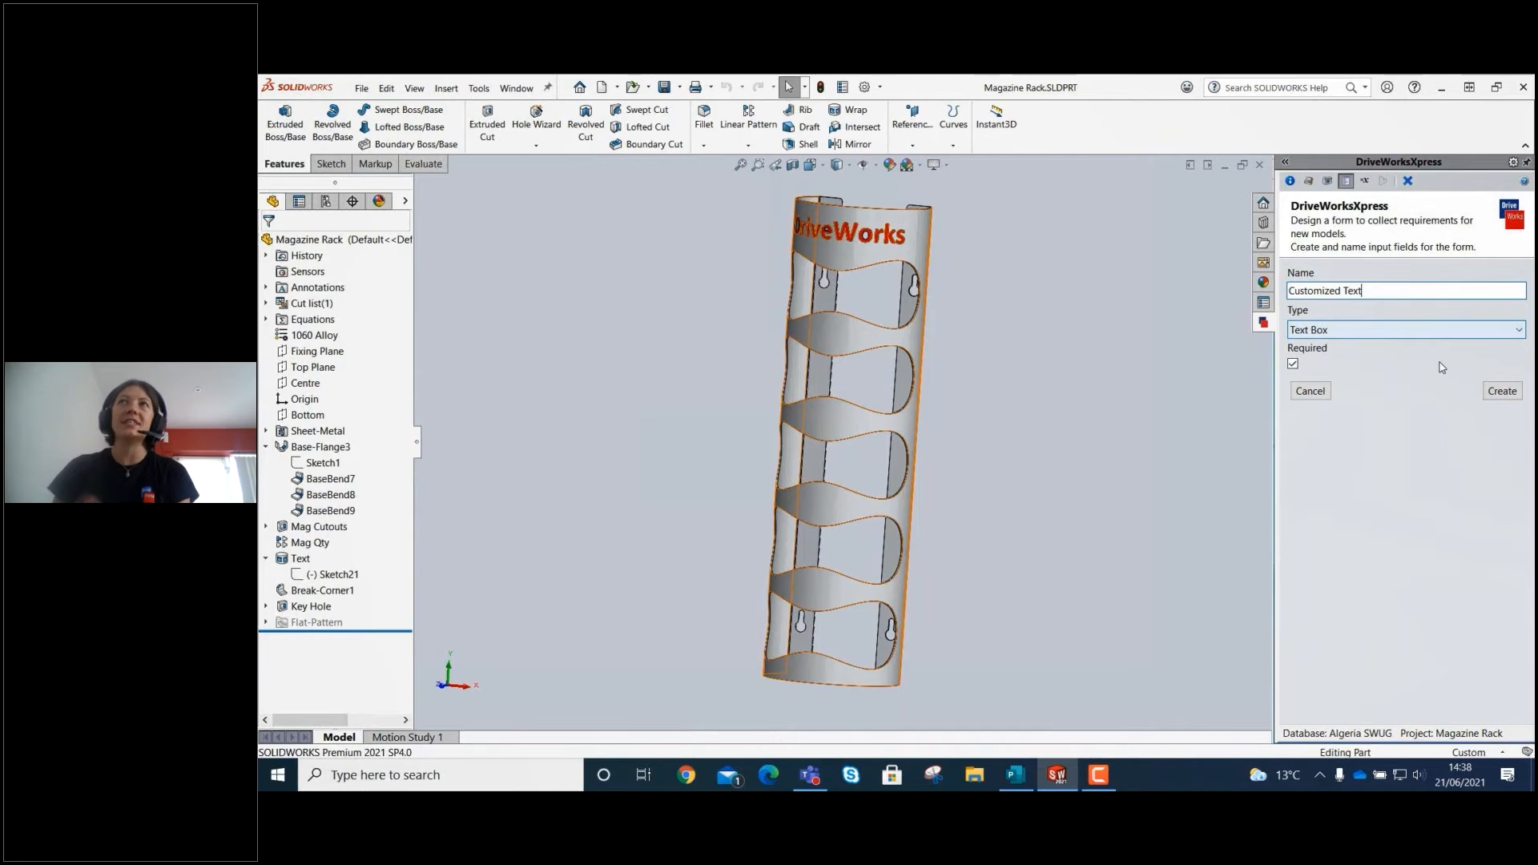
pyautogui.click(1503, 392)
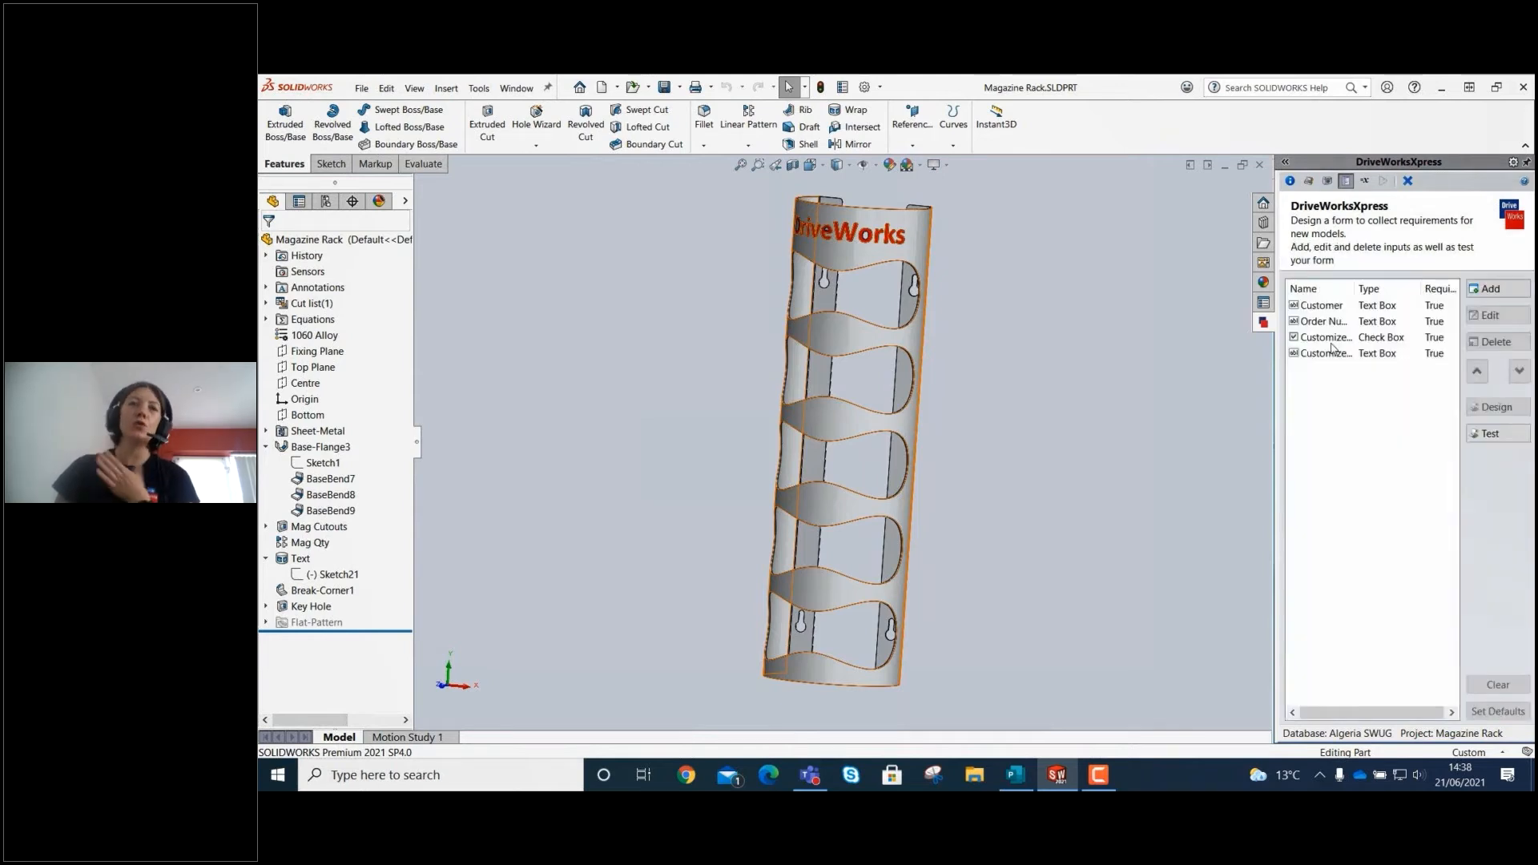
# Add a spin button input named Magazine Quantity with minimum 1, maximum 10 and increment 1.
pyautogui.click(1491, 290)
pyautogui.click(1363, 329)
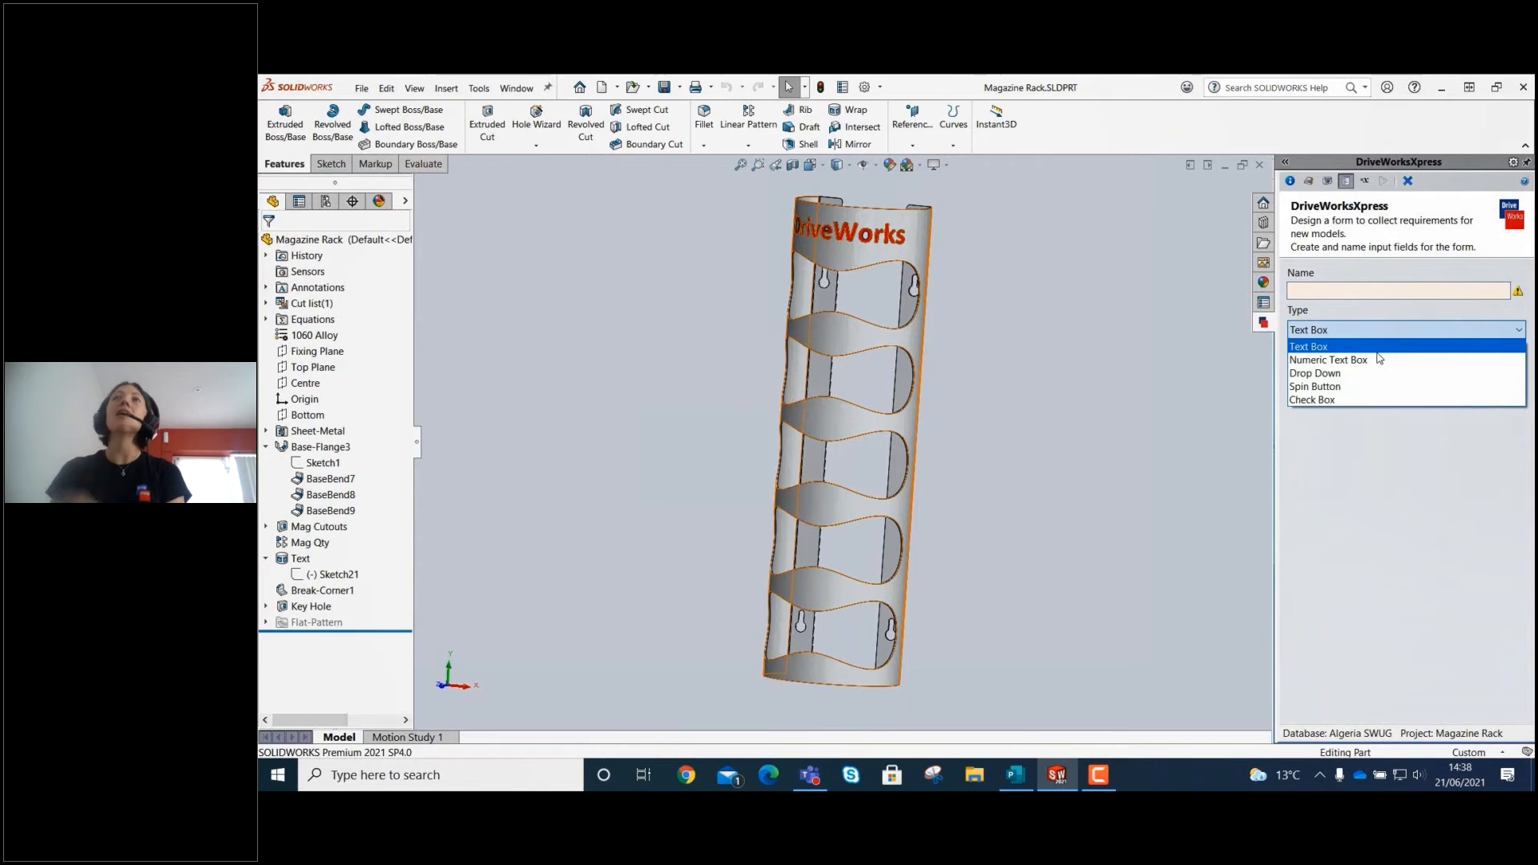
pyautogui.click(1345, 388)
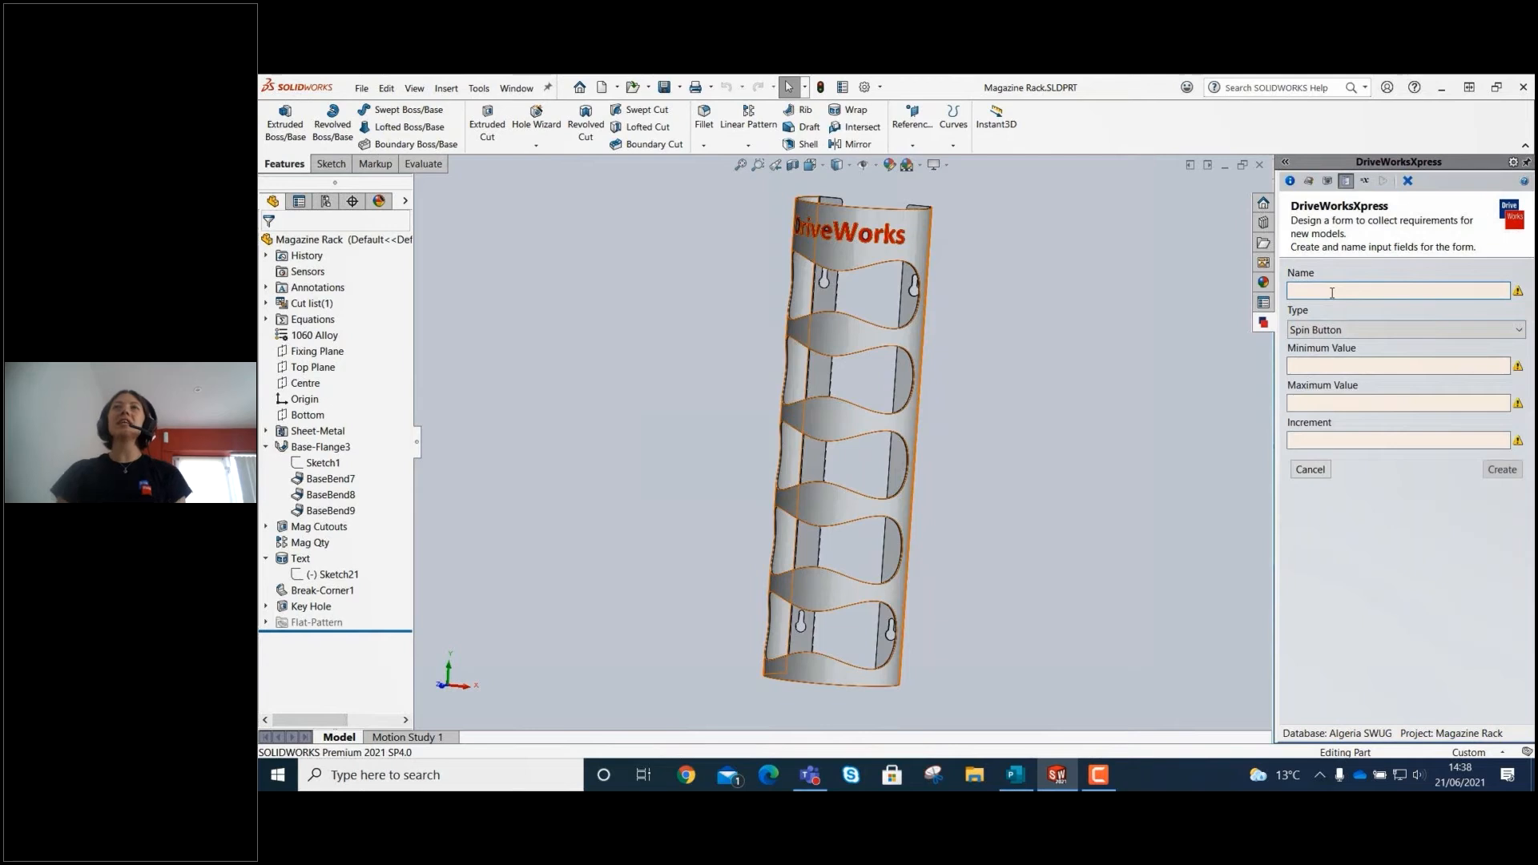
pyautogui.write('Mag')
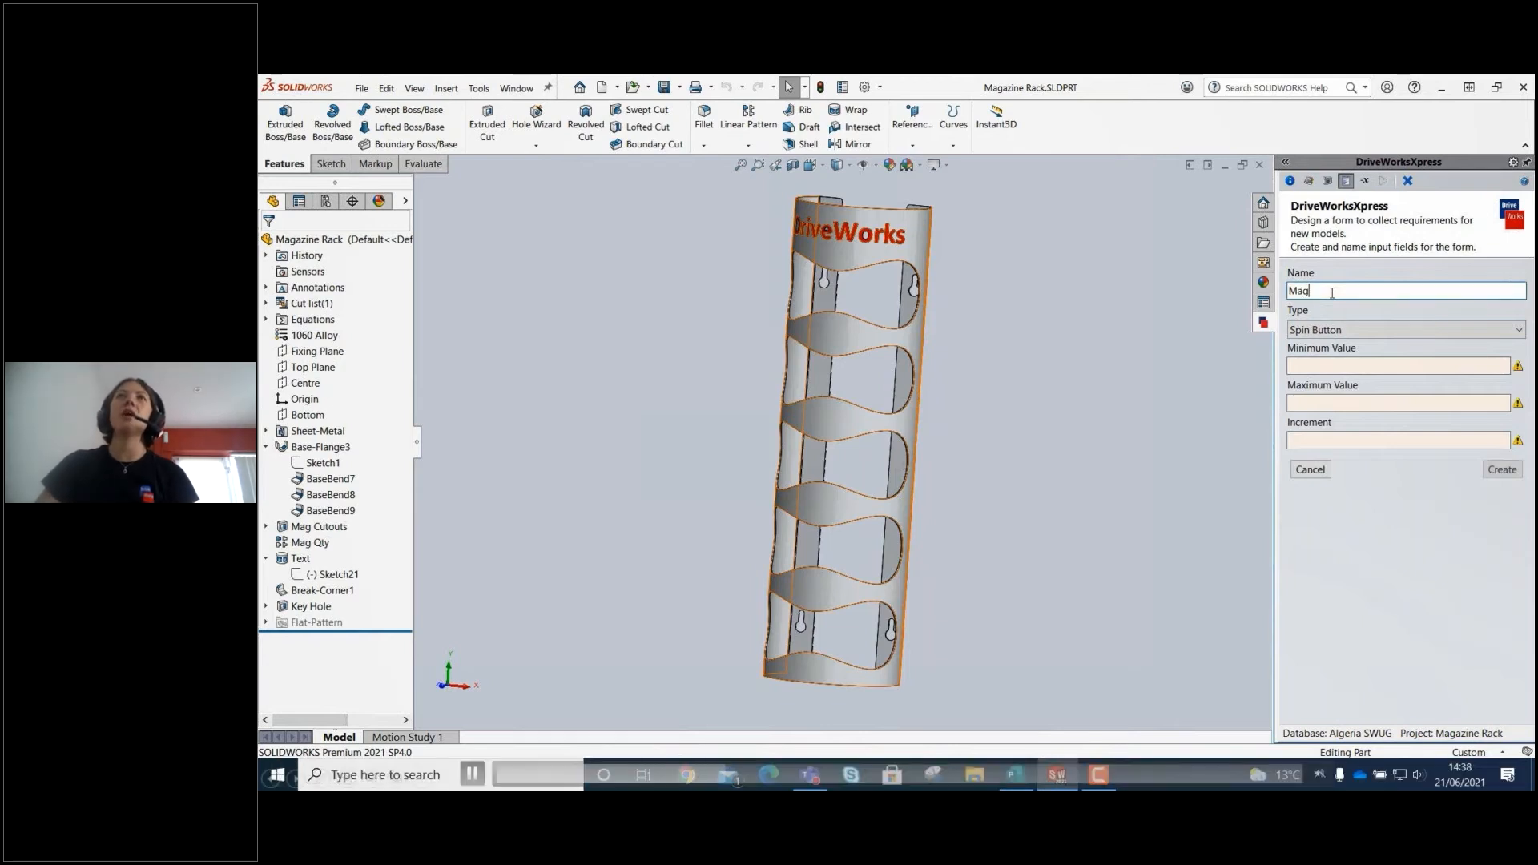
pyautogui.write('azineQ')
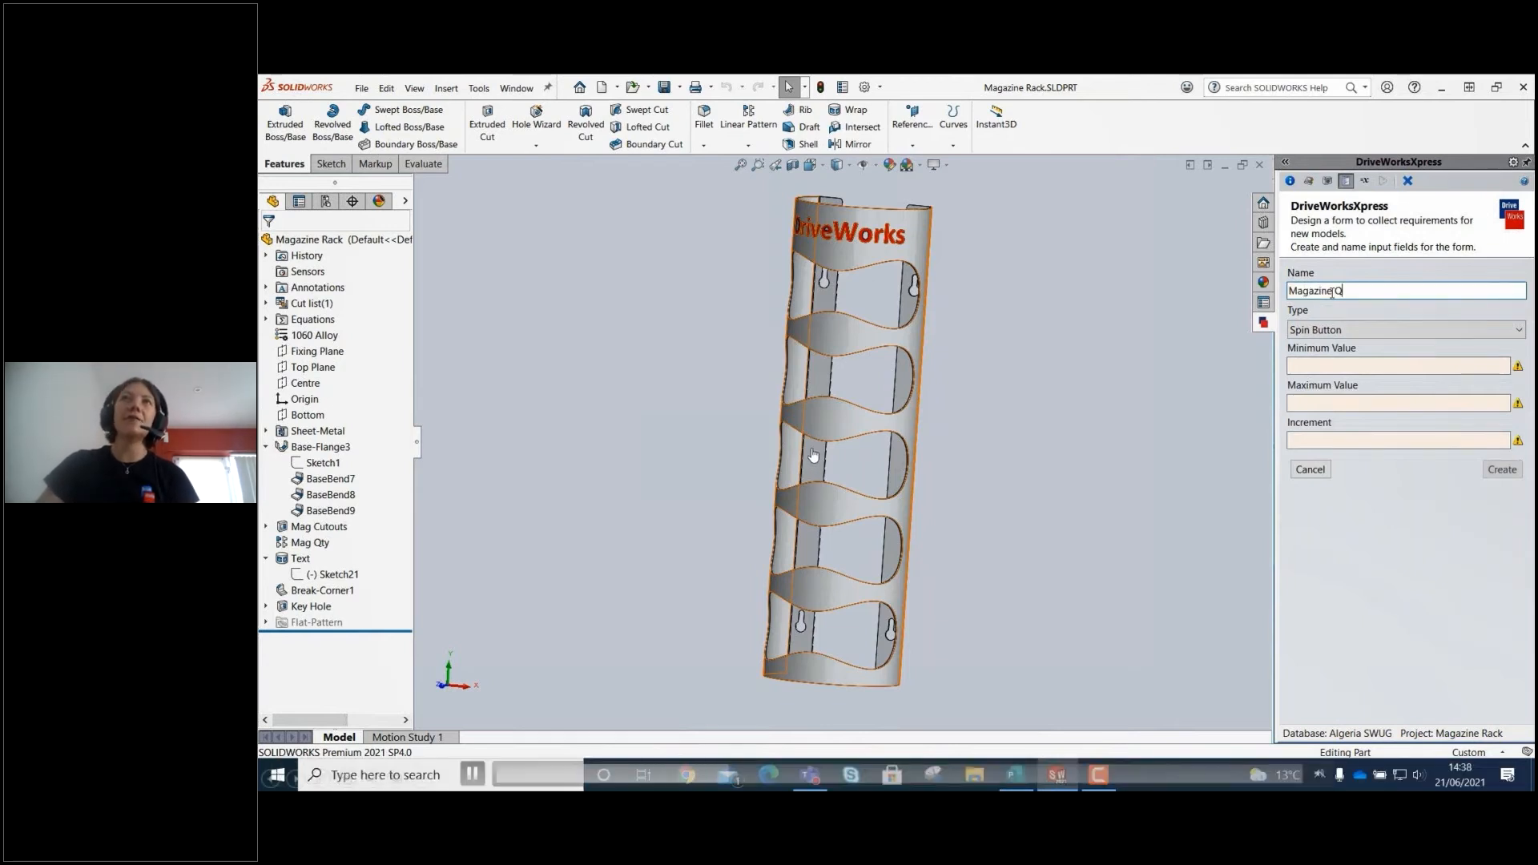
pyautogui.write('uantity')
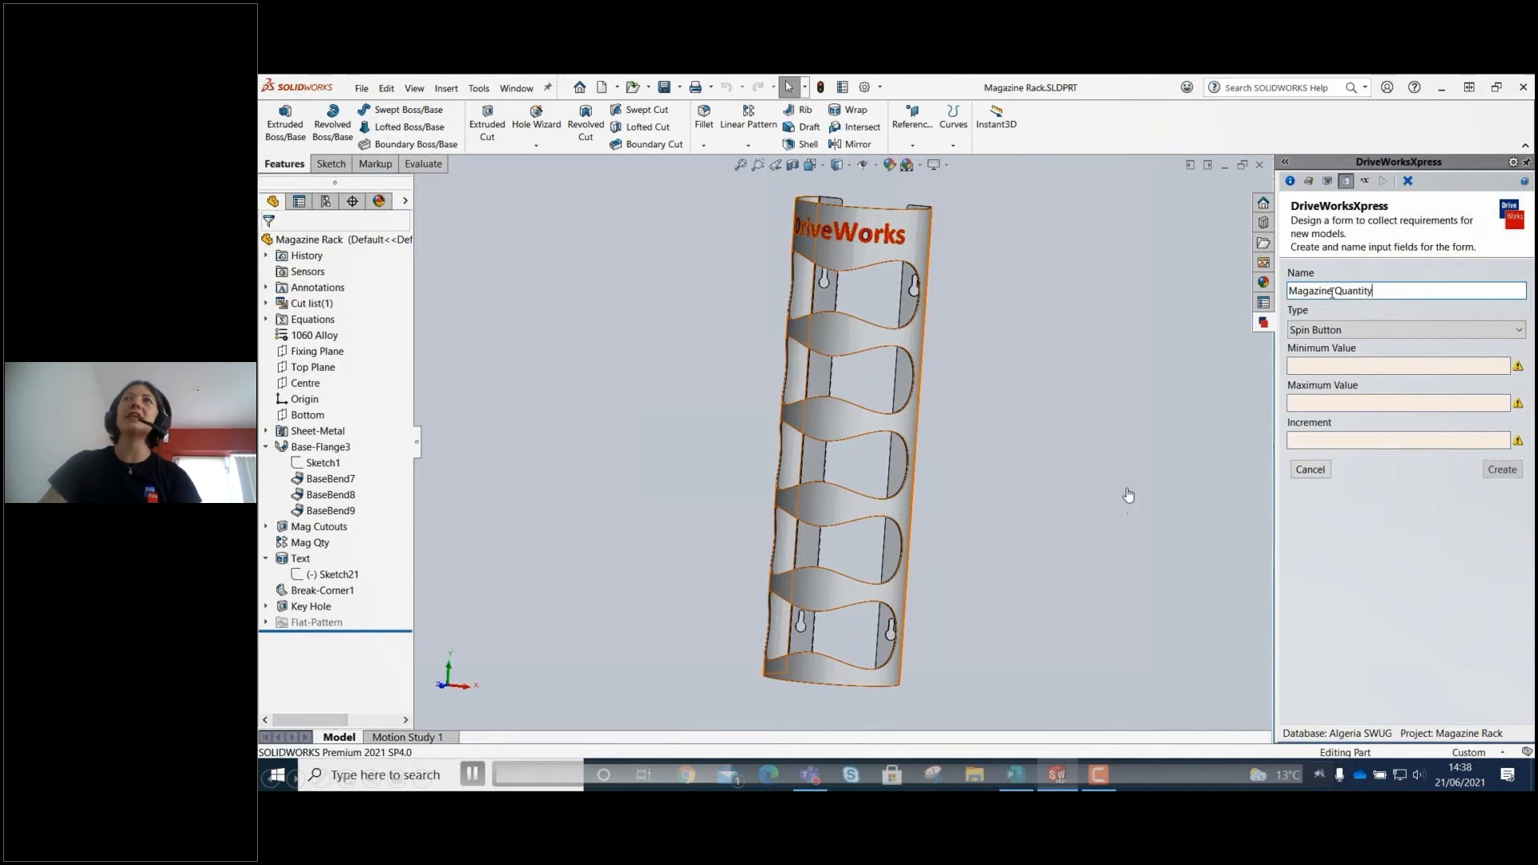
pyautogui.click(1332, 291)
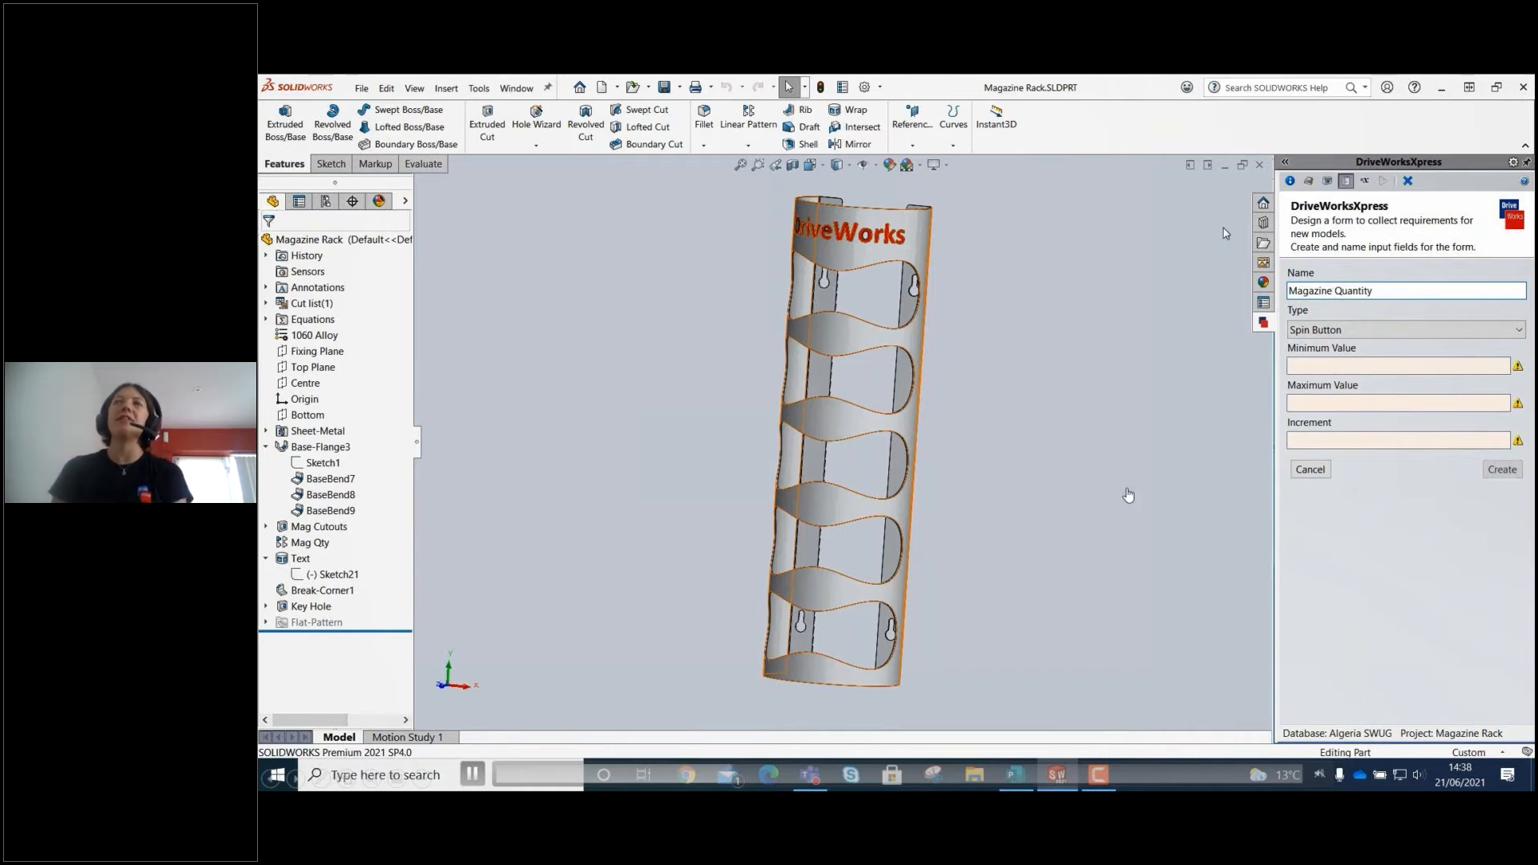
pyautogui.click(1320, 366)
pyautogui.write('1')
pyautogui.click(1333, 404)
pyautogui.write('10')
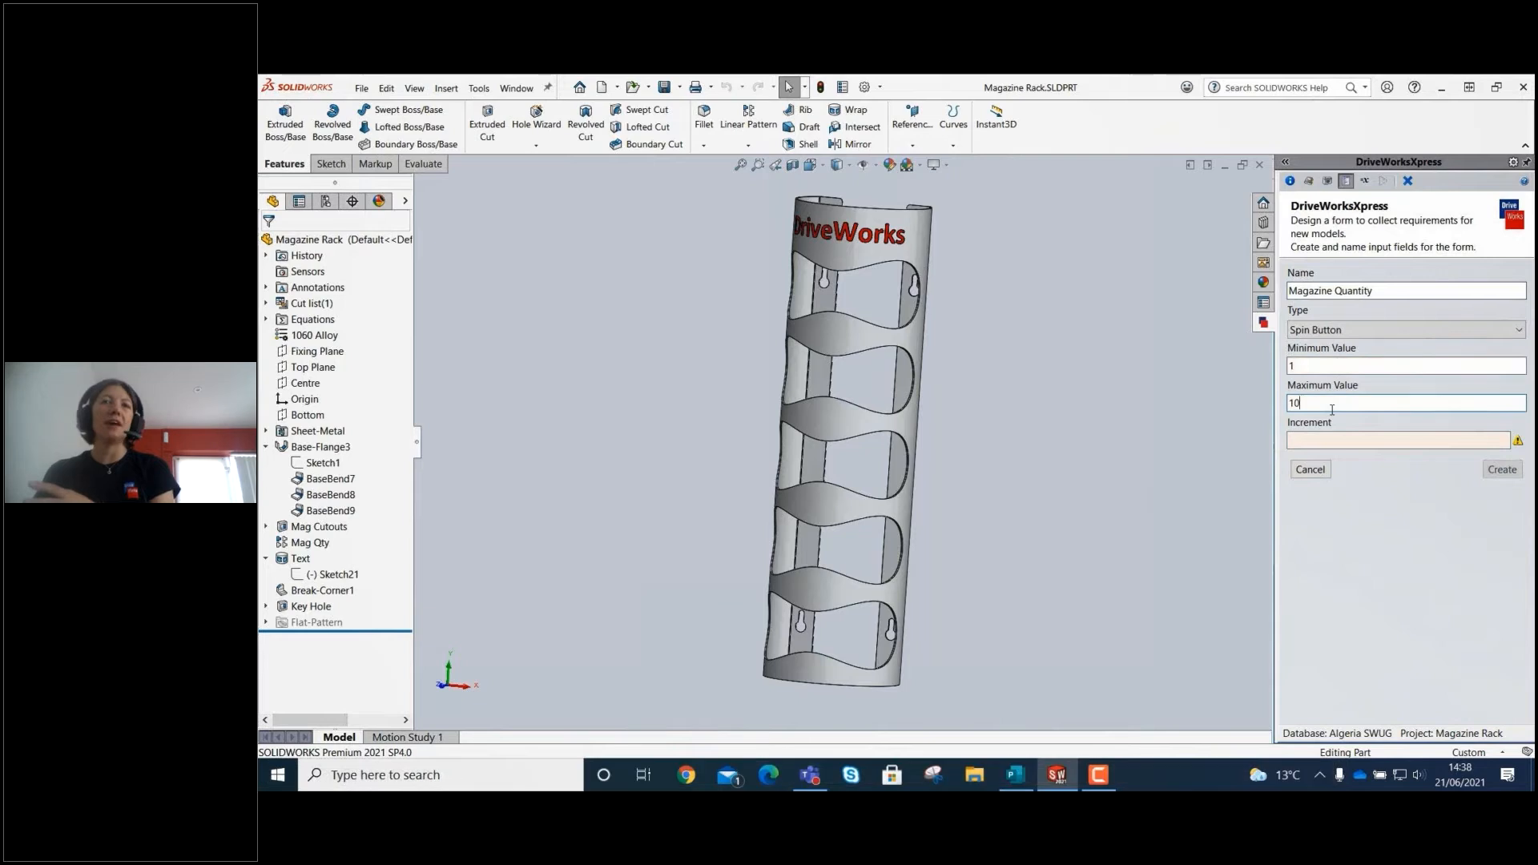
pyautogui.click(1372, 438)
pyautogui.write('1')
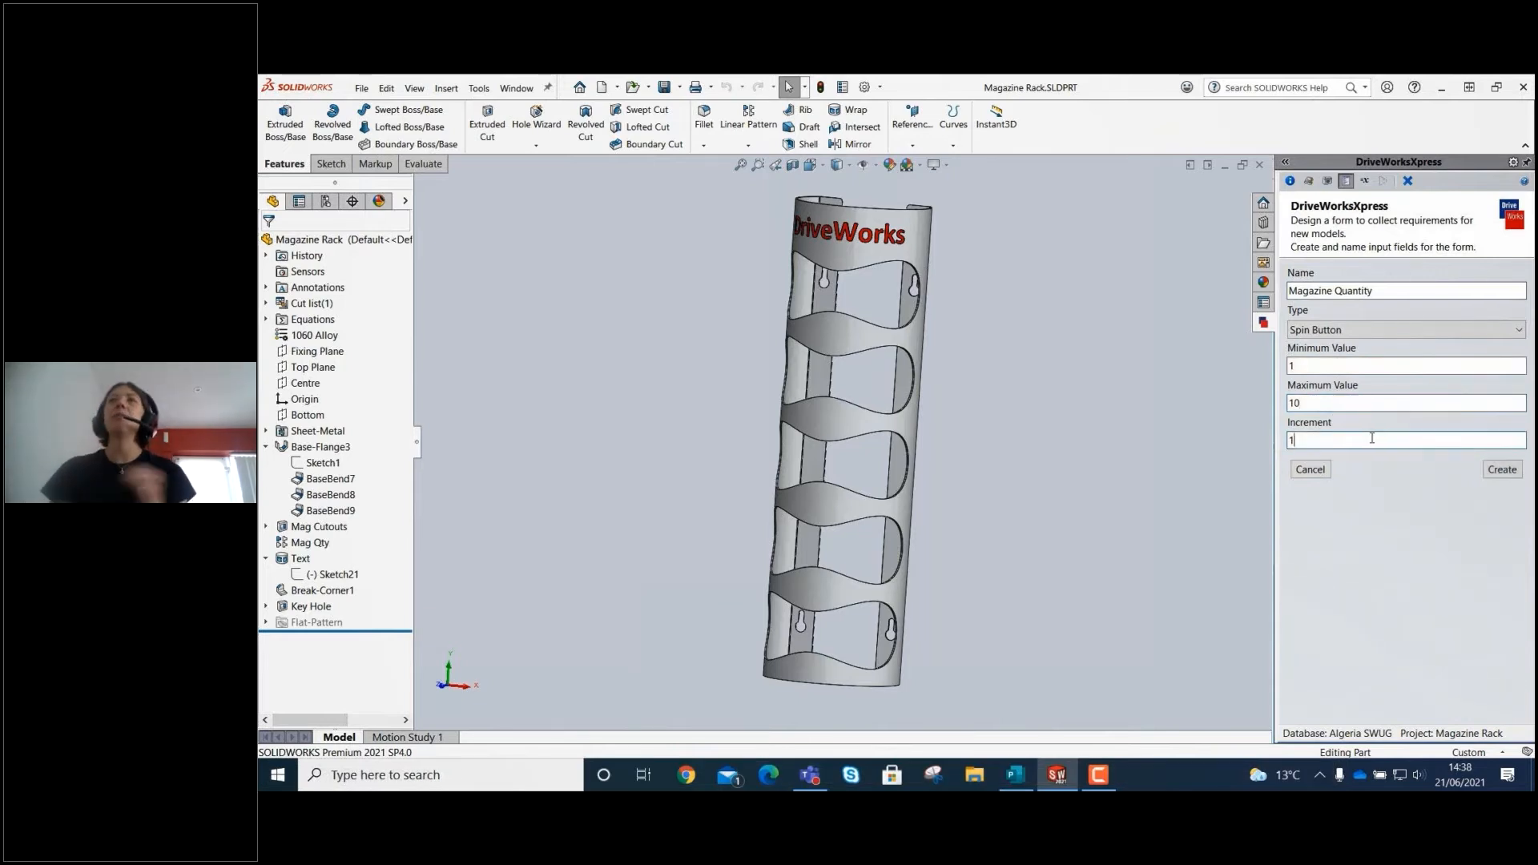
pyautogui.click(1514, 472)
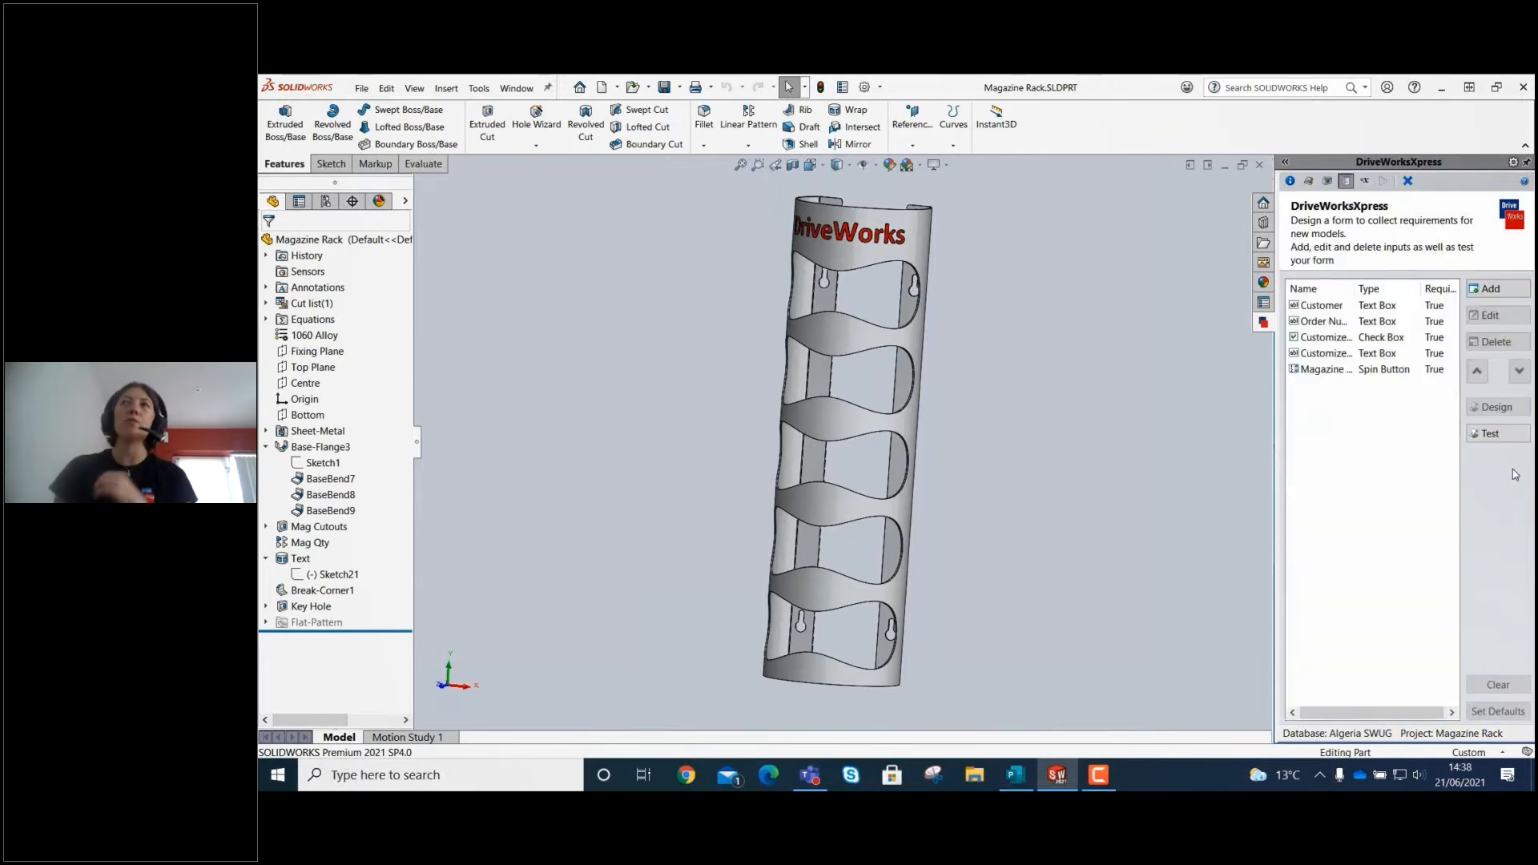
# Add a required numeric text box input named Depth with minimum value 150 and maximum value 250.
pyautogui.click(1500, 290)
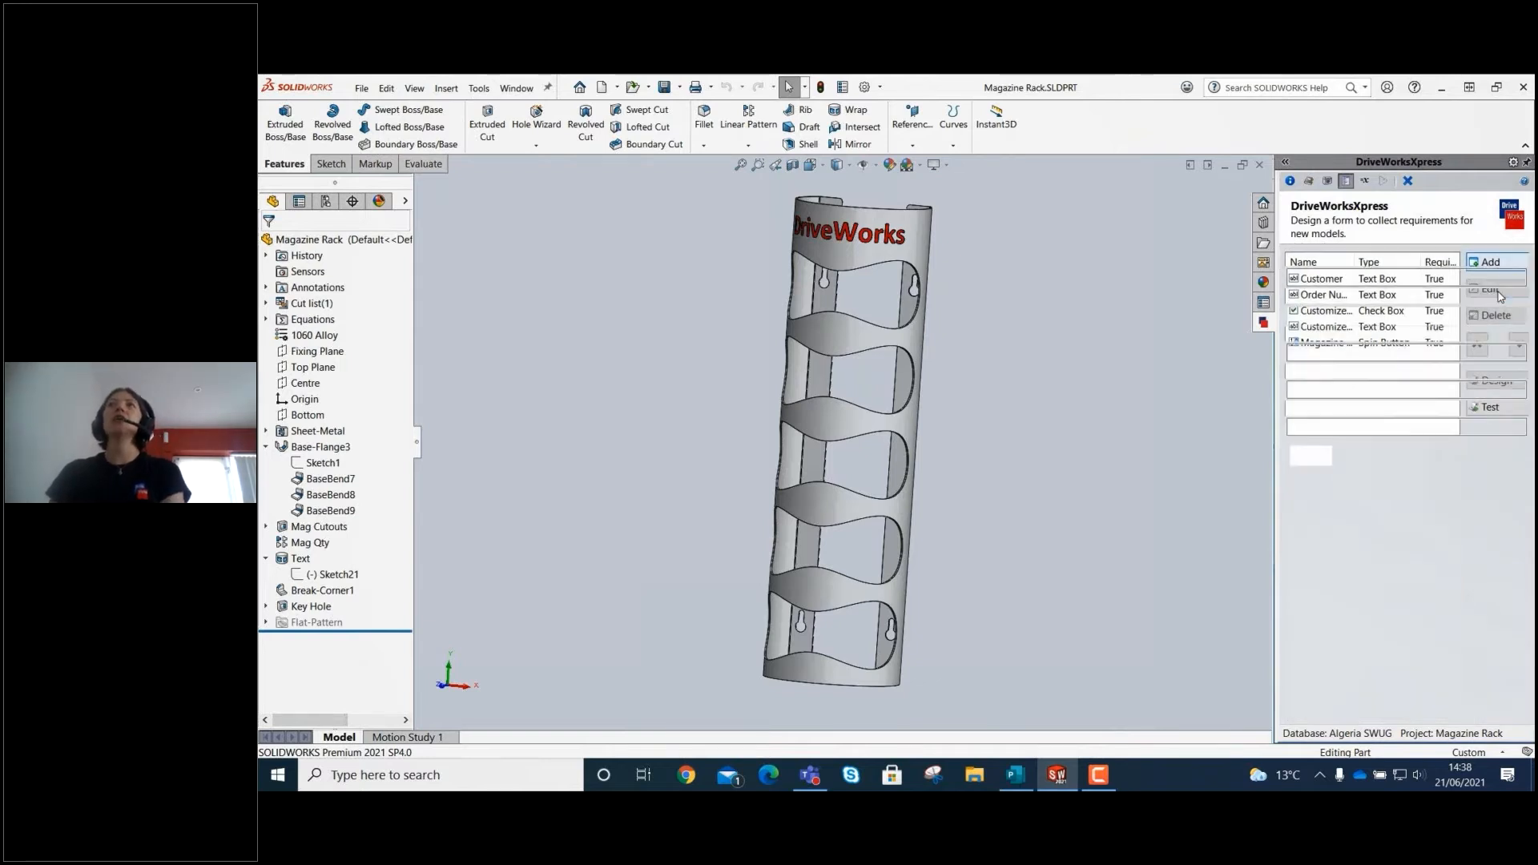
pyautogui.click(1362, 330)
pyautogui.click(1353, 348)
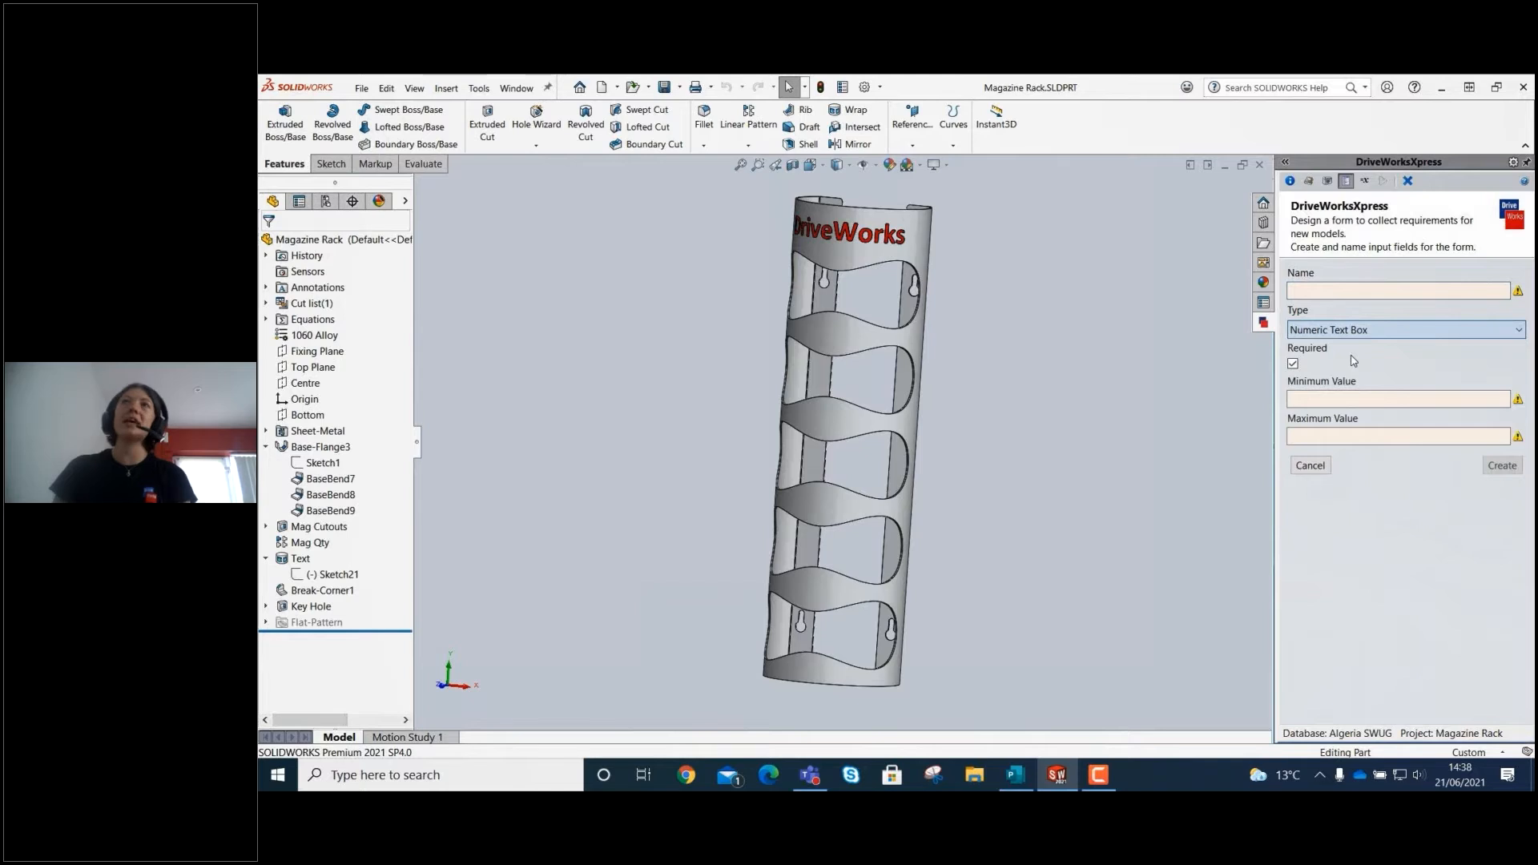
pyautogui.write('D')
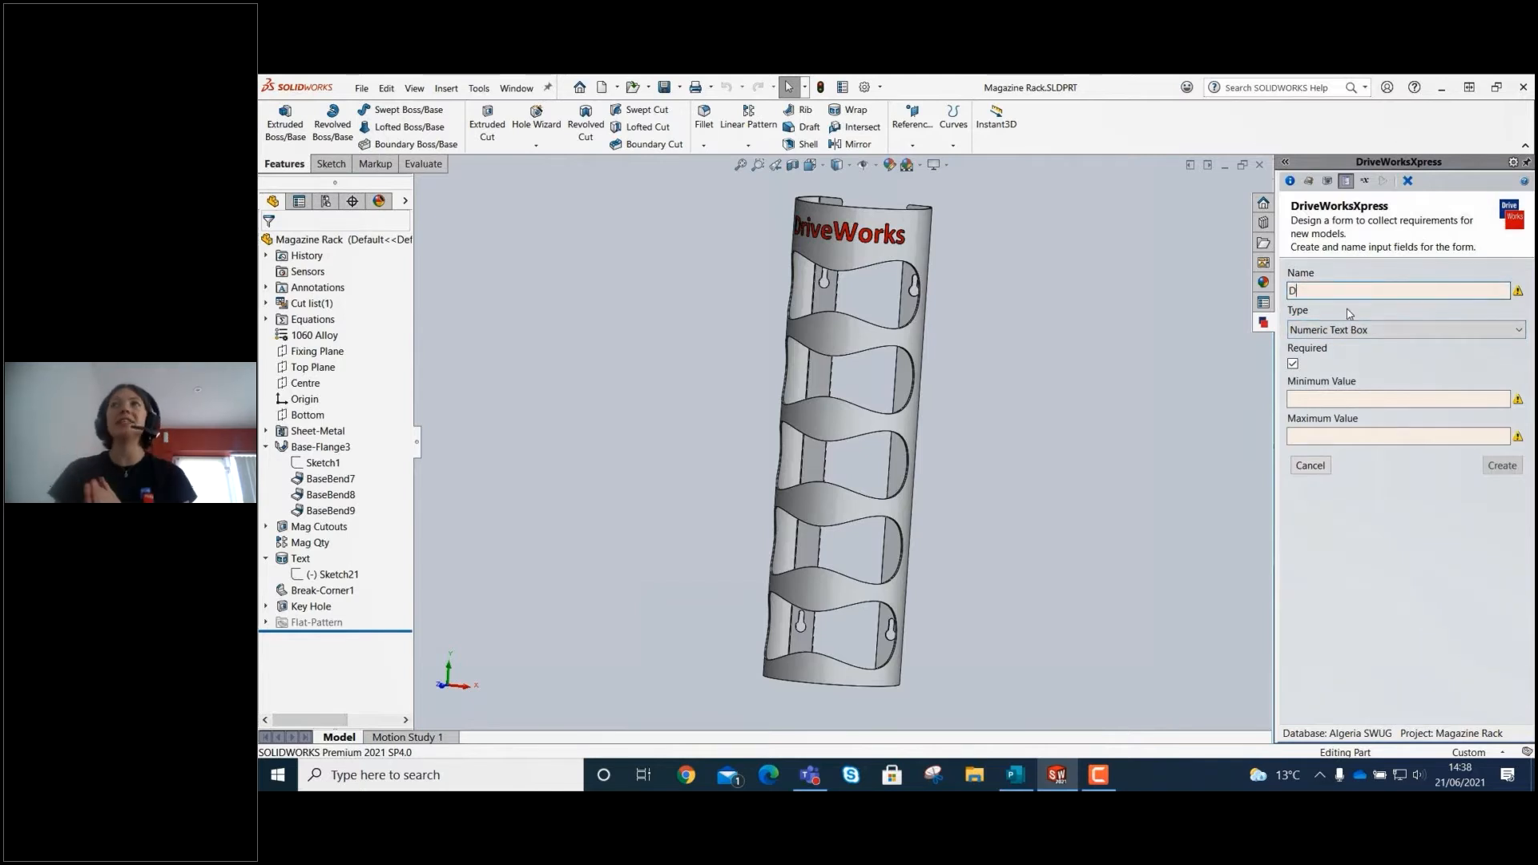
pyautogui.write('epth')
pyautogui.click(1333, 396)
pyautogui.write('150')
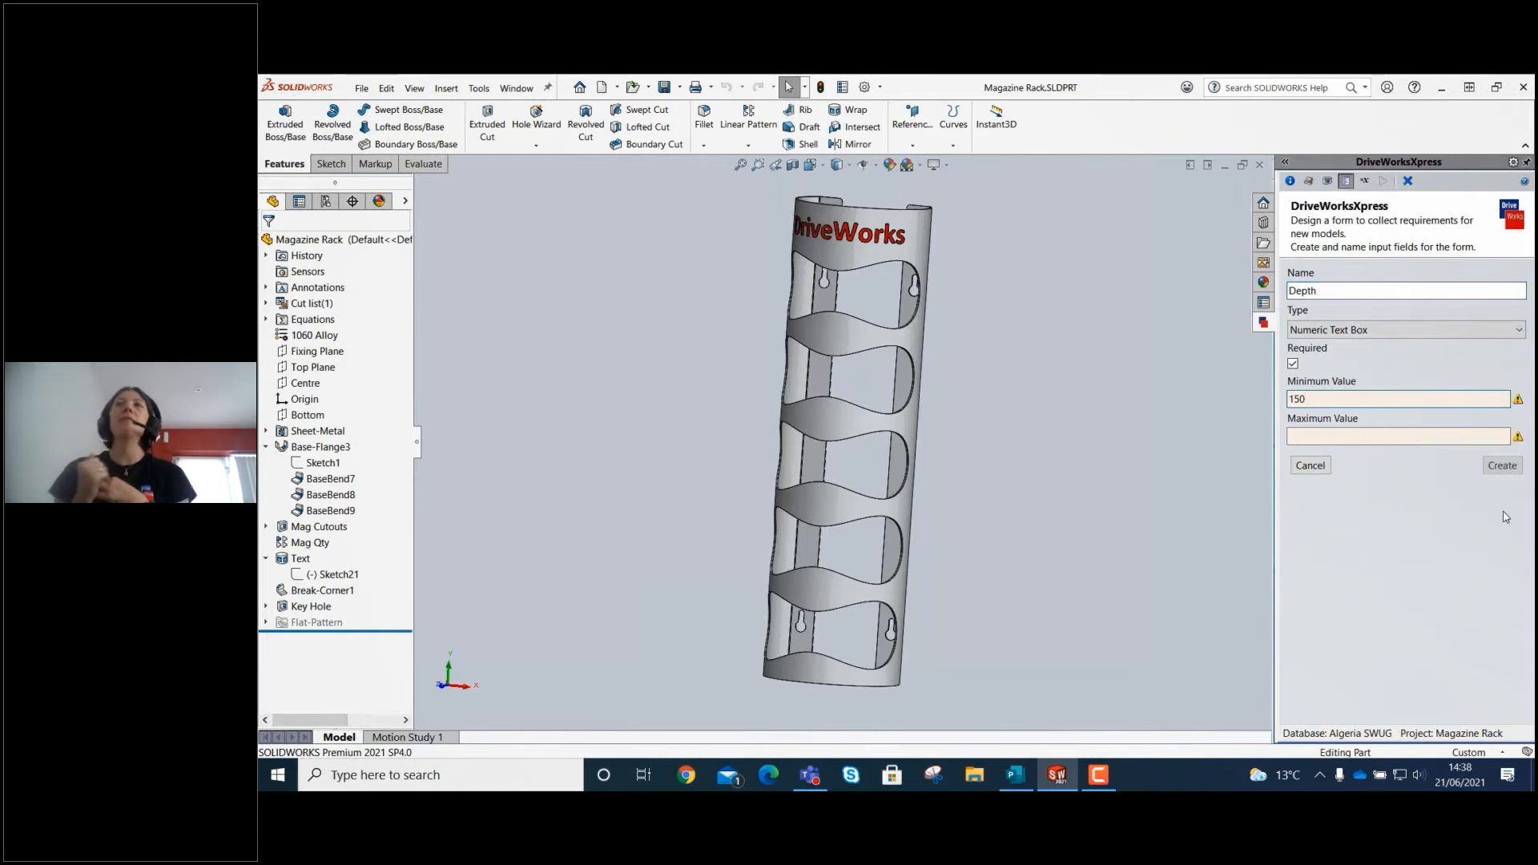
pyautogui.click(1449, 437)
pyautogui.write('250')
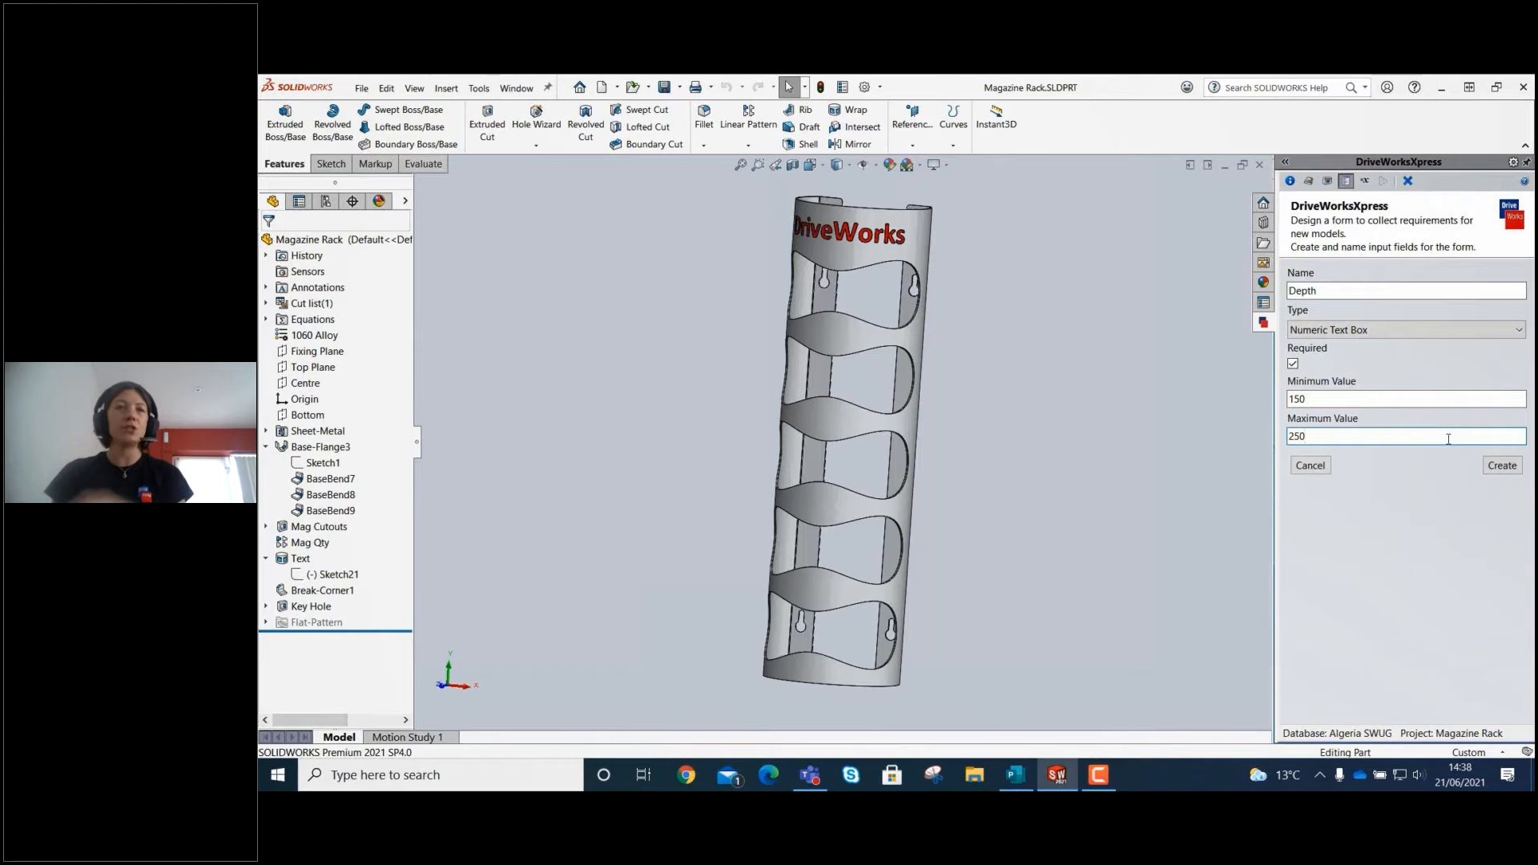
pyautogui.click(1501, 468)
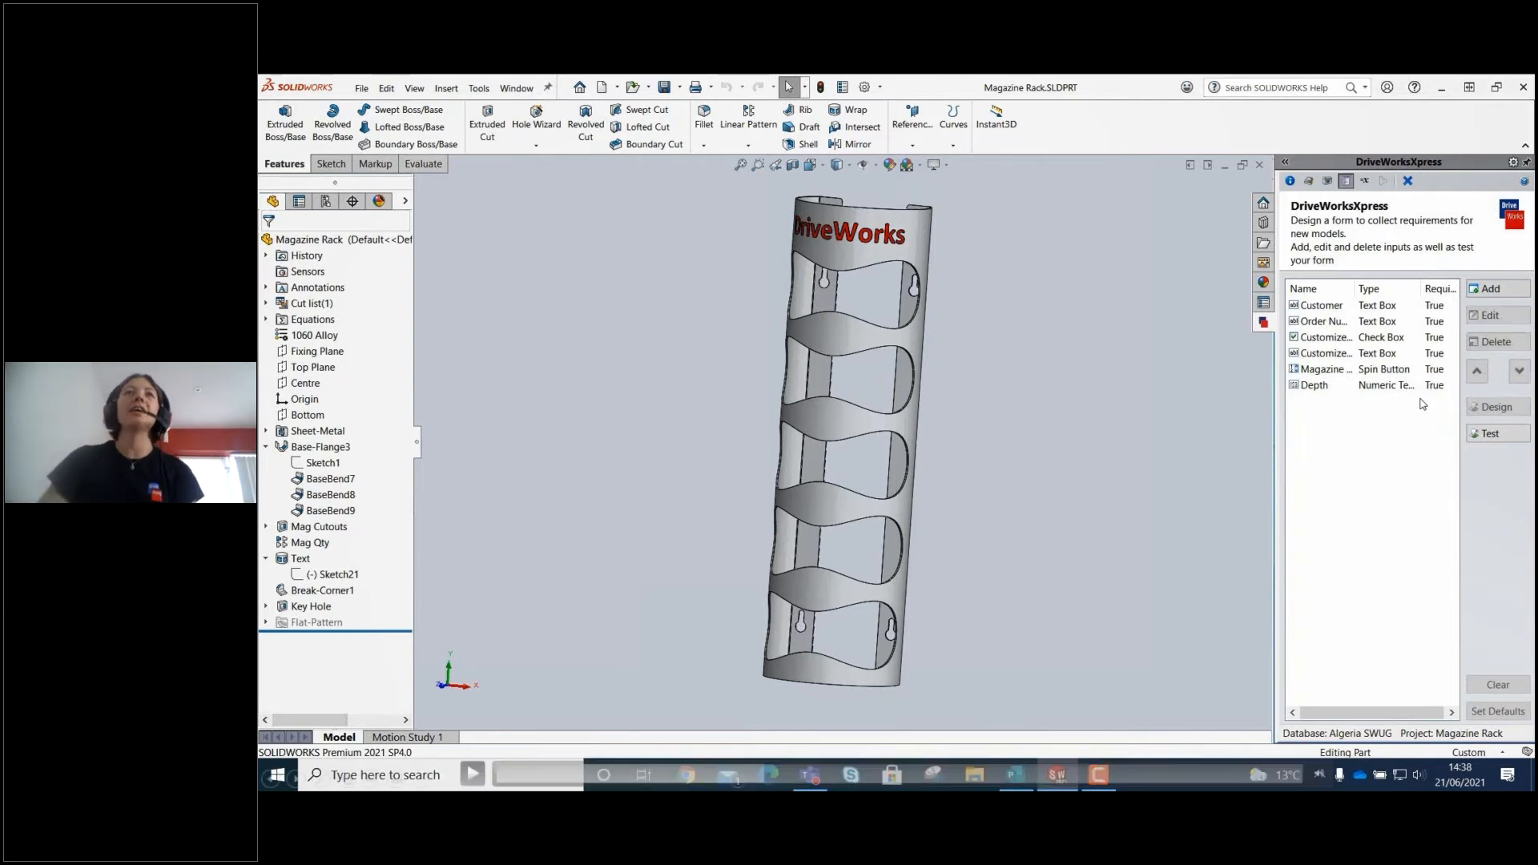
# Add a required numeric text box input named Width with minimum value 200 and maximum value 500.
pyautogui.click(476, 773)
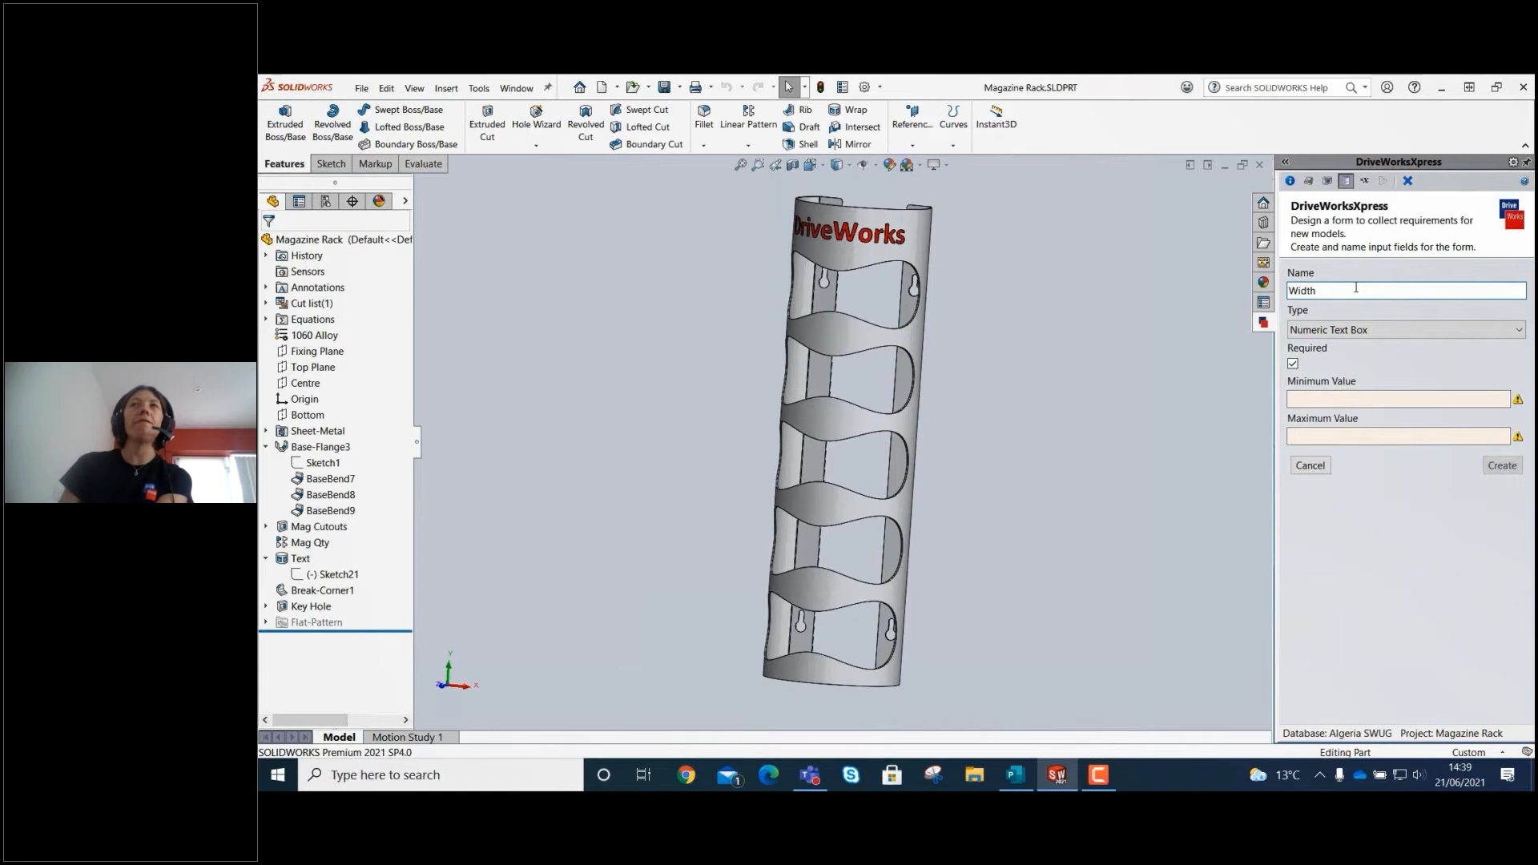
pyautogui.click(1366, 399)
pyautogui.write('200')
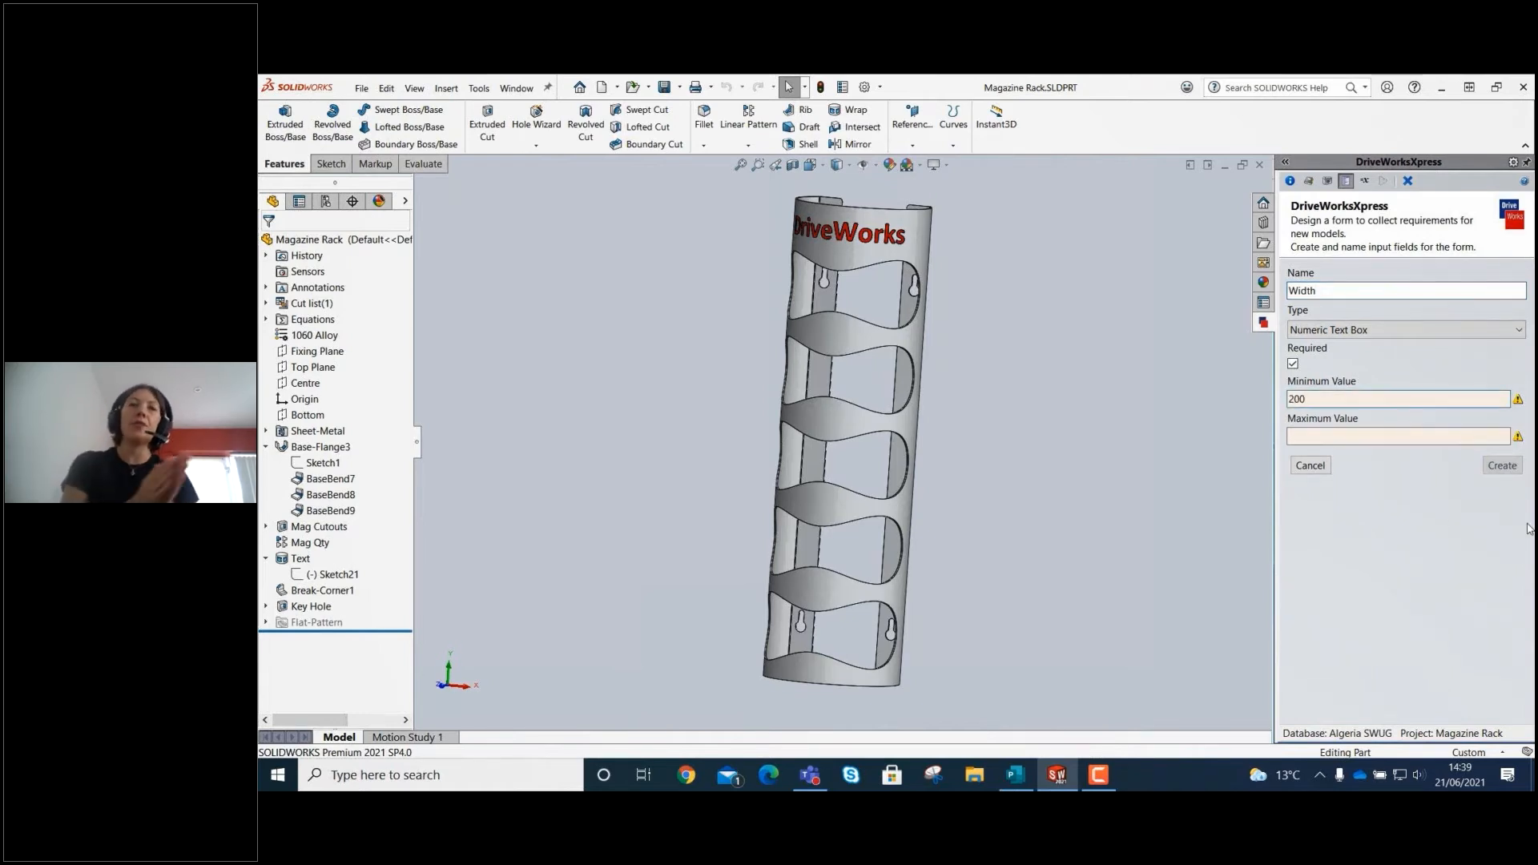
pyautogui.click(1391, 437)
pyautogui.write('500')
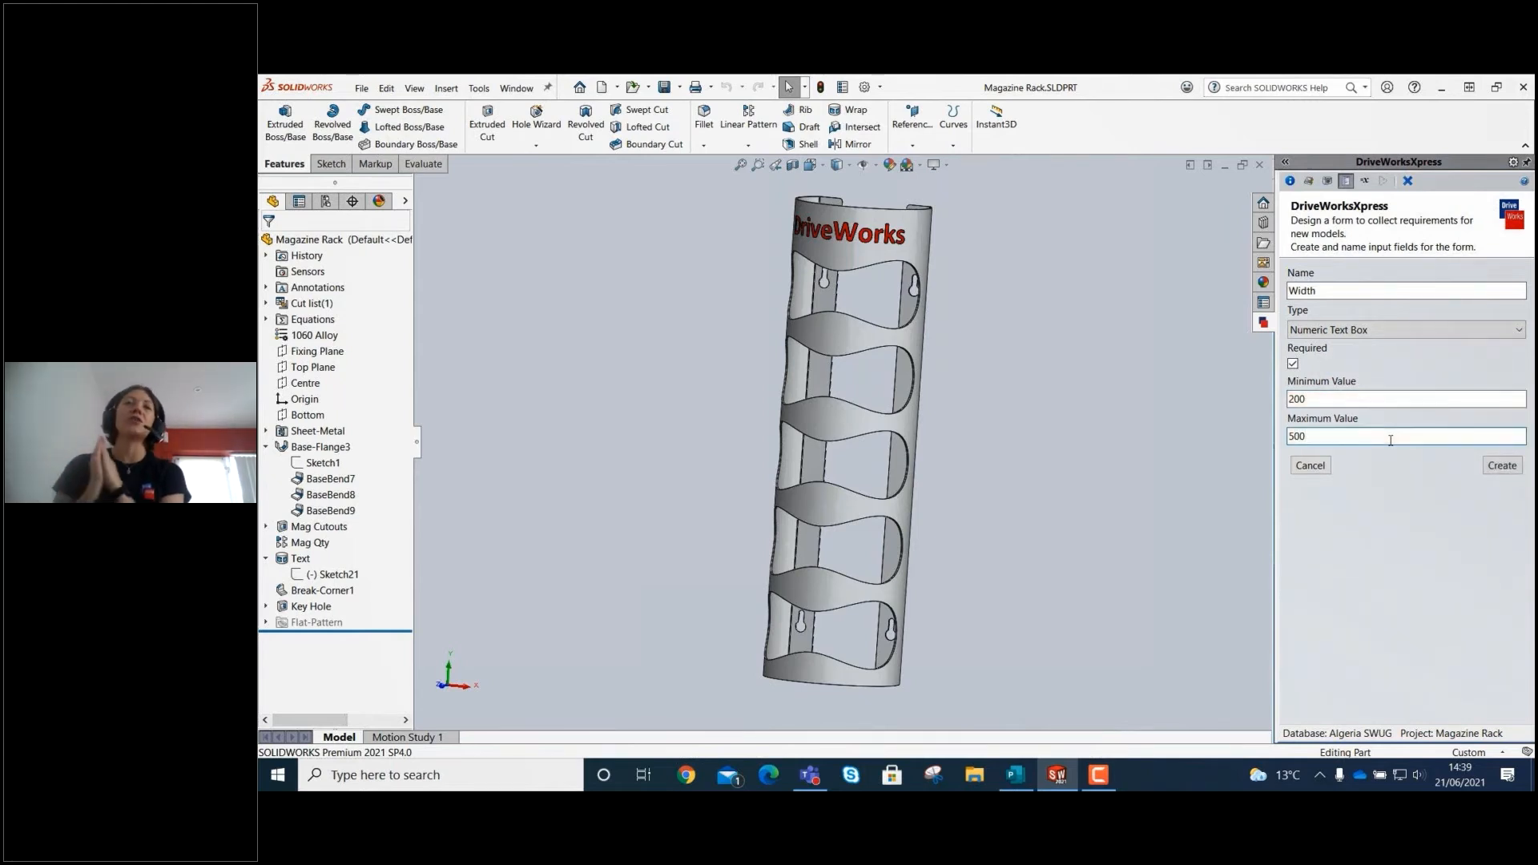
pyautogui.click(1503, 465)
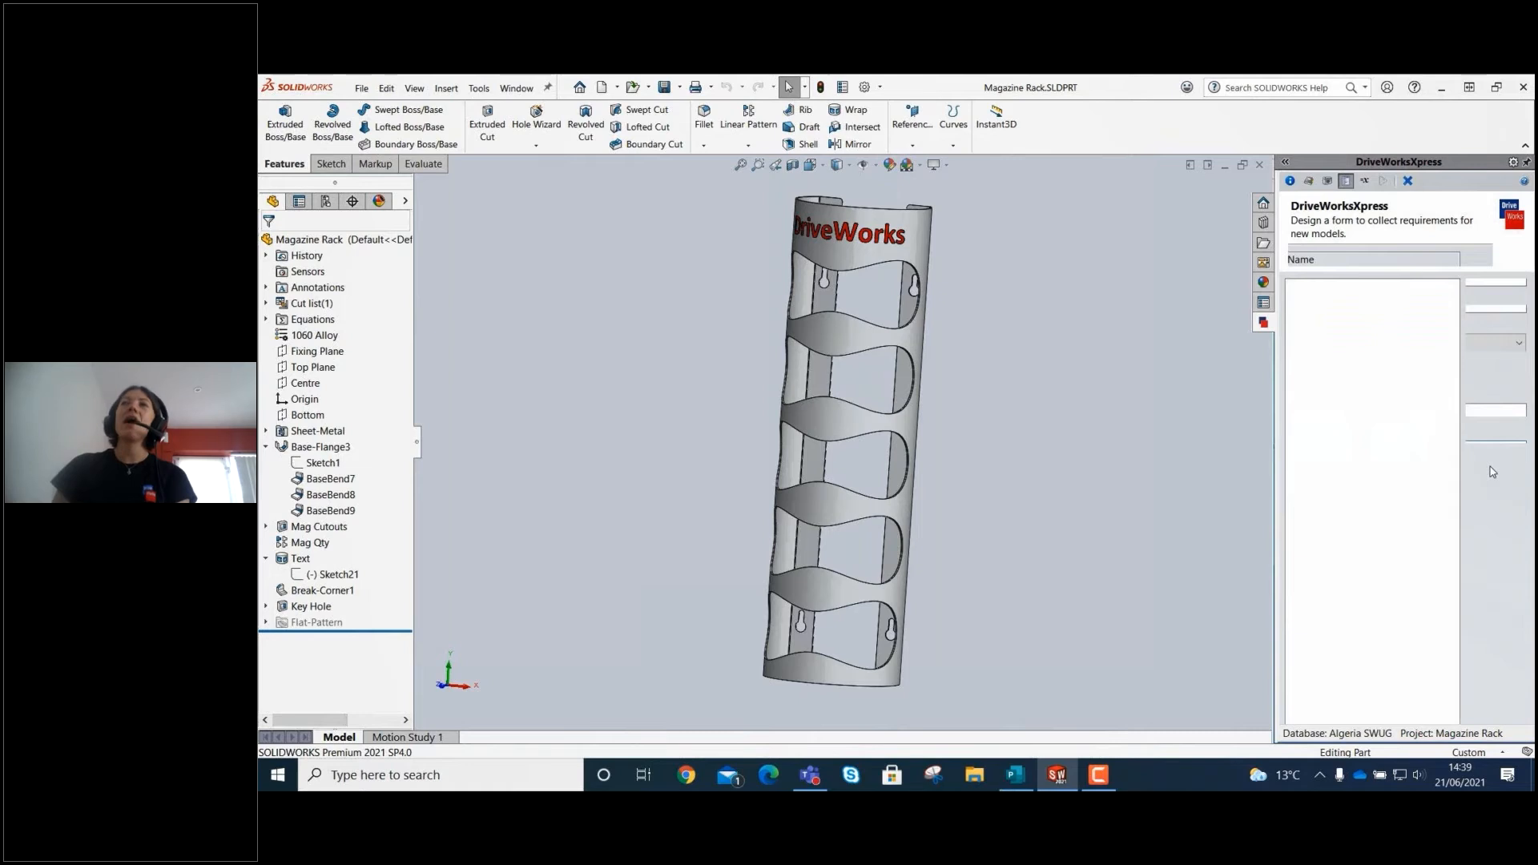
# Start a new required drop down input named Designer for the form.
pyautogui.click(1496, 294)
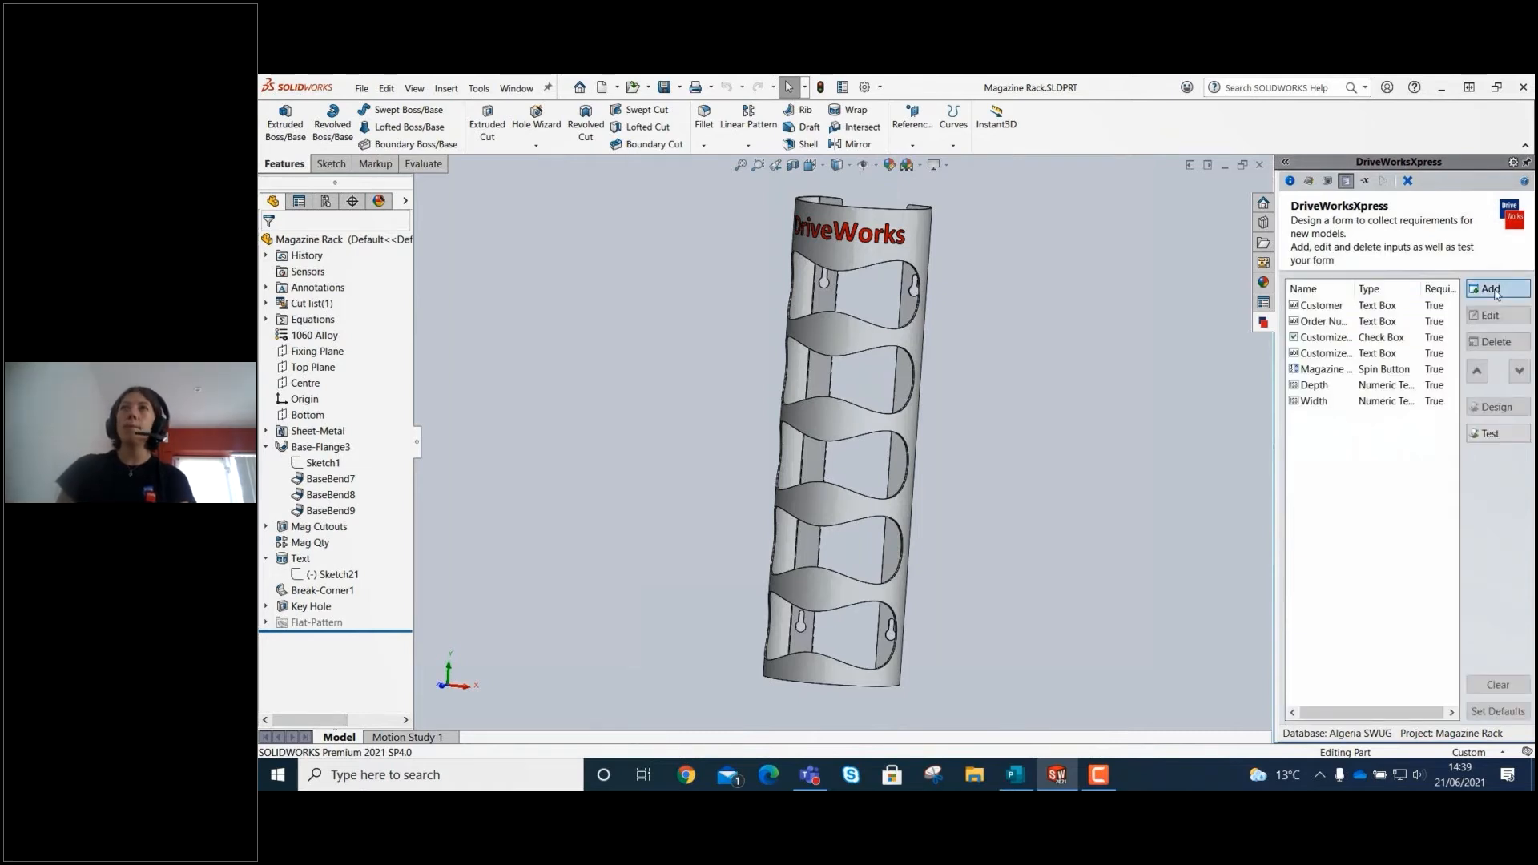
pyautogui.click(1379, 329)
pyautogui.click(1344, 370)
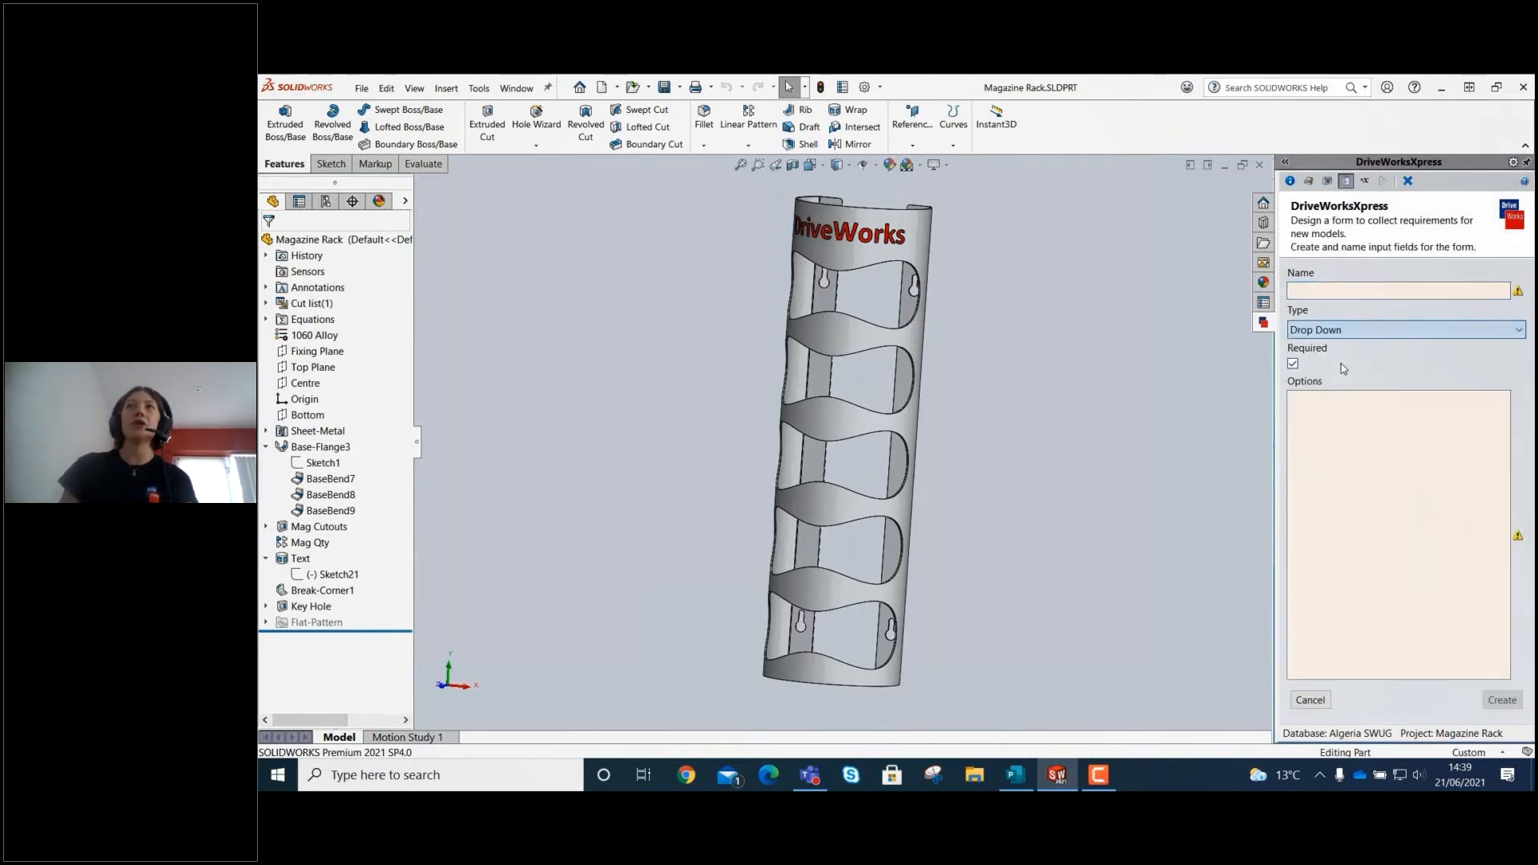
pyautogui.click(1356, 293)
pyautogui.write('De')
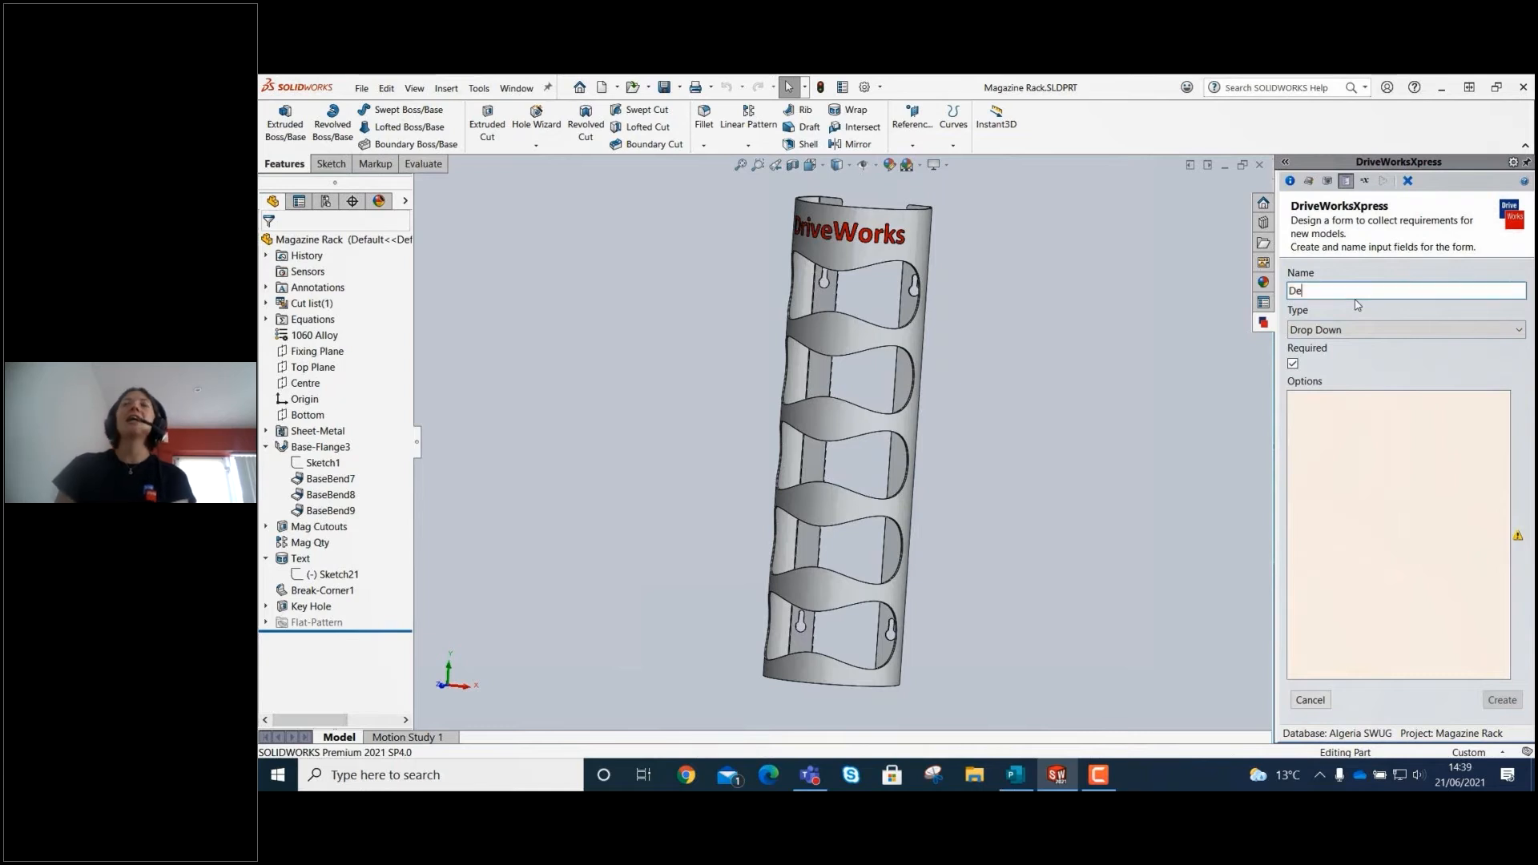
pyautogui.write('signer')
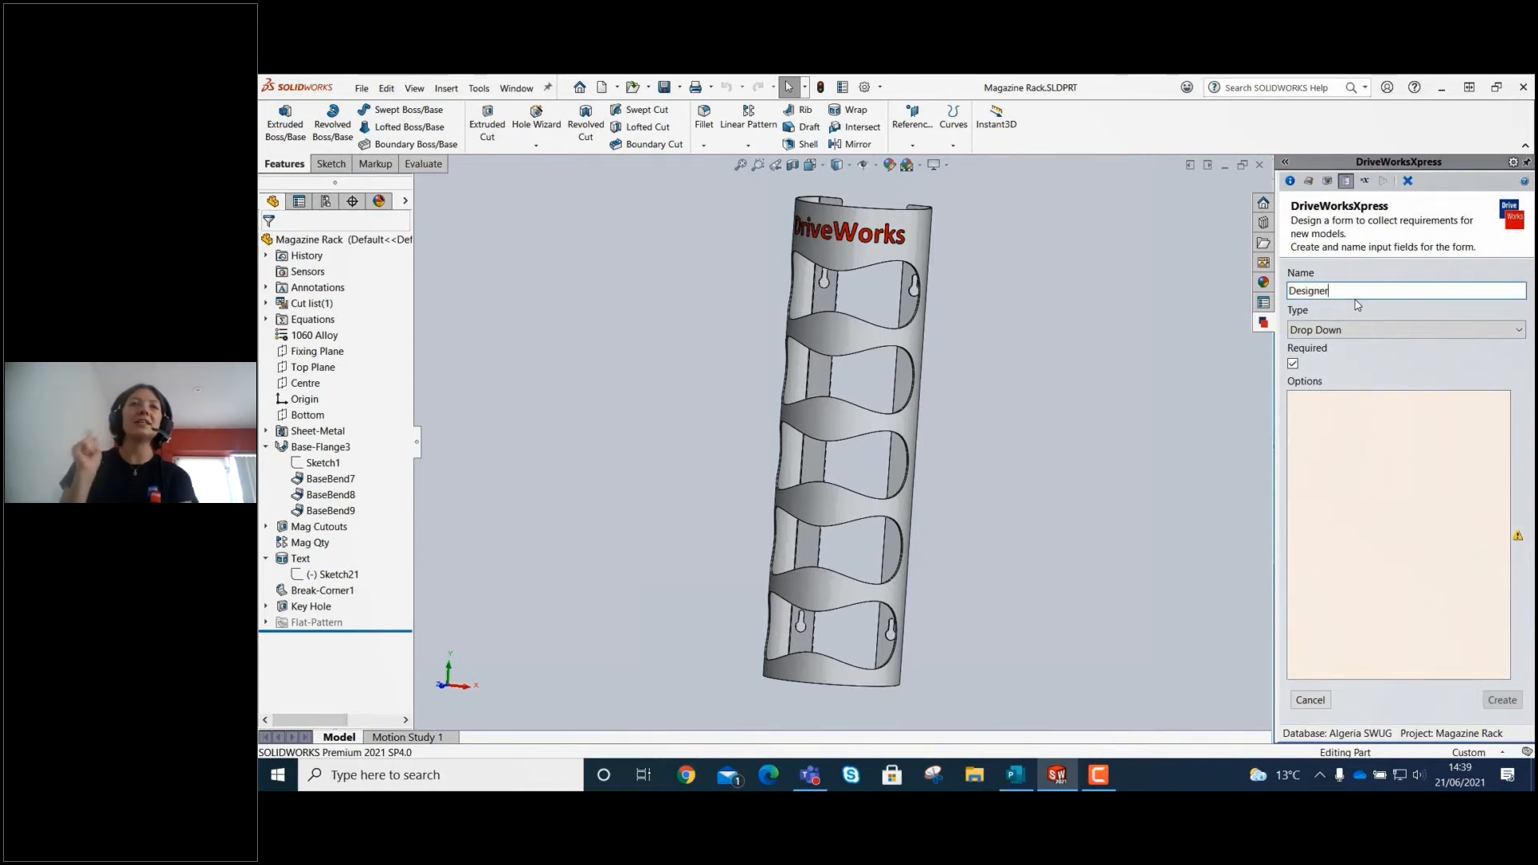
# Enter five designers' first names as pipe-separated options for the Designer drop down and create the input.
pyautogui.click(1353, 400)
pyautogui.write('Bridie')
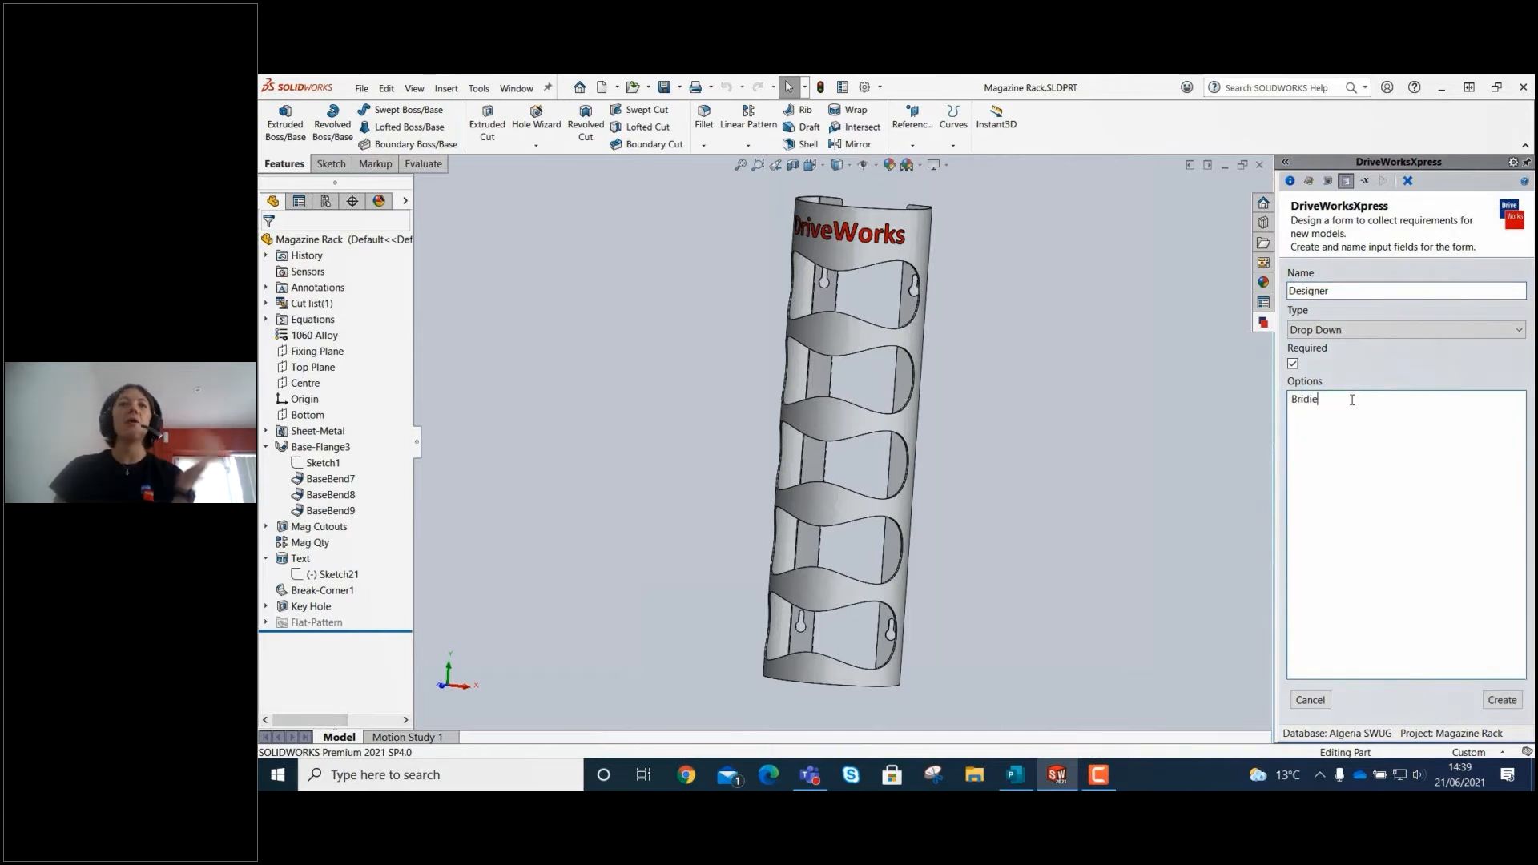
pyautogui.write('|Ollie')
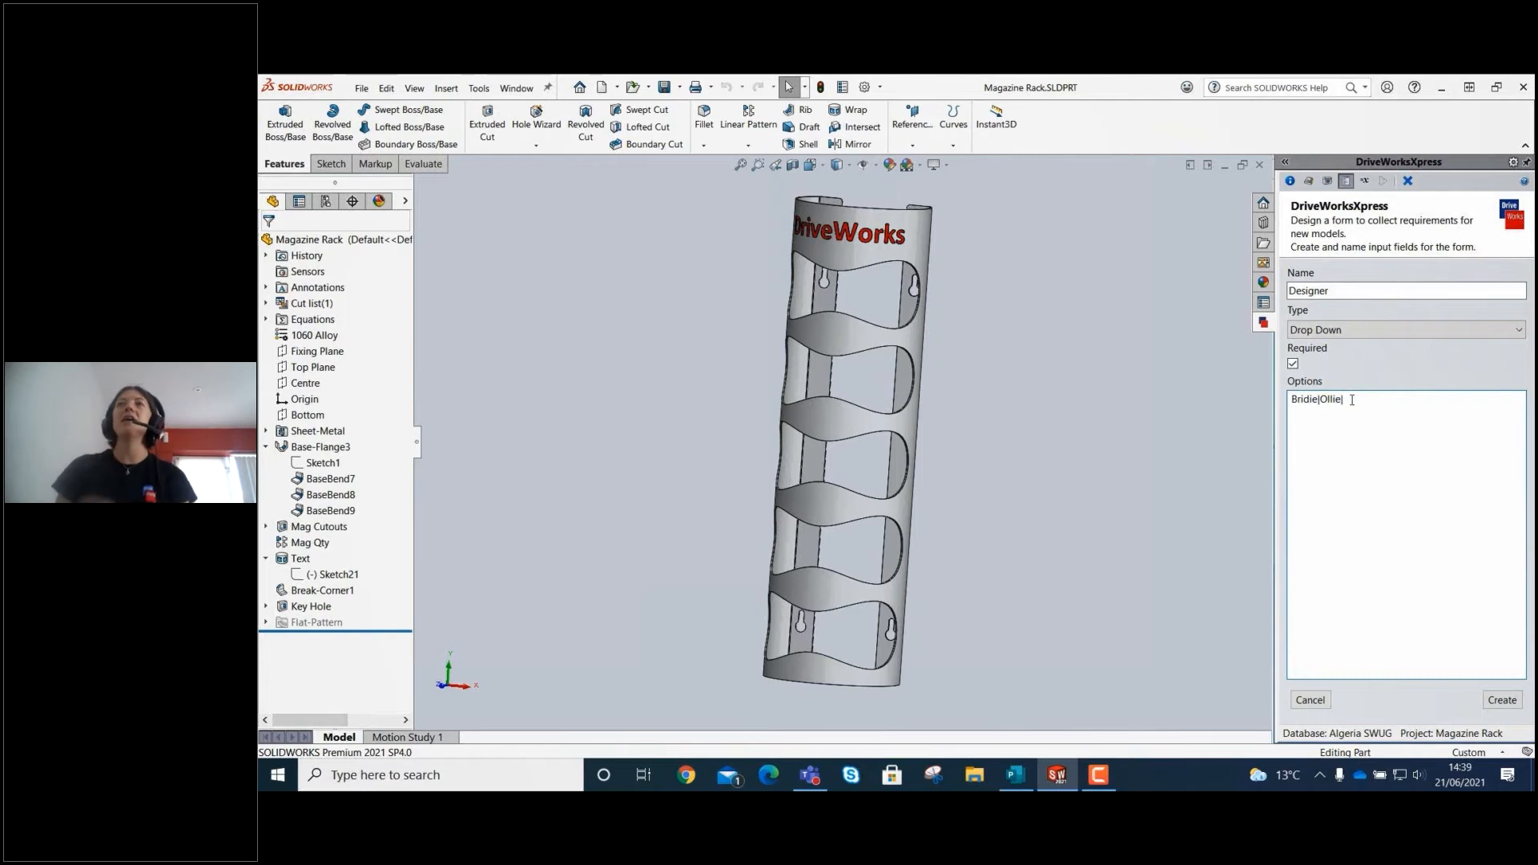
pyautogui.write('|Laura')
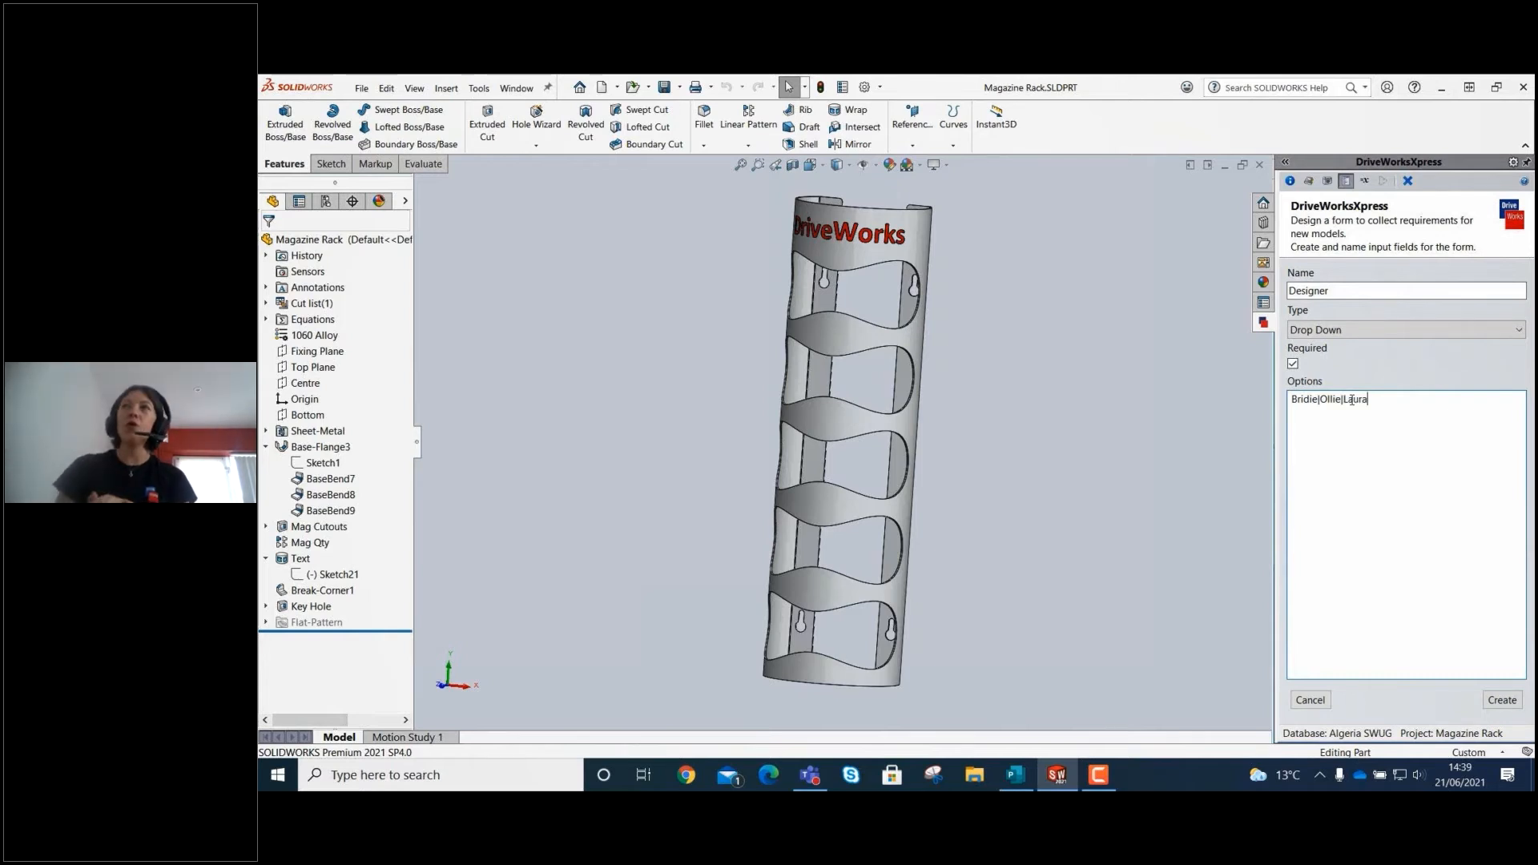
pyautogui.write('|To')
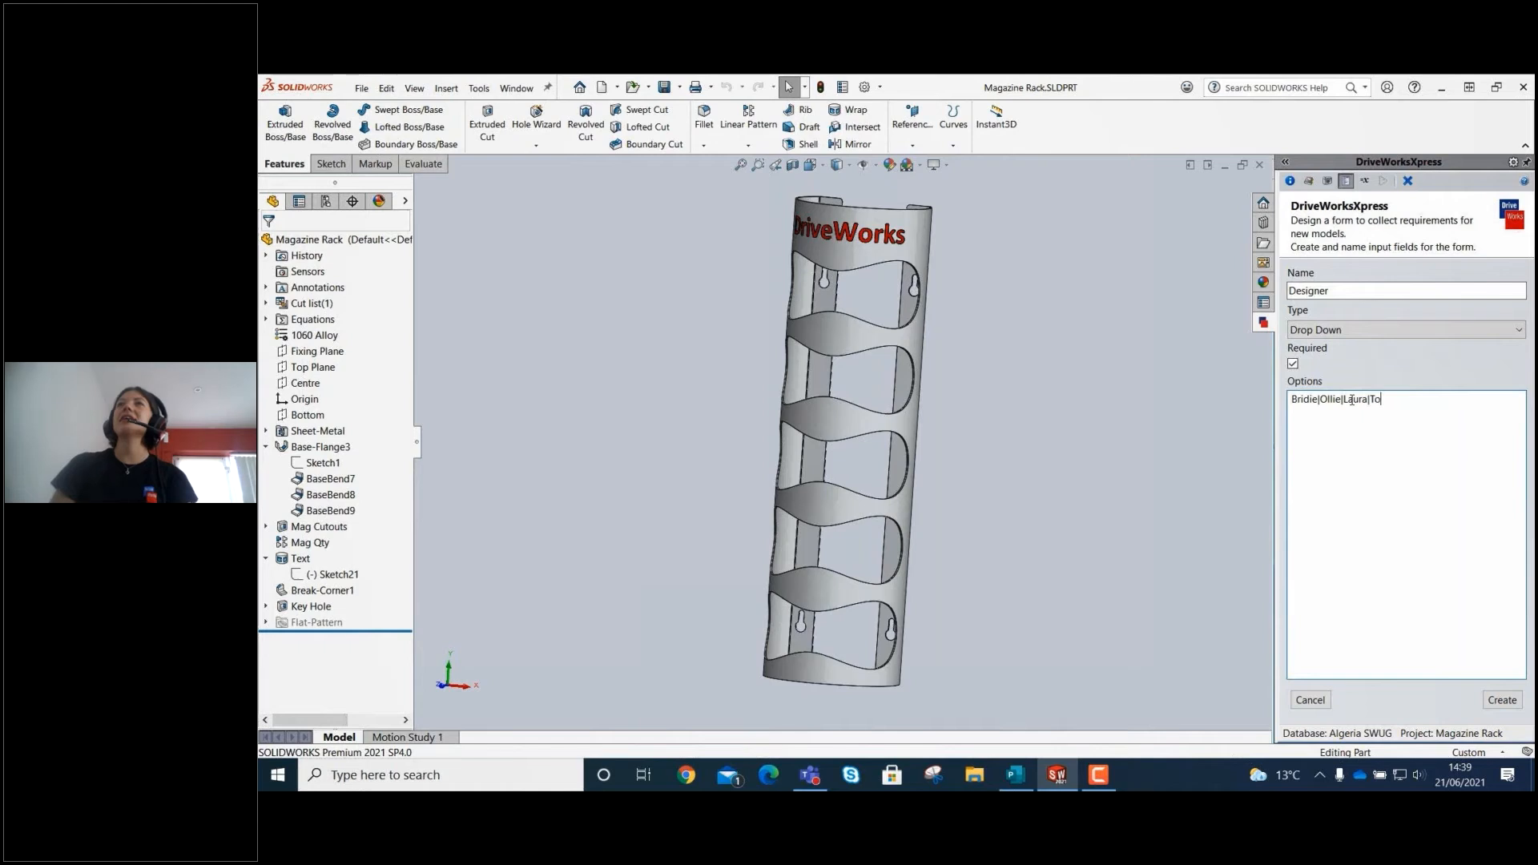
pyautogui.write('m|W')
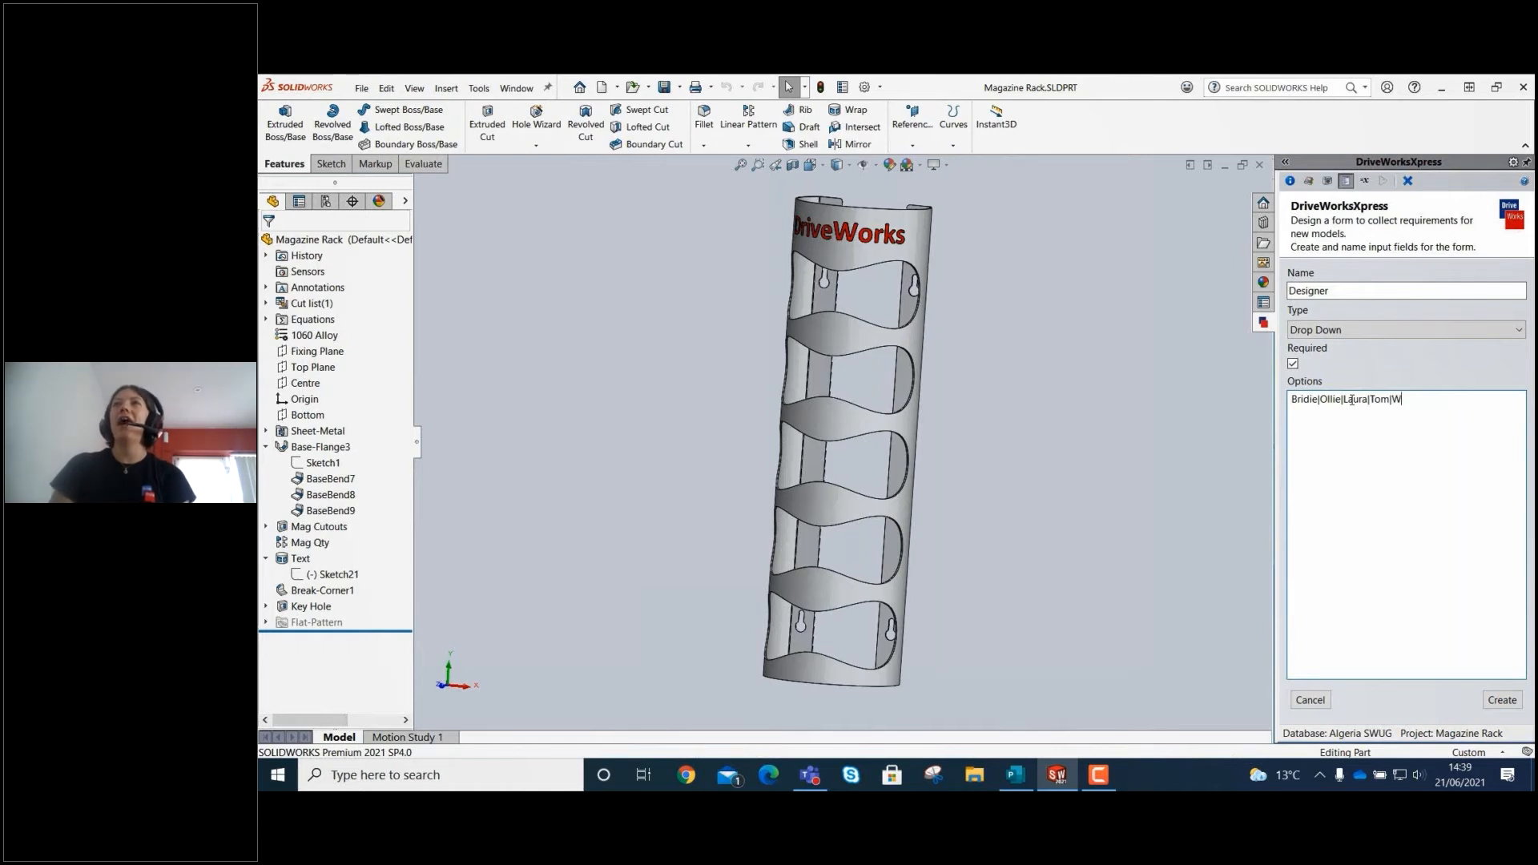
pyautogui.write('ill')
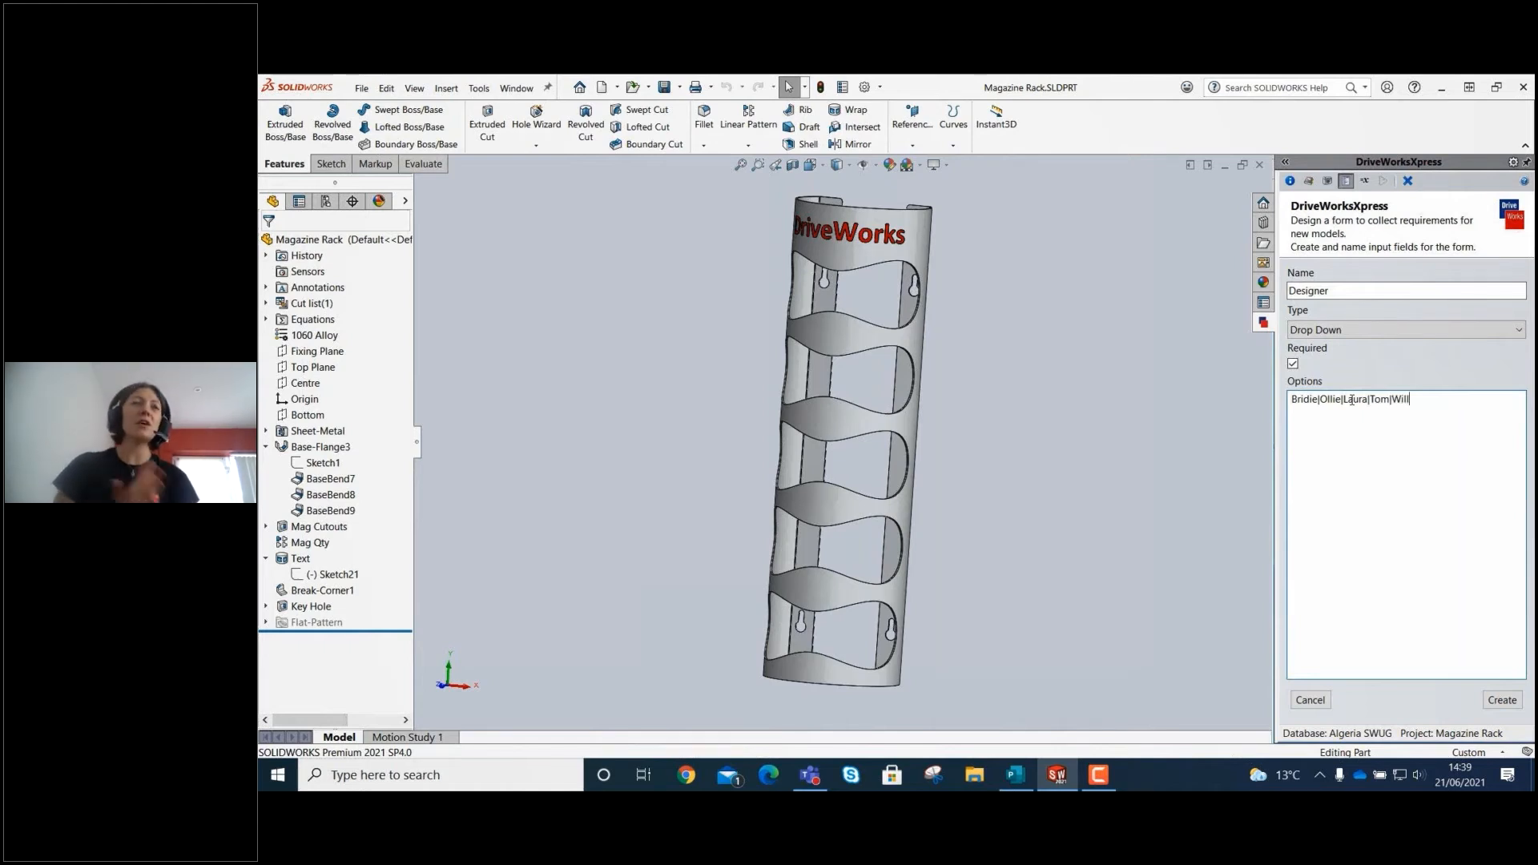
pyautogui.click(1504, 700)
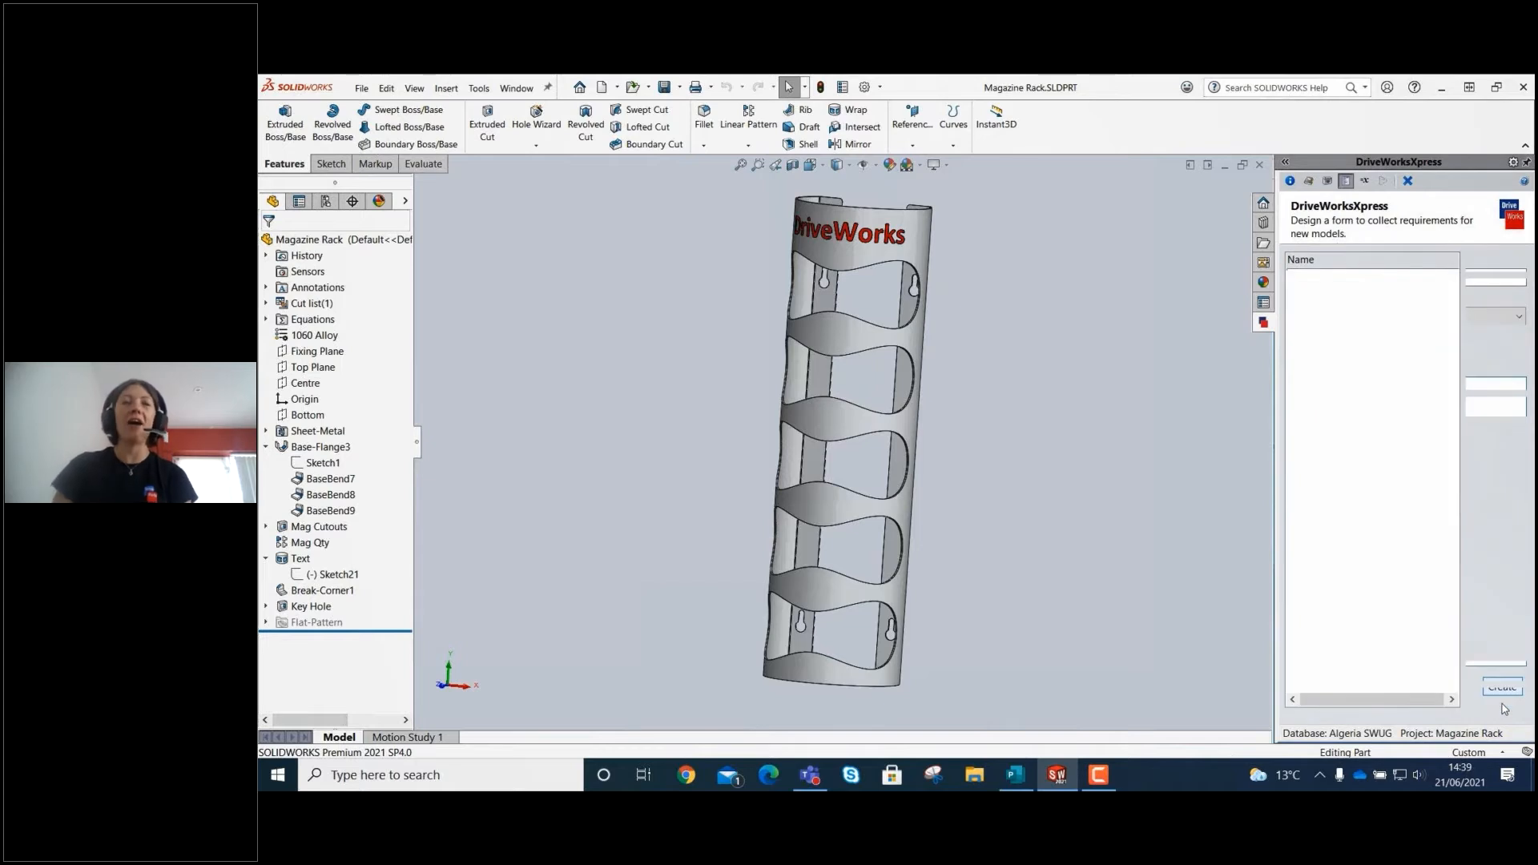
# Move the Order Number input above Customer and put the form into test mode.
pyautogui.click(1410, 327)
pyautogui.click(1478, 372)
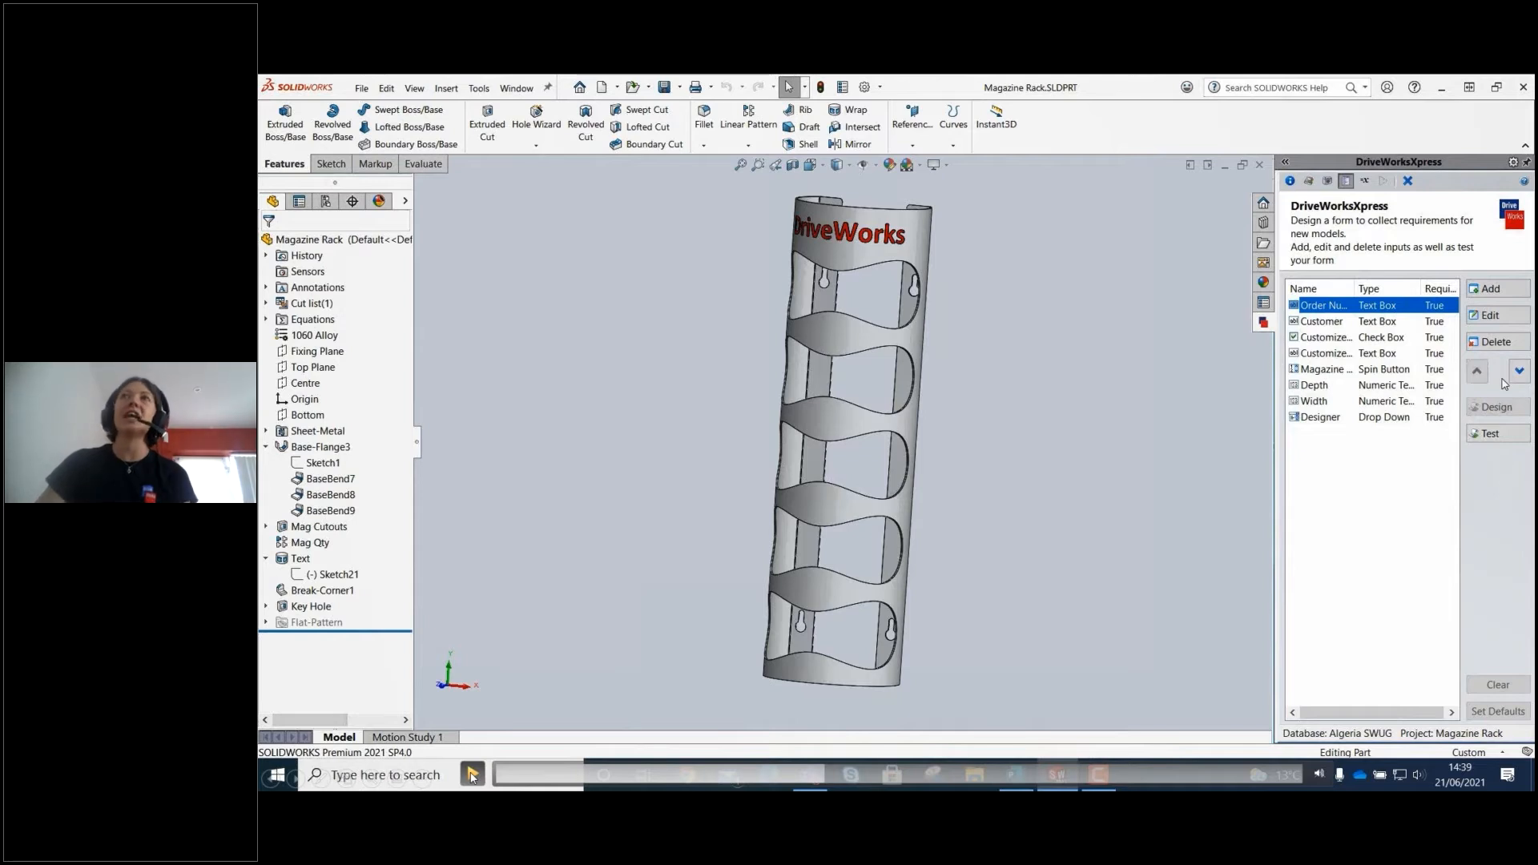
pyautogui.click(1492, 433)
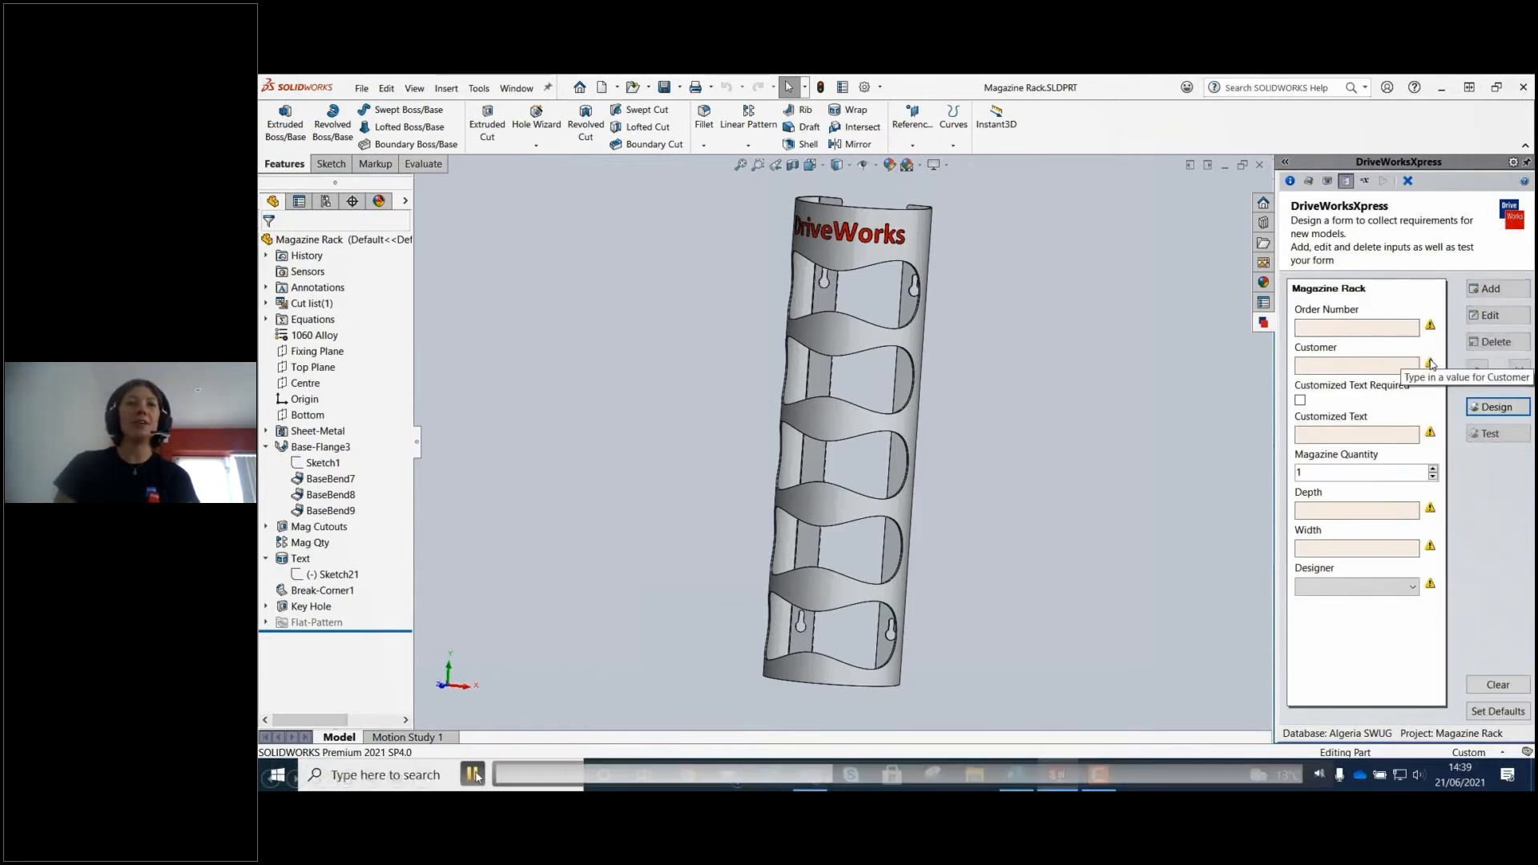
pyautogui.click(660, 503)
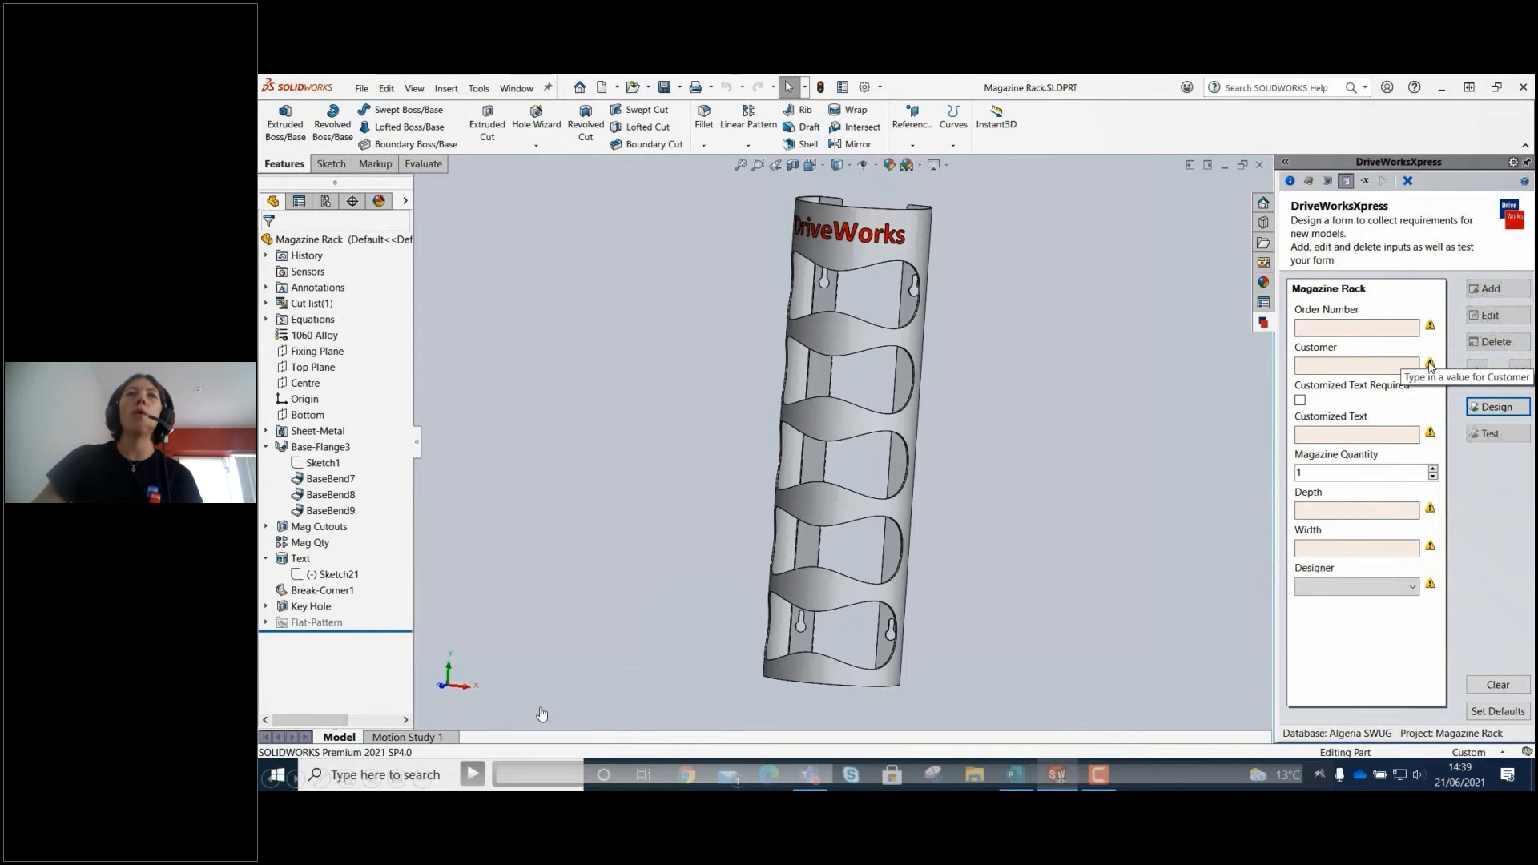
pyautogui.click(472, 775)
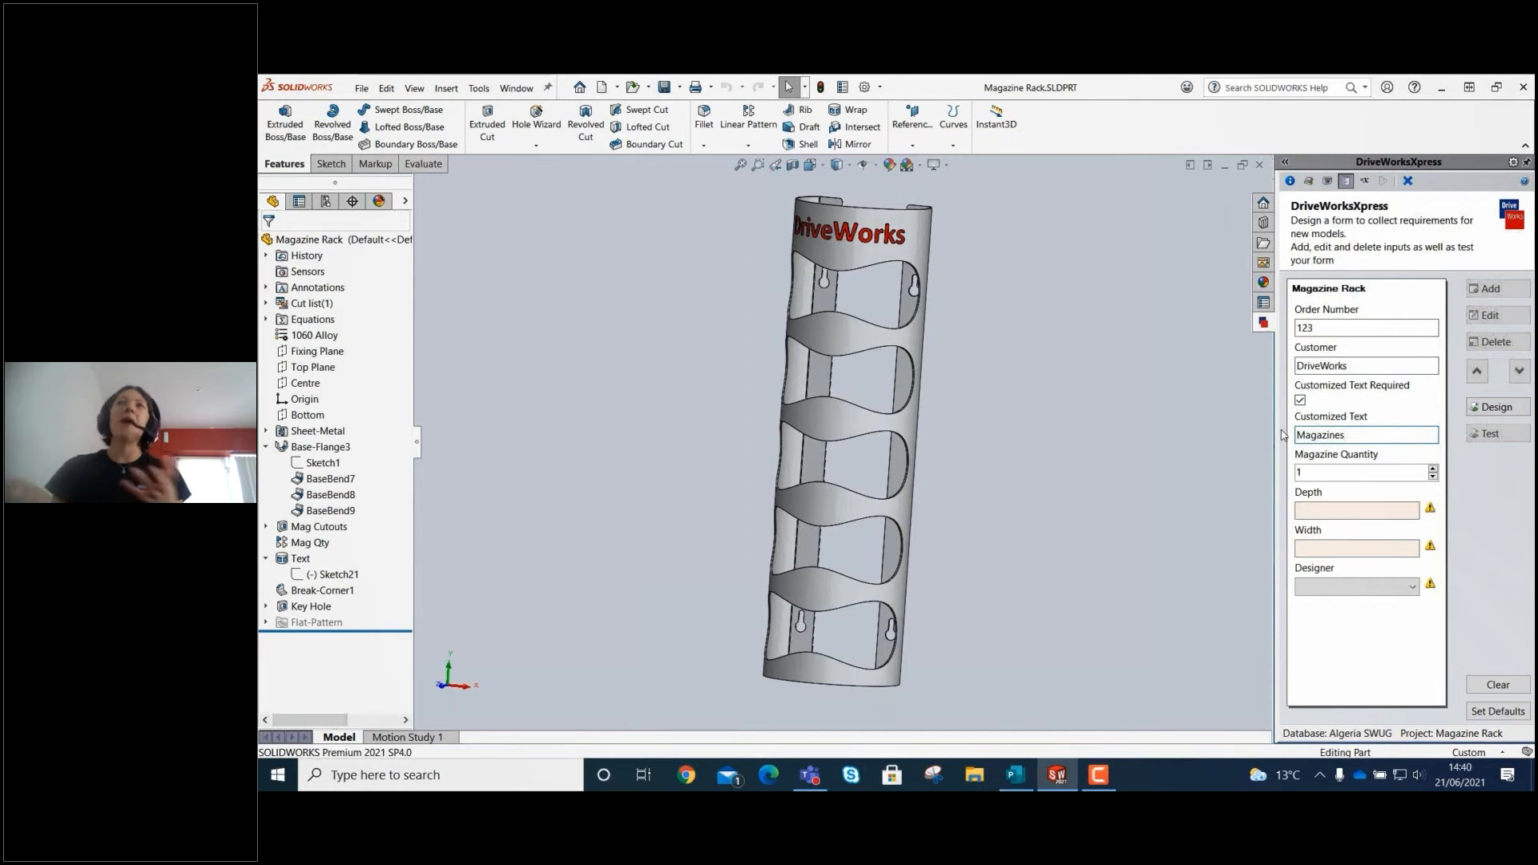
# Fill in the test form with Magazine Quantity 5, Depth 150, Width 200 and the first designer option, and store the values as defaults.
pyautogui.click(1433, 469)
pyautogui.click(1375, 510)
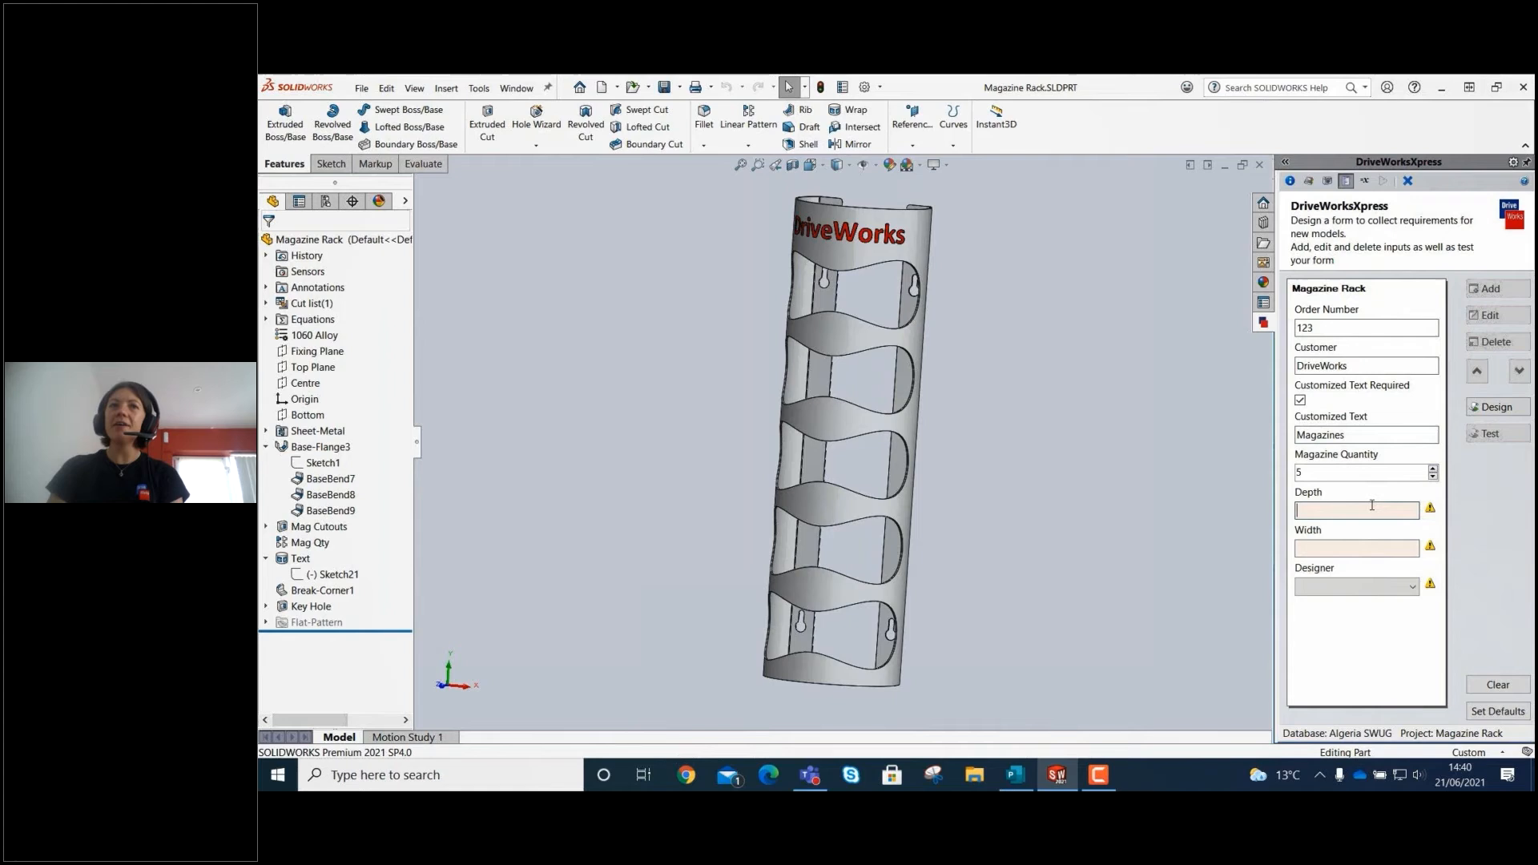
pyautogui.write('150')
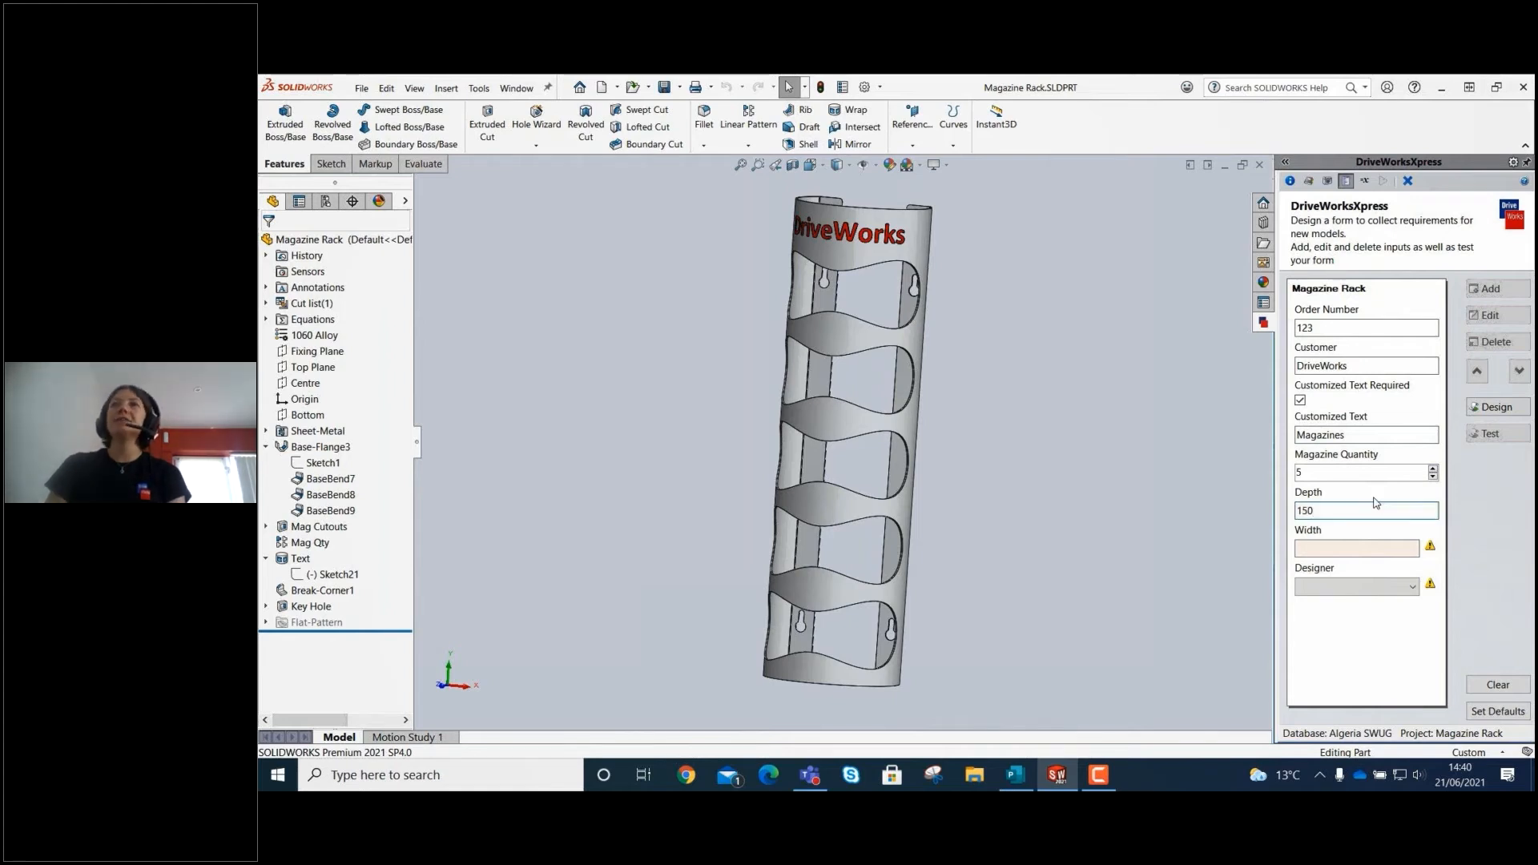
pyautogui.click(1352, 551)
pyautogui.write('200')
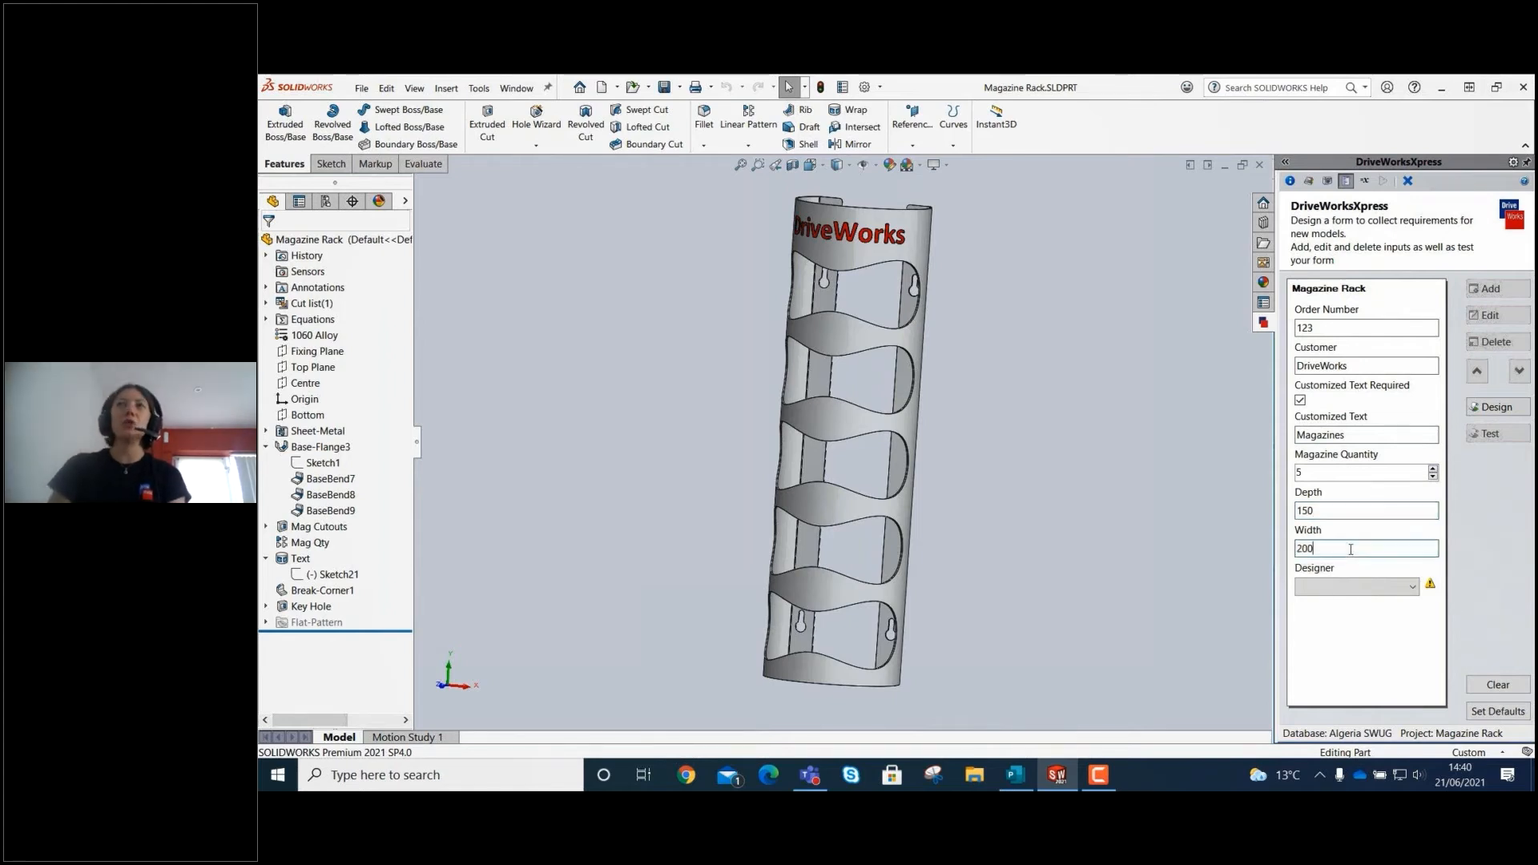
pyautogui.click(1336, 589)
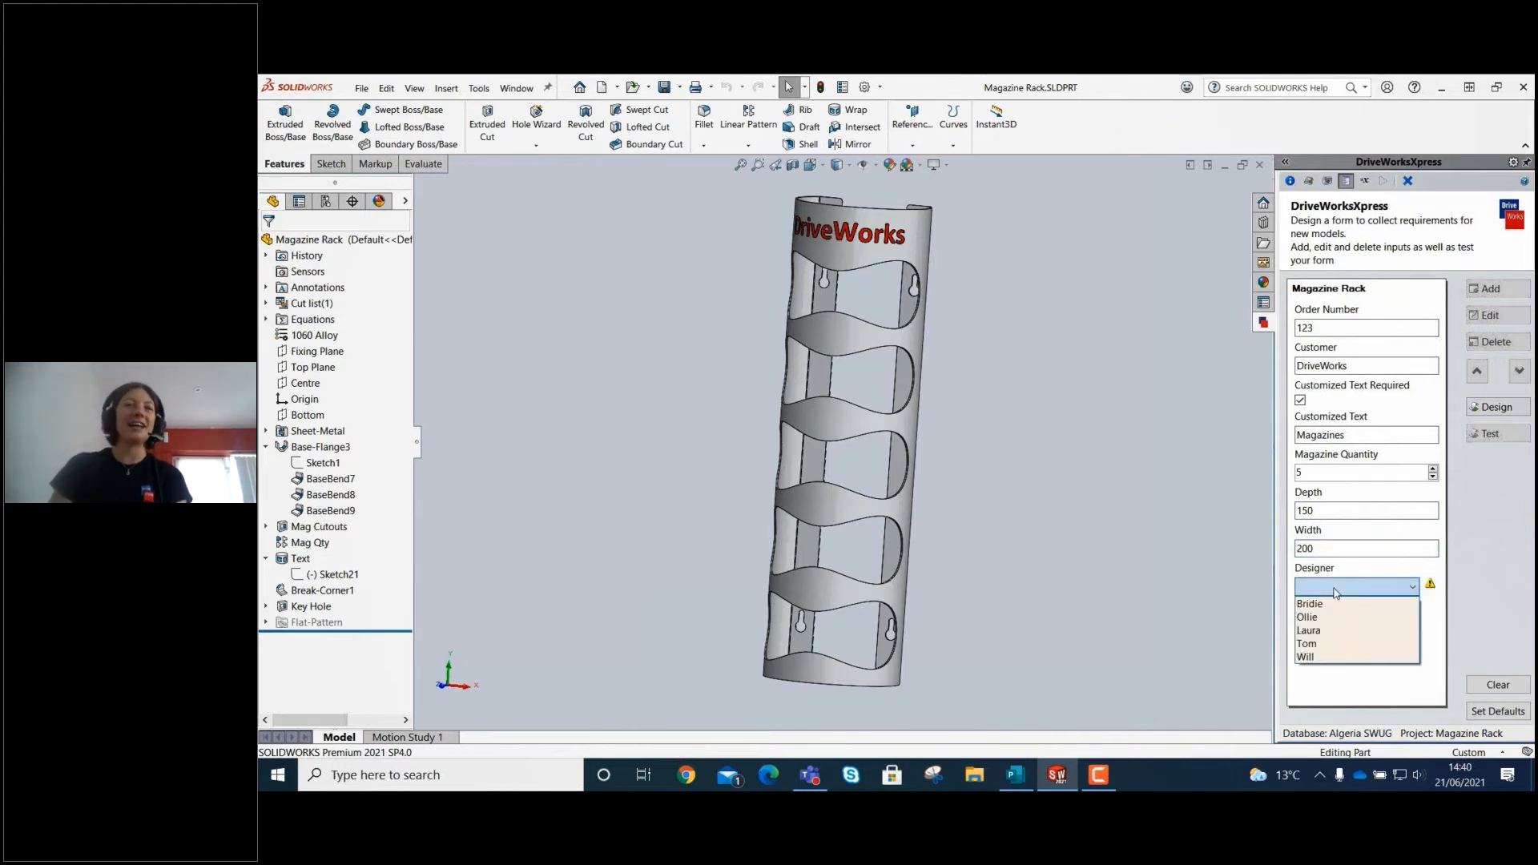
pyautogui.click(1333, 605)
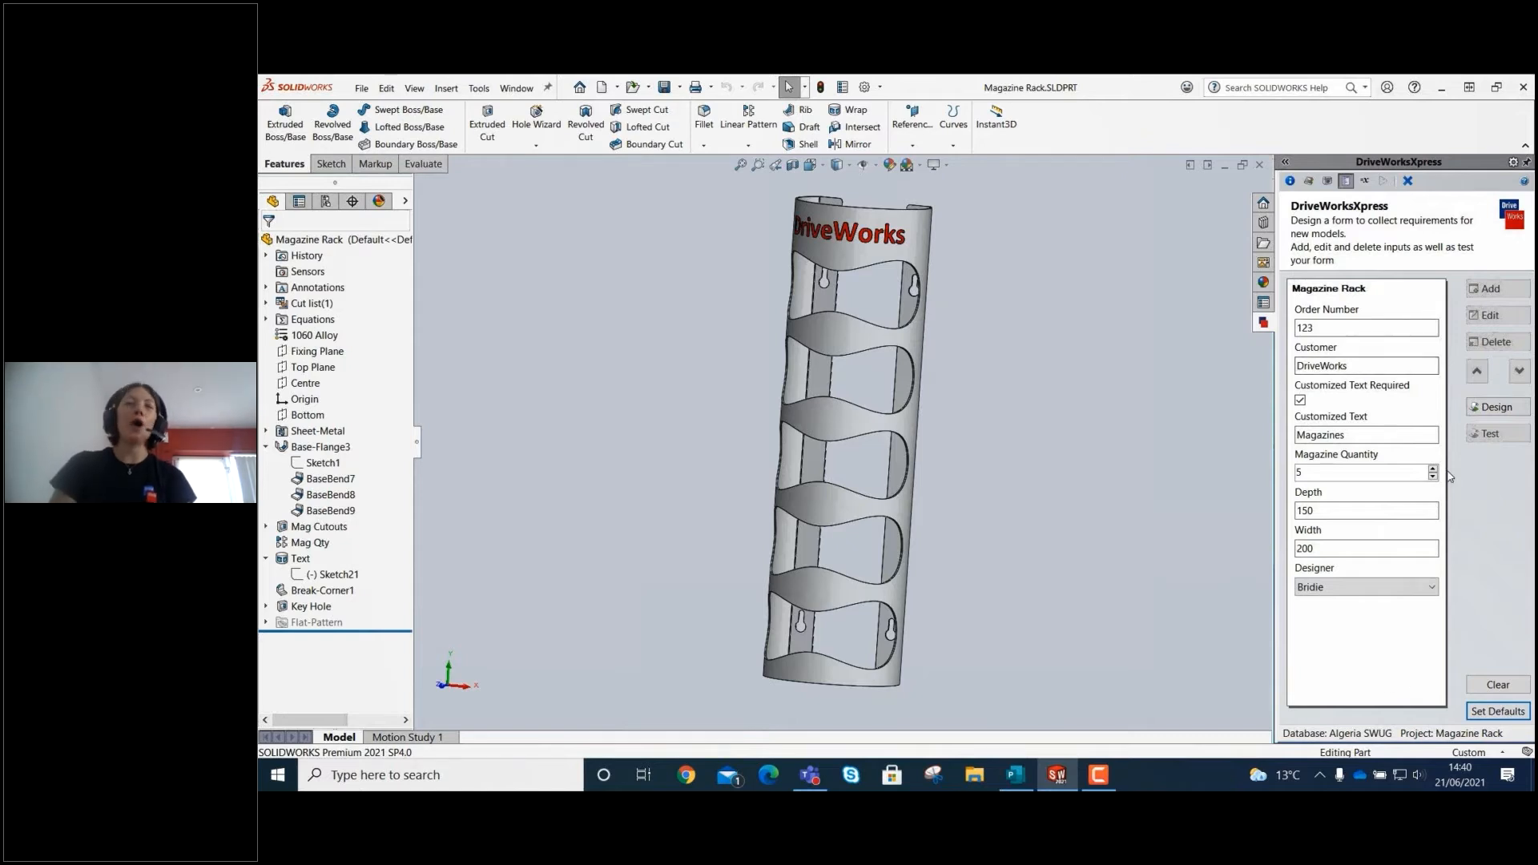
# Switch the input form back from test mode to design mode and open the rules stage of the project.
pyautogui.scroll(-1, 1422, 487)
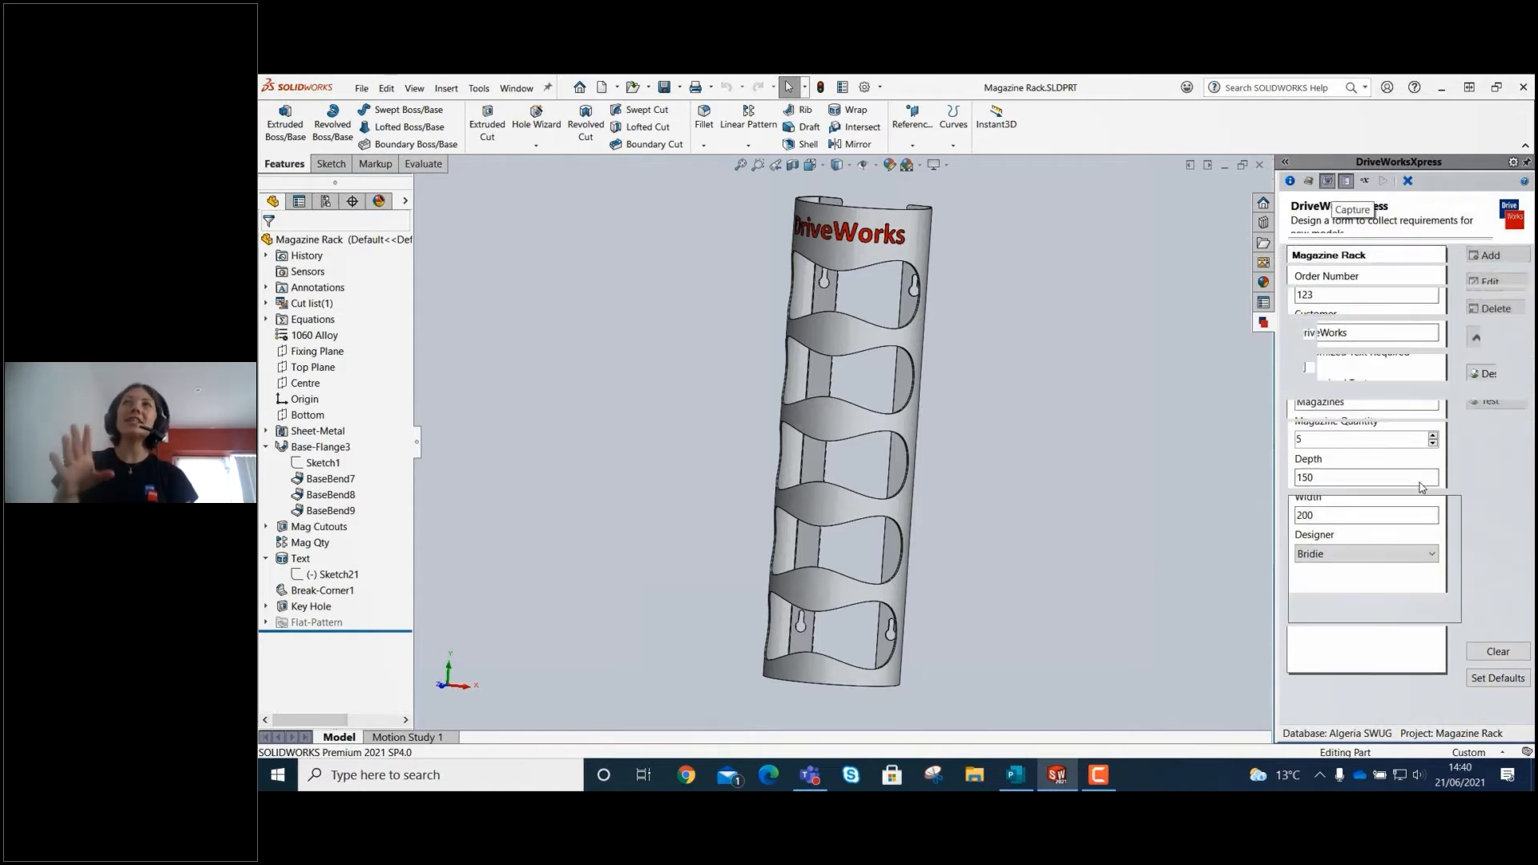
pyautogui.click(1349, 183)
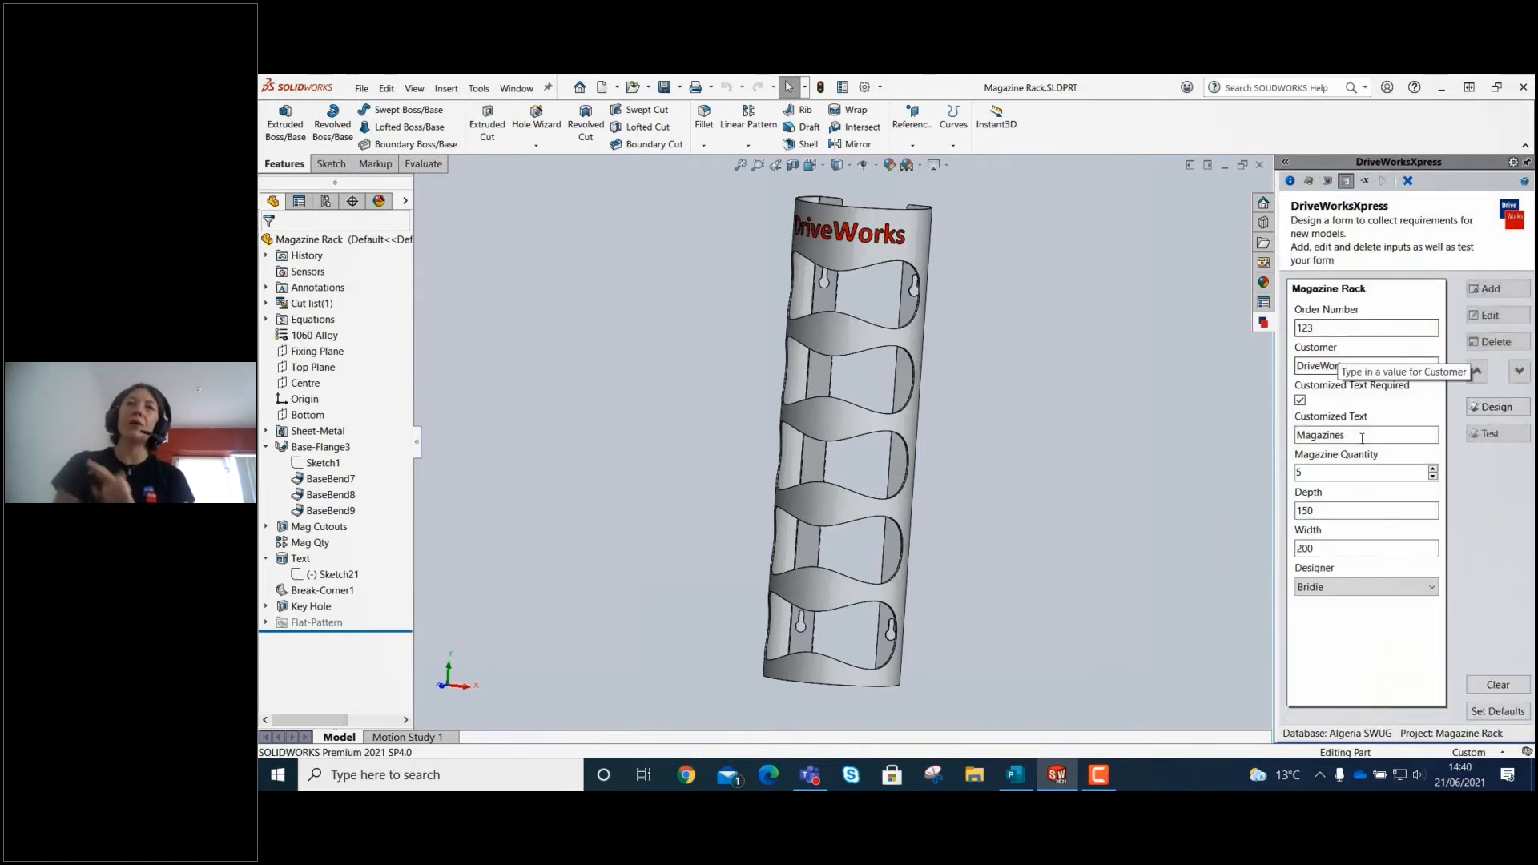
pyautogui.click(1499, 407)
pyautogui.click(619, 640)
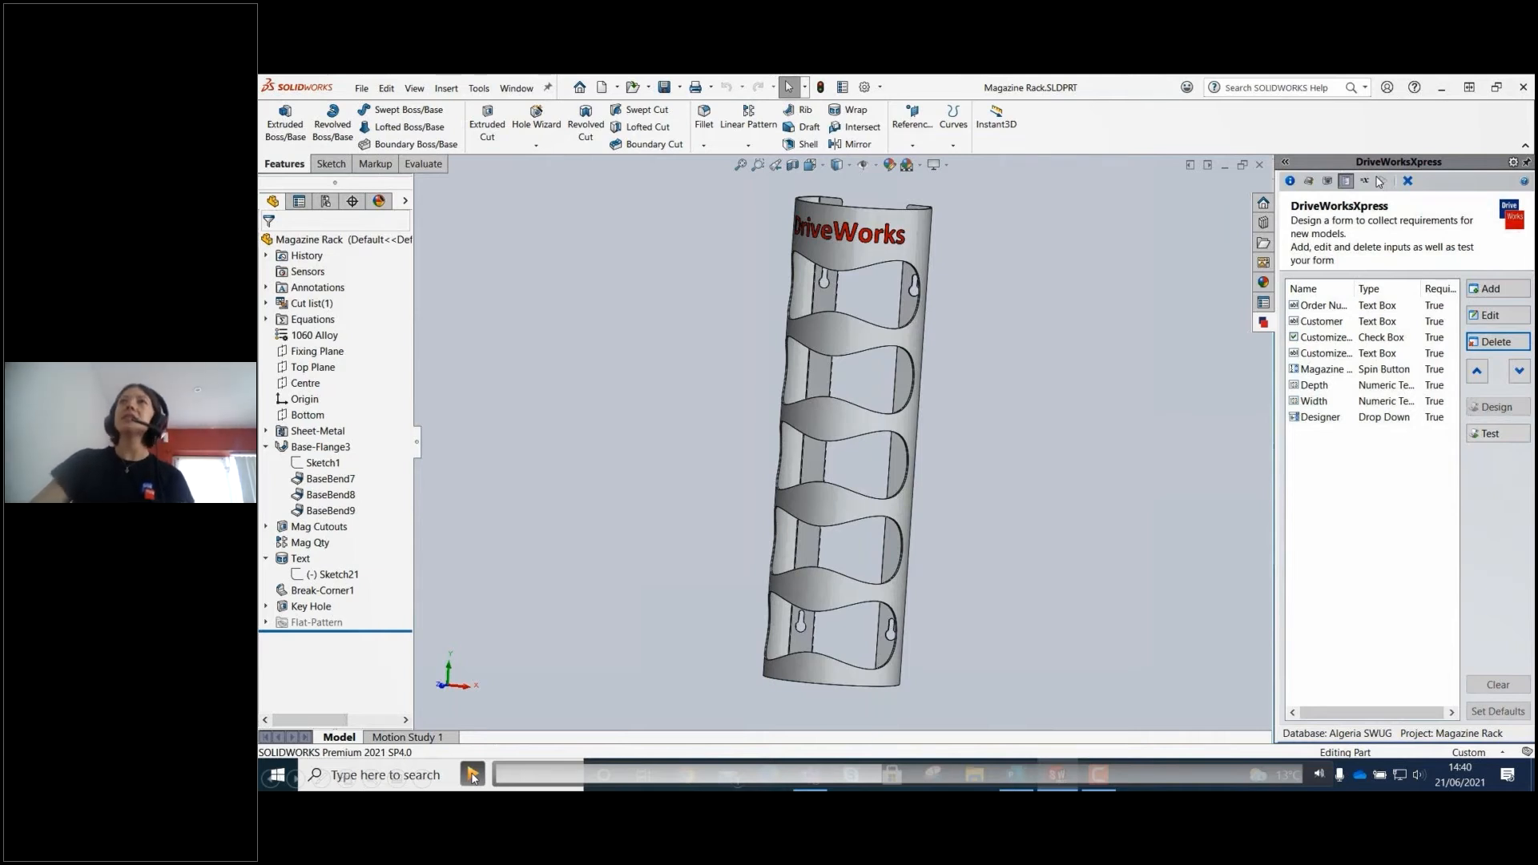
pyautogui.click(1364, 182)
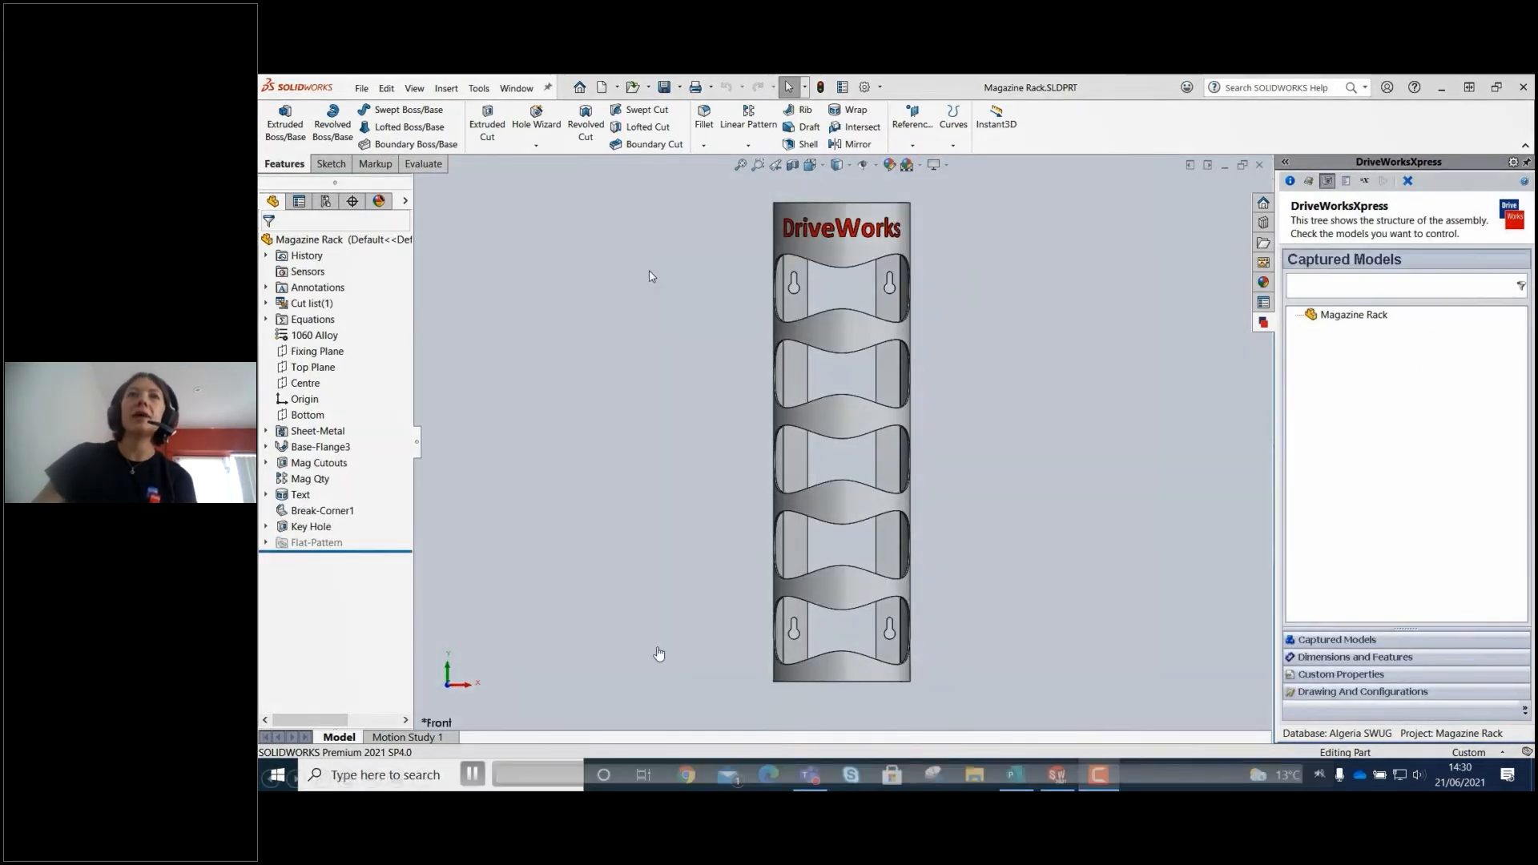
pyautogui.click(471, 775)
pyautogui.click(898, 777)
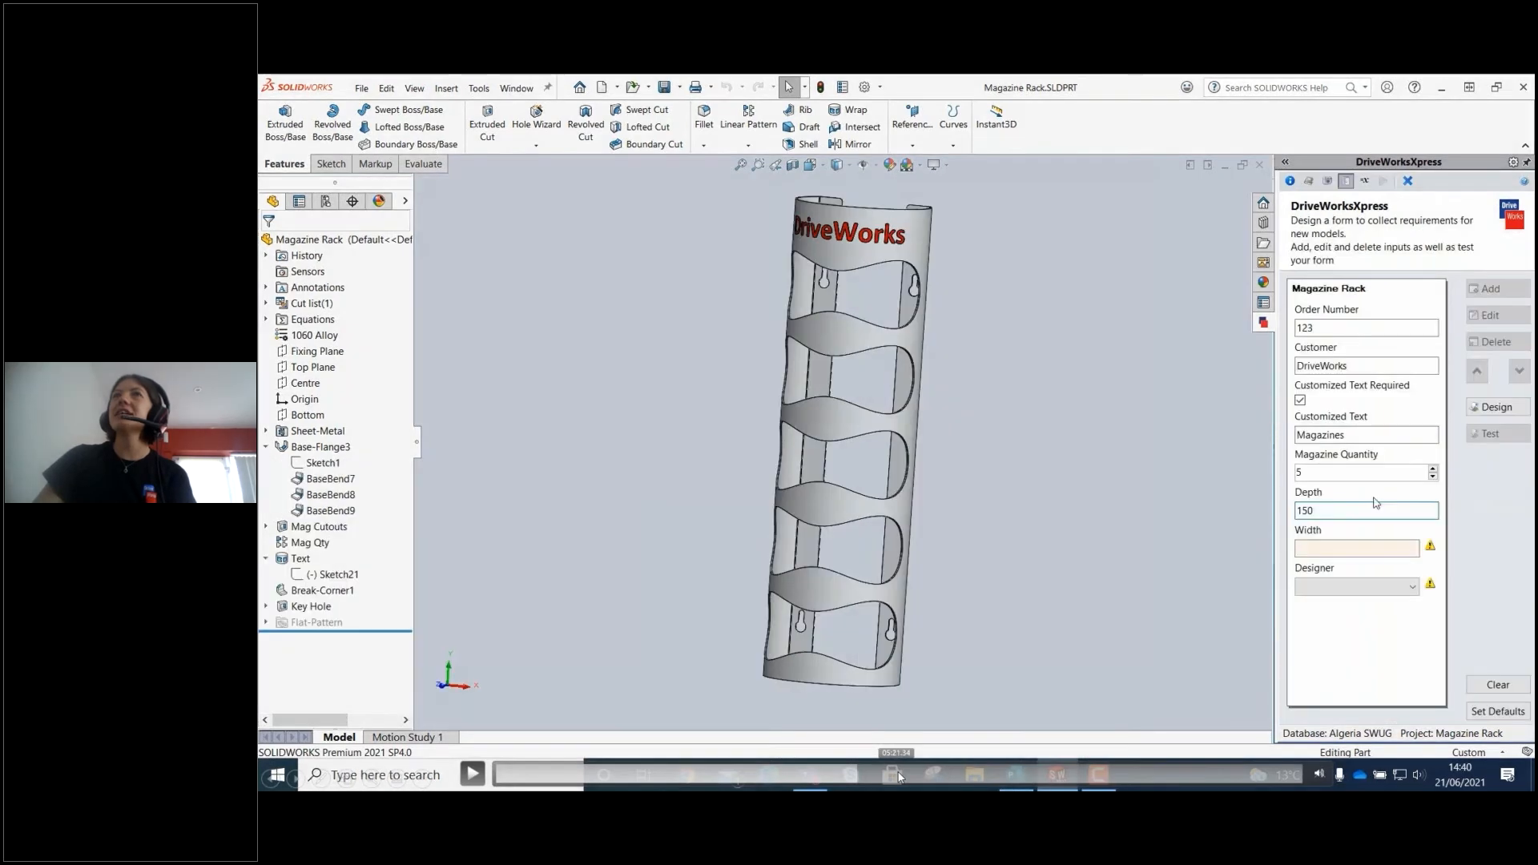
pyautogui.click(973, 778)
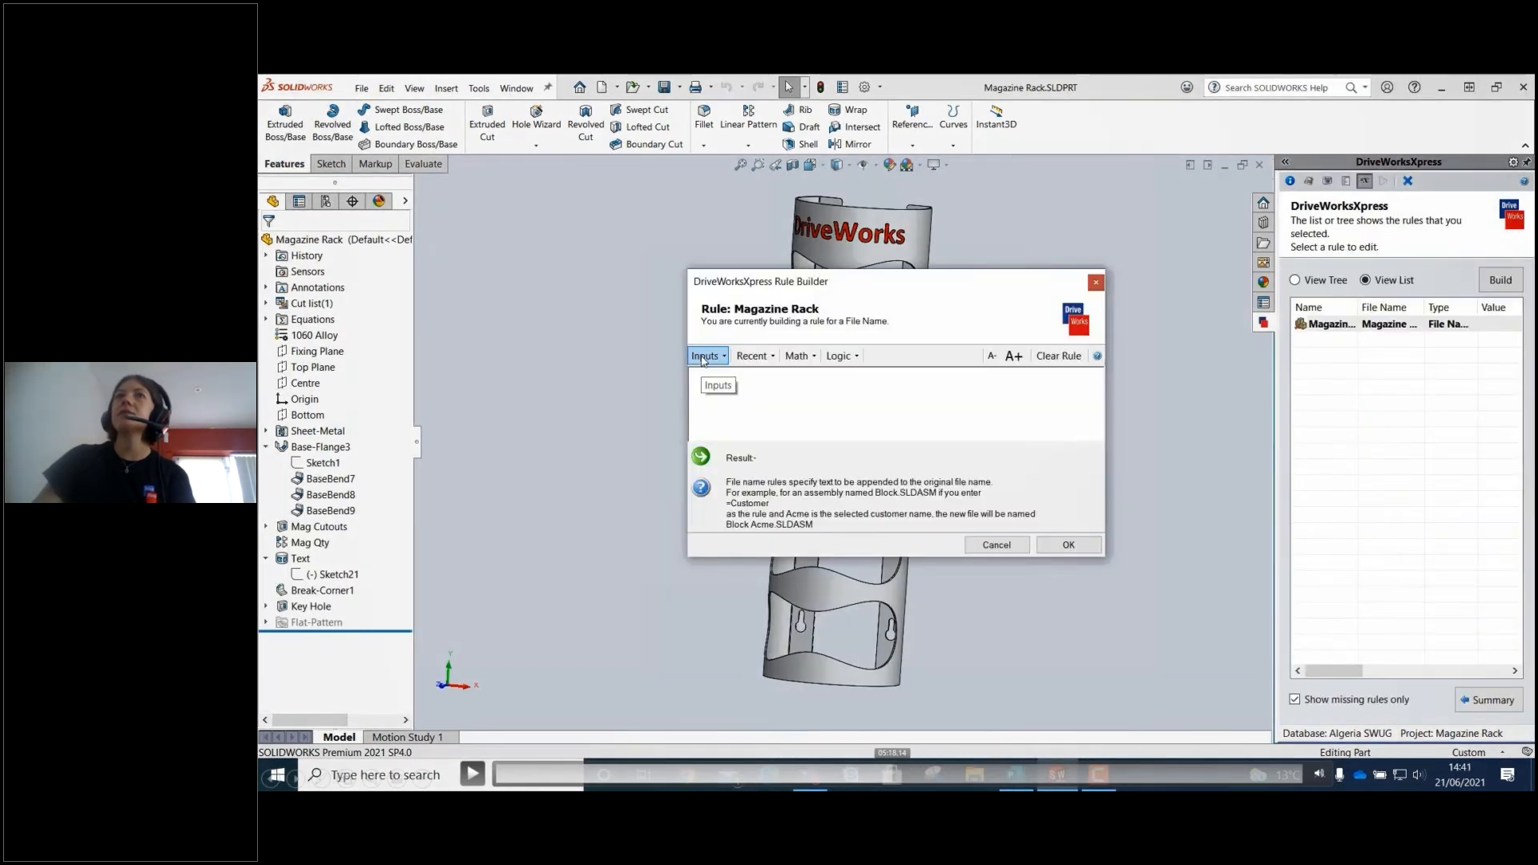
pyautogui.click(889, 779)
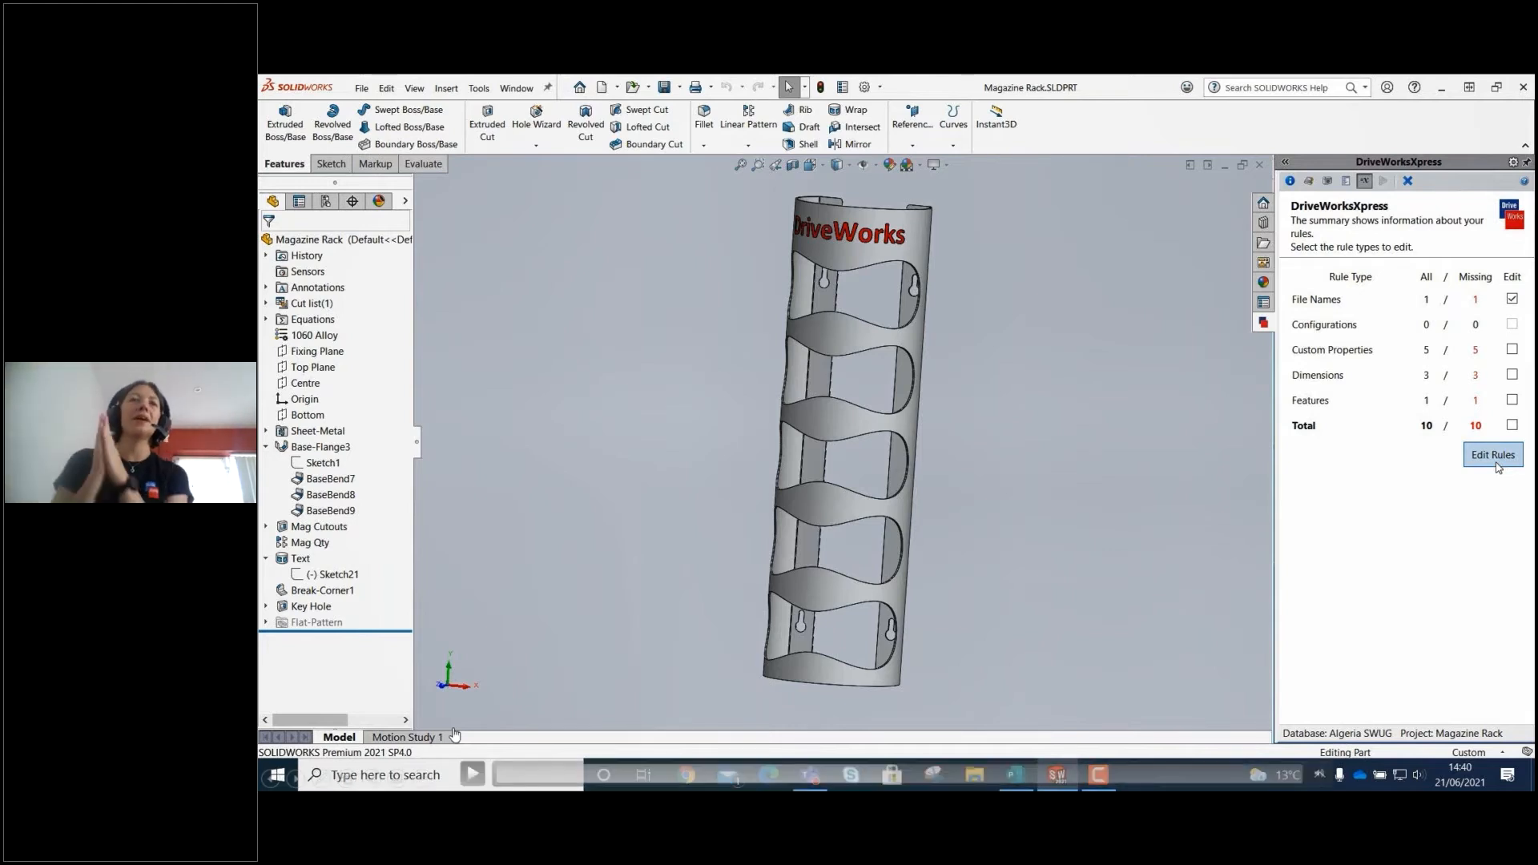
pyautogui.click(472, 775)
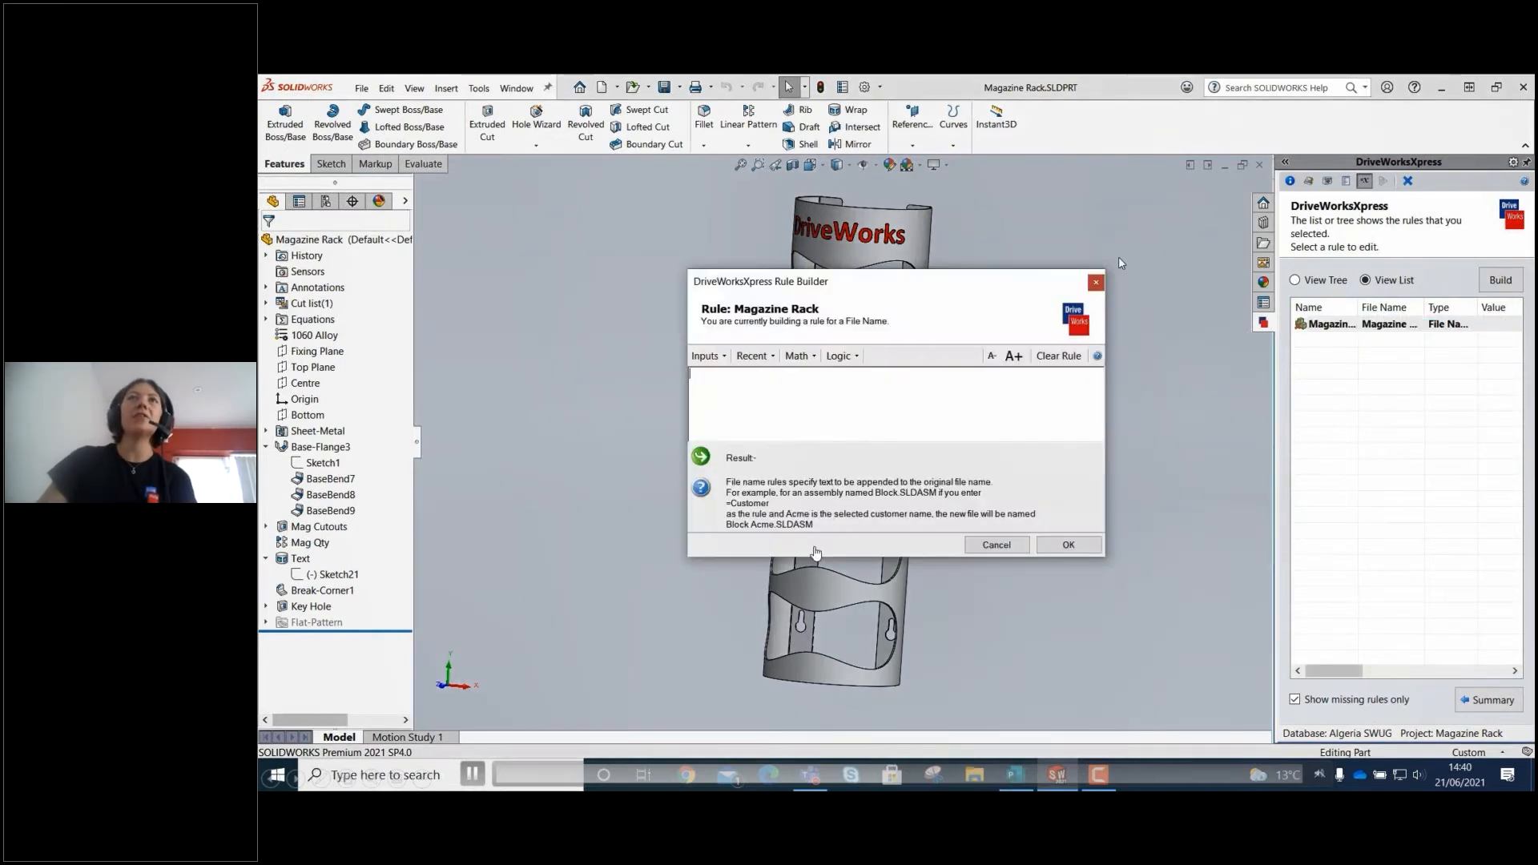
pyautogui.click(816, 552)
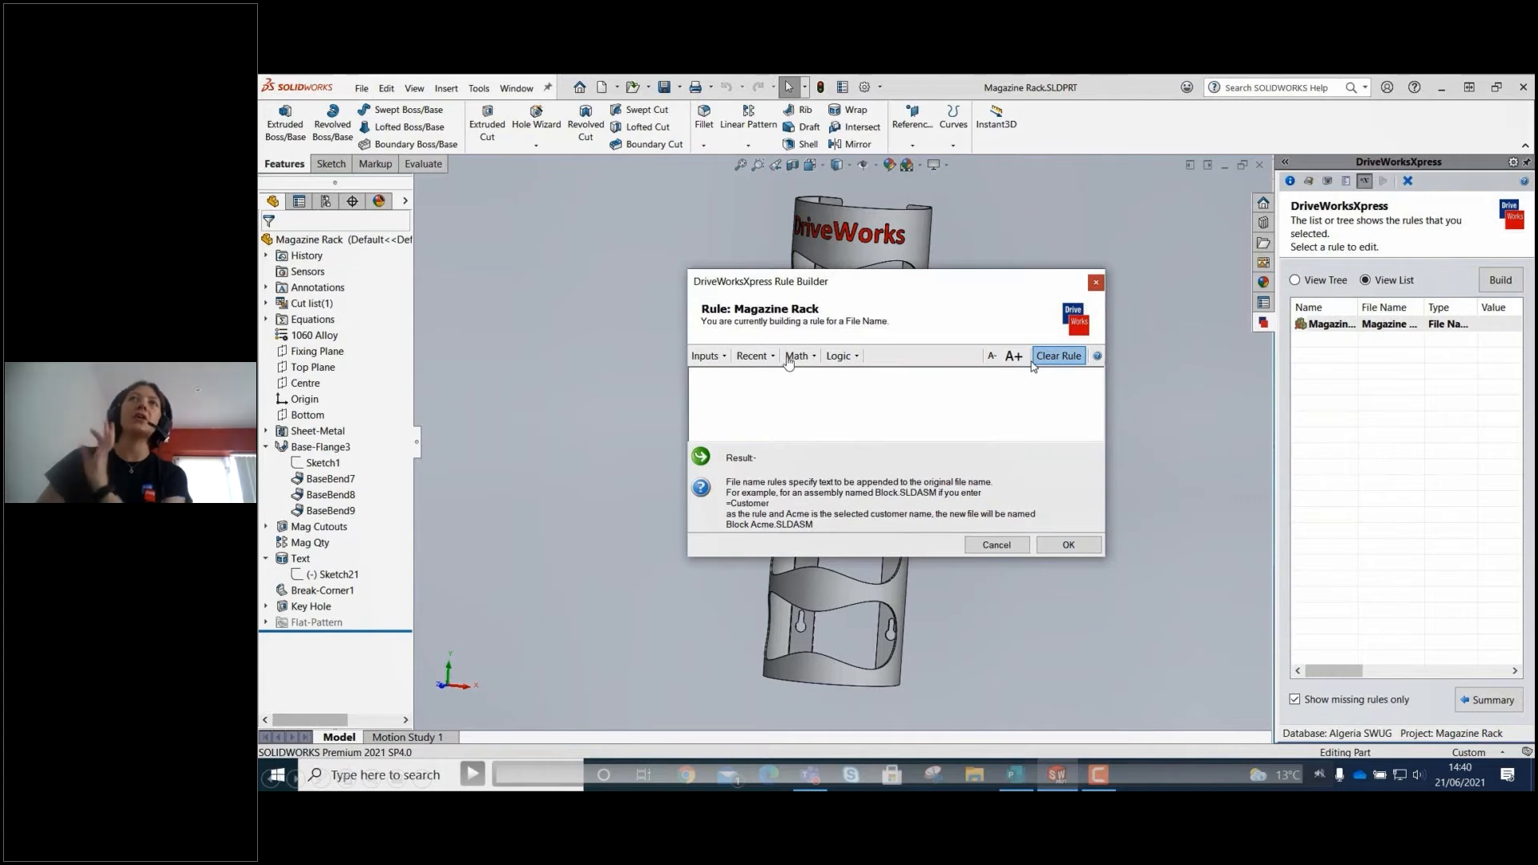
pyautogui.click(476, 781)
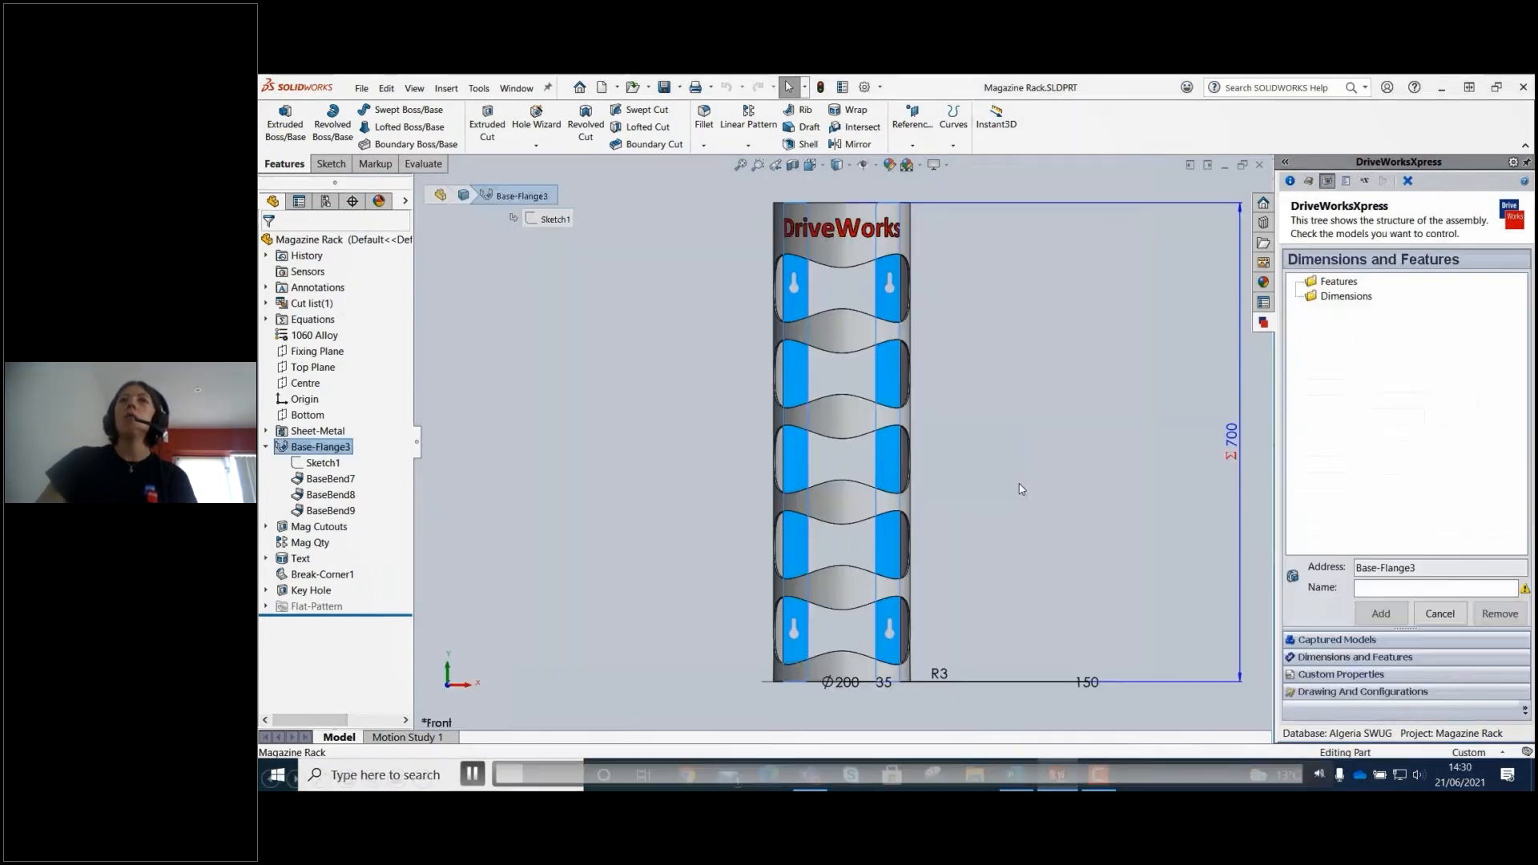
pyautogui.click(926, 774)
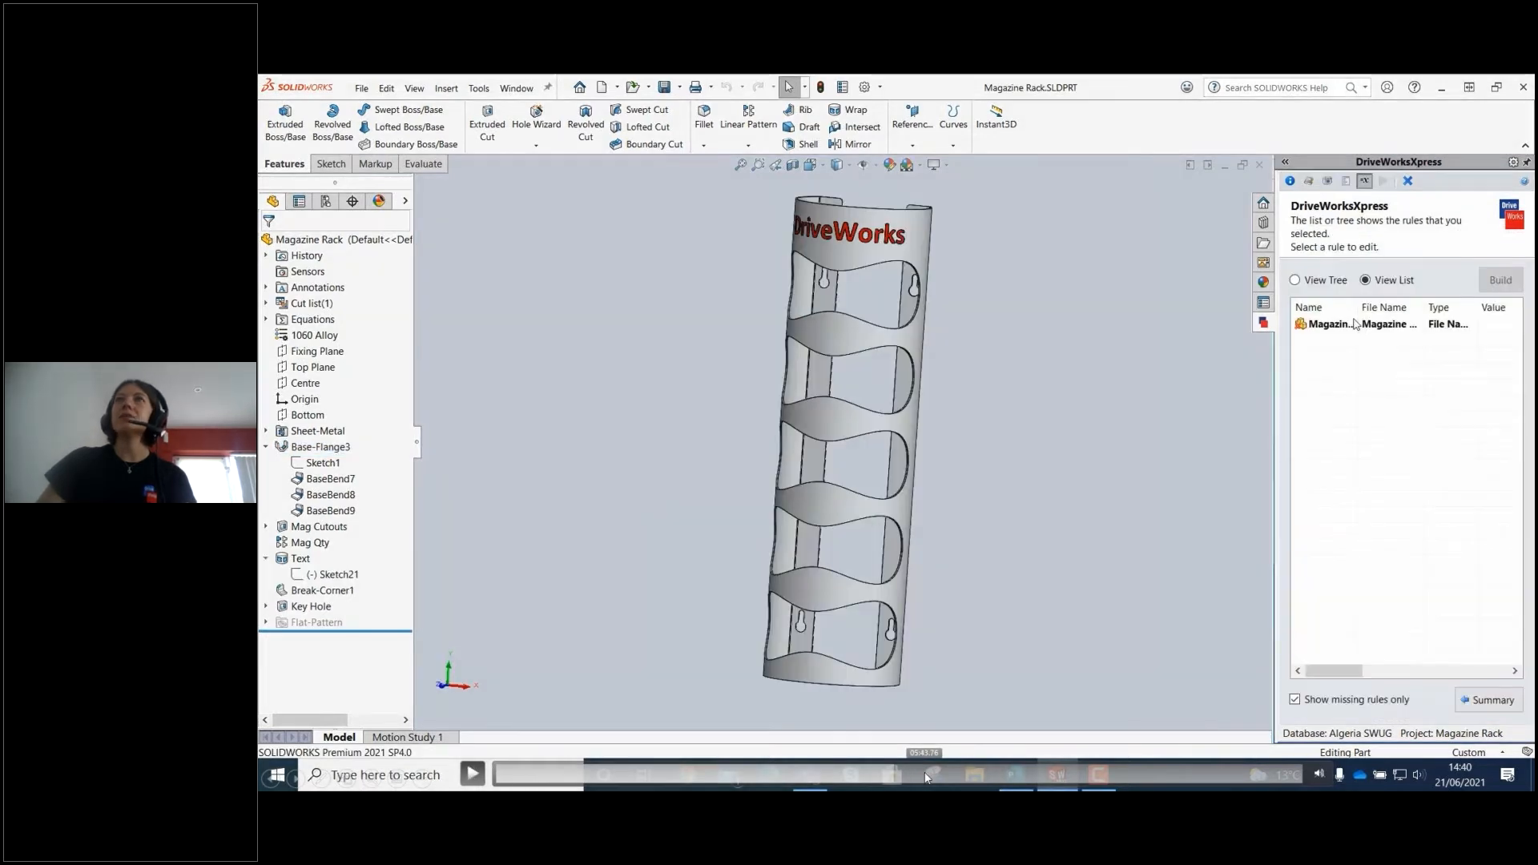
pyautogui.click(943, 773)
pyautogui.click(951, 769)
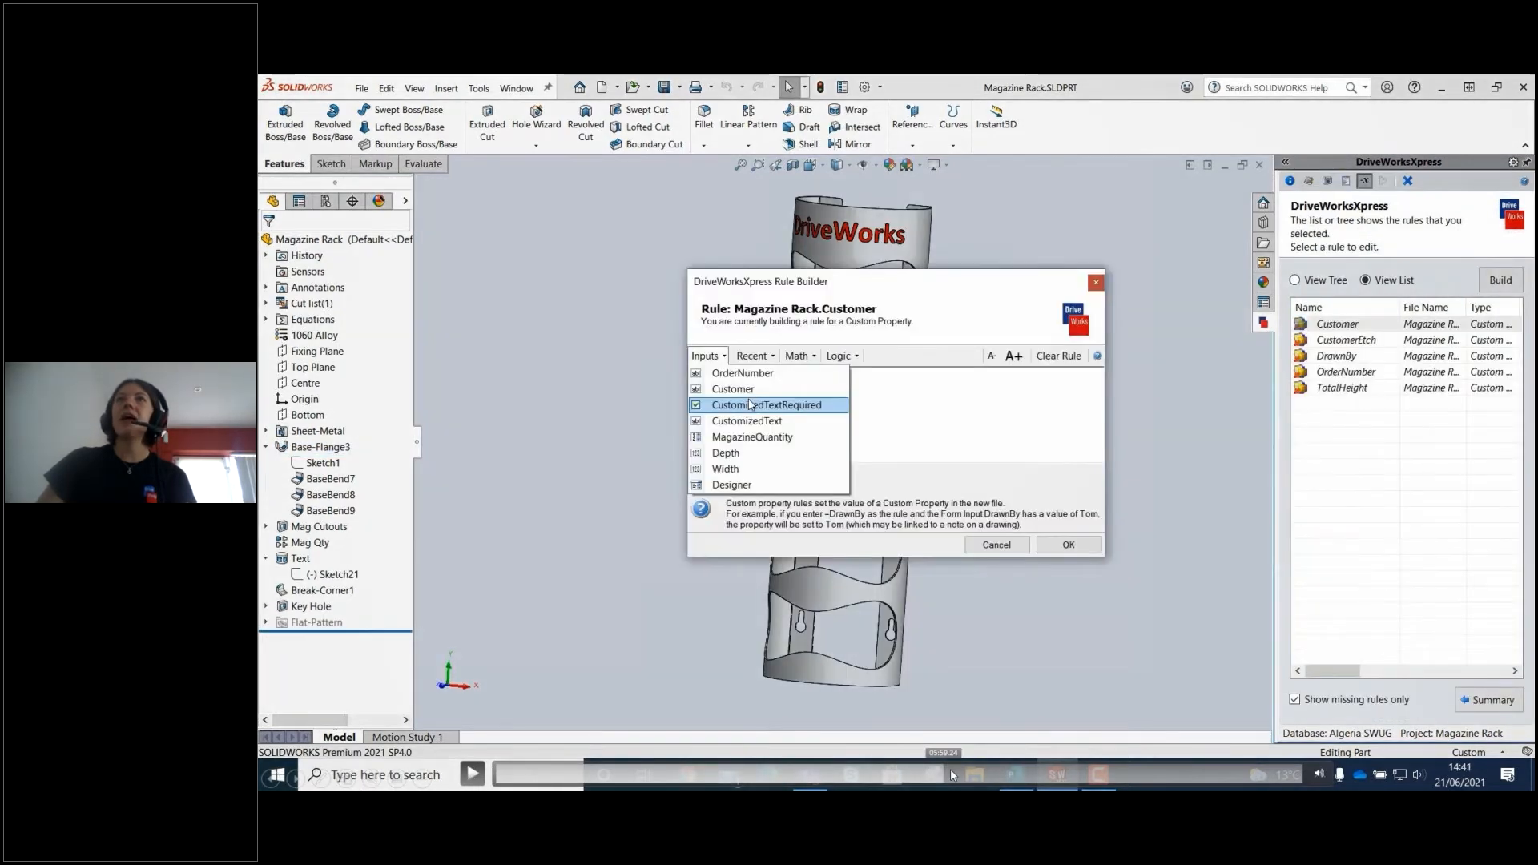
pyautogui.click(938, 770)
pyautogui.click(472, 771)
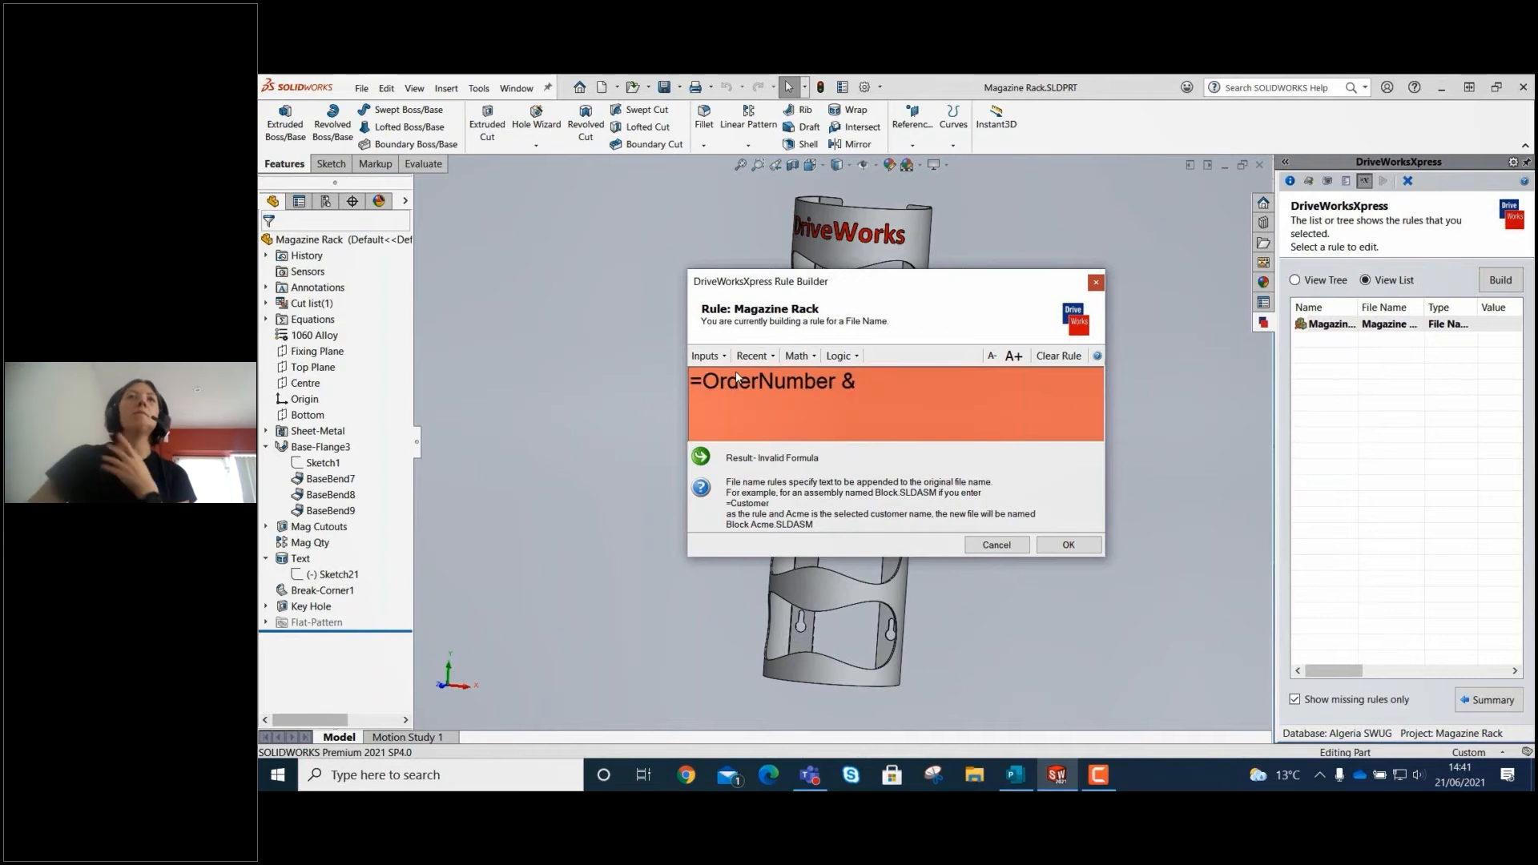
pyautogui.moveTo(494, 621)
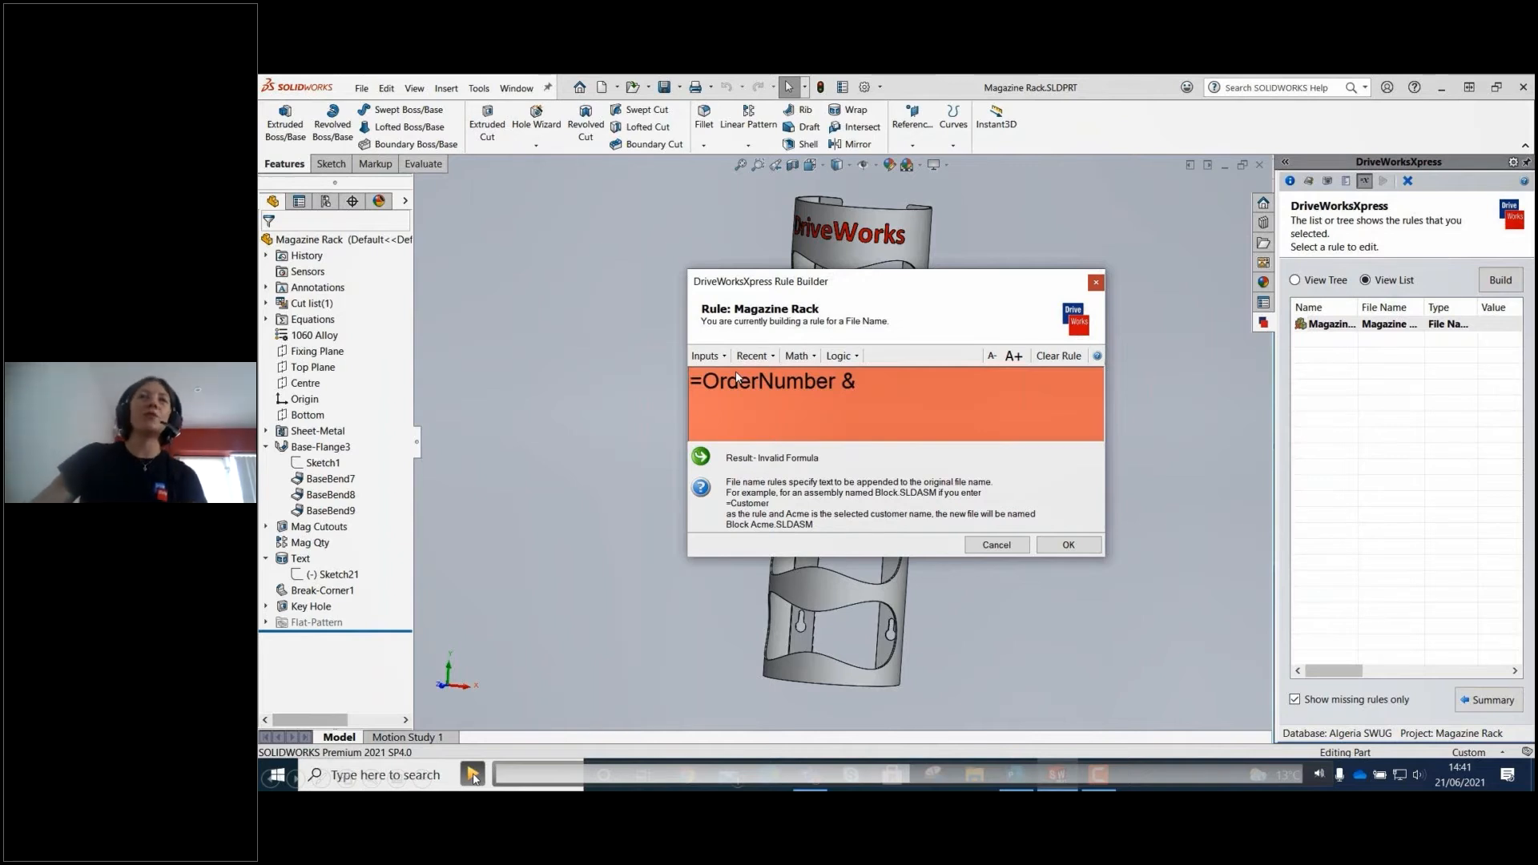
pyautogui.click(473, 774)
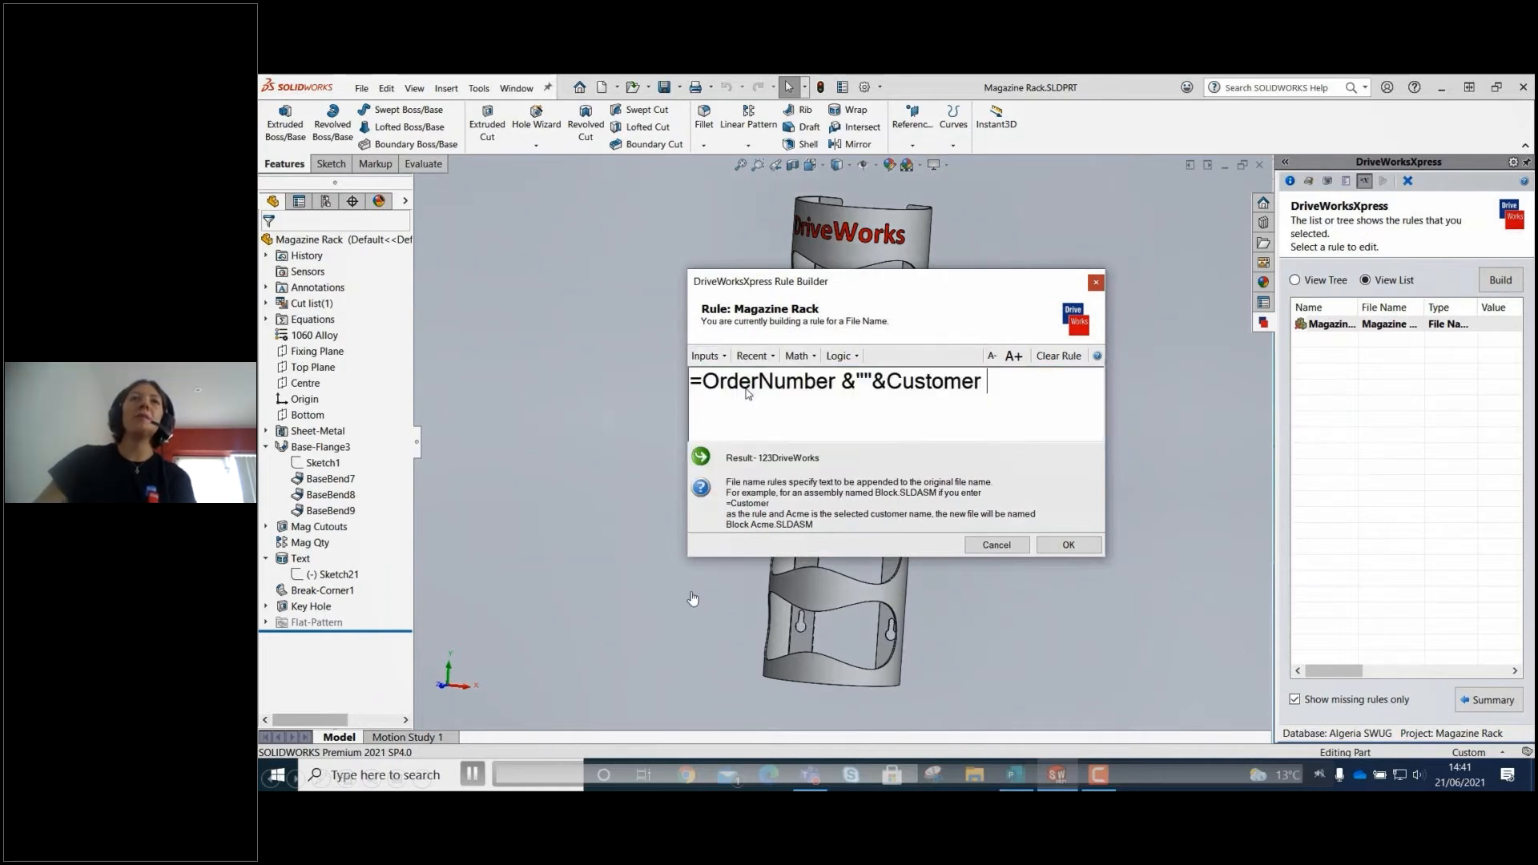
pyautogui.click(472, 774)
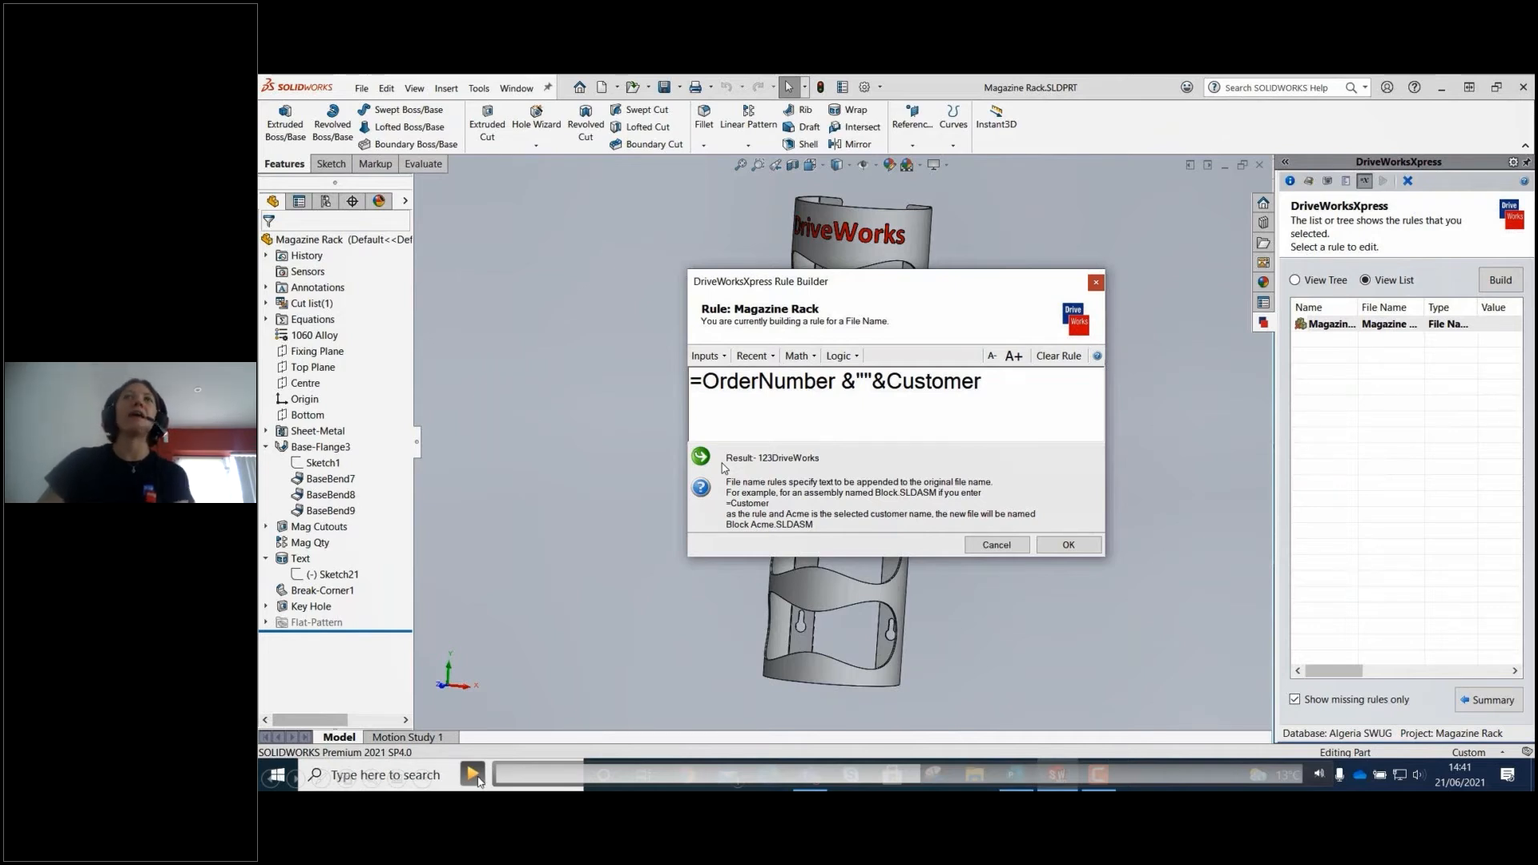
# Accept the file name rule =OrderNumber &""&Customer and return to the rules summary.
pyautogui.click(476, 778)
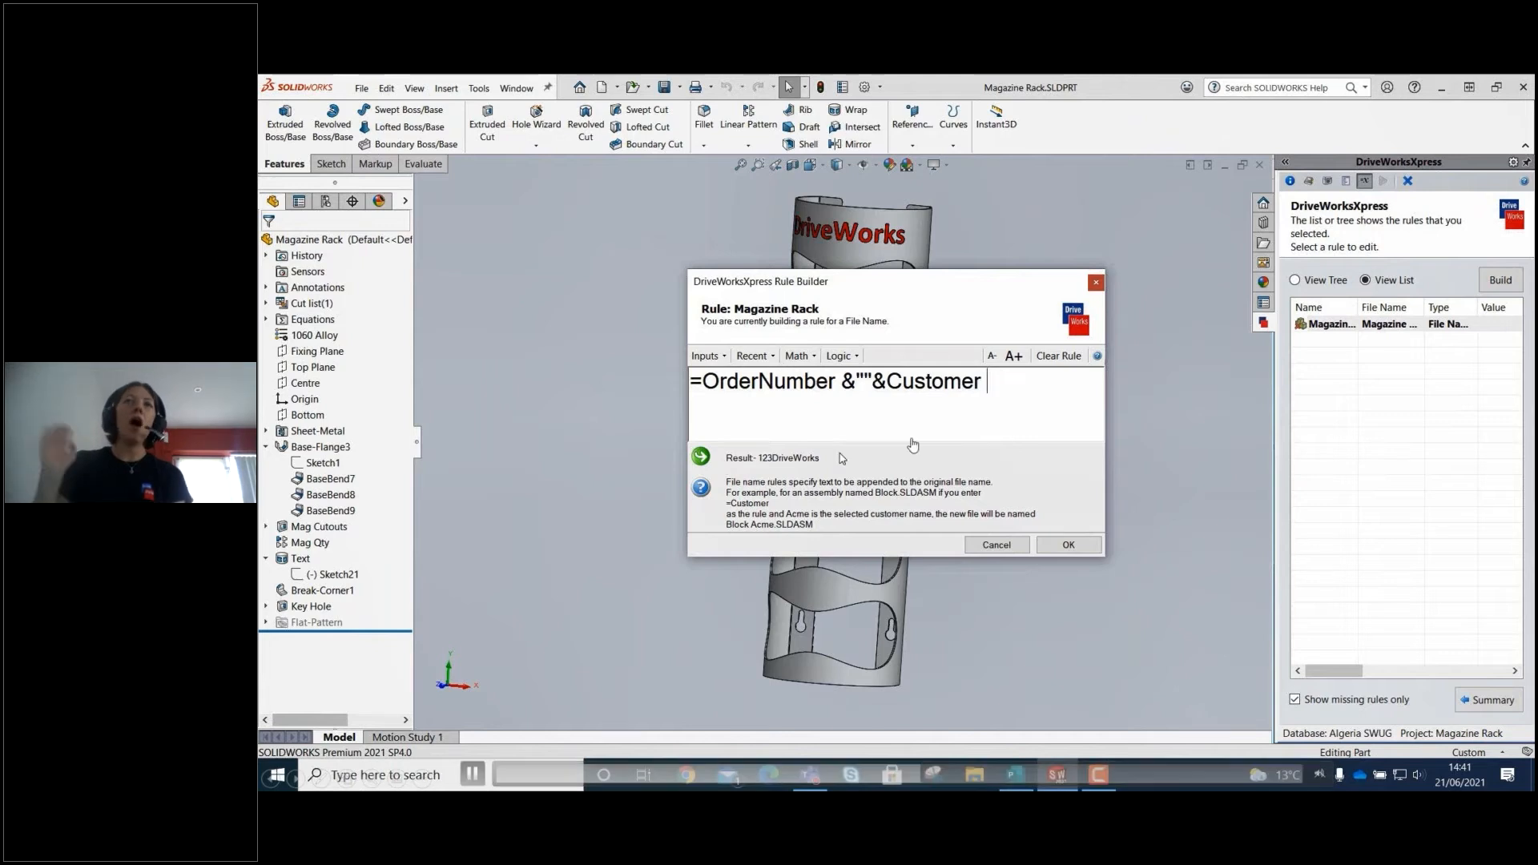
pyautogui.click(1068, 545)
pyautogui.click(1473, 702)
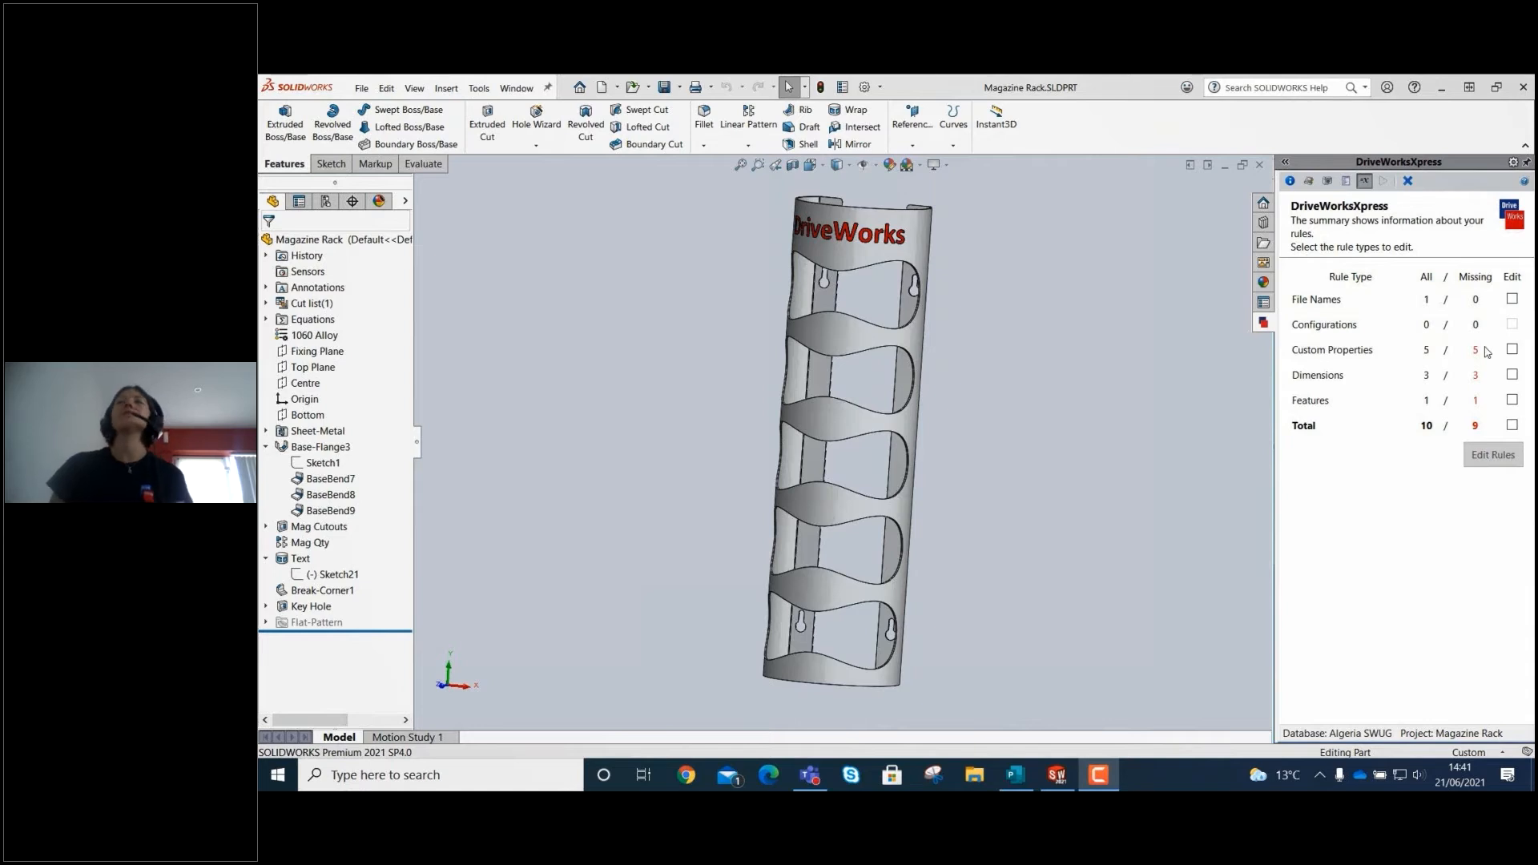
# Open the missing Custom Properties rules for editing and build the Customer property rule from the Customer input.
pyautogui.click(1494, 457)
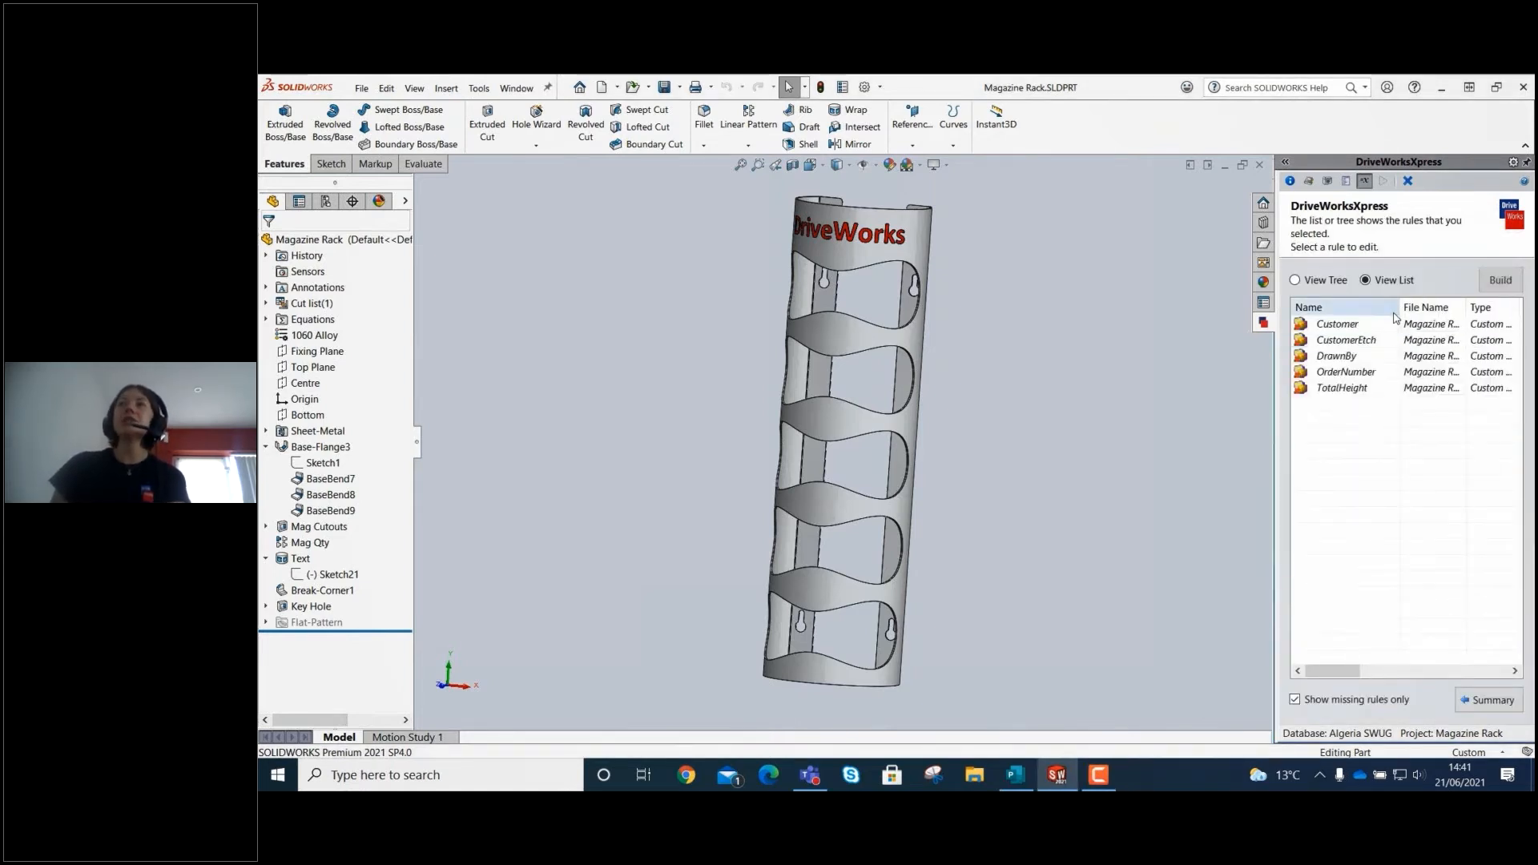
pyautogui.click(1501, 279)
pyautogui.click(707, 356)
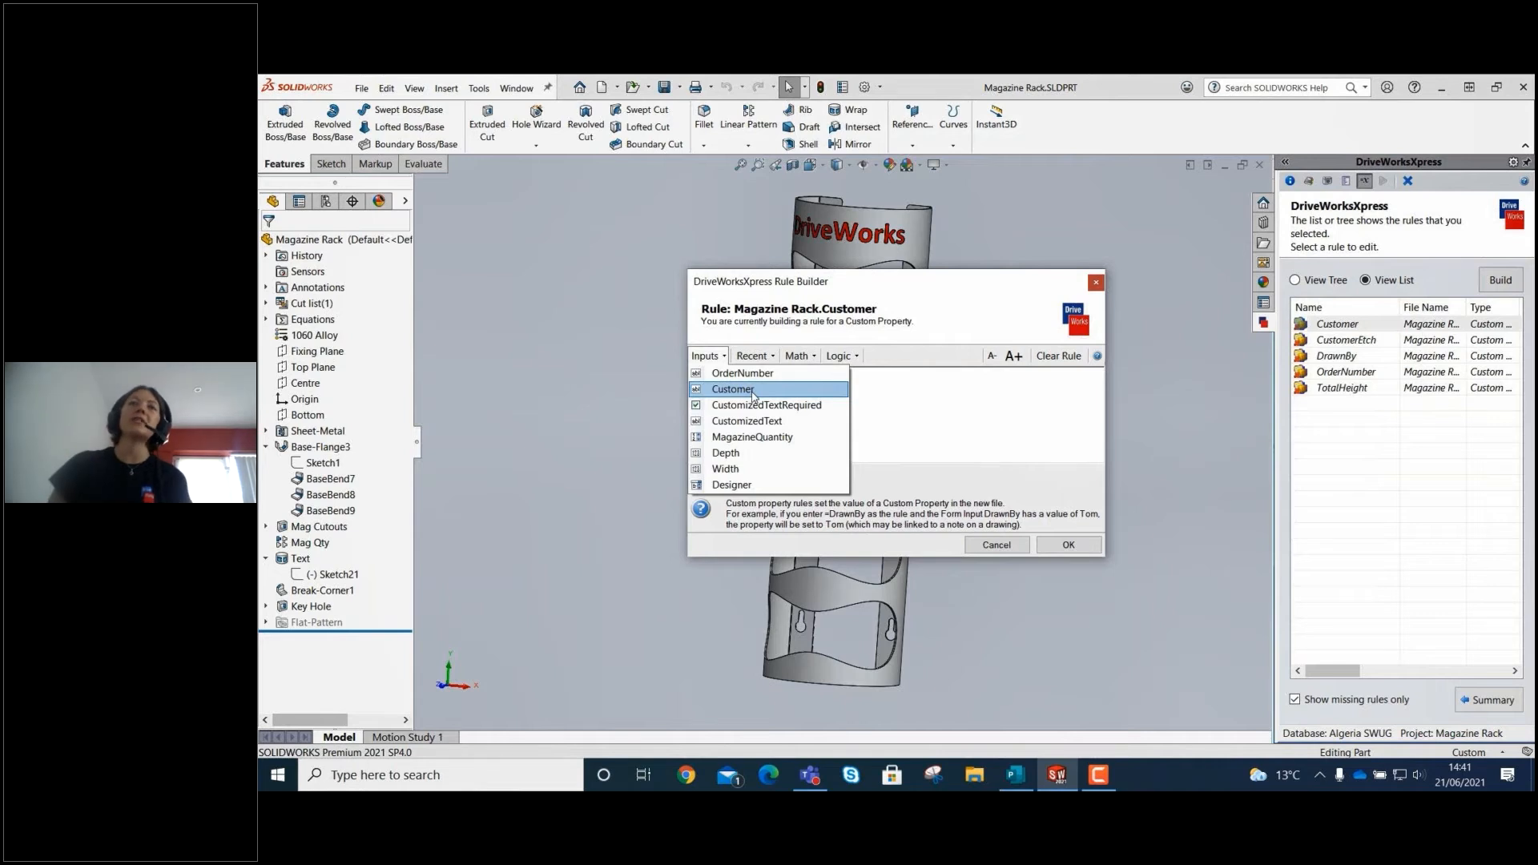
pyautogui.click(734, 388)
pyautogui.click(1062, 542)
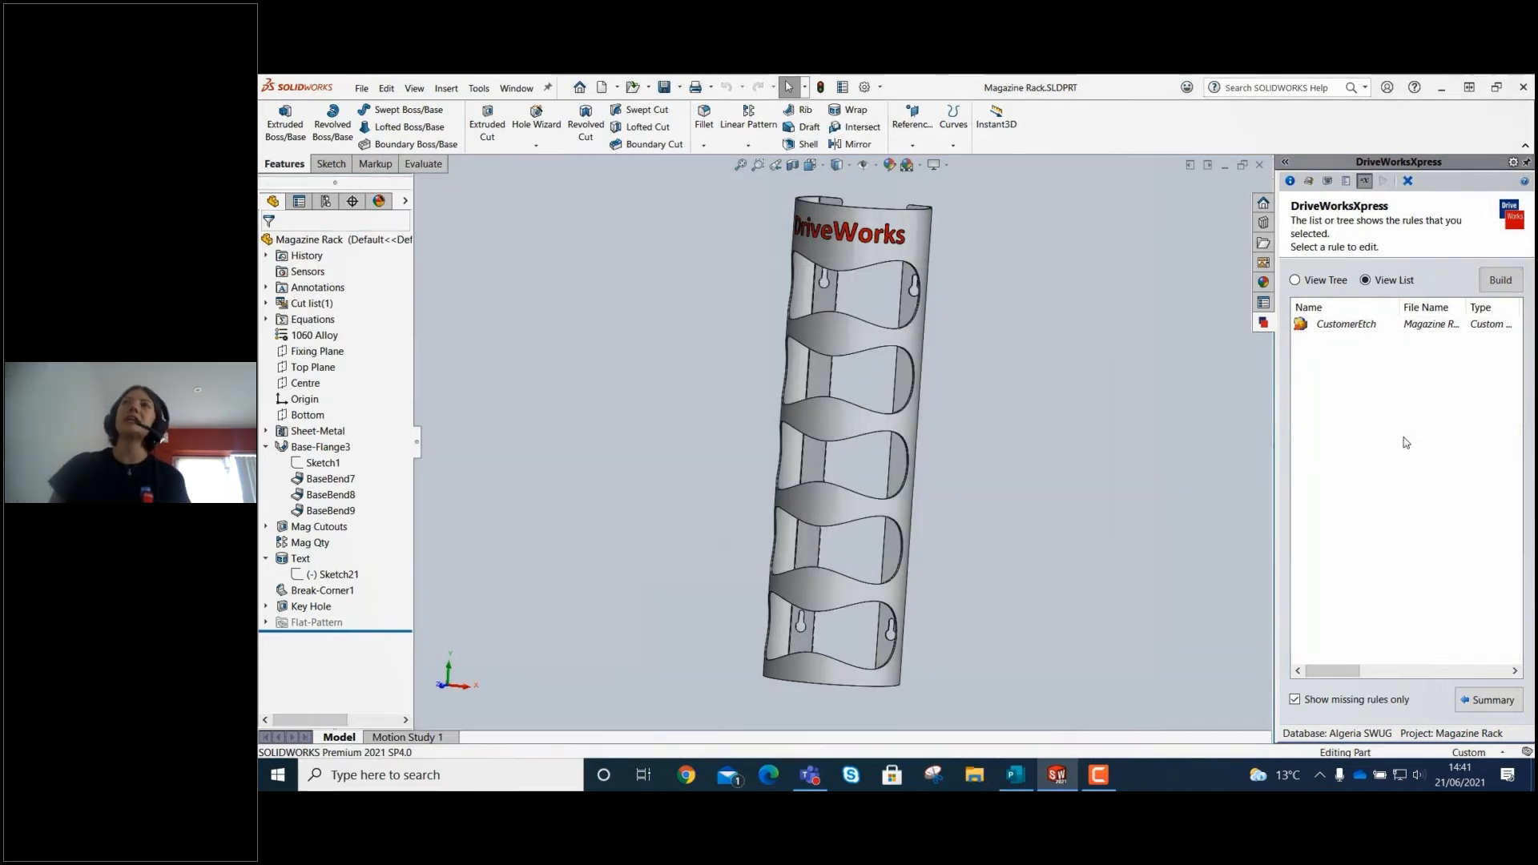
# Build the OrderNumber custom property rule from the OrderNumber input and accept it.
pyautogui.click(1485, 278)
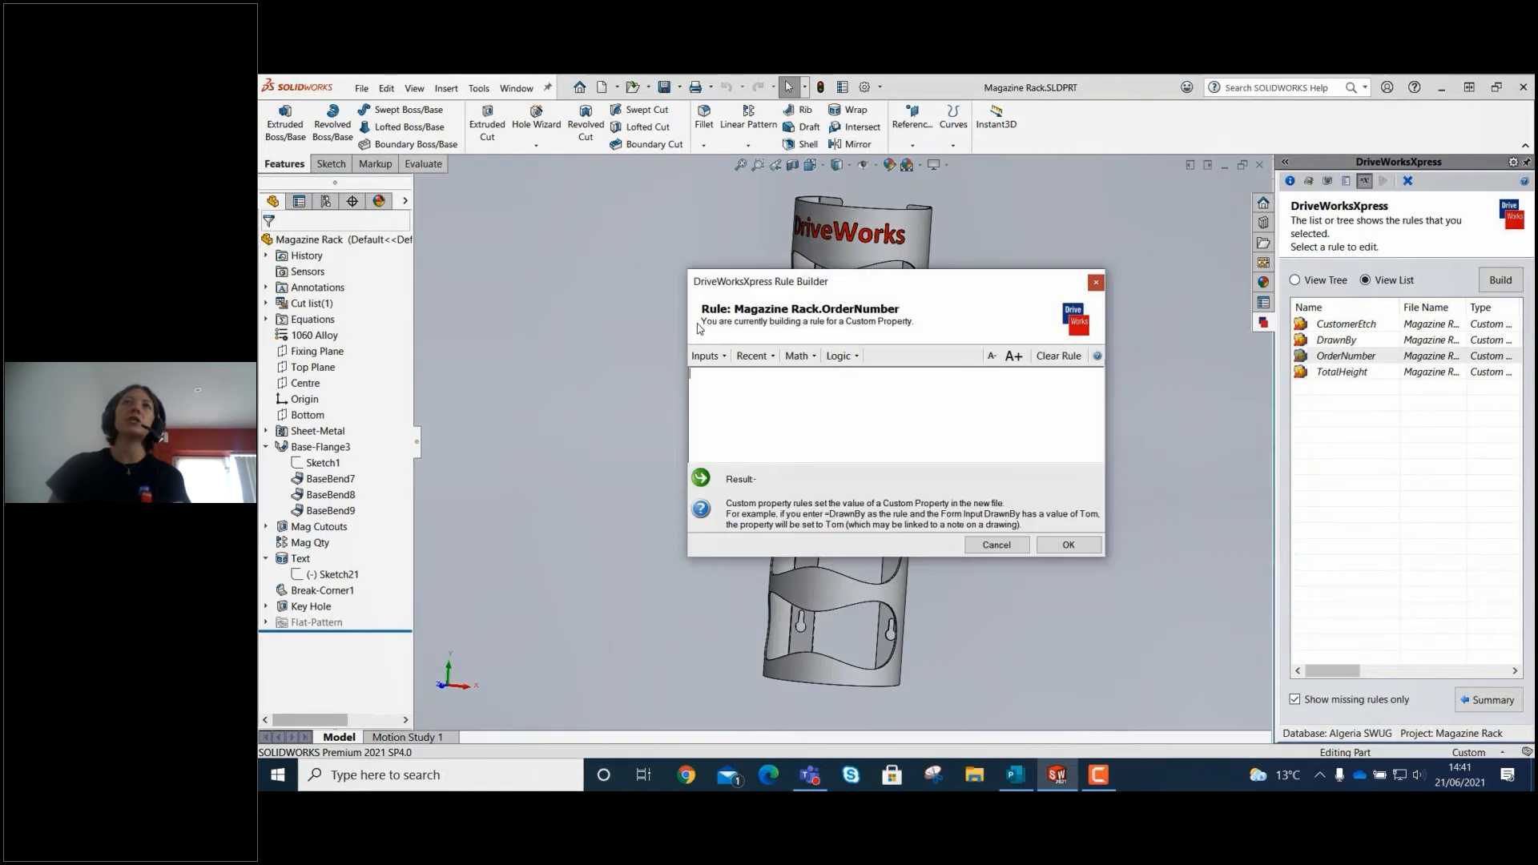
pyautogui.click(707, 355)
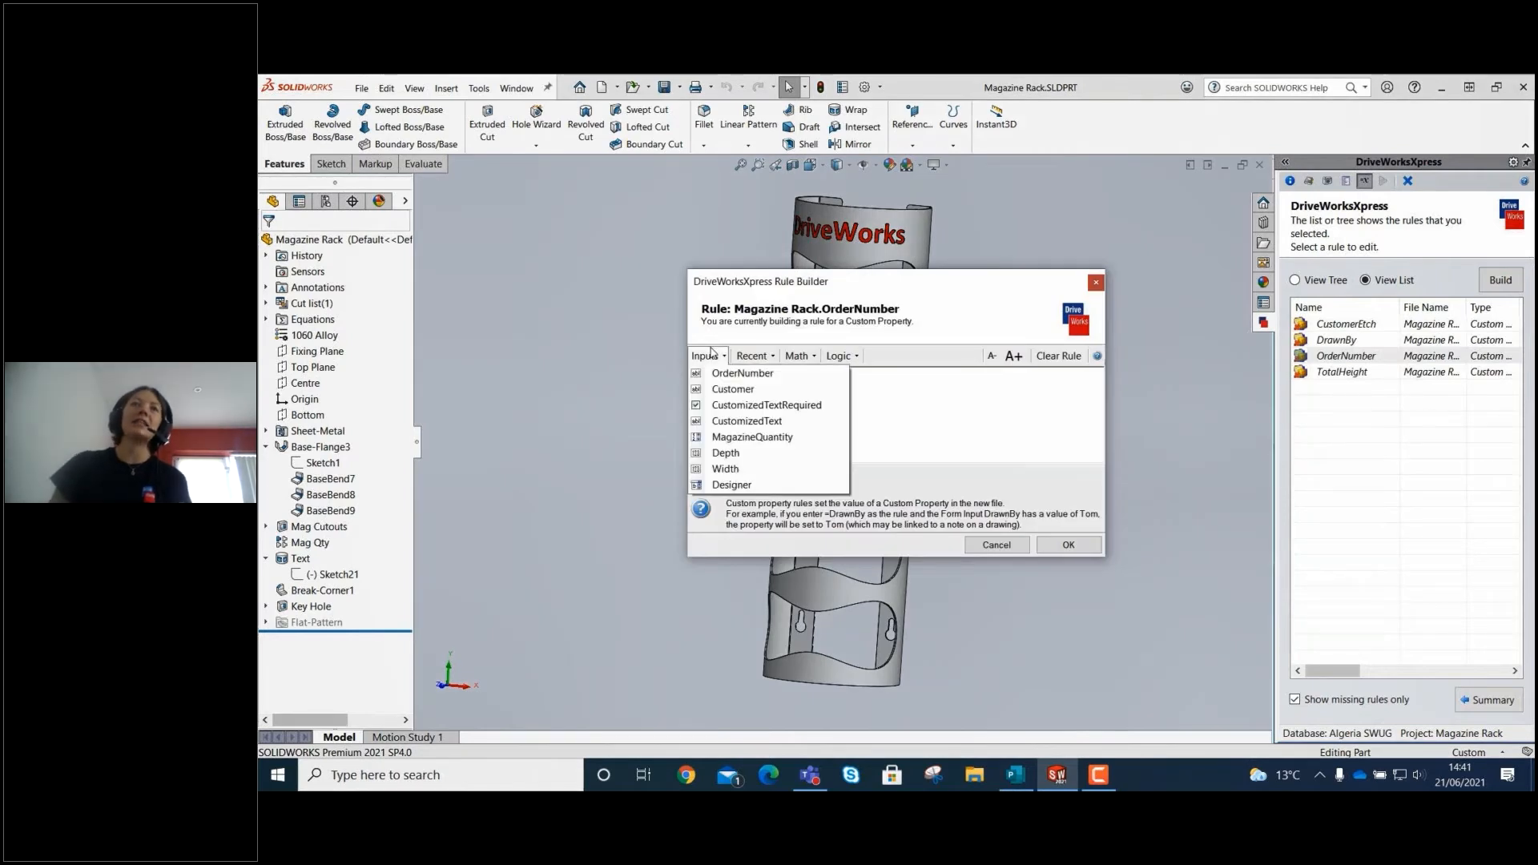
pyautogui.click(742, 373)
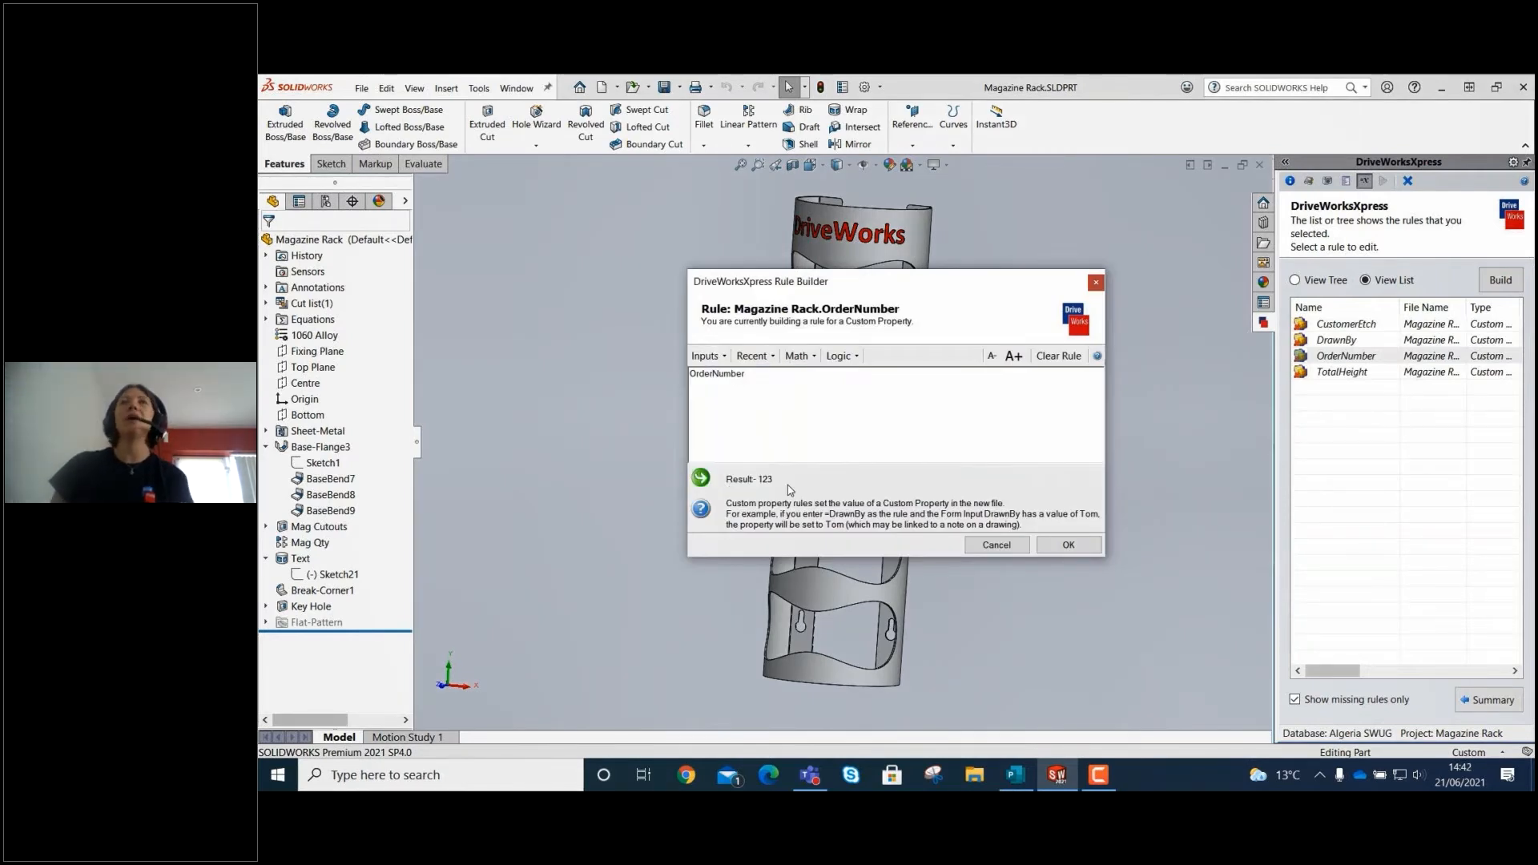
pyautogui.click(1061, 549)
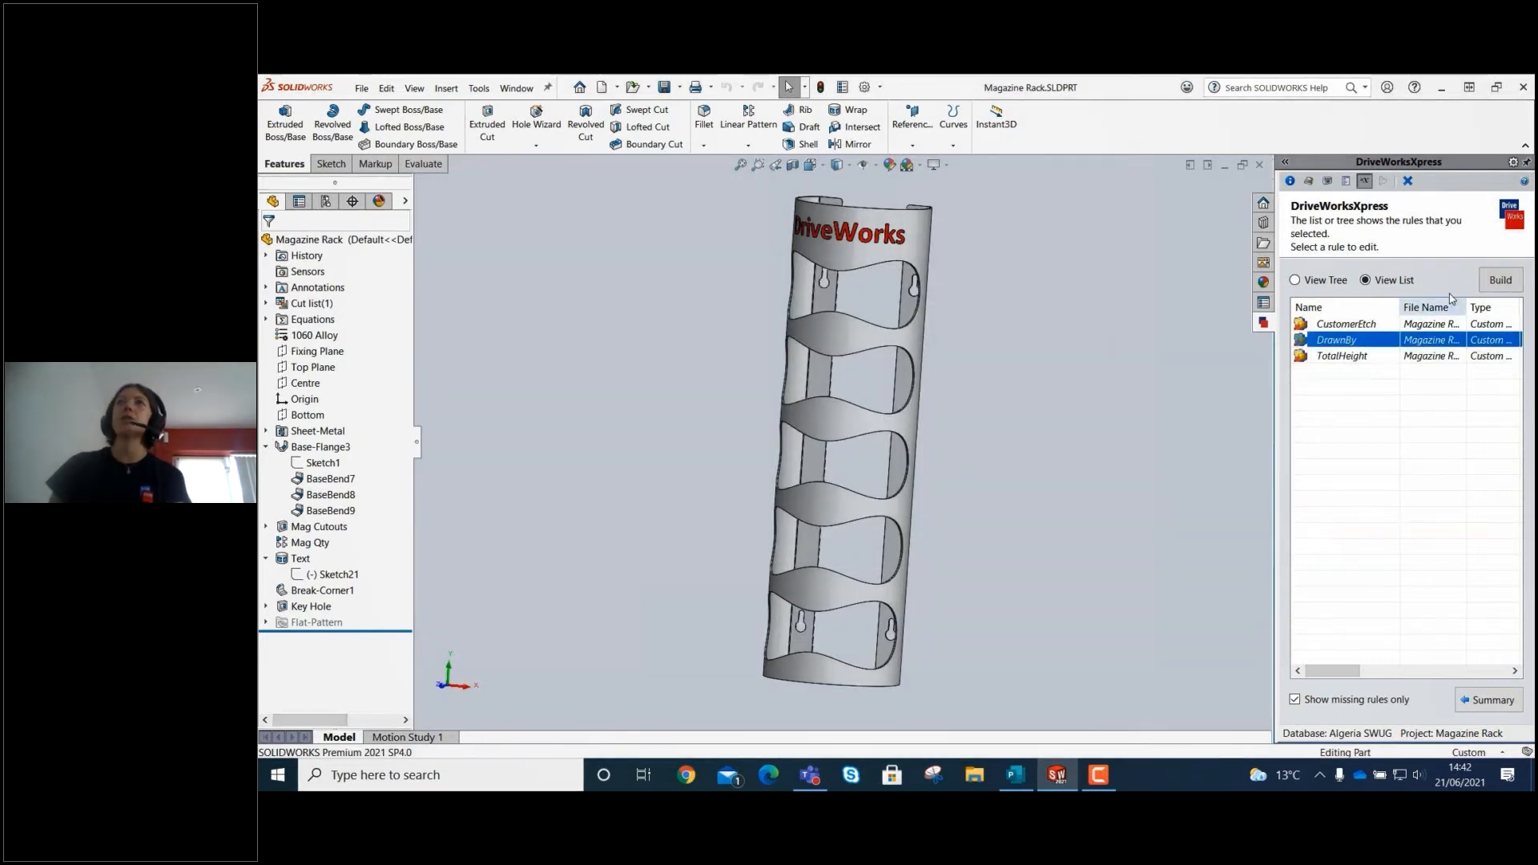
# Build the DrawnBy custom property rule from the Designer input and accept it.
pyautogui.click(1498, 282)
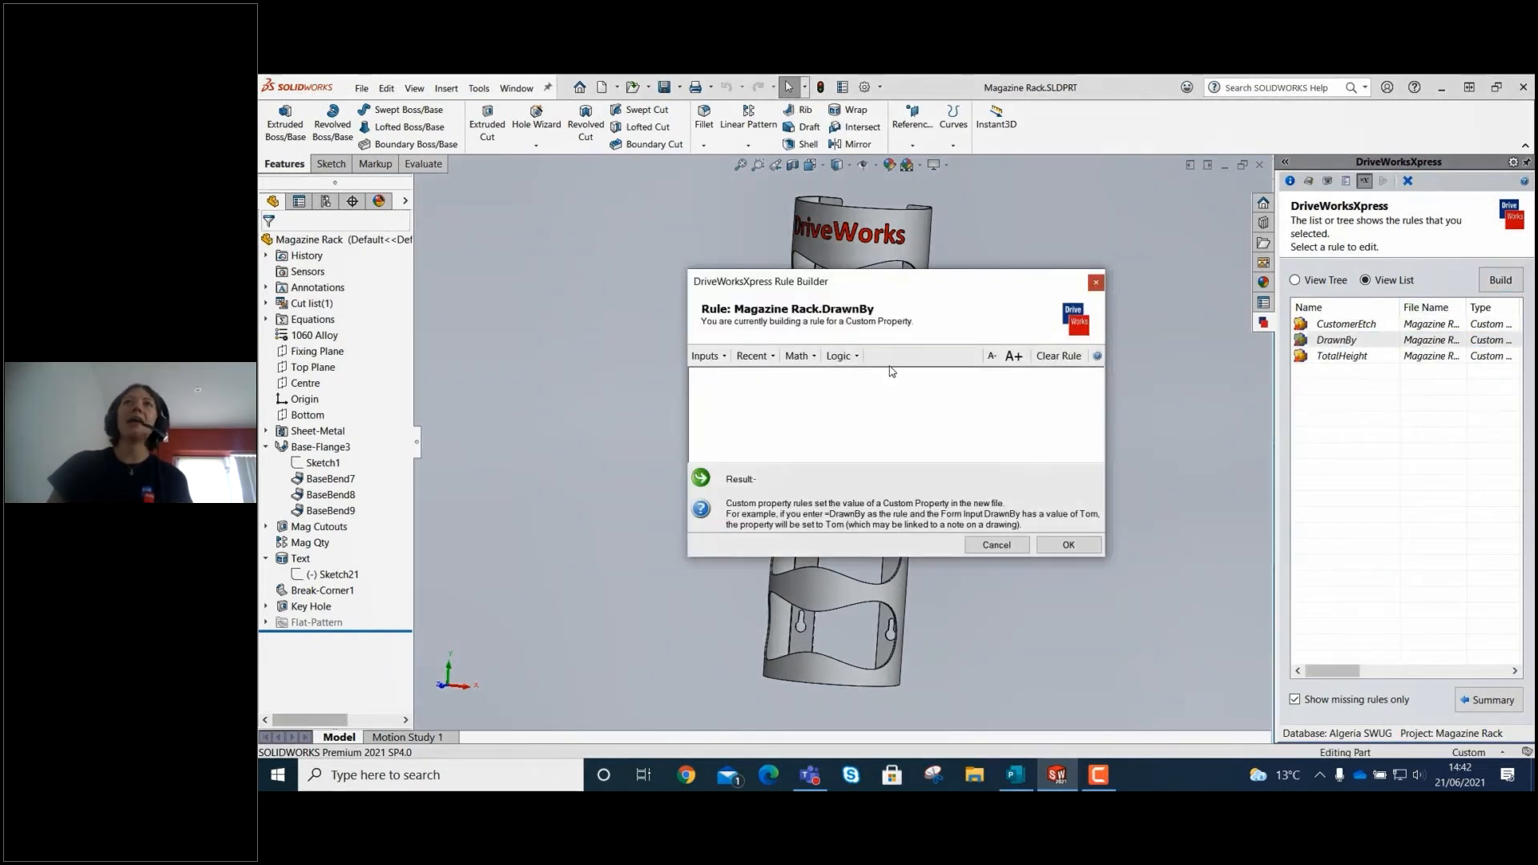
pyautogui.click(708, 355)
pyautogui.click(725, 487)
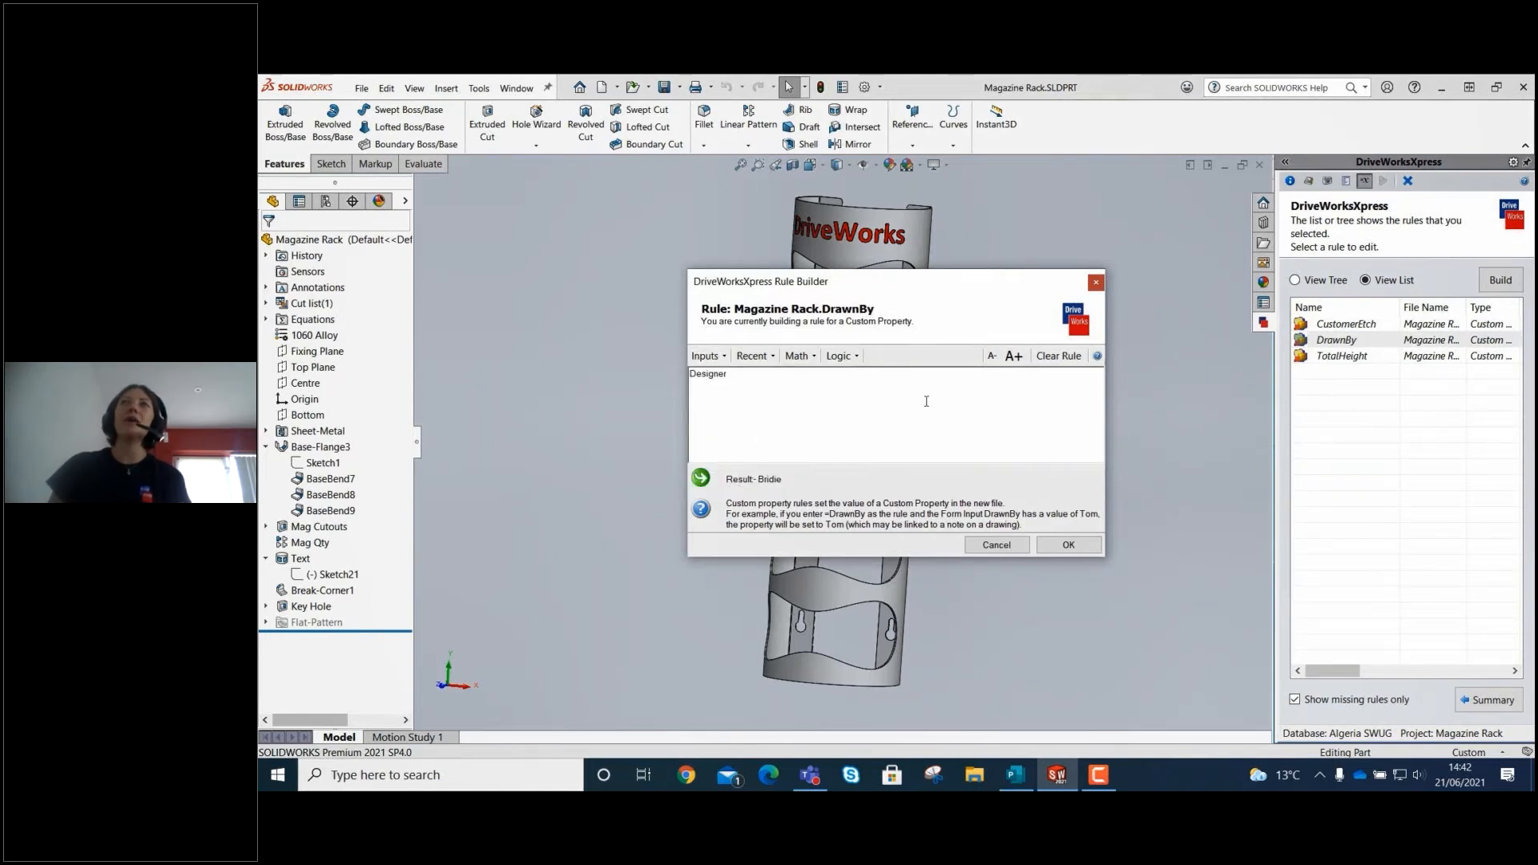
pyautogui.click(1063, 544)
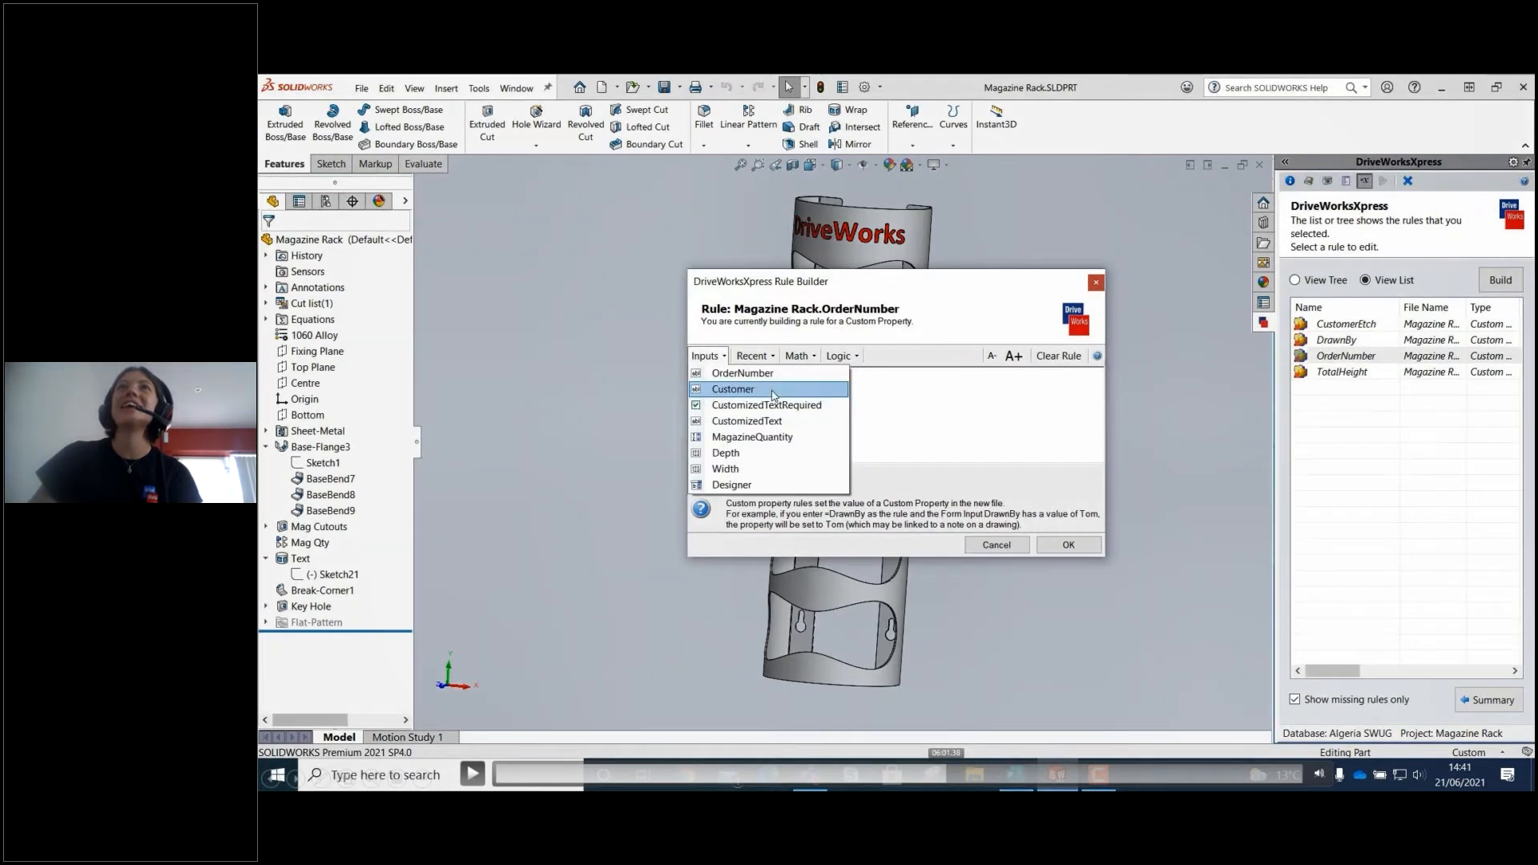
pyautogui.click(774, 390)
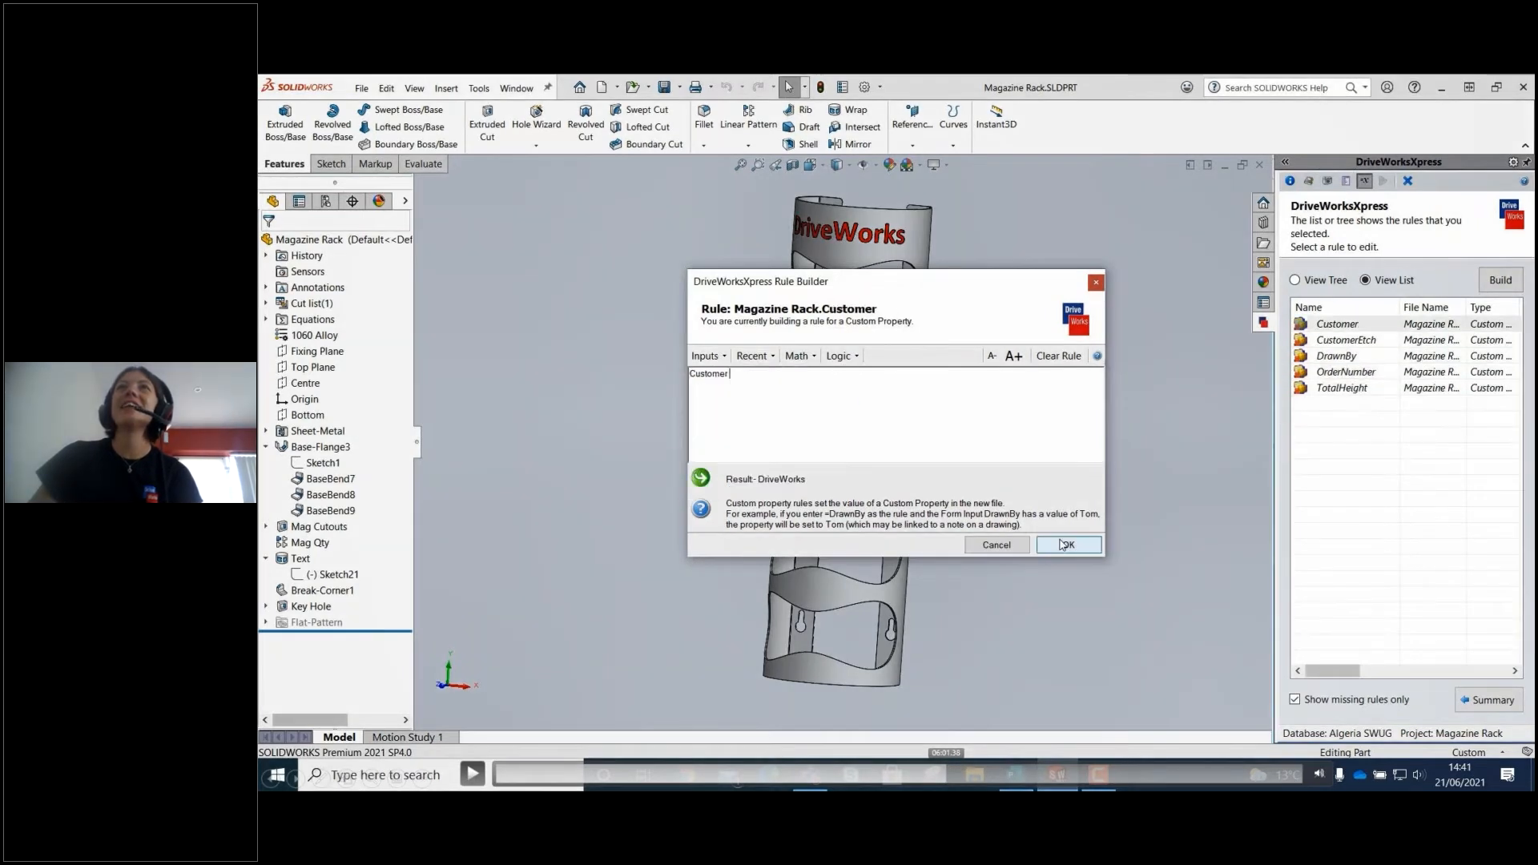
pyautogui.click(1064, 545)
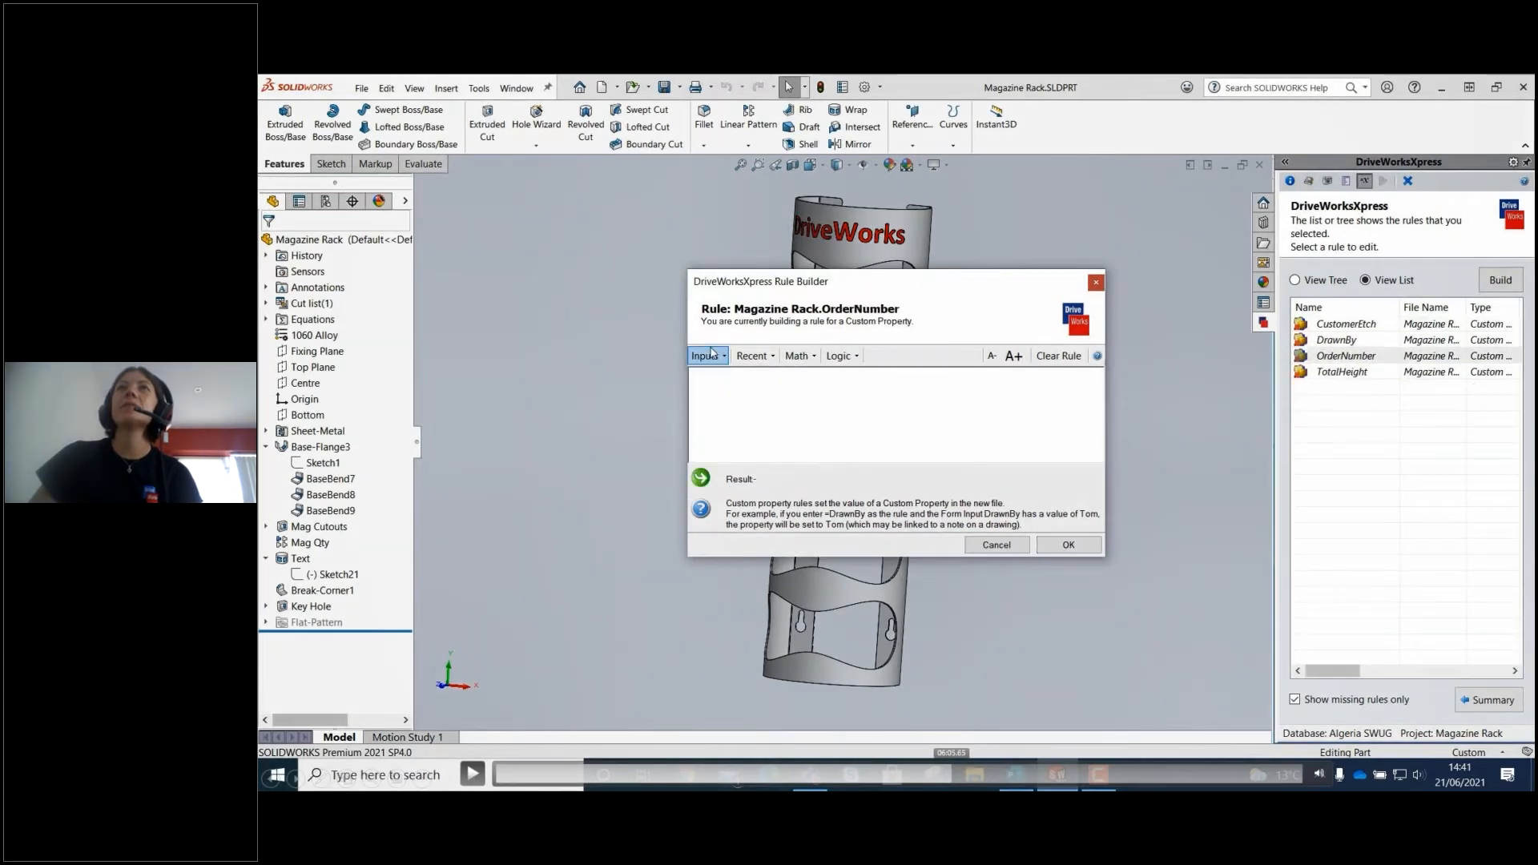
pyautogui.click(708, 356)
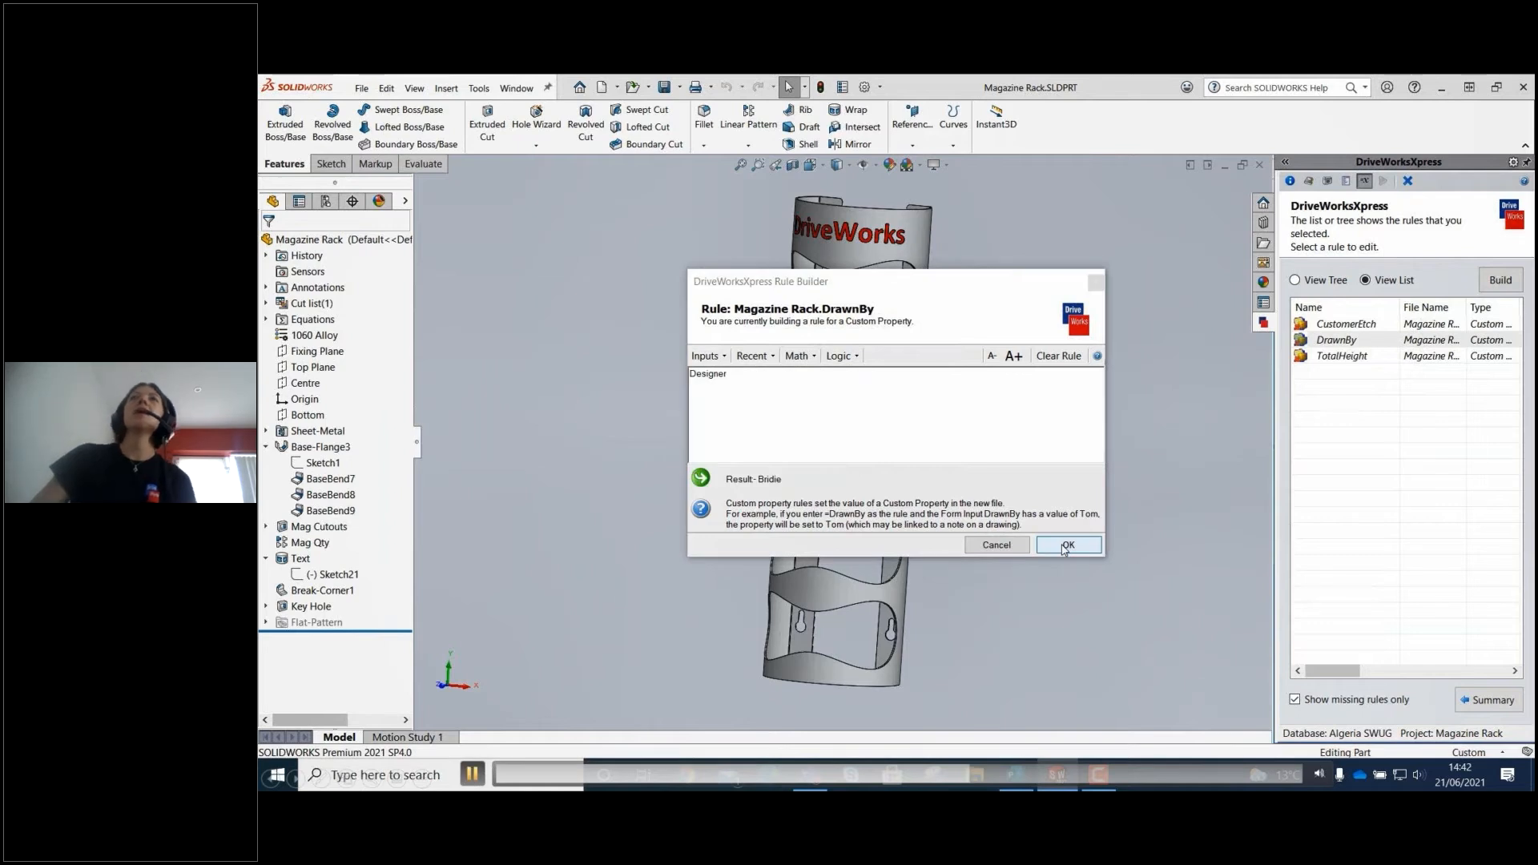
pyautogui.click(1067, 545)
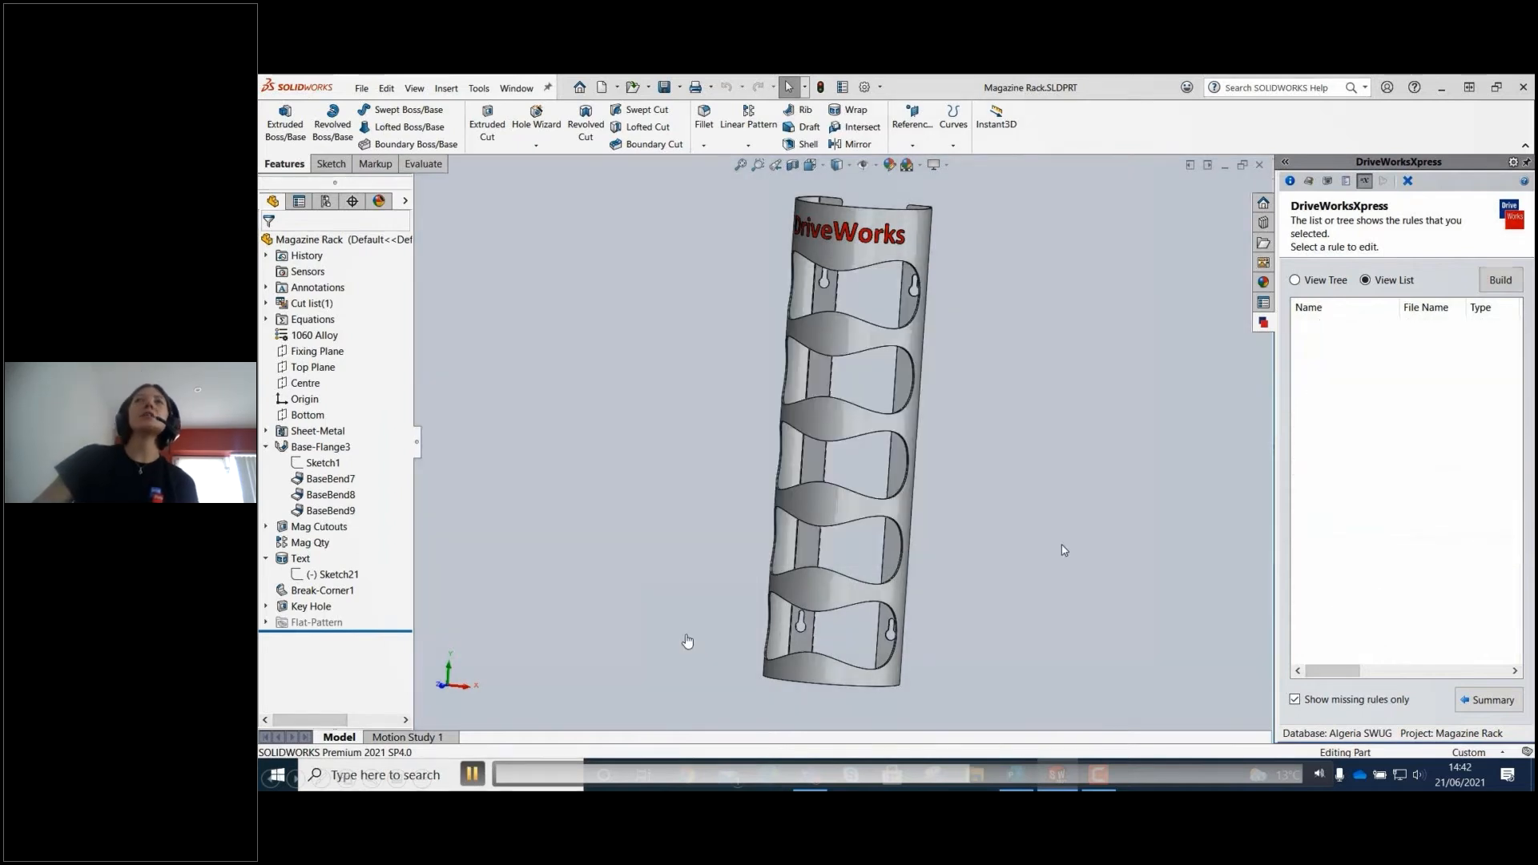
# Start the CustomerEtch custom property rule as an IF function with the condition CustomizedTextRequired =TRUE.
pyautogui.click(1426, 325)
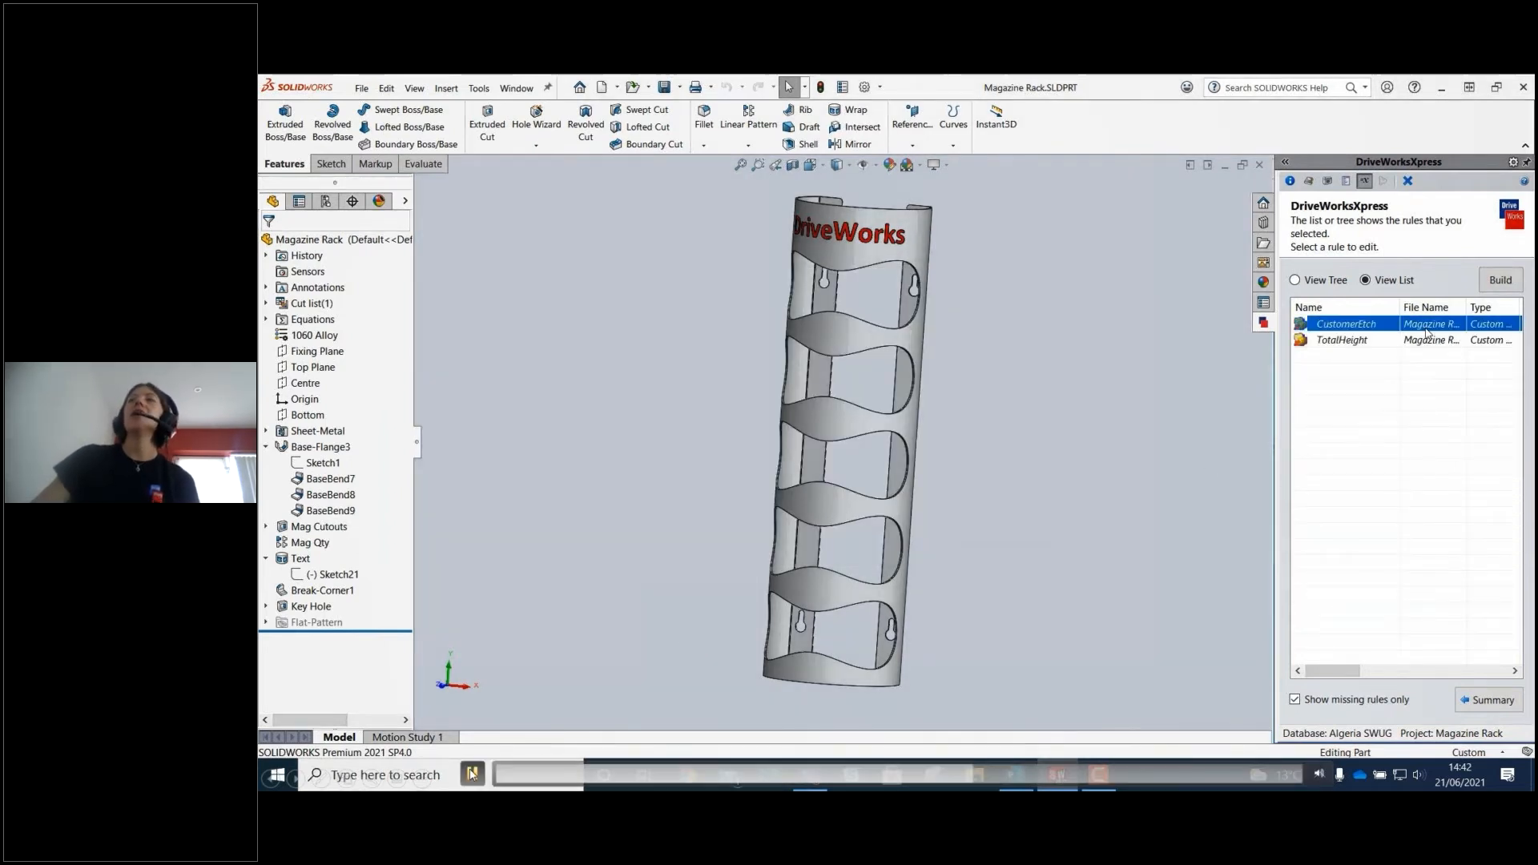
pyautogui.click(483, 771)
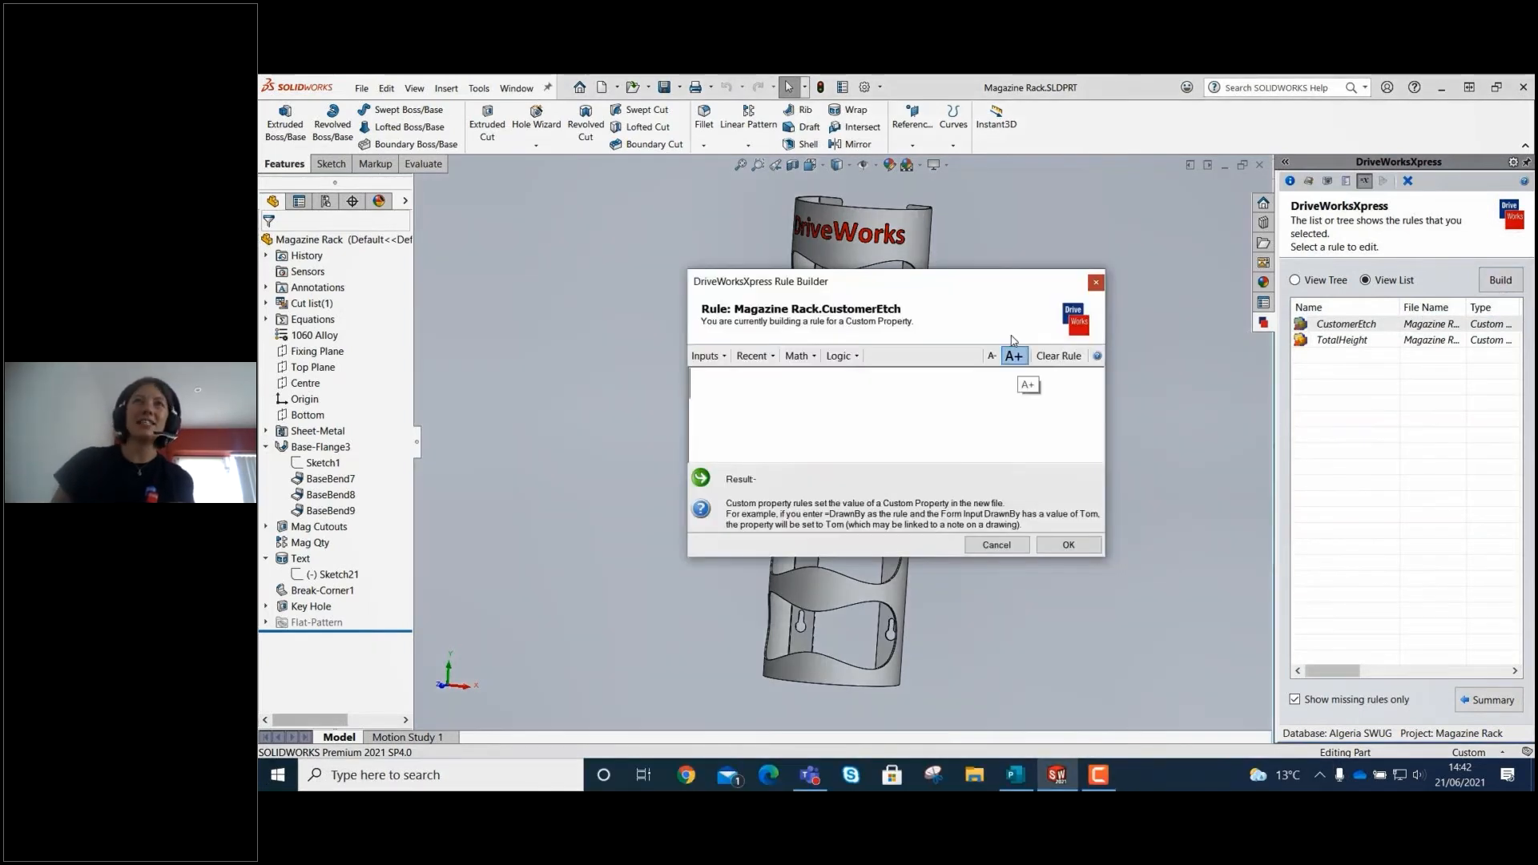
pyautogui.click(840, 357)
pyautogui.click(877, 525)
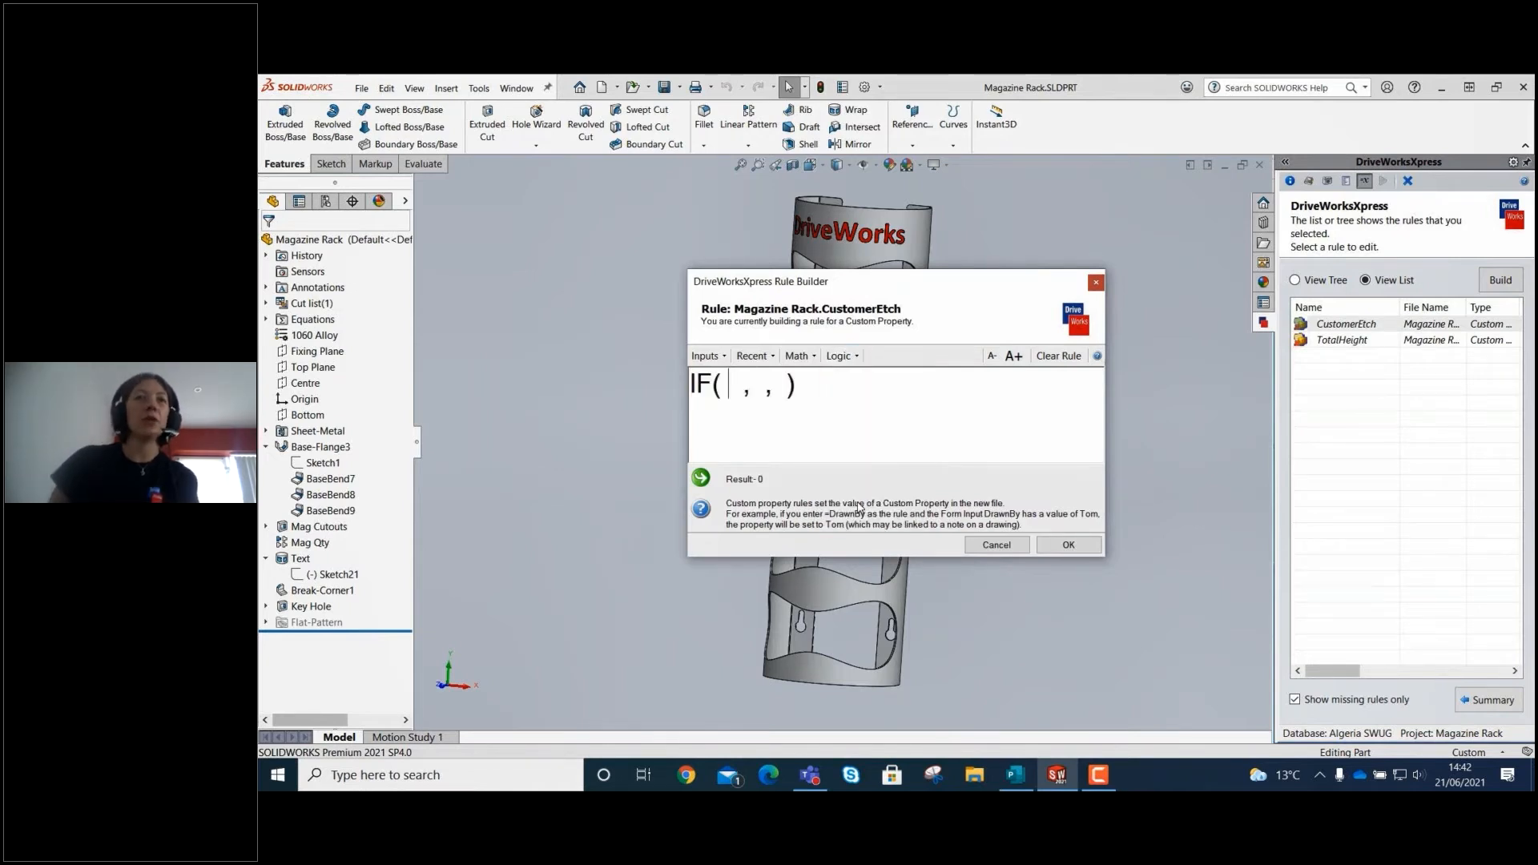
pyautogui.click(705, 356)
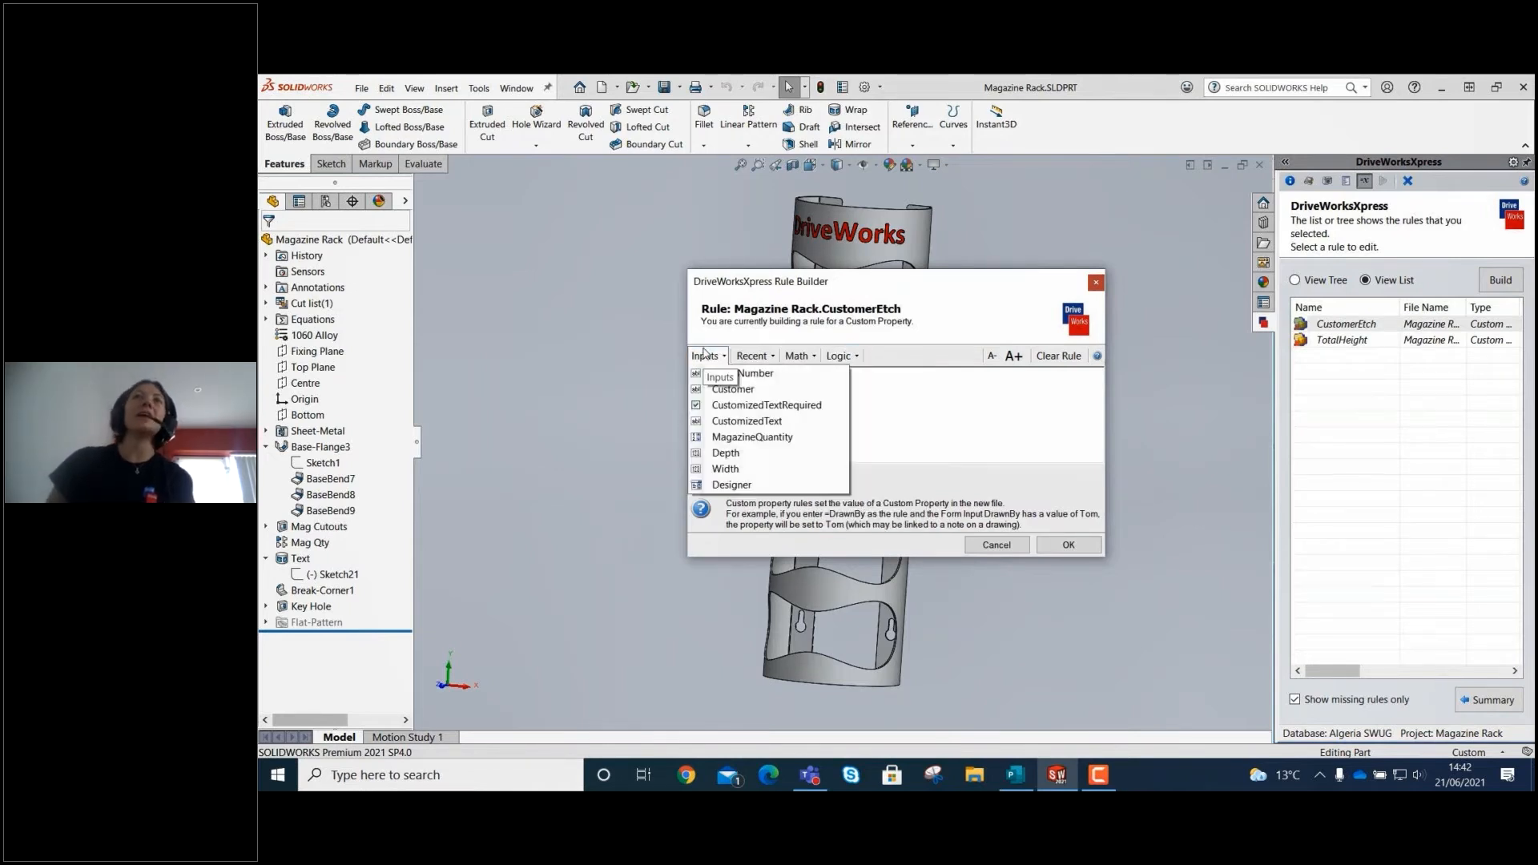
pyautogui.click(739, 406)
pyautogui.write('=TR')
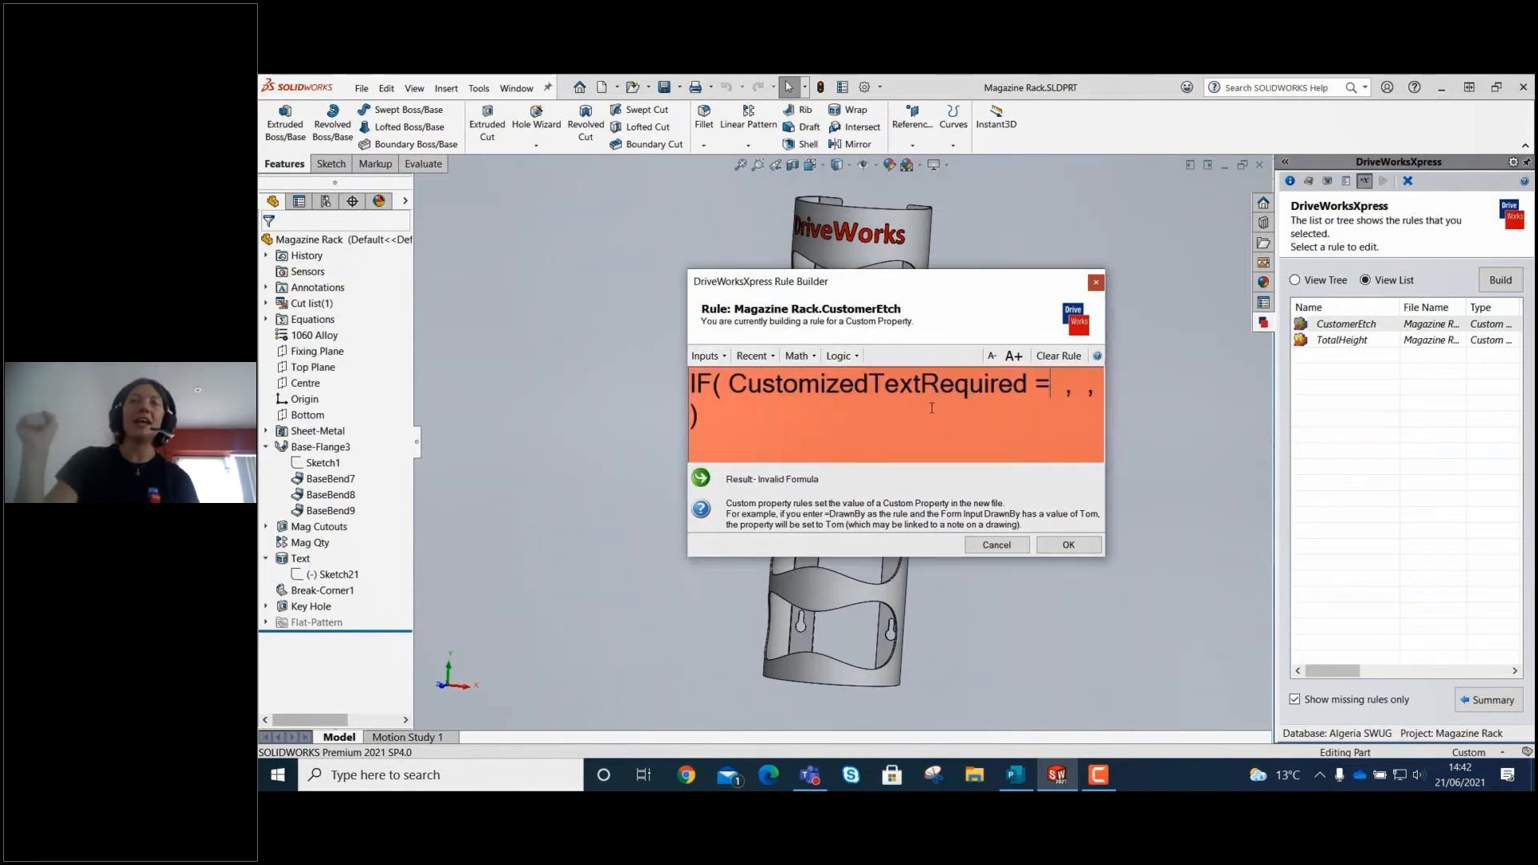
pyautogui.write('UE')
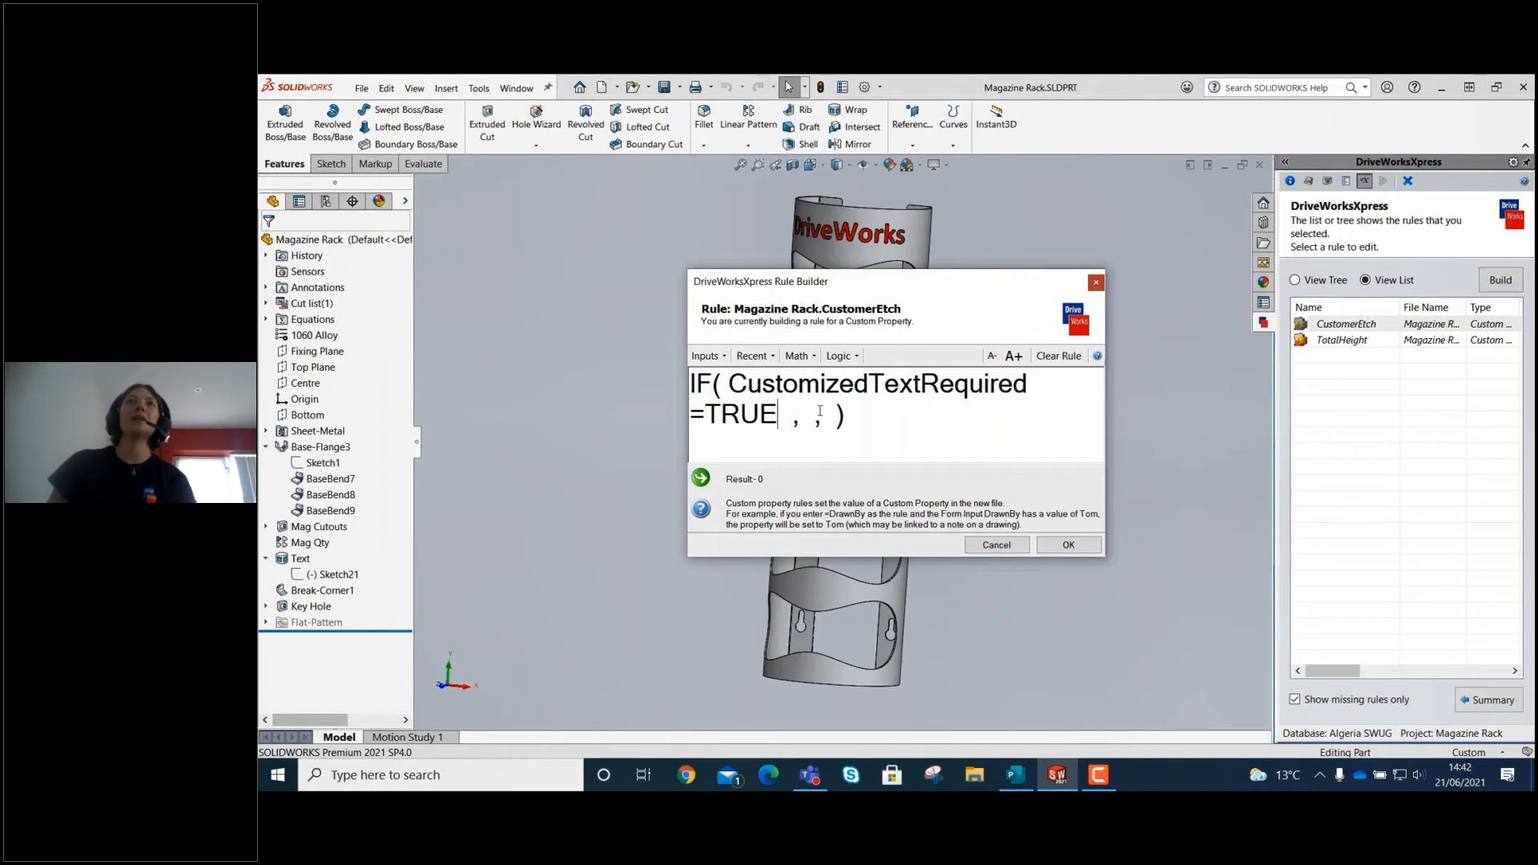
# Complete the CustomerEtch IF rule with CustomizedText as the true result and "" as the false result, and accept it.
pyautogui.click(706, 356)
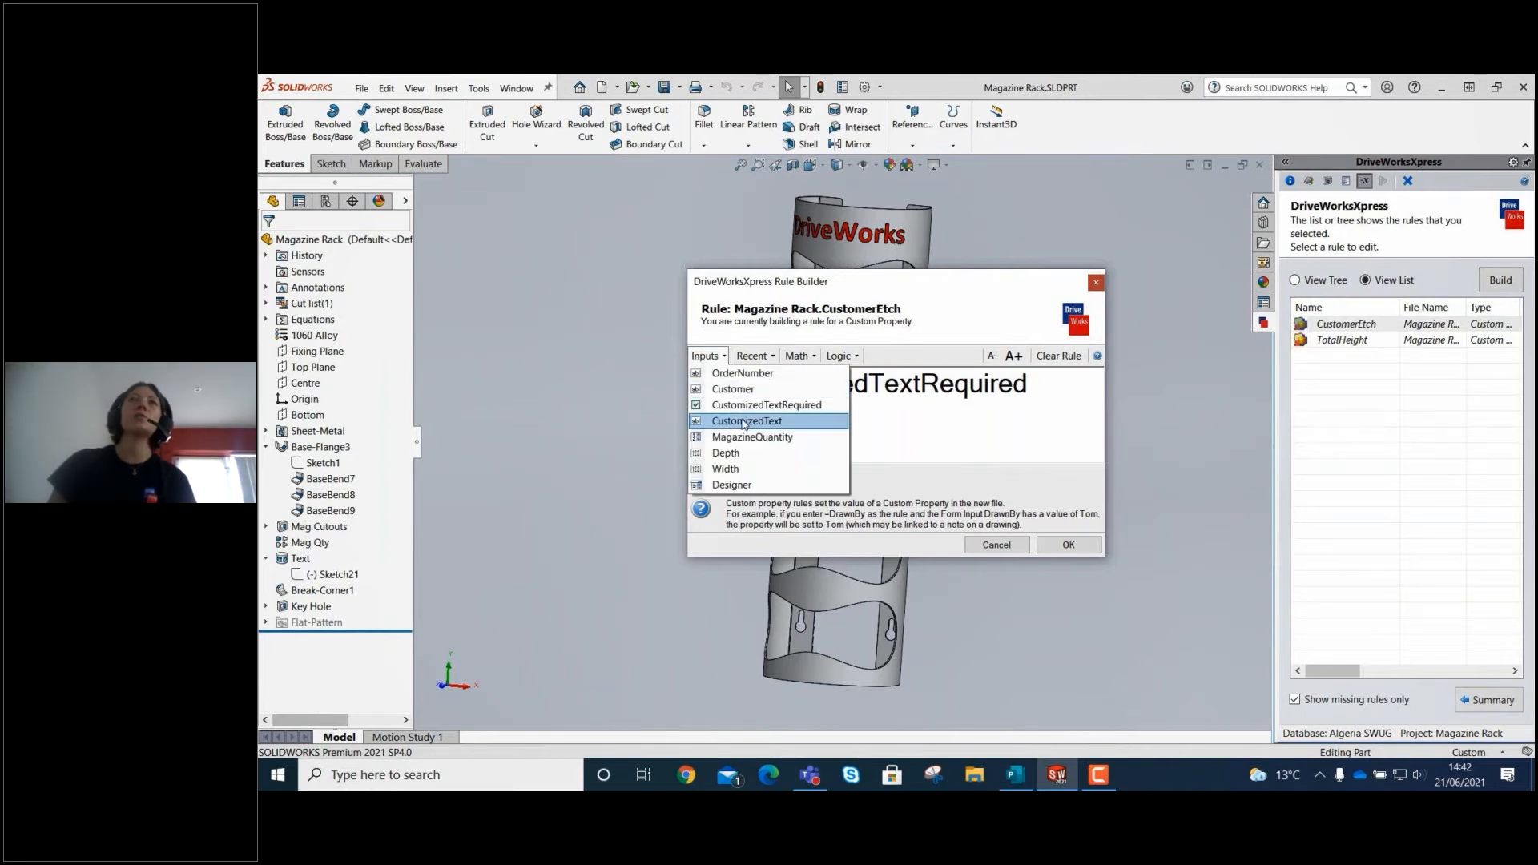
pyautogui.click(744, 421)
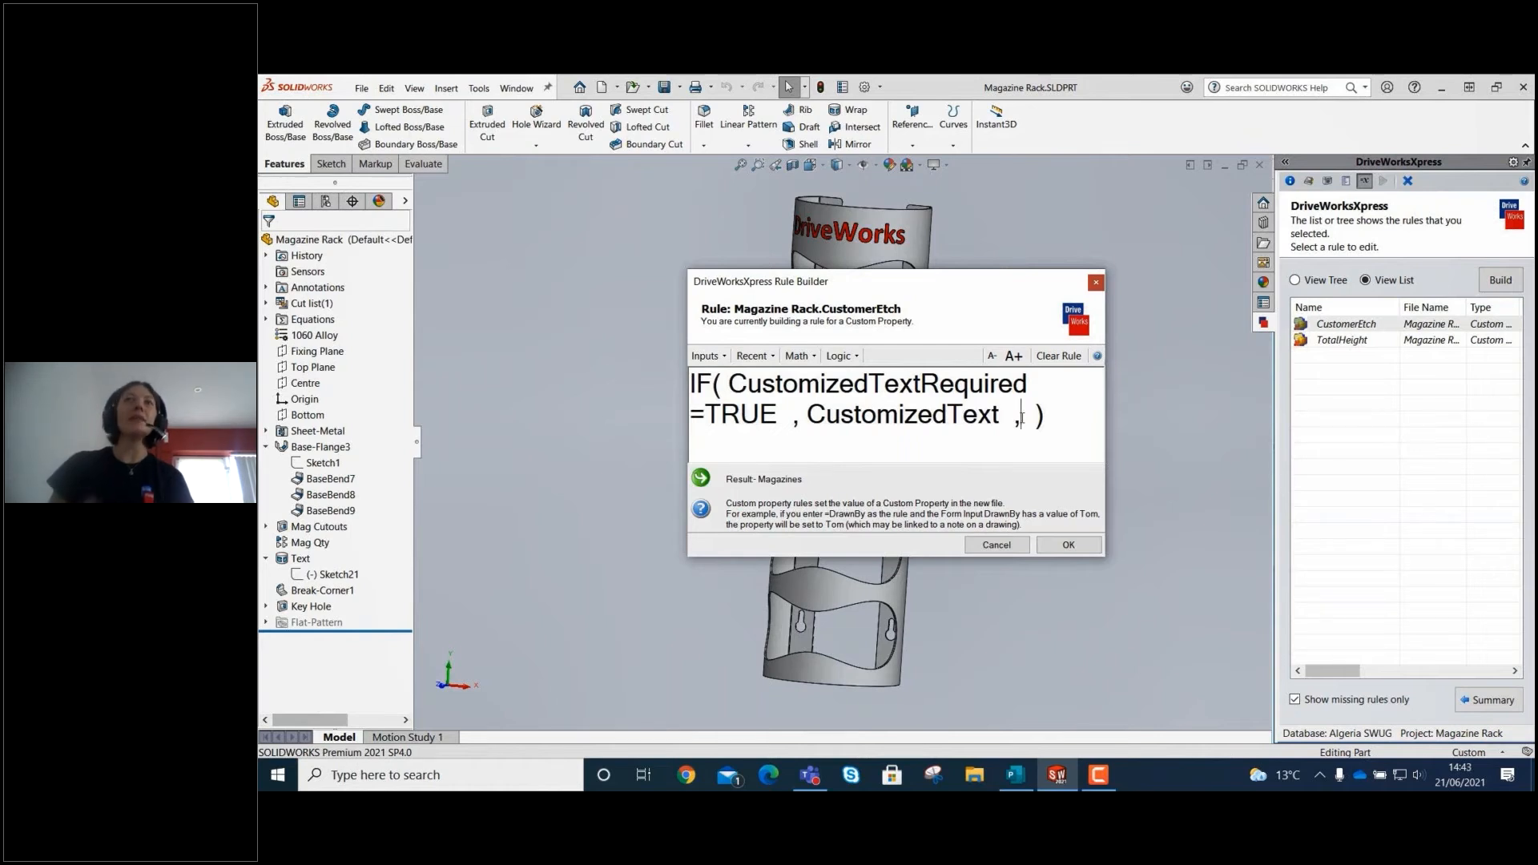
pyautogui.write('""')
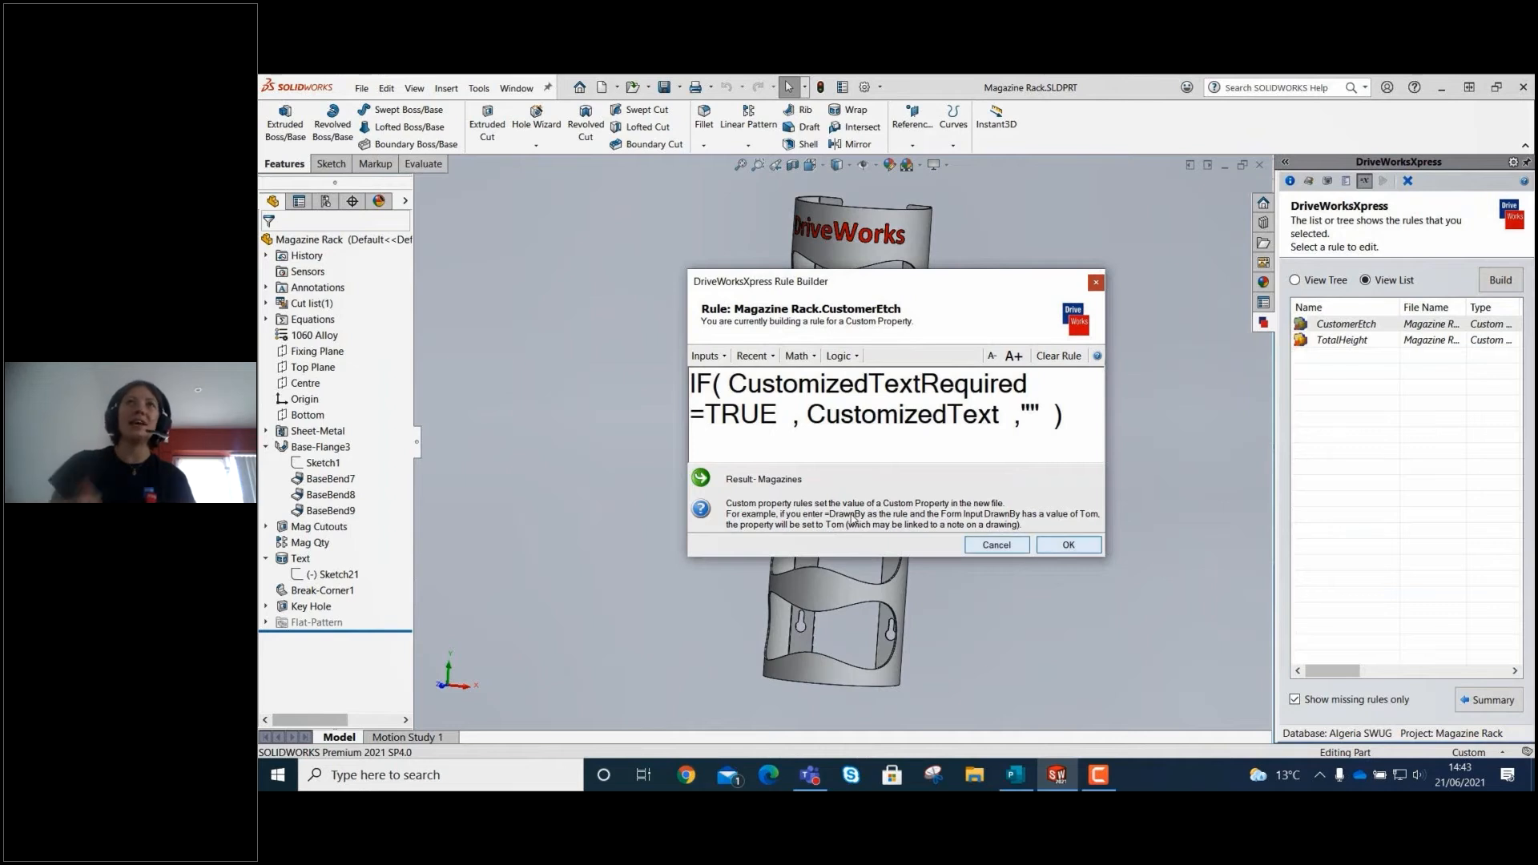
pyautogui.click(1087, 542)
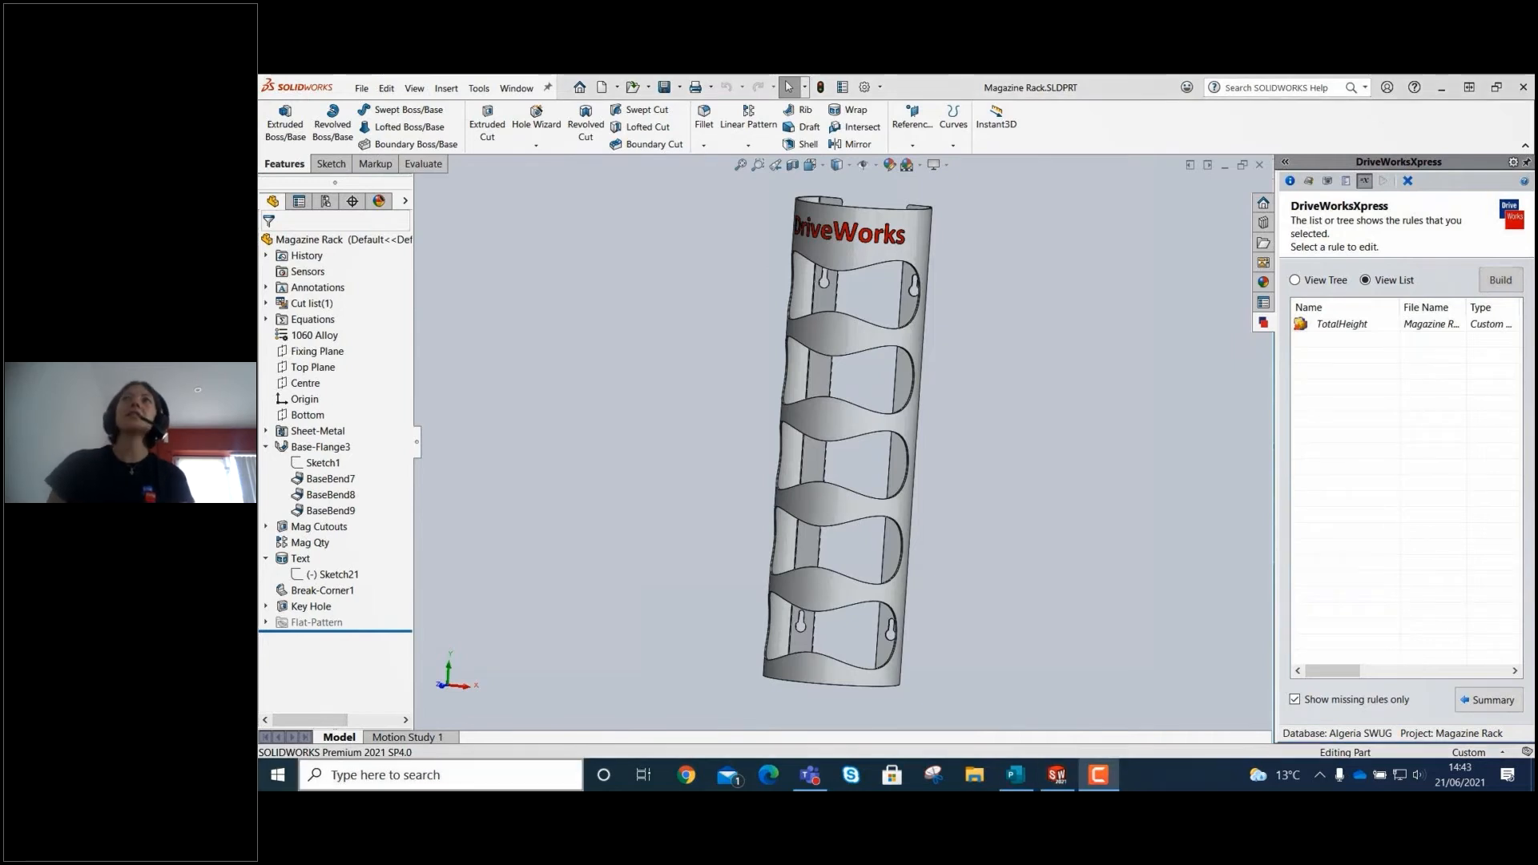
# Build the TotalHeight custom property rule as =(MagazineQuantity *125)+75, accept it and return to the rules summary.
pyautogui.click(1352, 326)
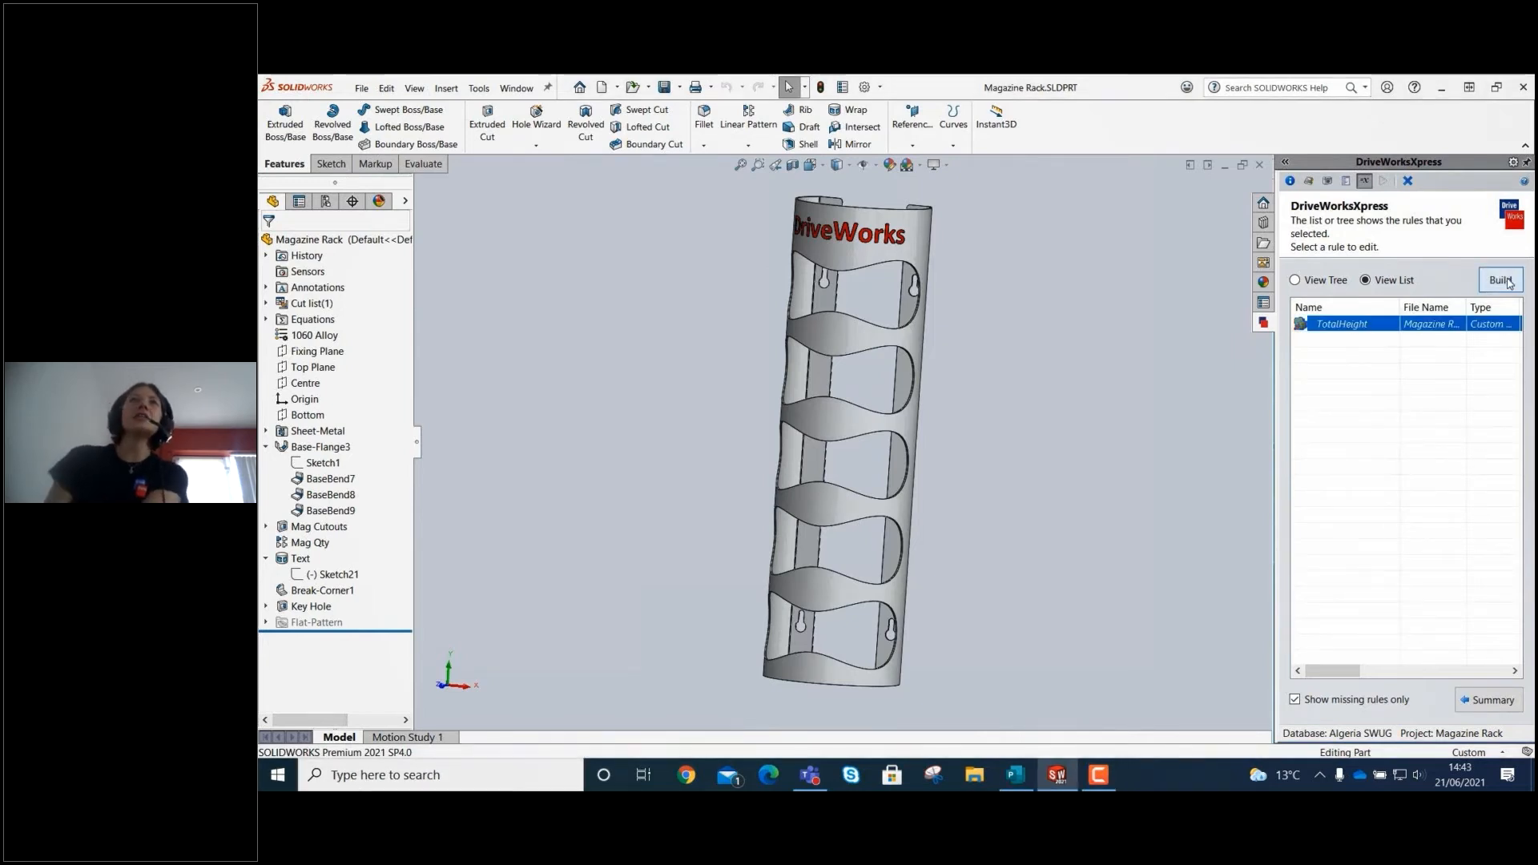
pyautogui.click(1501, 281)
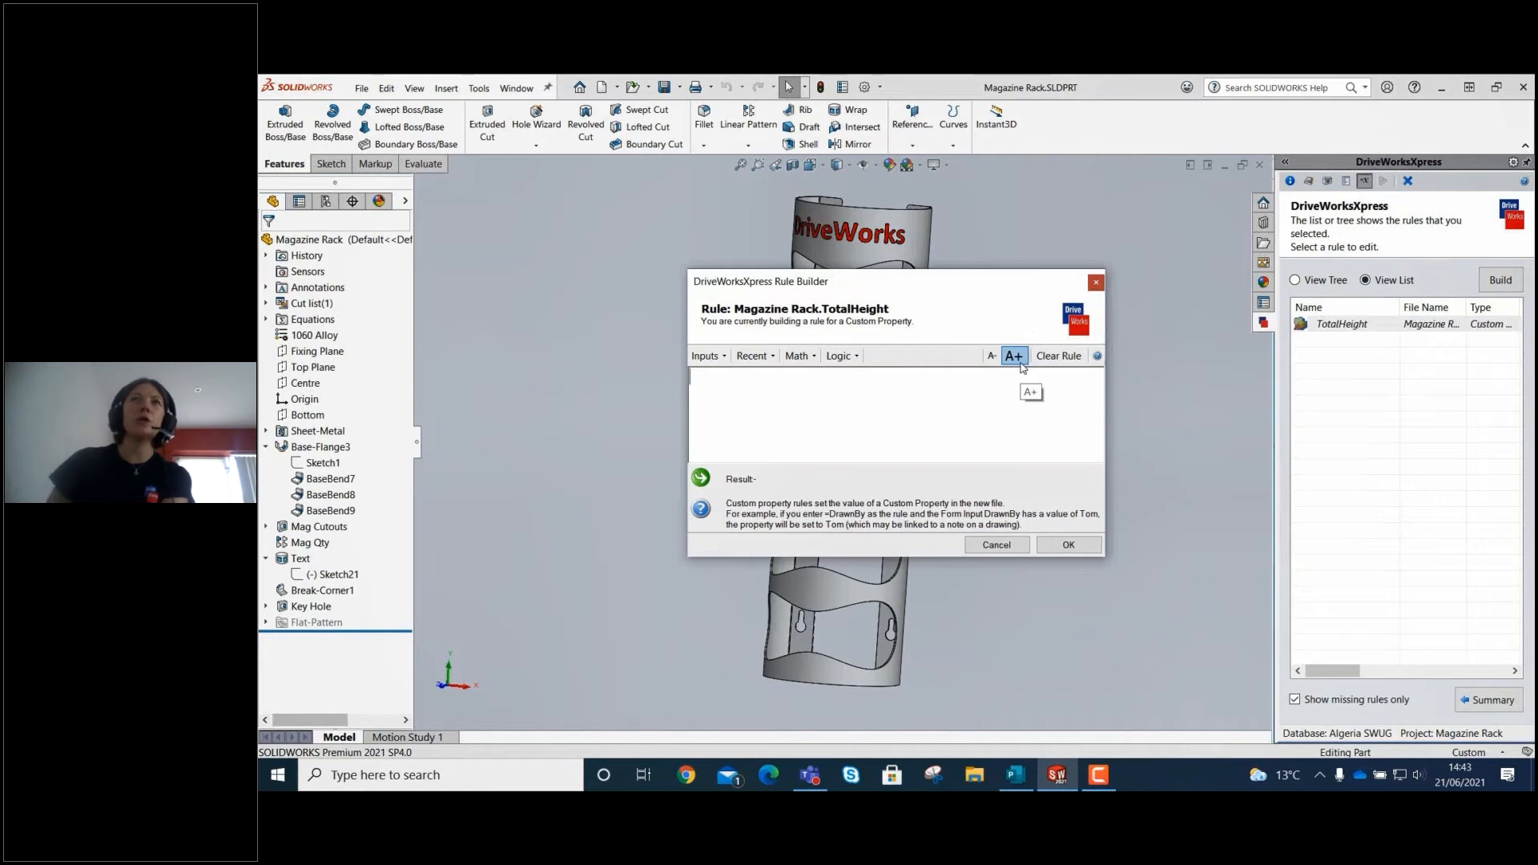
pyautogui.write('=')
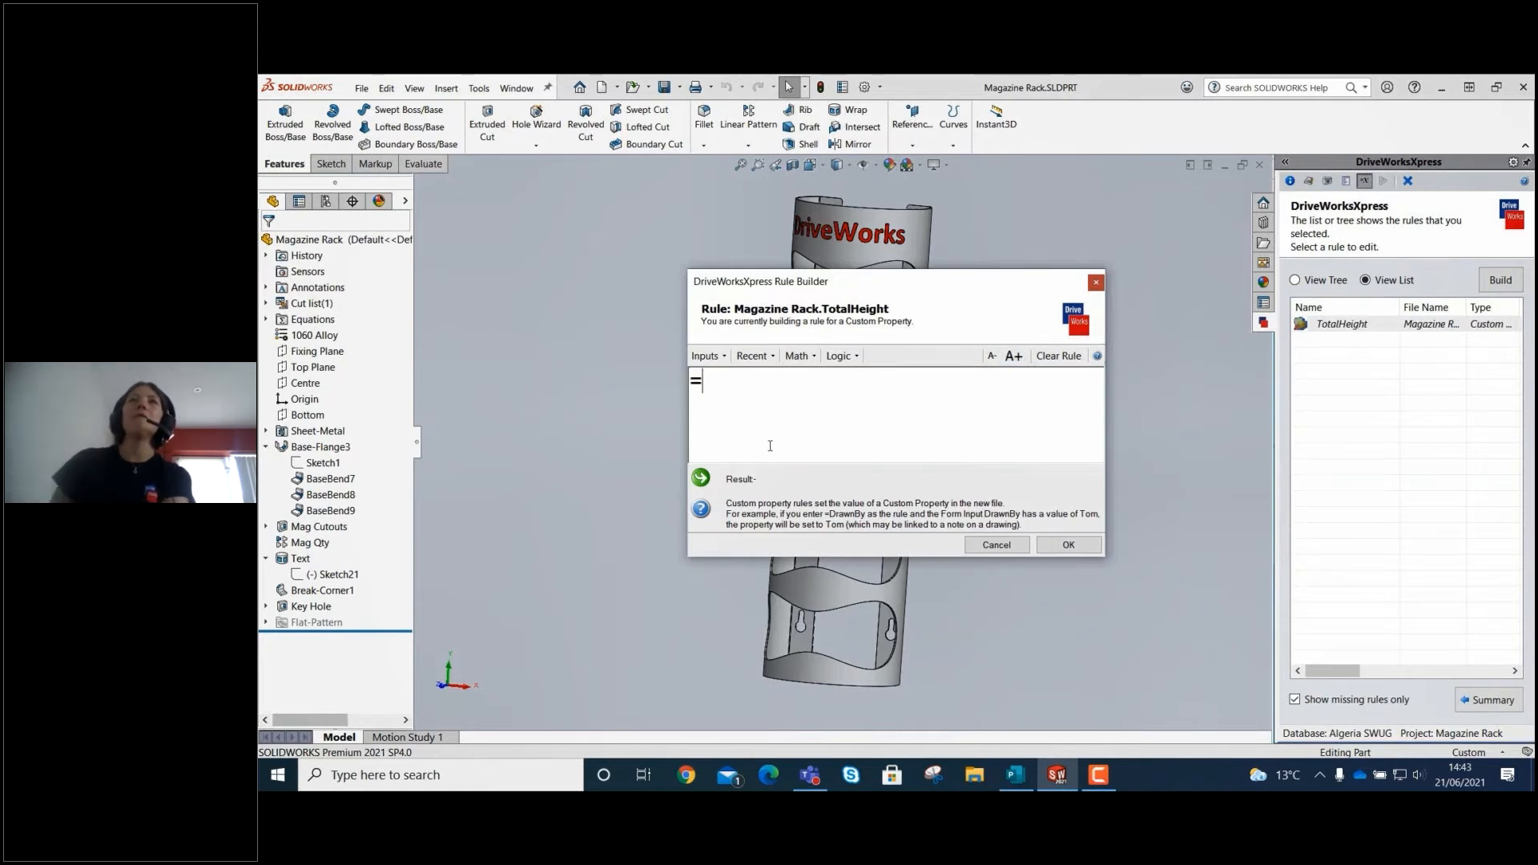
pyautogui.write('(')
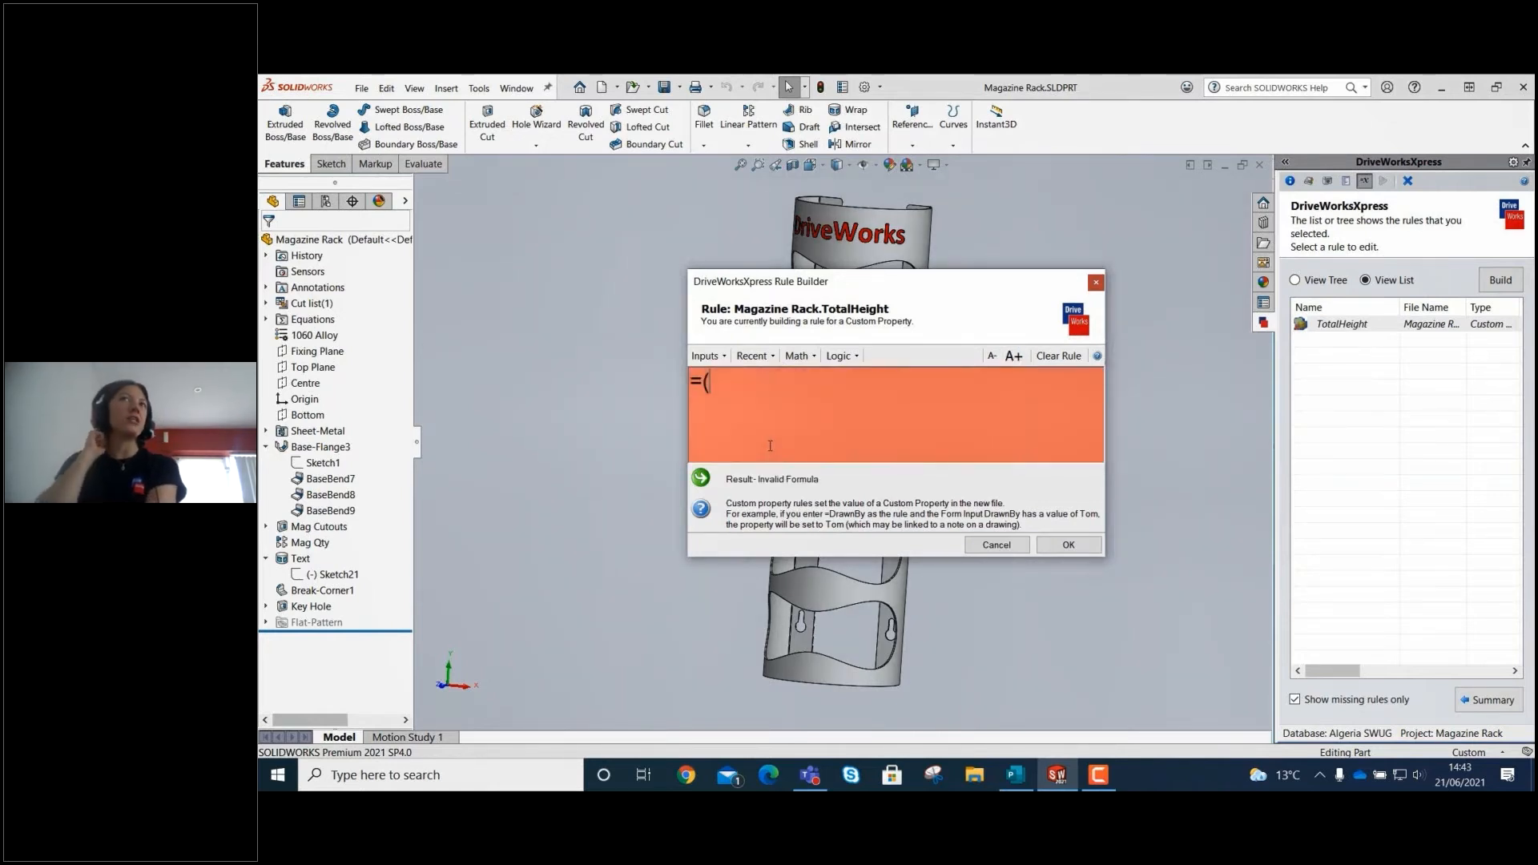
pyautogui.click(706, 356)
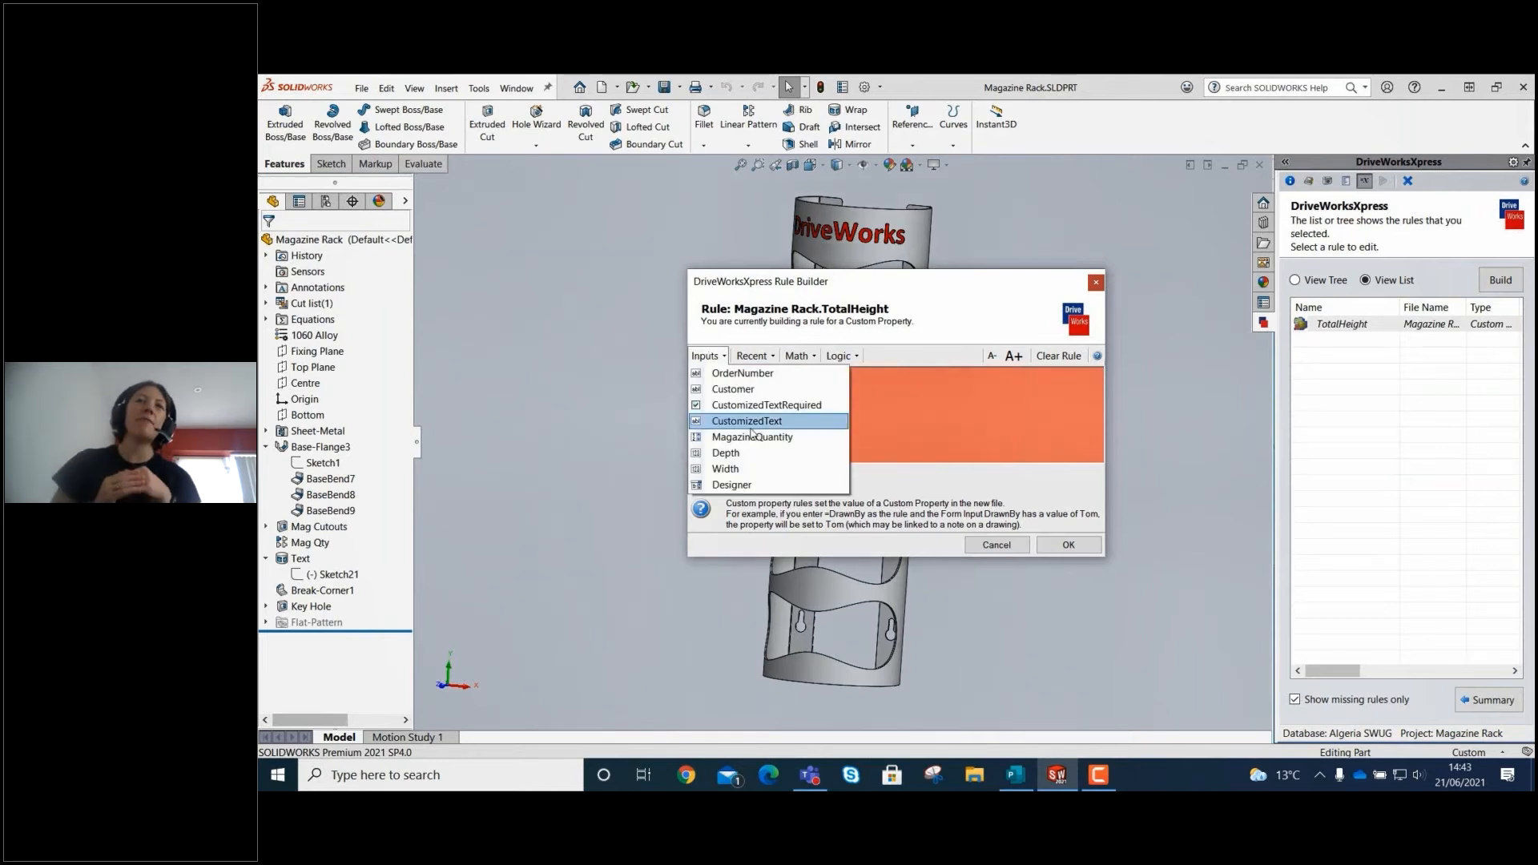
pyautogui.click(751, 437)
pyautogui.write('*')
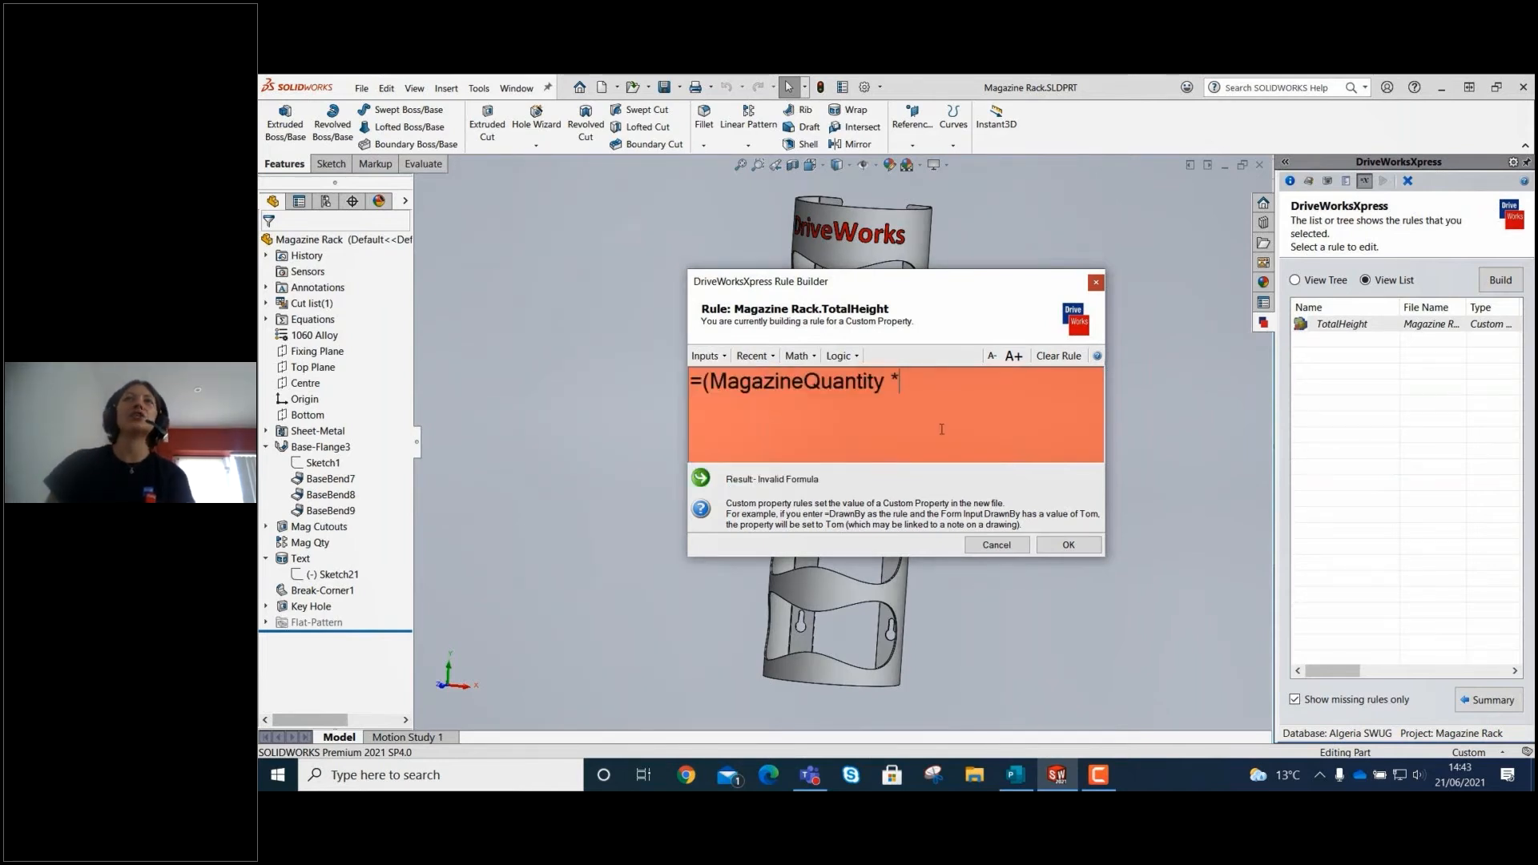
pyautogui.write('2')
pyautogui.press('BackSpace')
pyautogui.write('125')
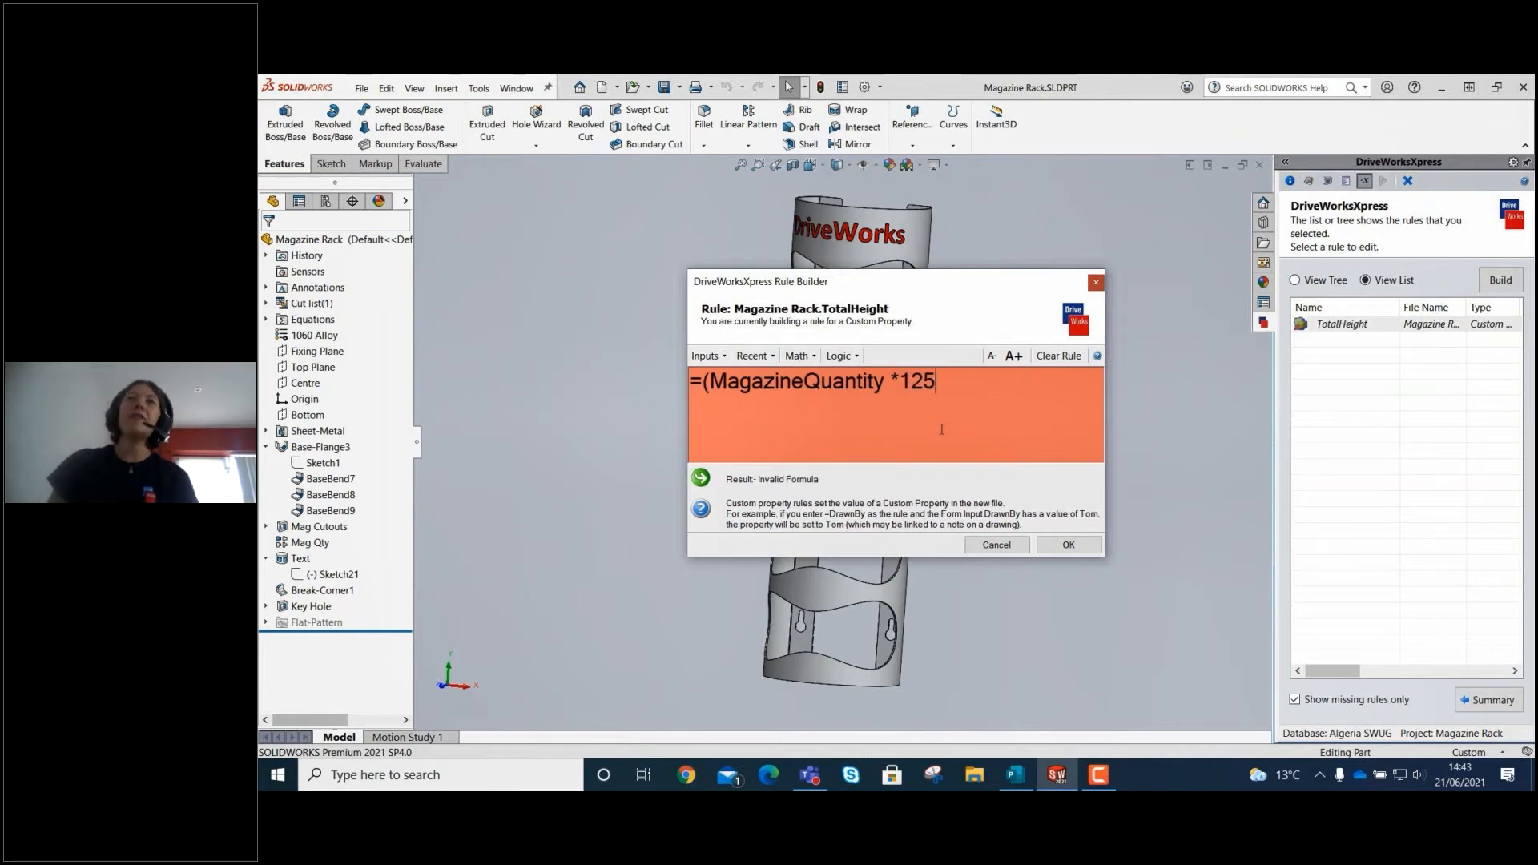
pyautogui.write(')+')
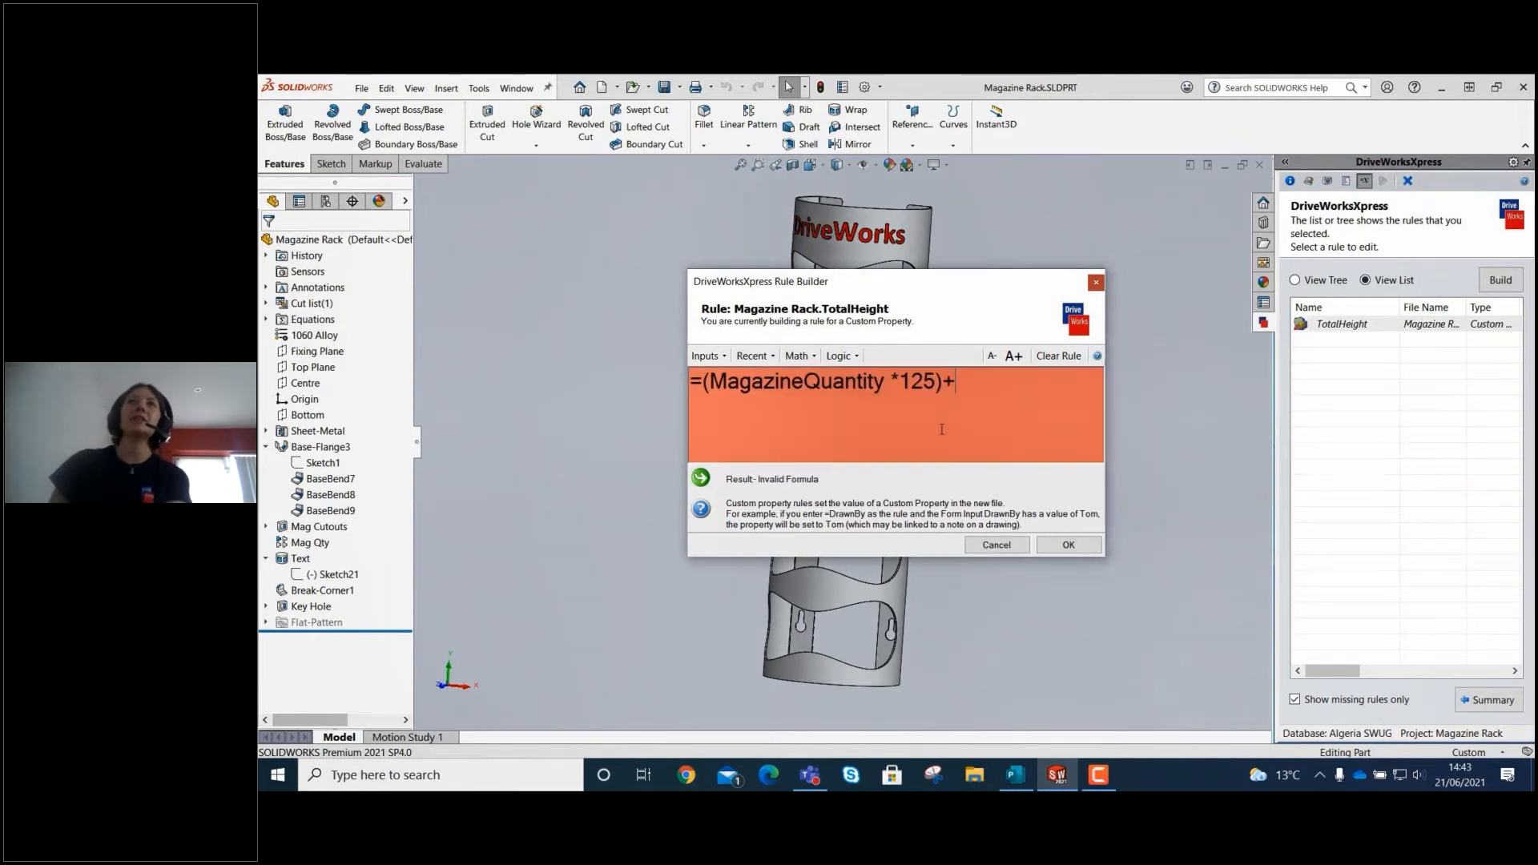
pyautogui.write('75')
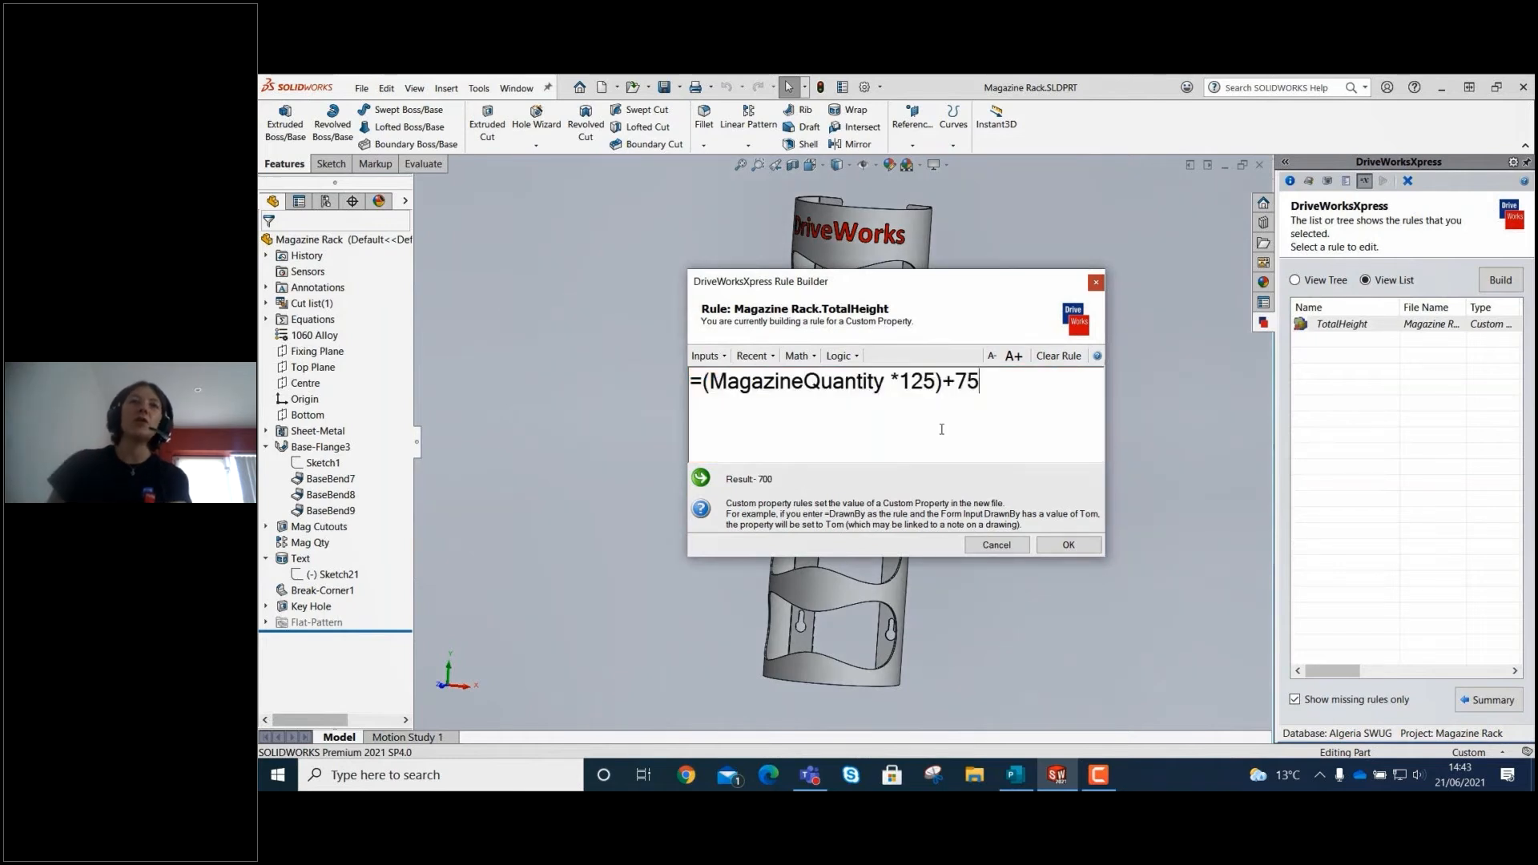
pyautogui.click(1070, 545)
pyautogui.click(1489, 699)
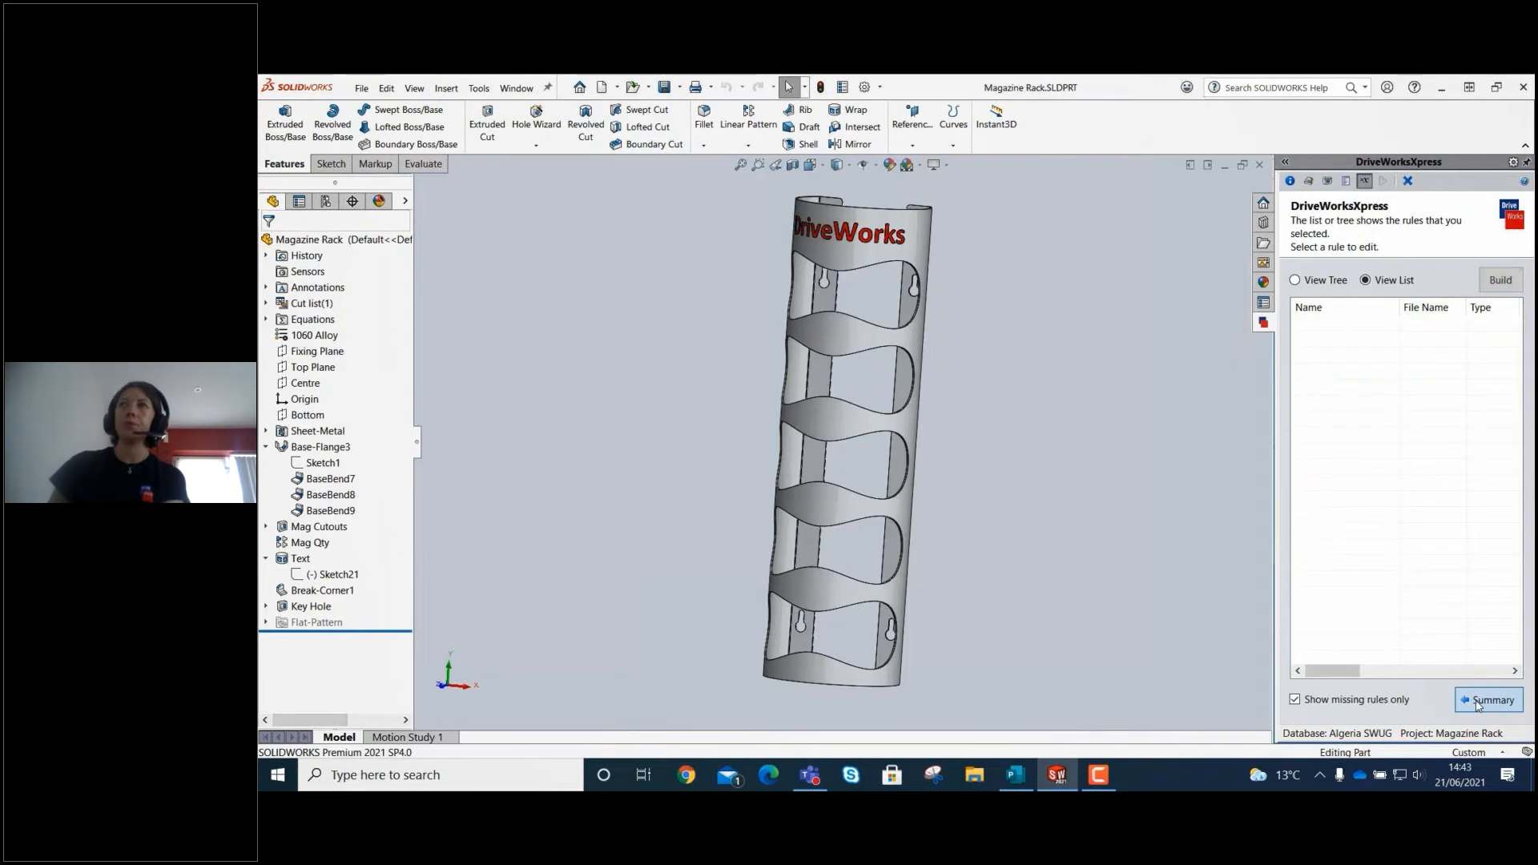
# Open the missing dimension rules for editing and build the Depth dimension rule from the Depth input.
pyautogui.click(1513, 350)
pyautogui.click(1513, 374)
pyautogui.click(1493, 455)
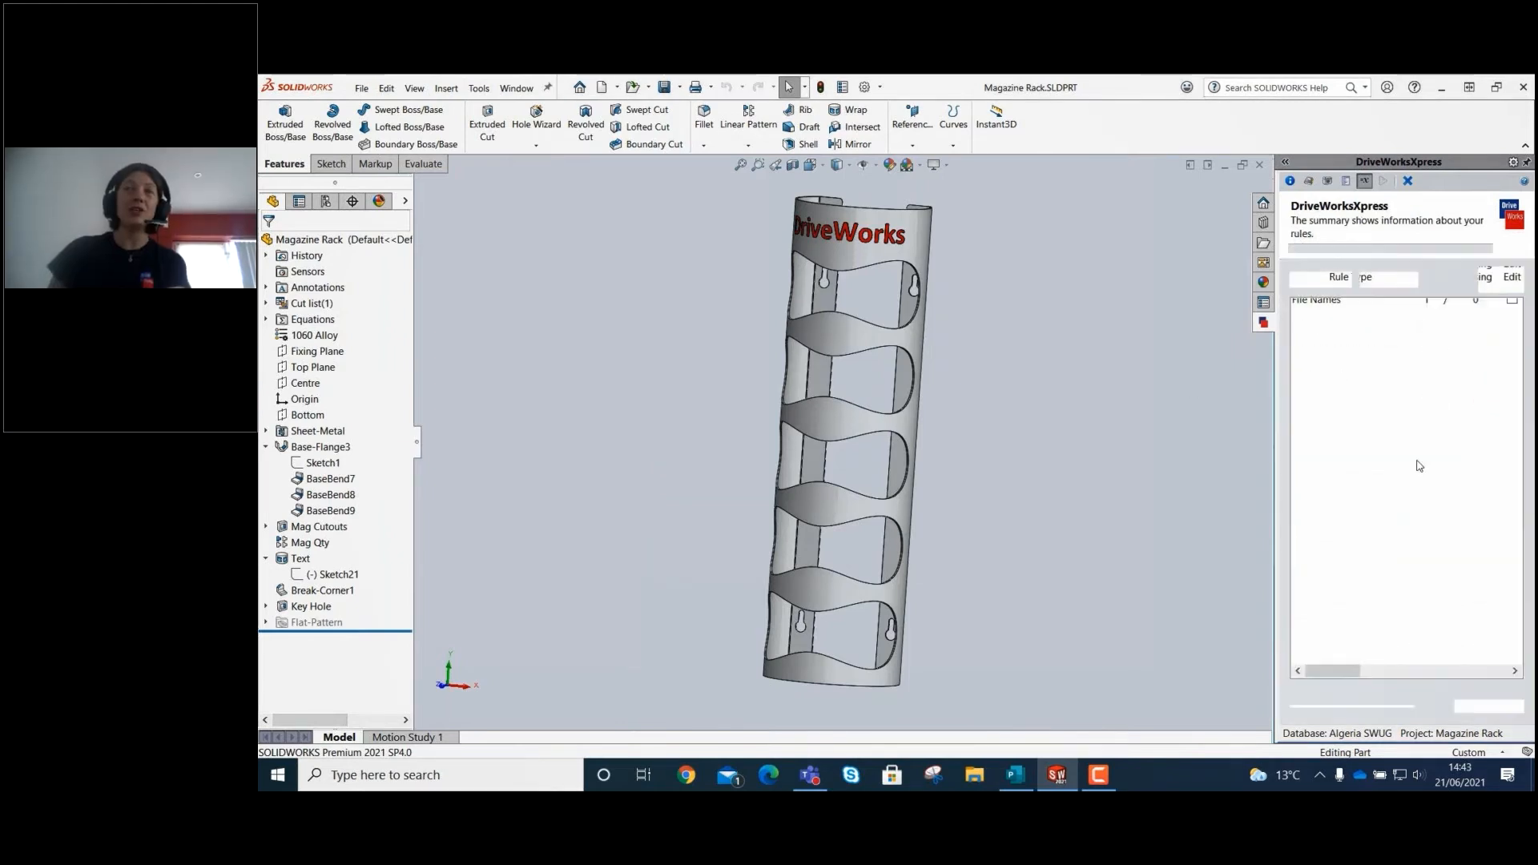
pyautogui.click(1332, 328)
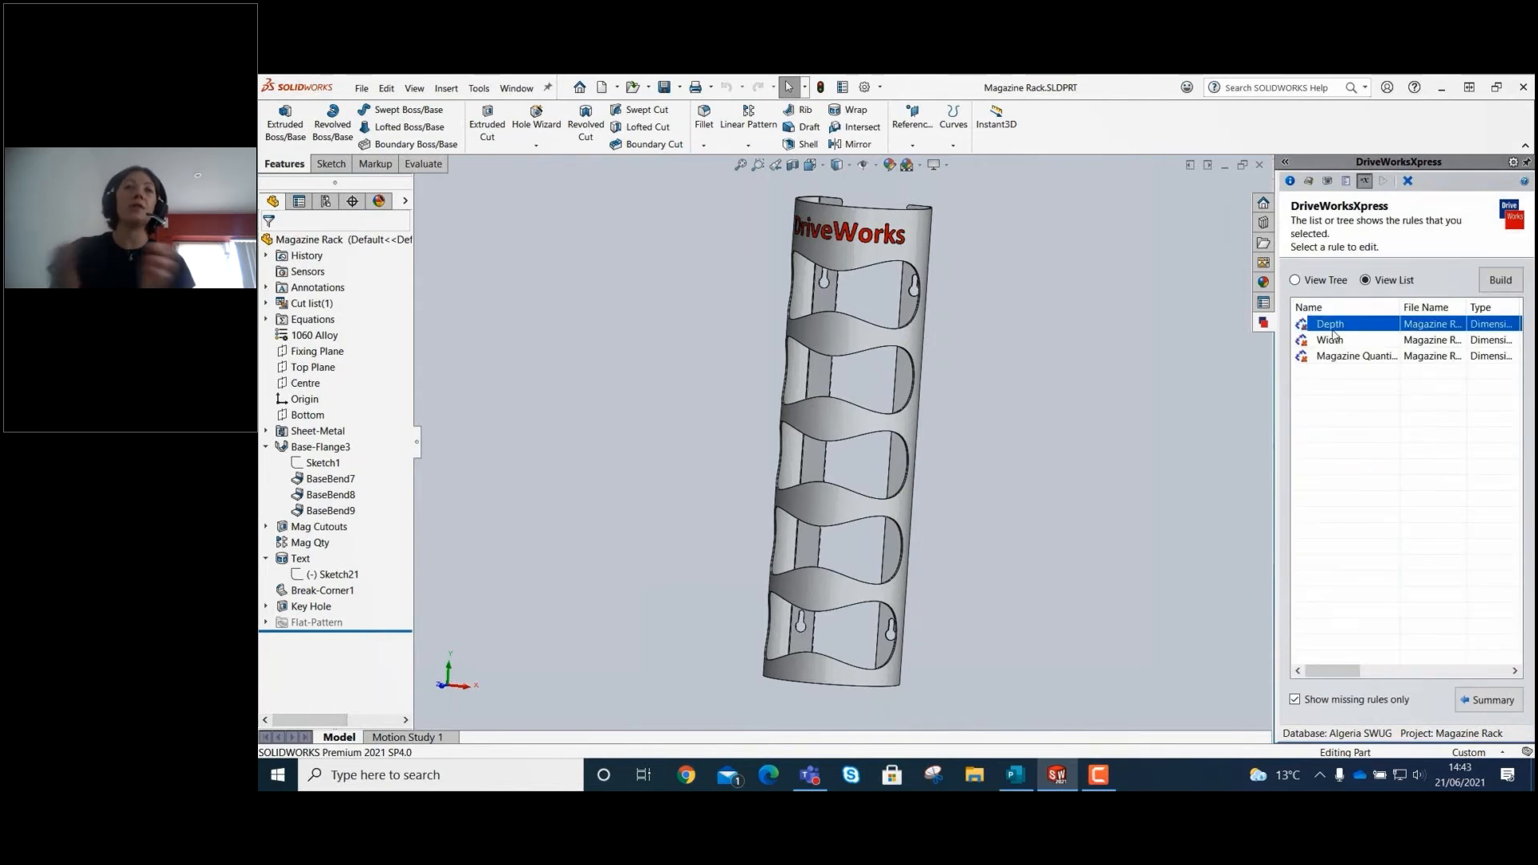
pyautogui.click(1501, 279)
pyautogui.click(706, 356)
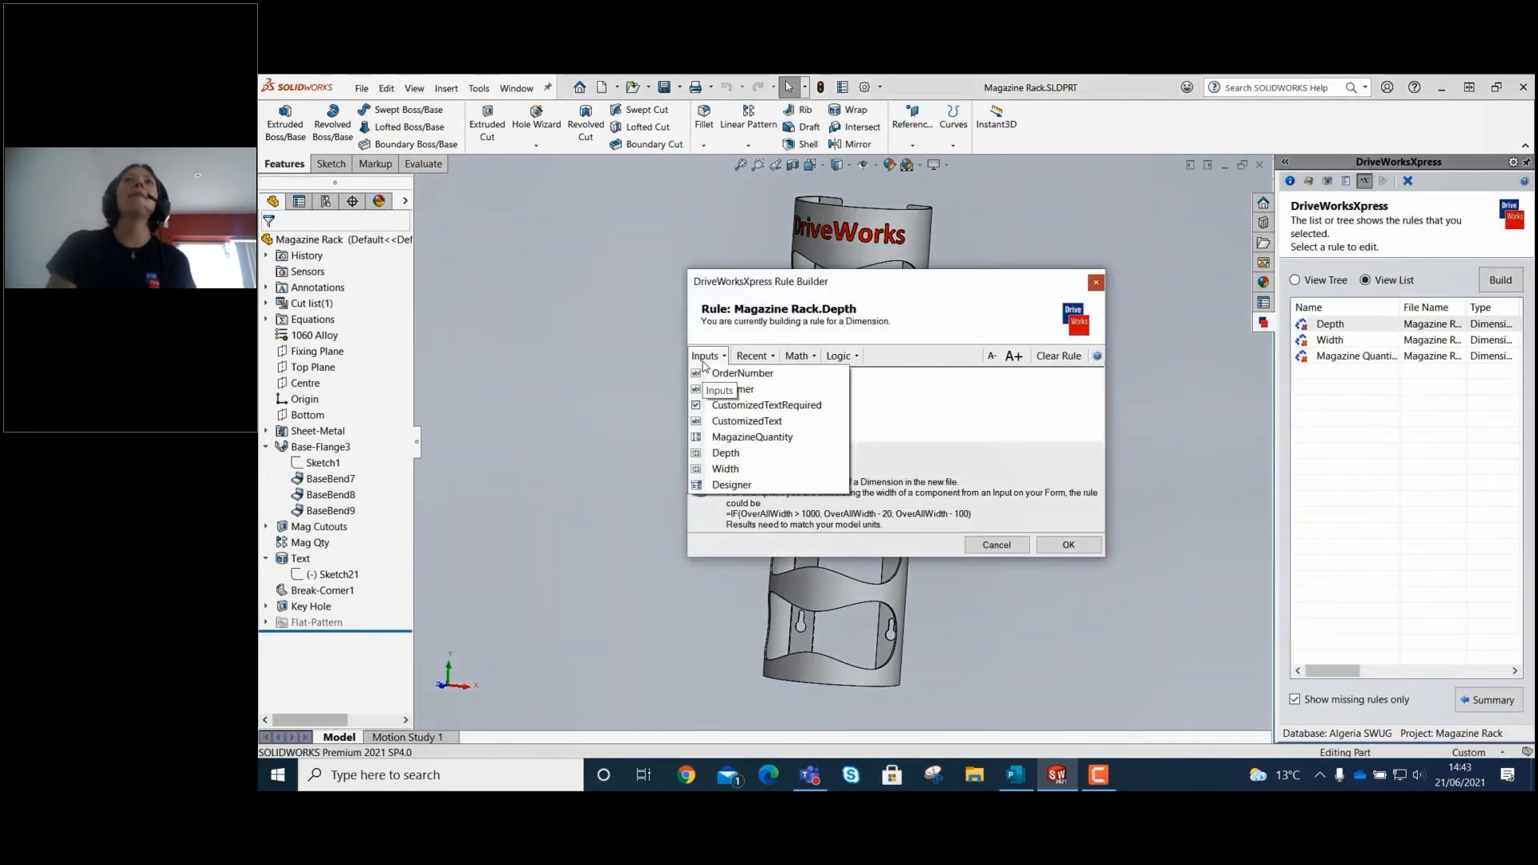
pyautogui.click(725, 456)
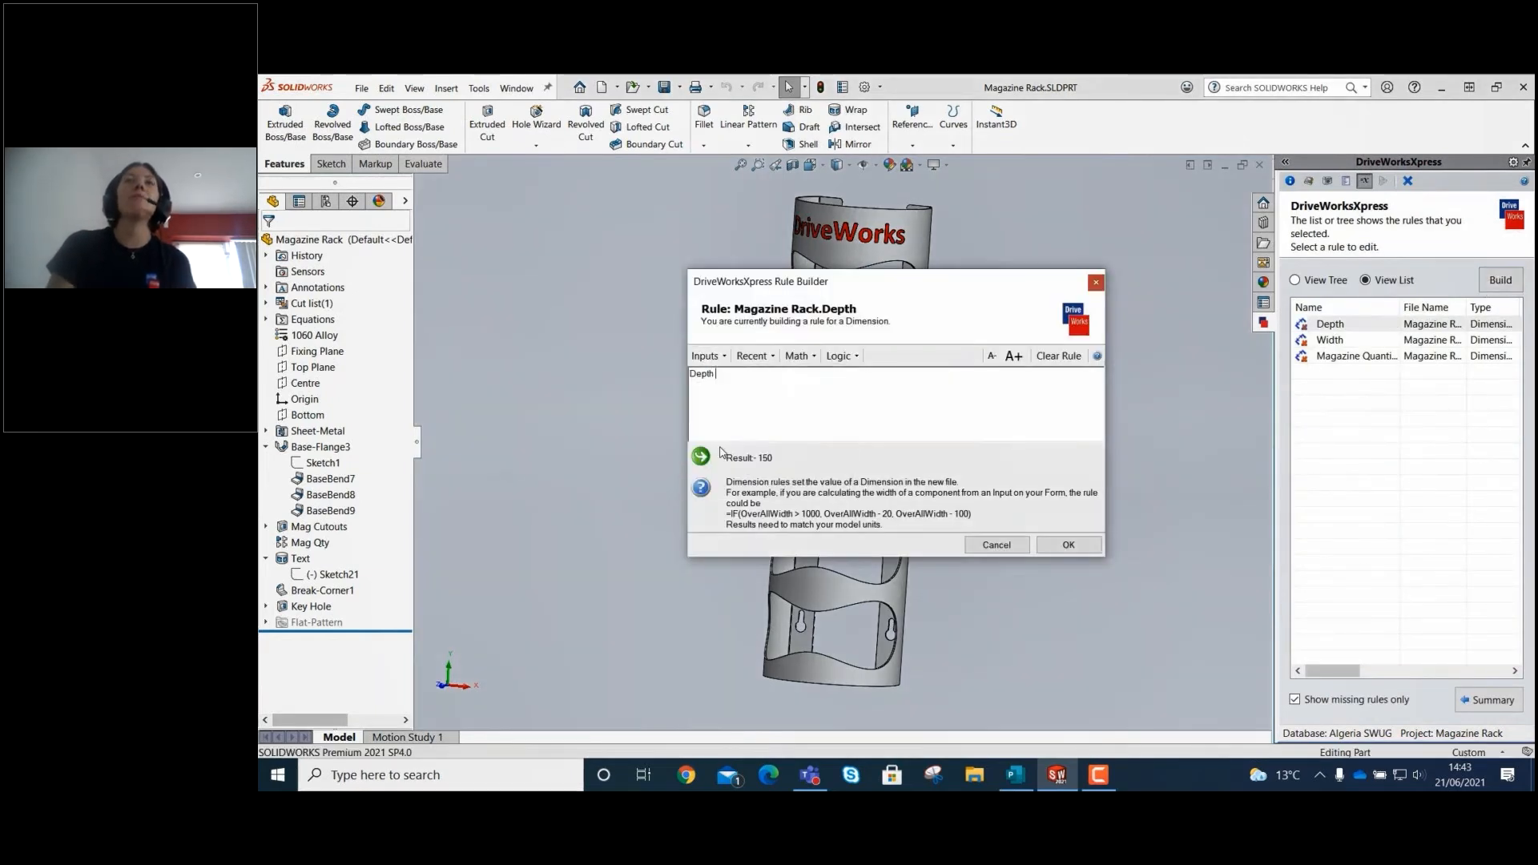
pyautogui.click(1069, 544)
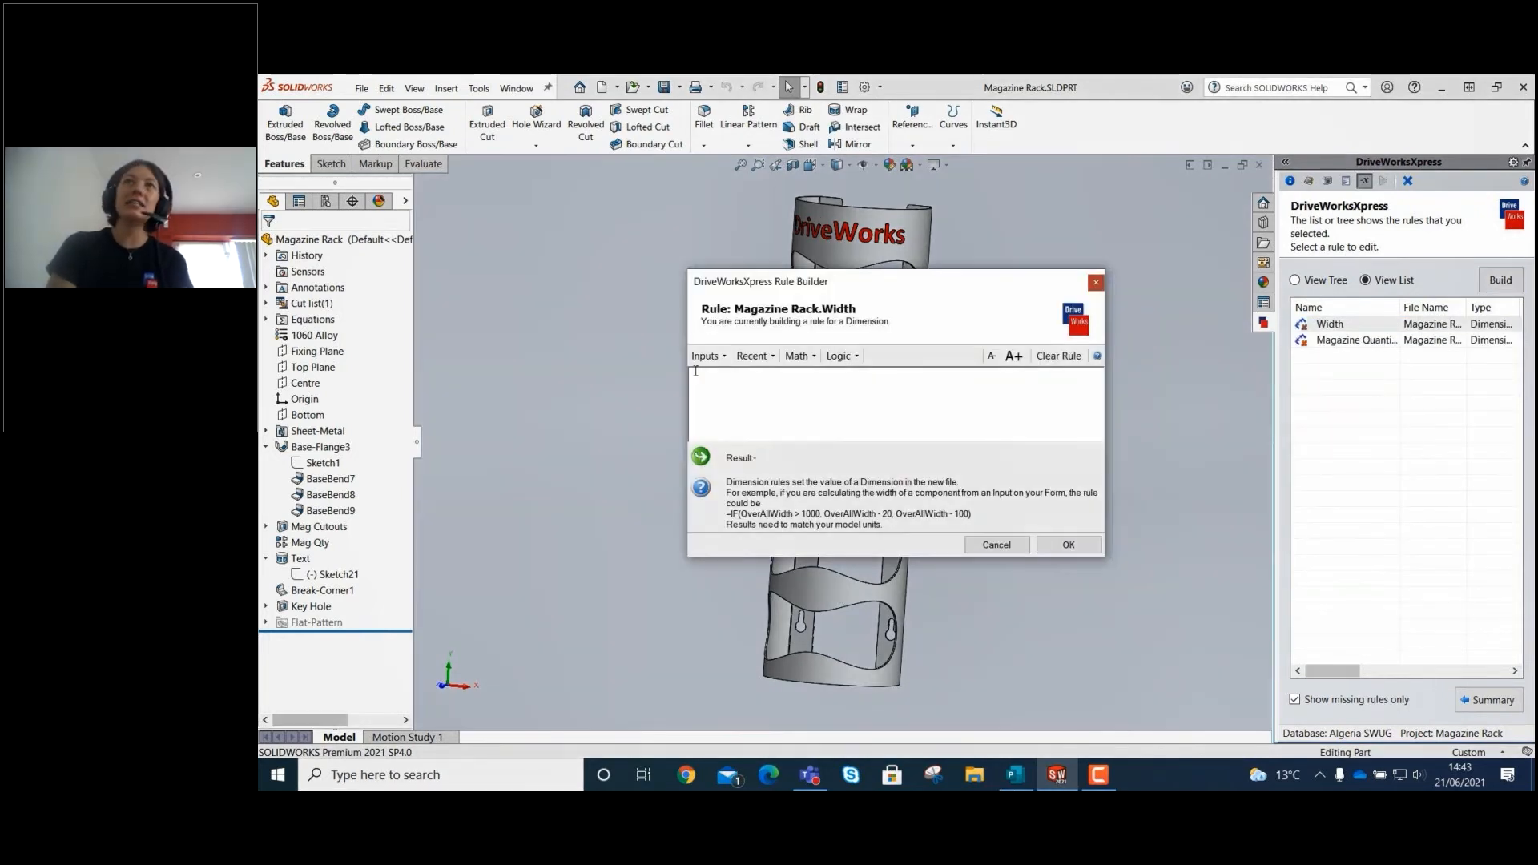
# Build the Width dimension rule from the Width input and accept it.
pyautogui.click(707, 356)
pyautogui.click(729, 471)
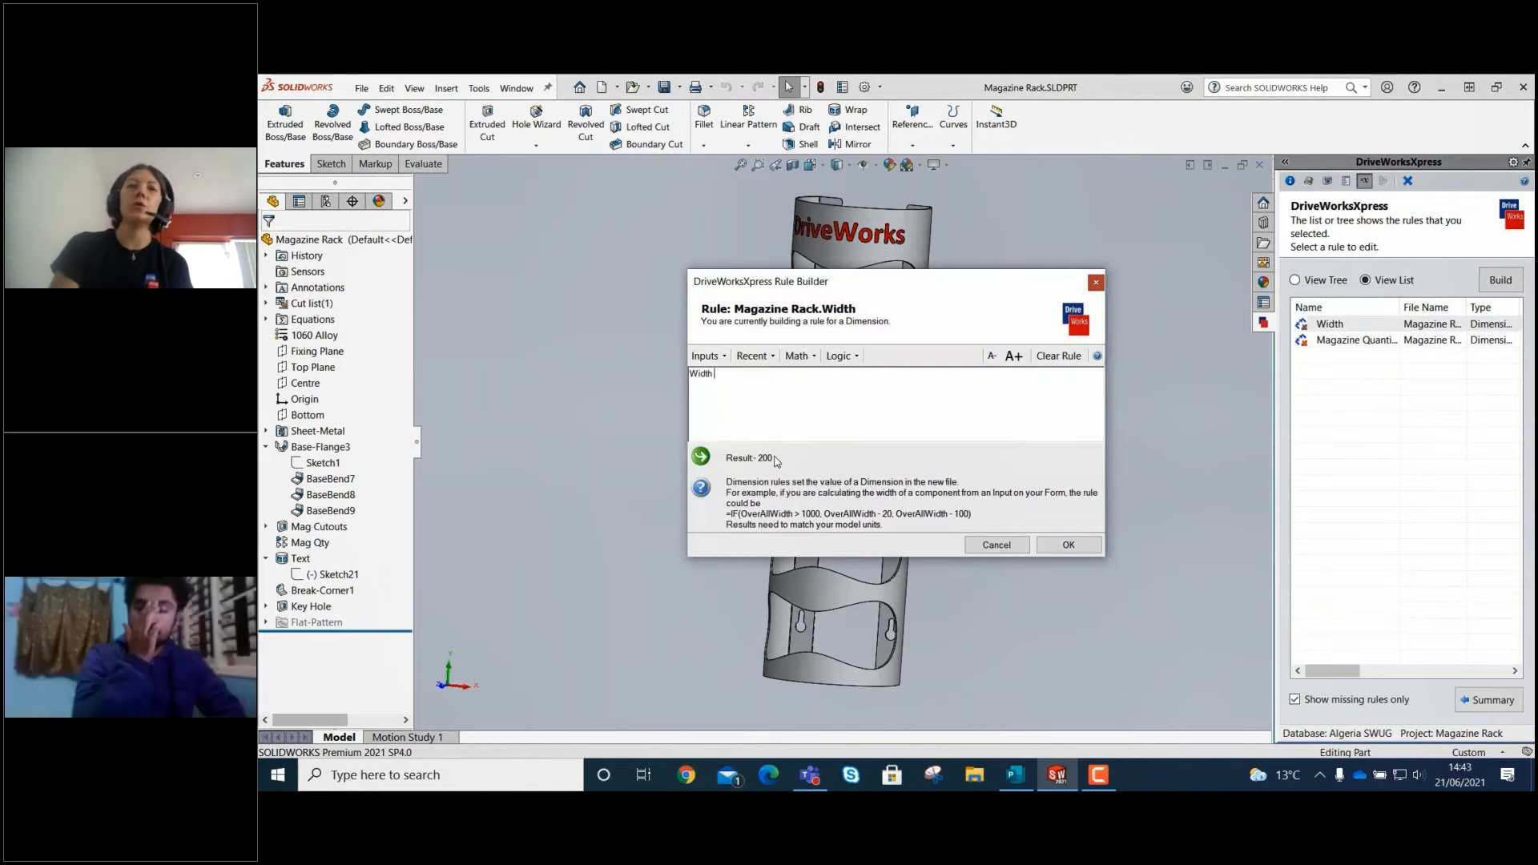
pyautogui.click(1068, 544)
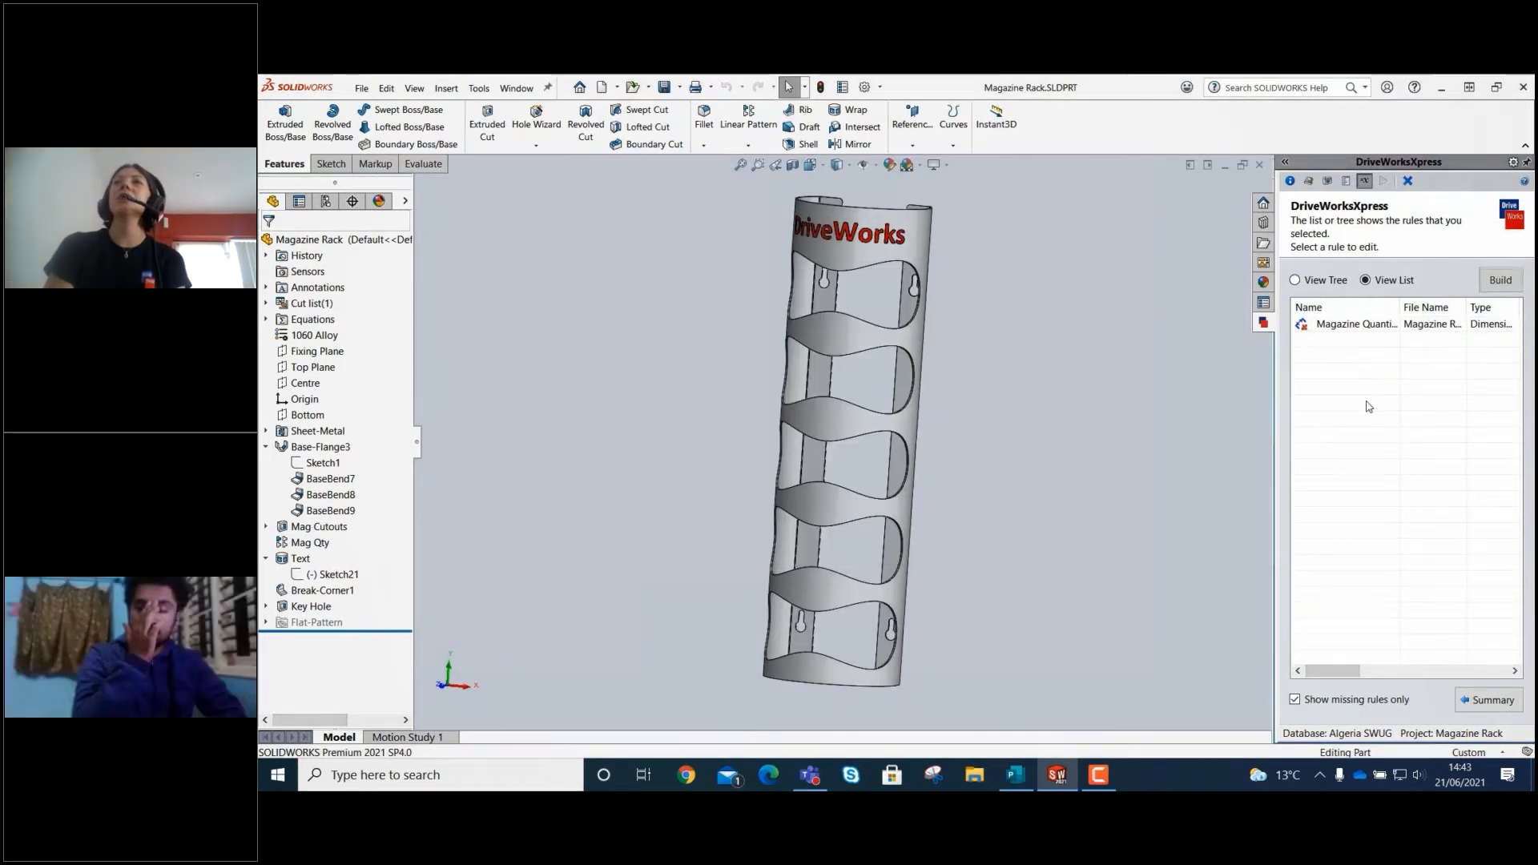
# Build the Magazine Quantity dimension rule from the MagazineQuantity input, accept it and return to the rules summary.
pyautogui.click(1354, 324)
pyautogui.click(1500, 281)
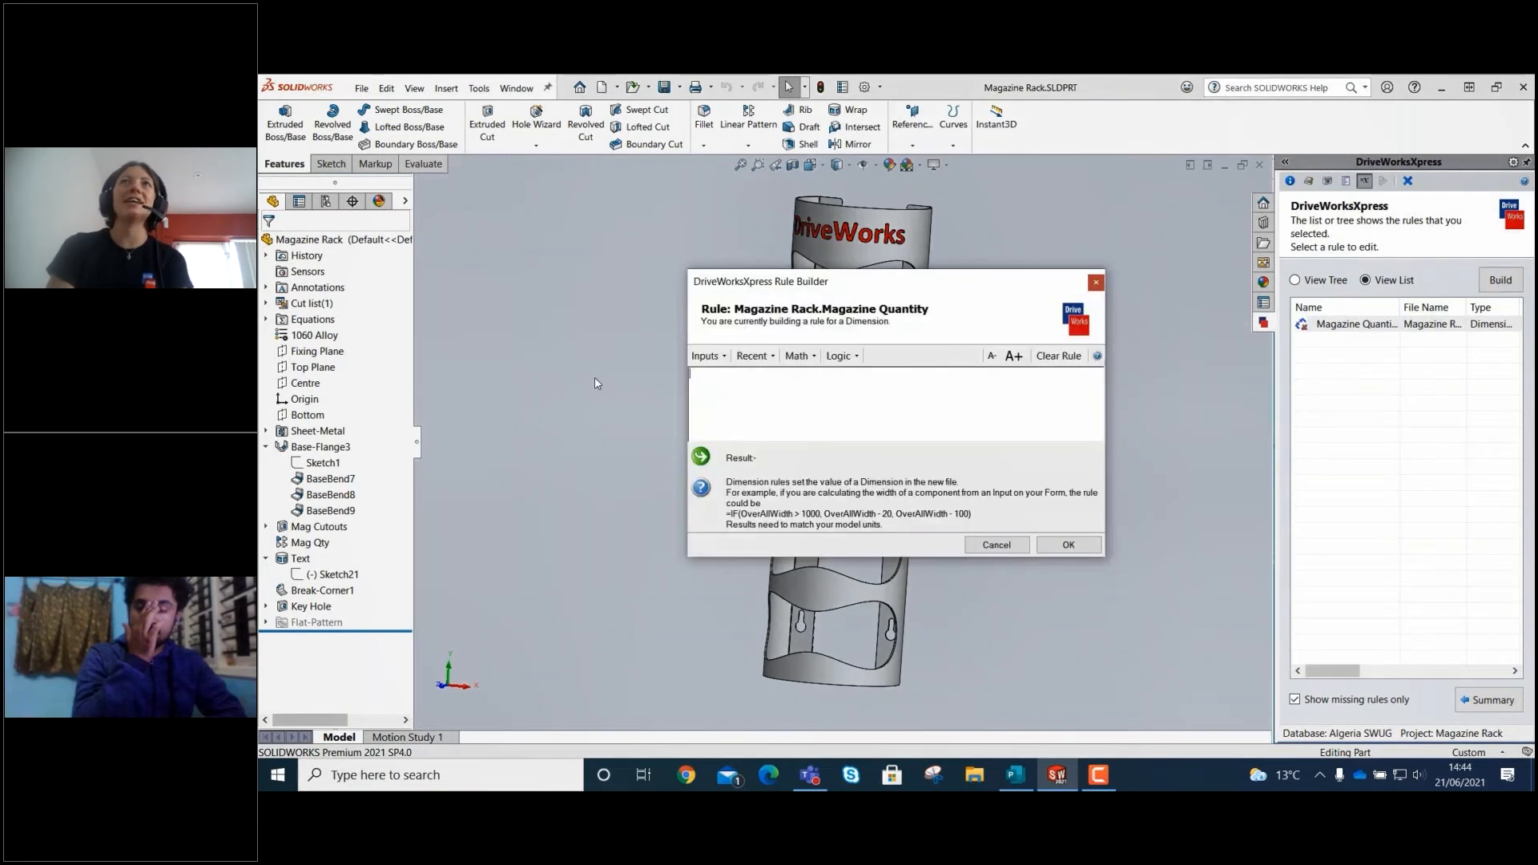
pyautogui.click(707, 355)
pyautogui.click(764, 439)
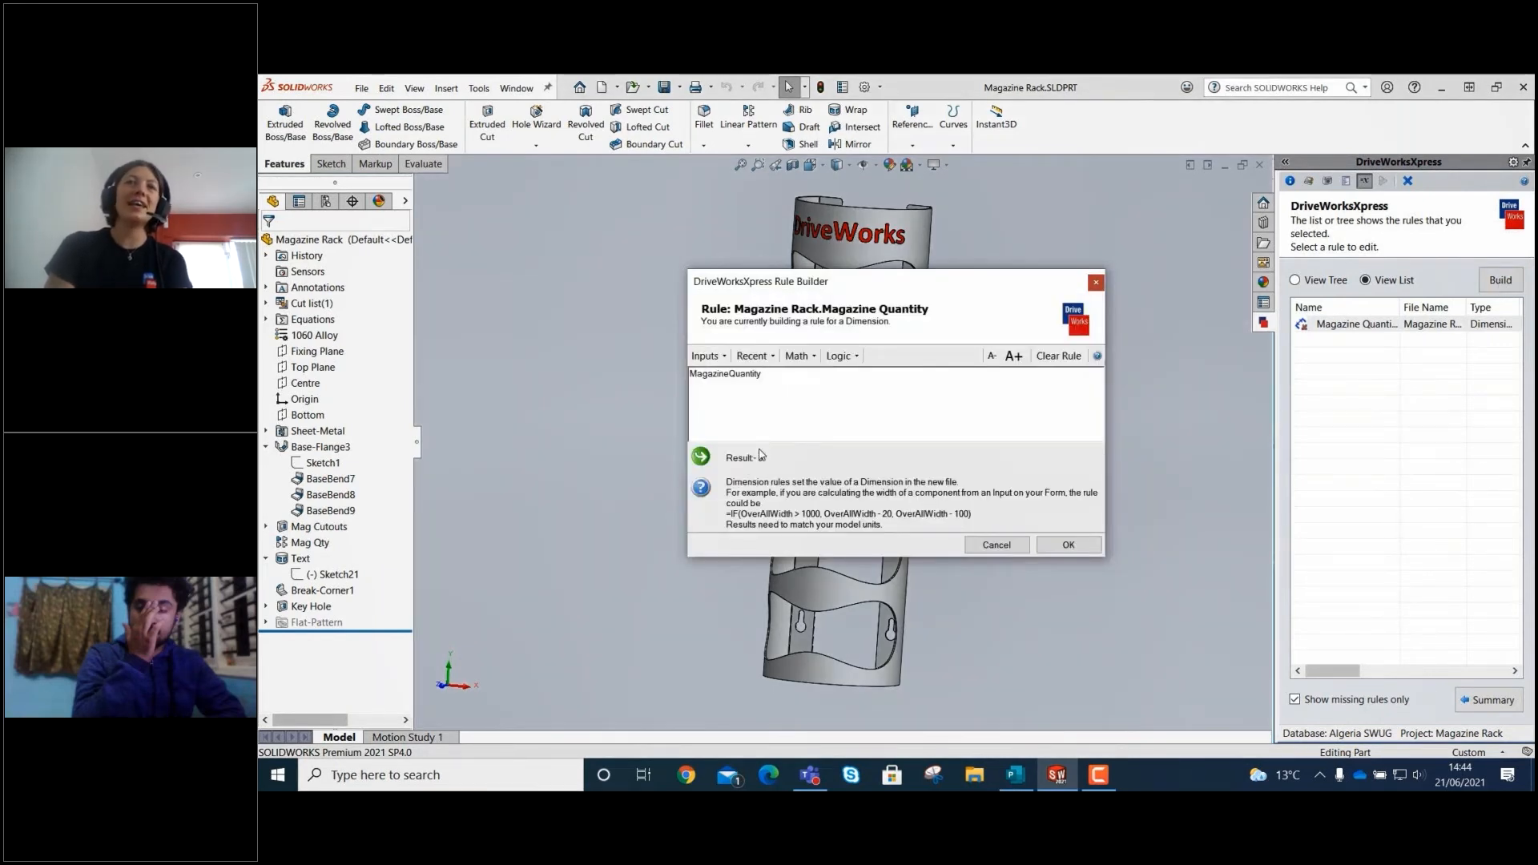
pyautogui.click(1068, 545)
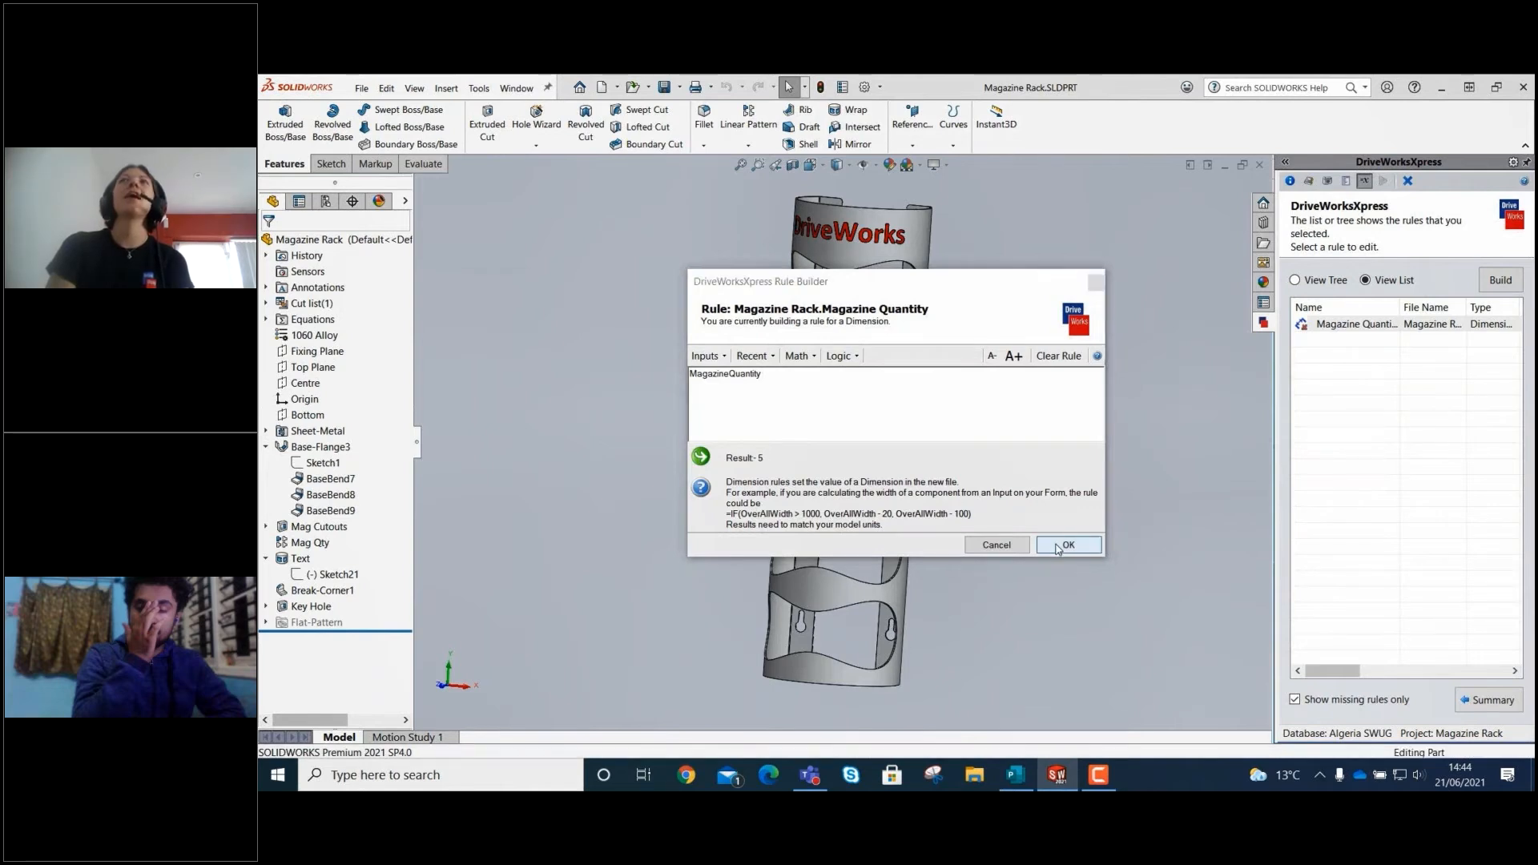
pyautogui.click(1489, 700)
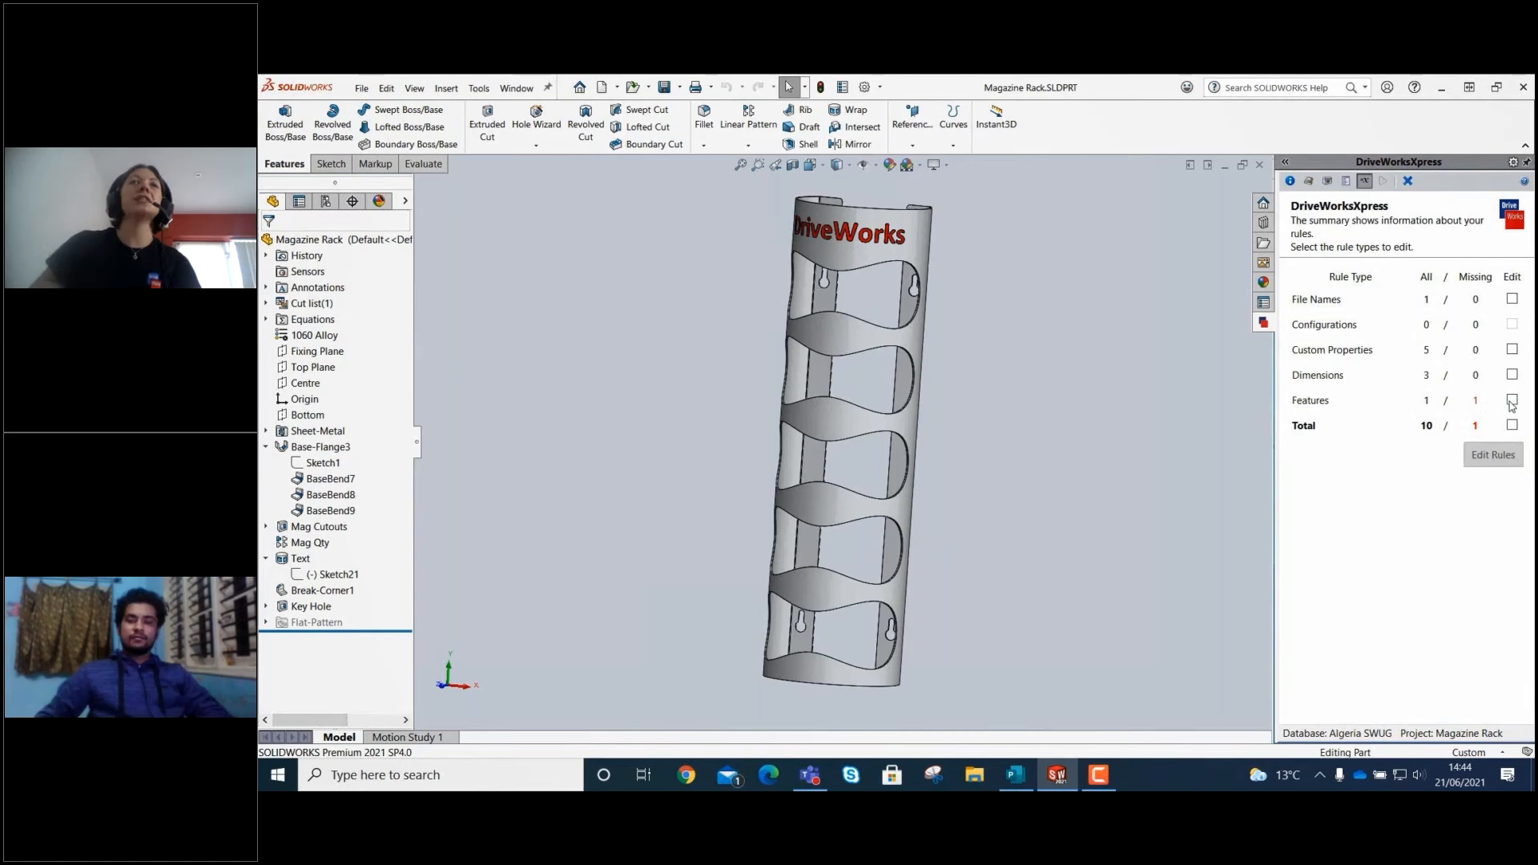
# Start the Text feature rule in enlarged rule text as an IF function with the condition CustomizedTextRequired =TRUE.
pyautogui.click(1513, 400)
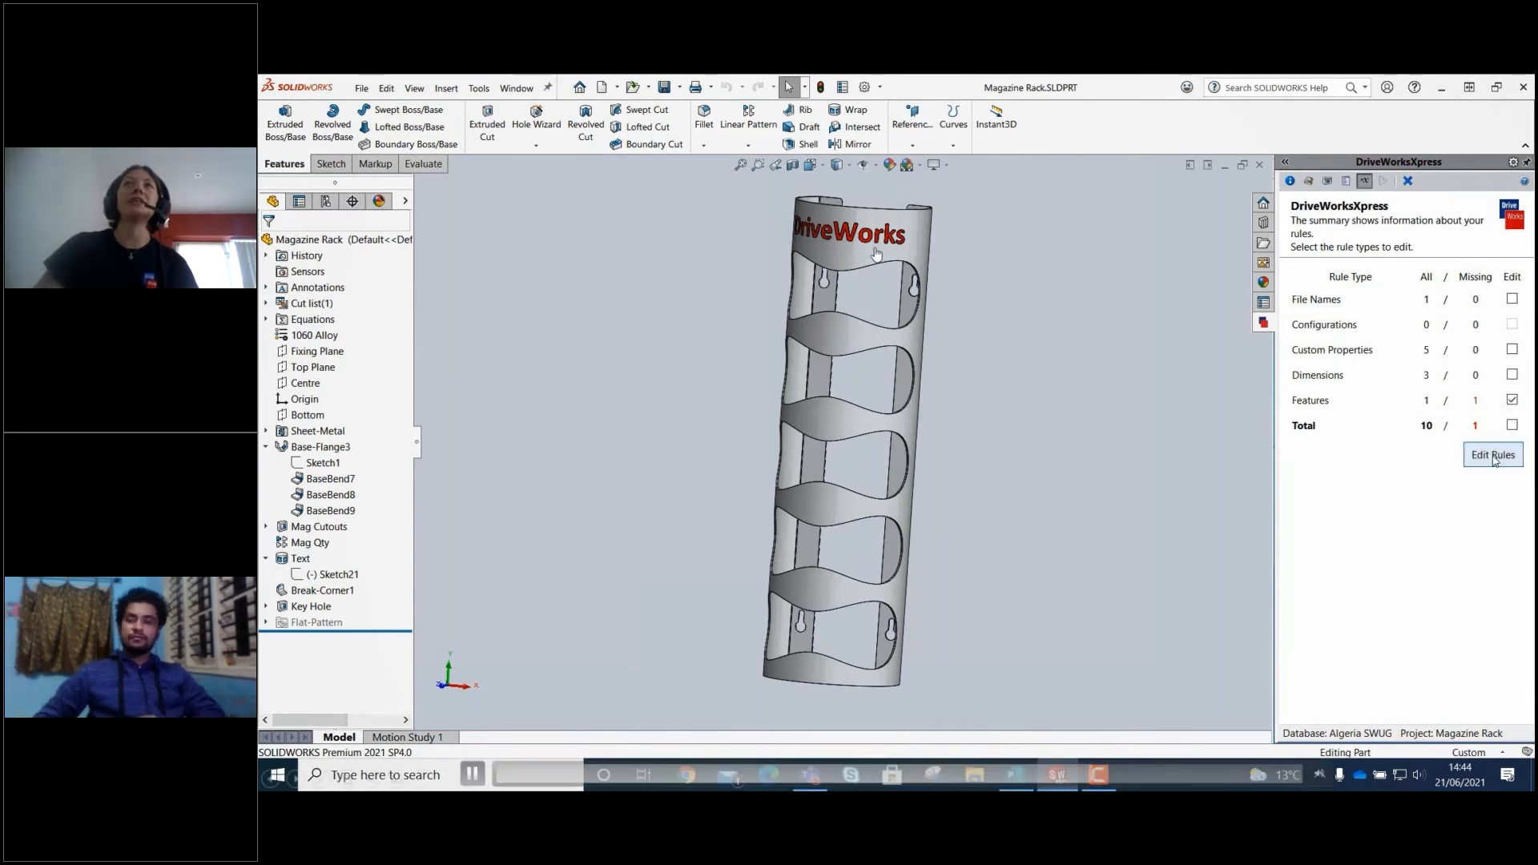
pyautogui.click(1494, 454)
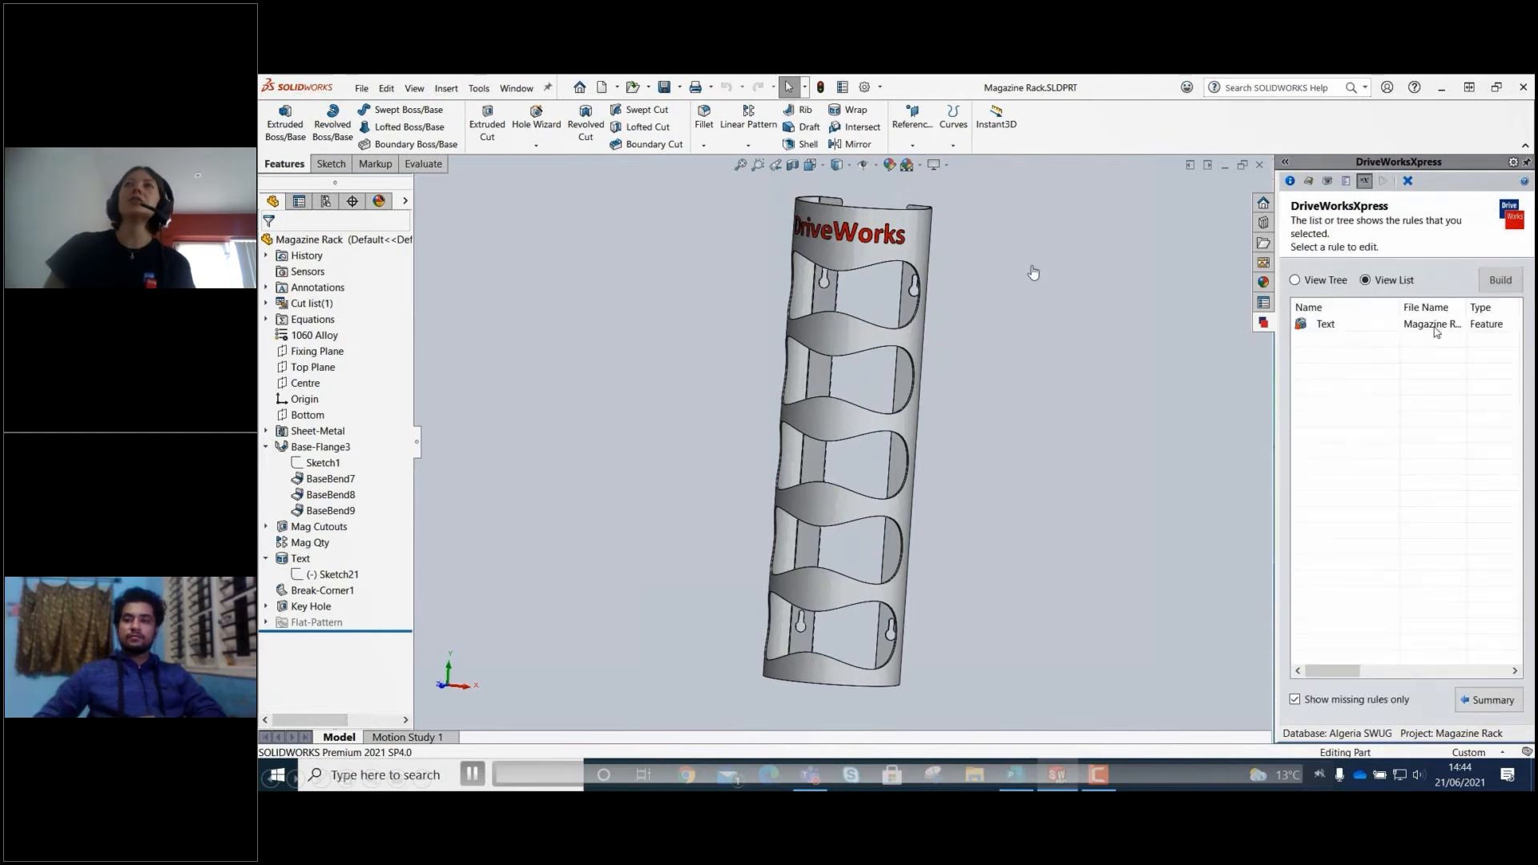
pyautogui.click(1497, 324)
pyautogui.click(1501, 282)
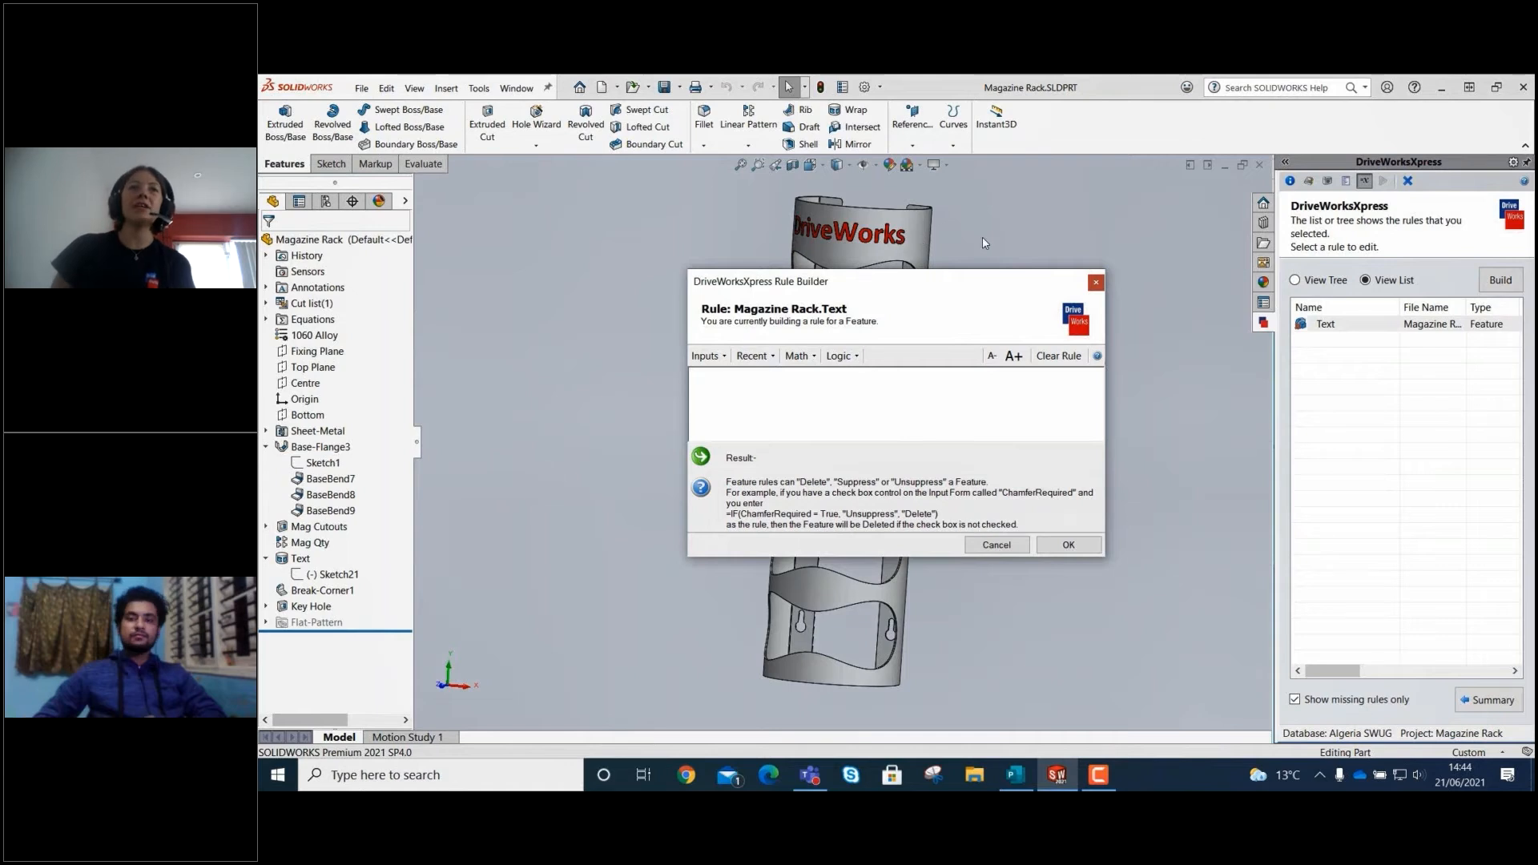
pyautogui.click(1015, 358)
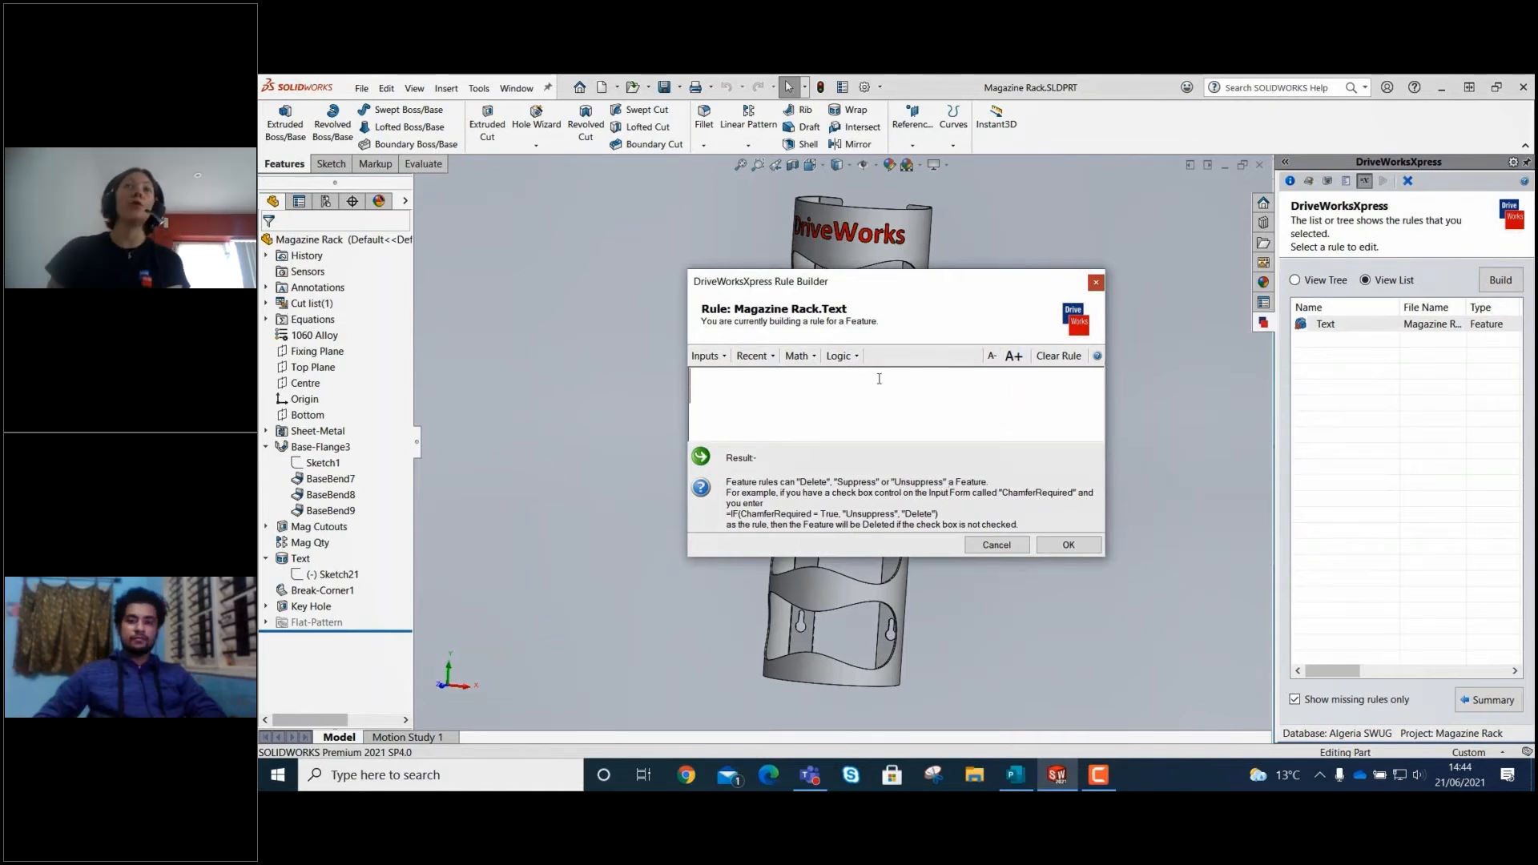
pyautogui.click(842, 356)
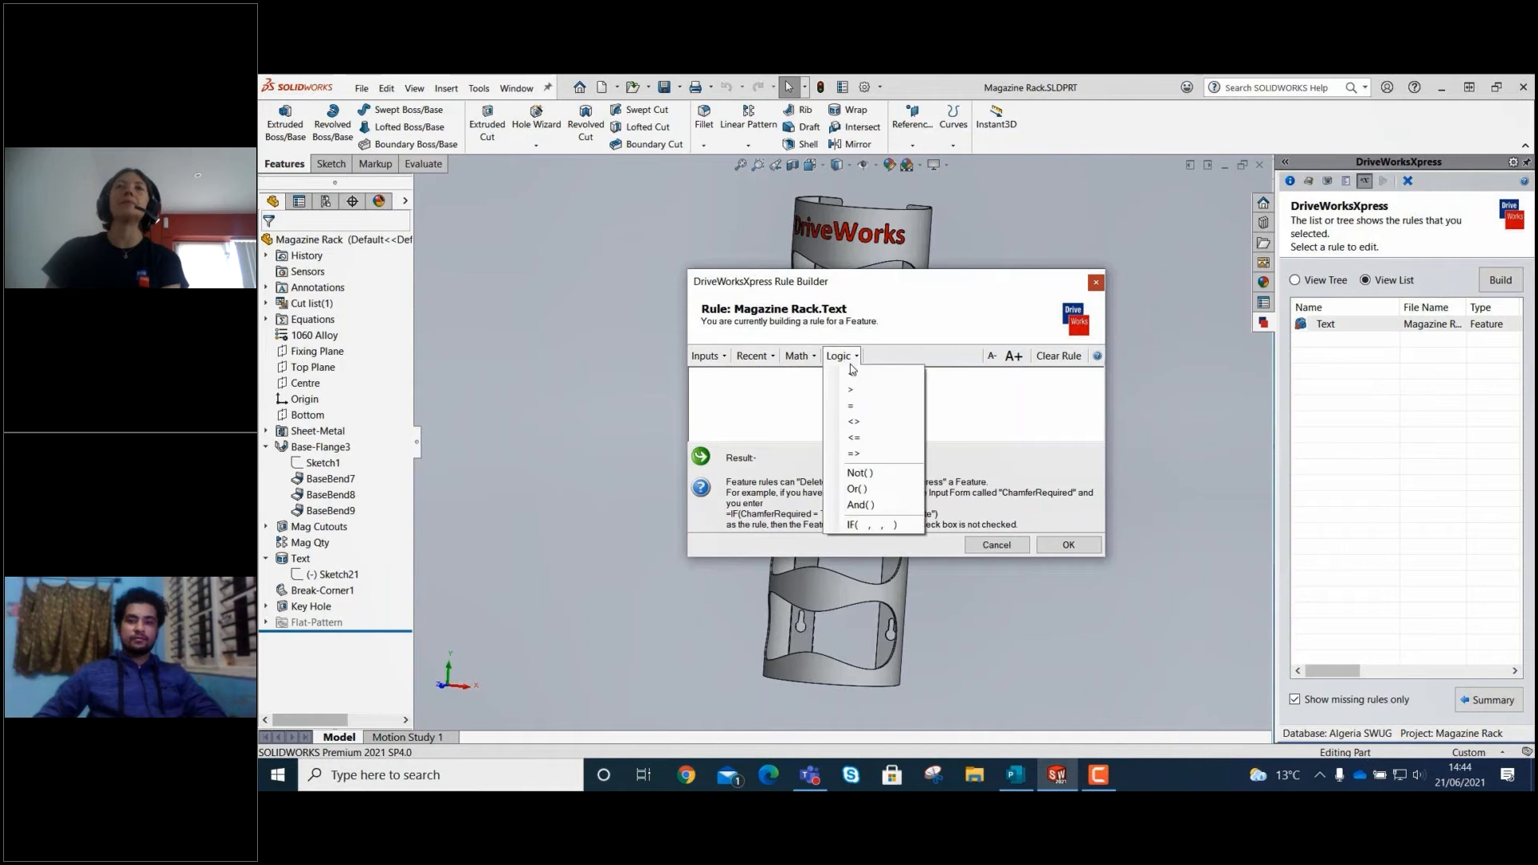
pyautogui.click(862, 525)
pyautogui.click(708, 356)
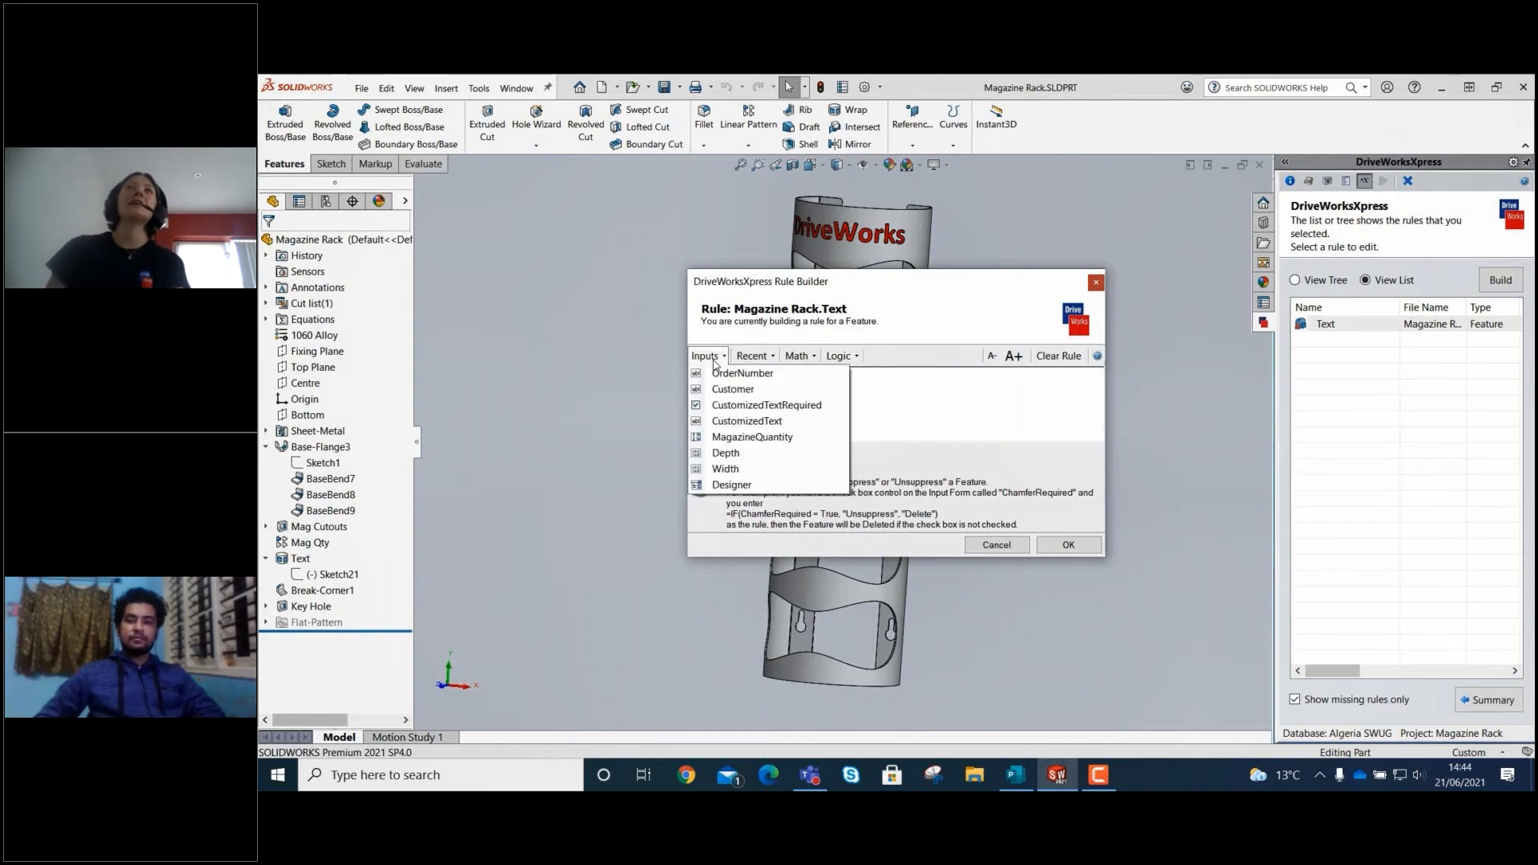
pyautogui.click(743, 406)
pyautogui.write('=TRUE  ,')
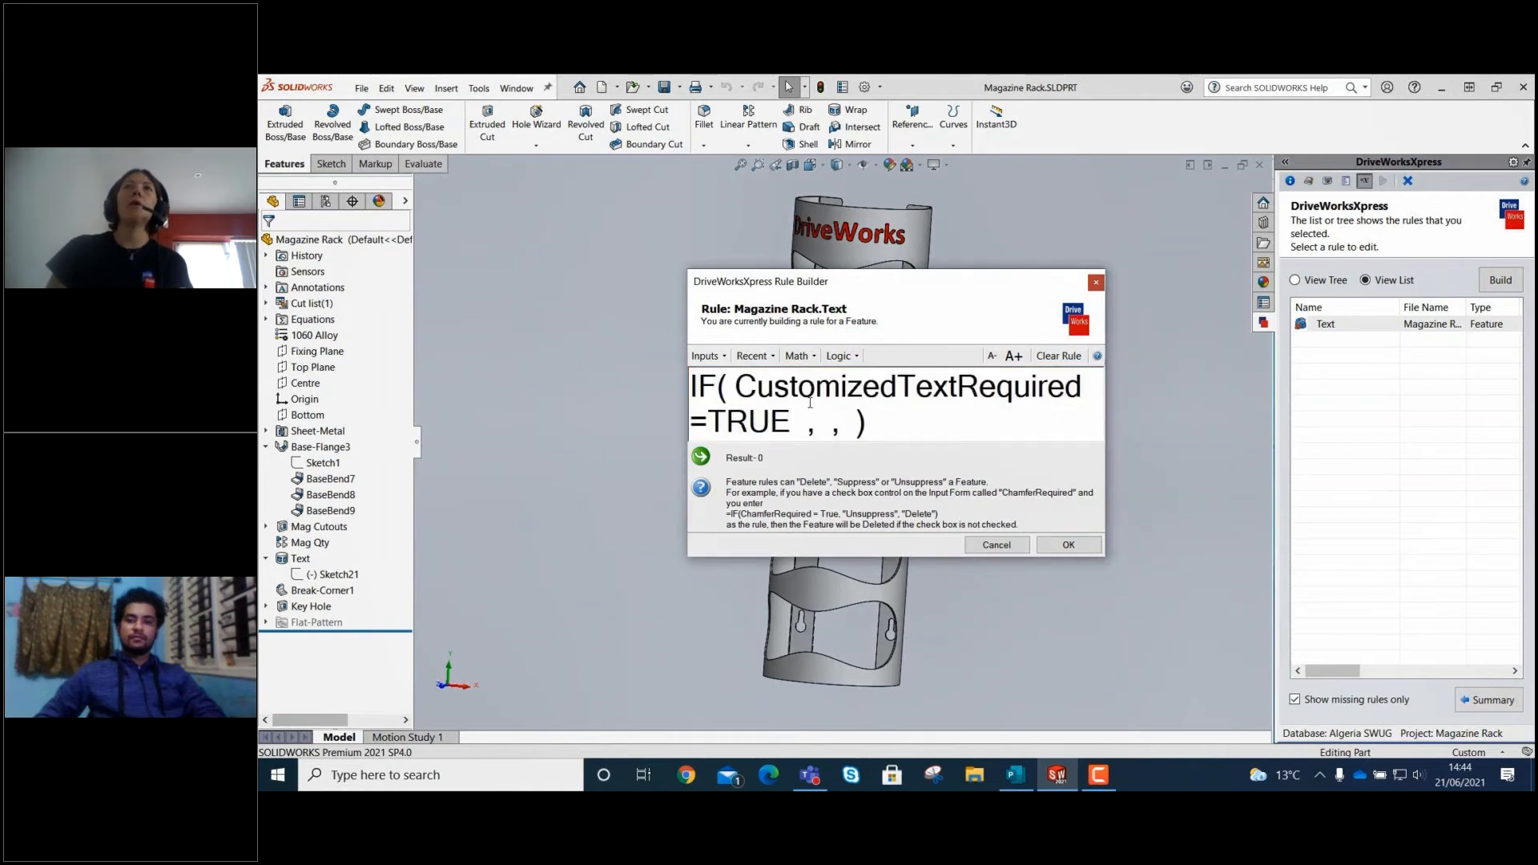
pyautogui.write('"UNSU')
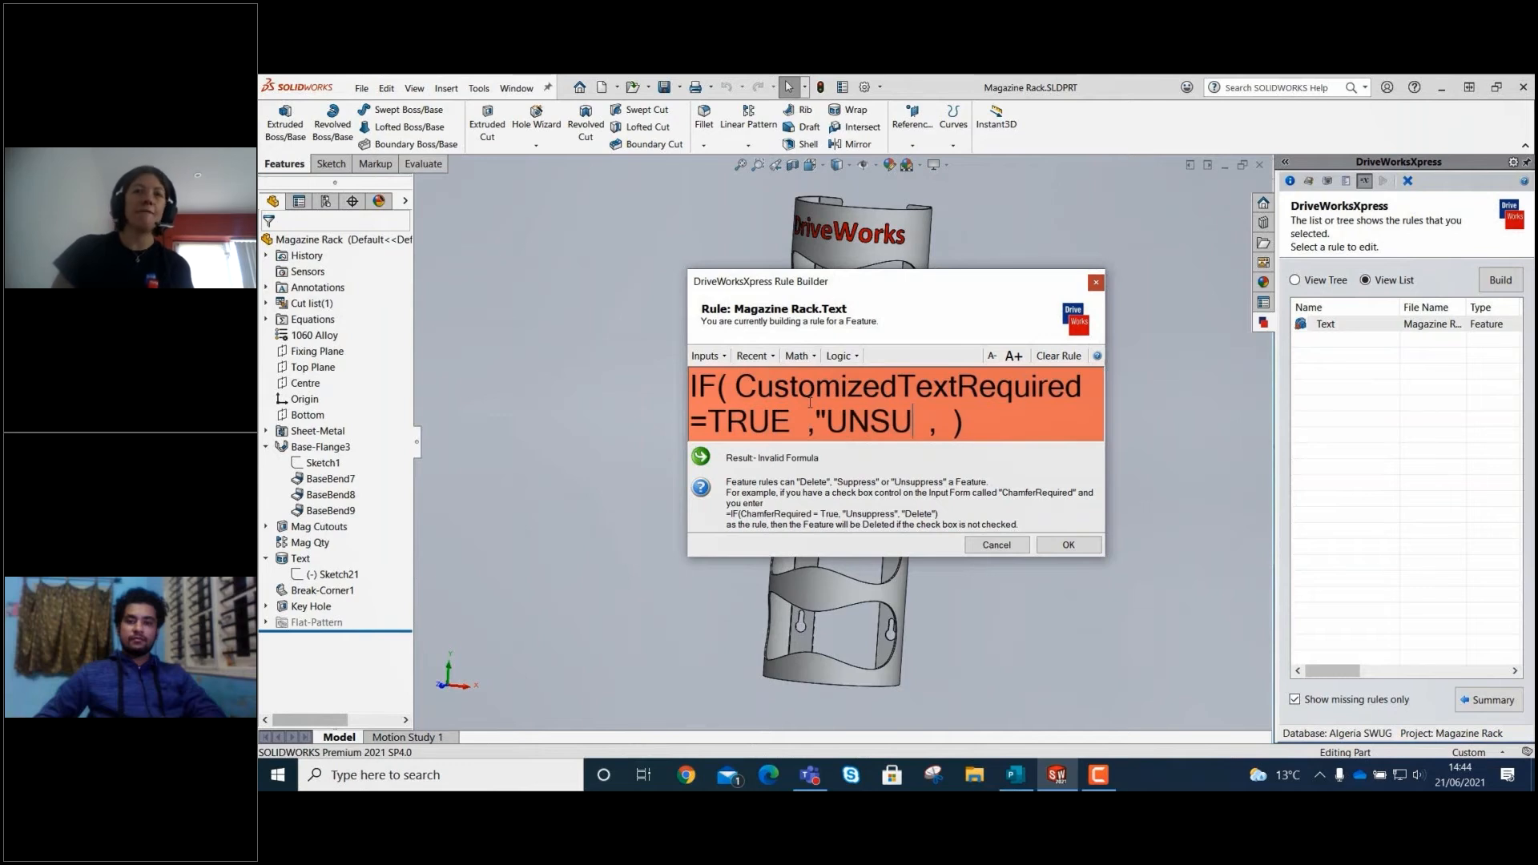
pyautogui.write('PPRESS')
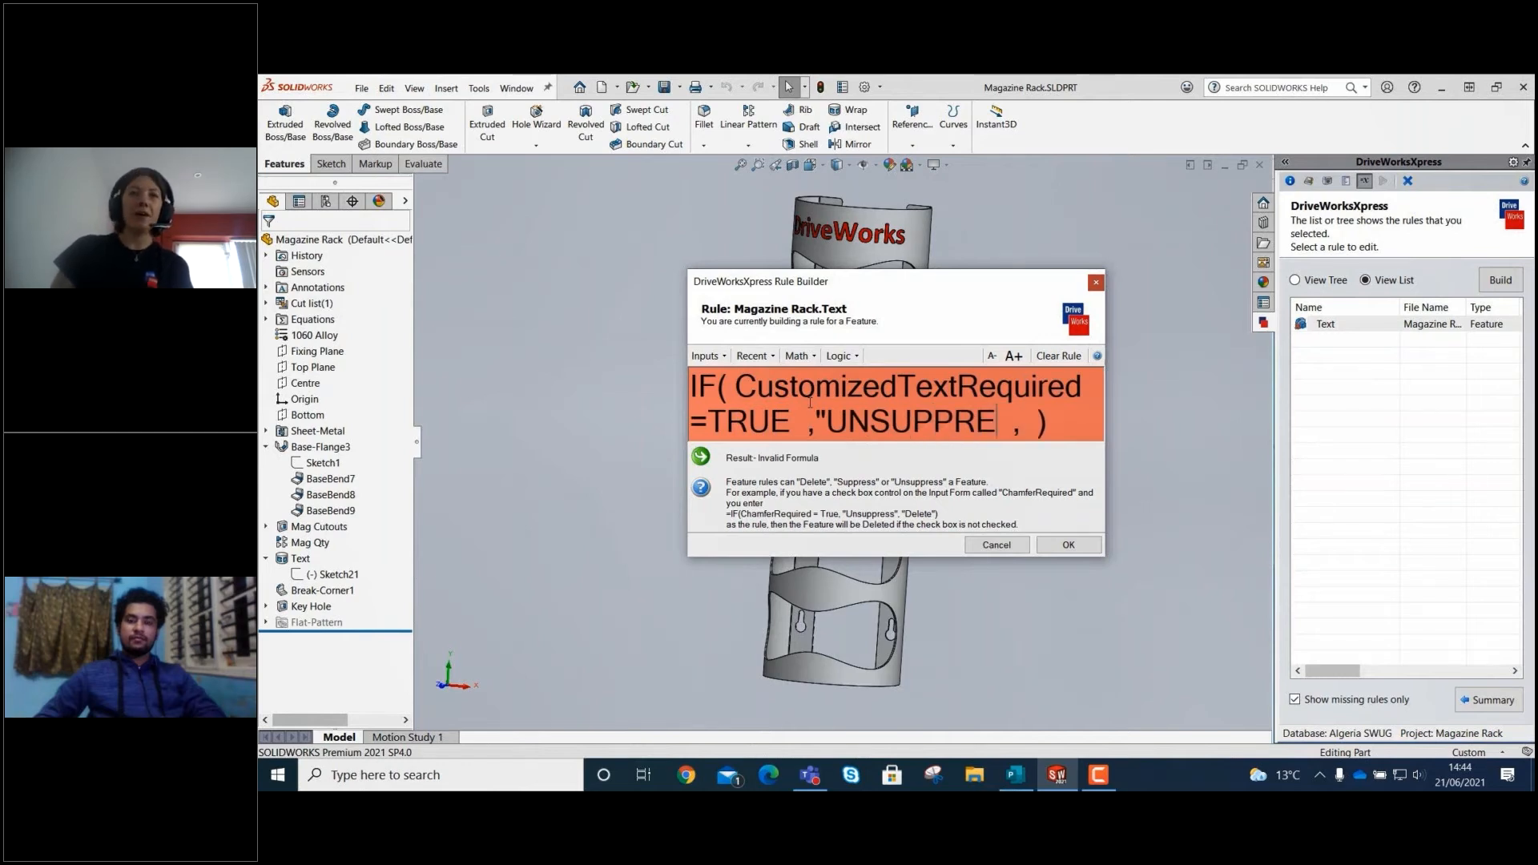
pyautogui.write('" ,')
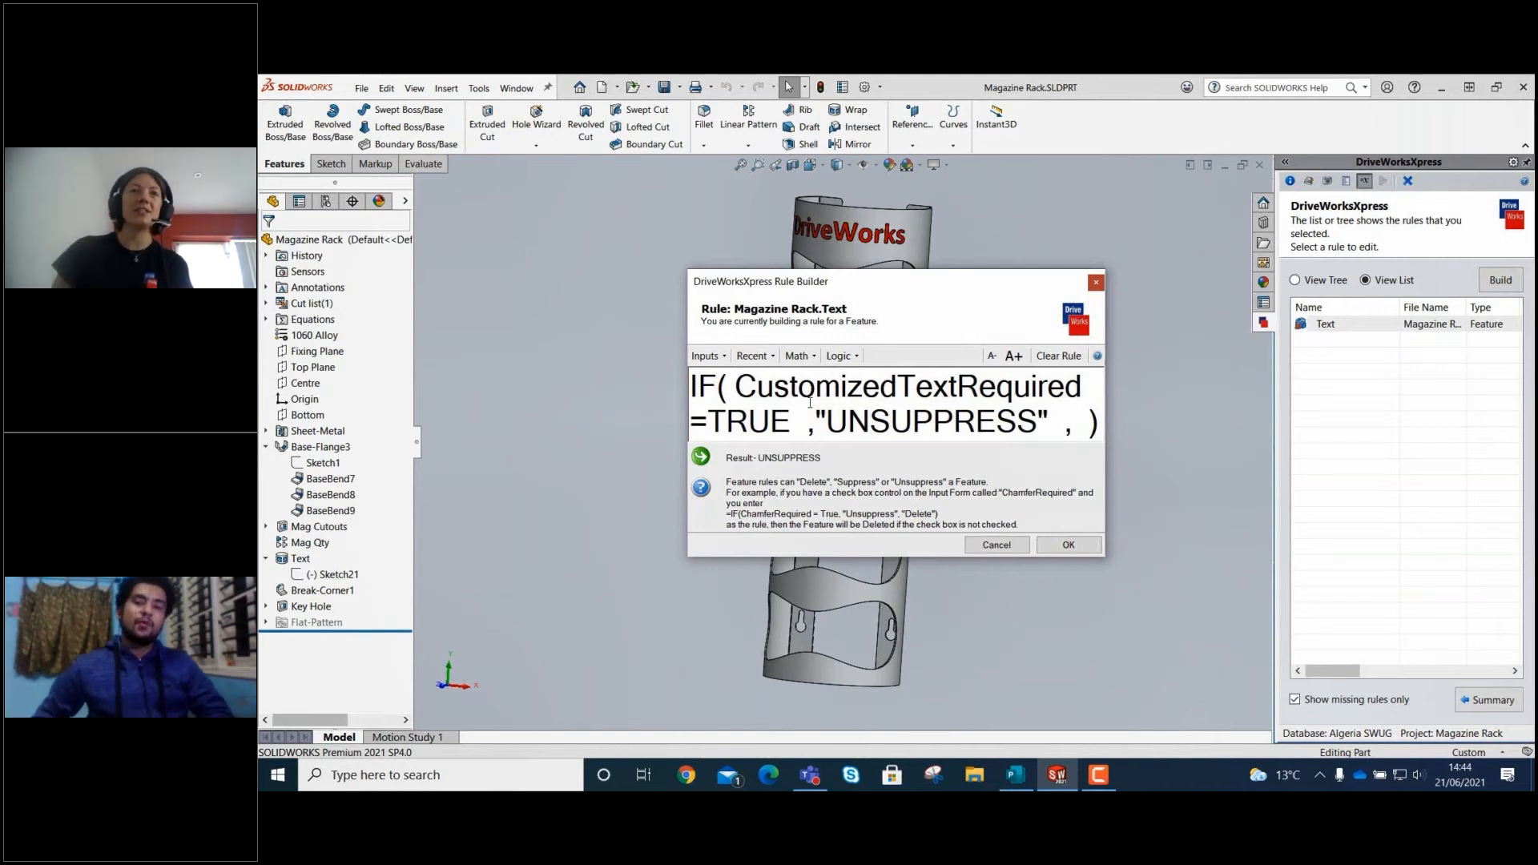
pyautogui.write('"Delete')
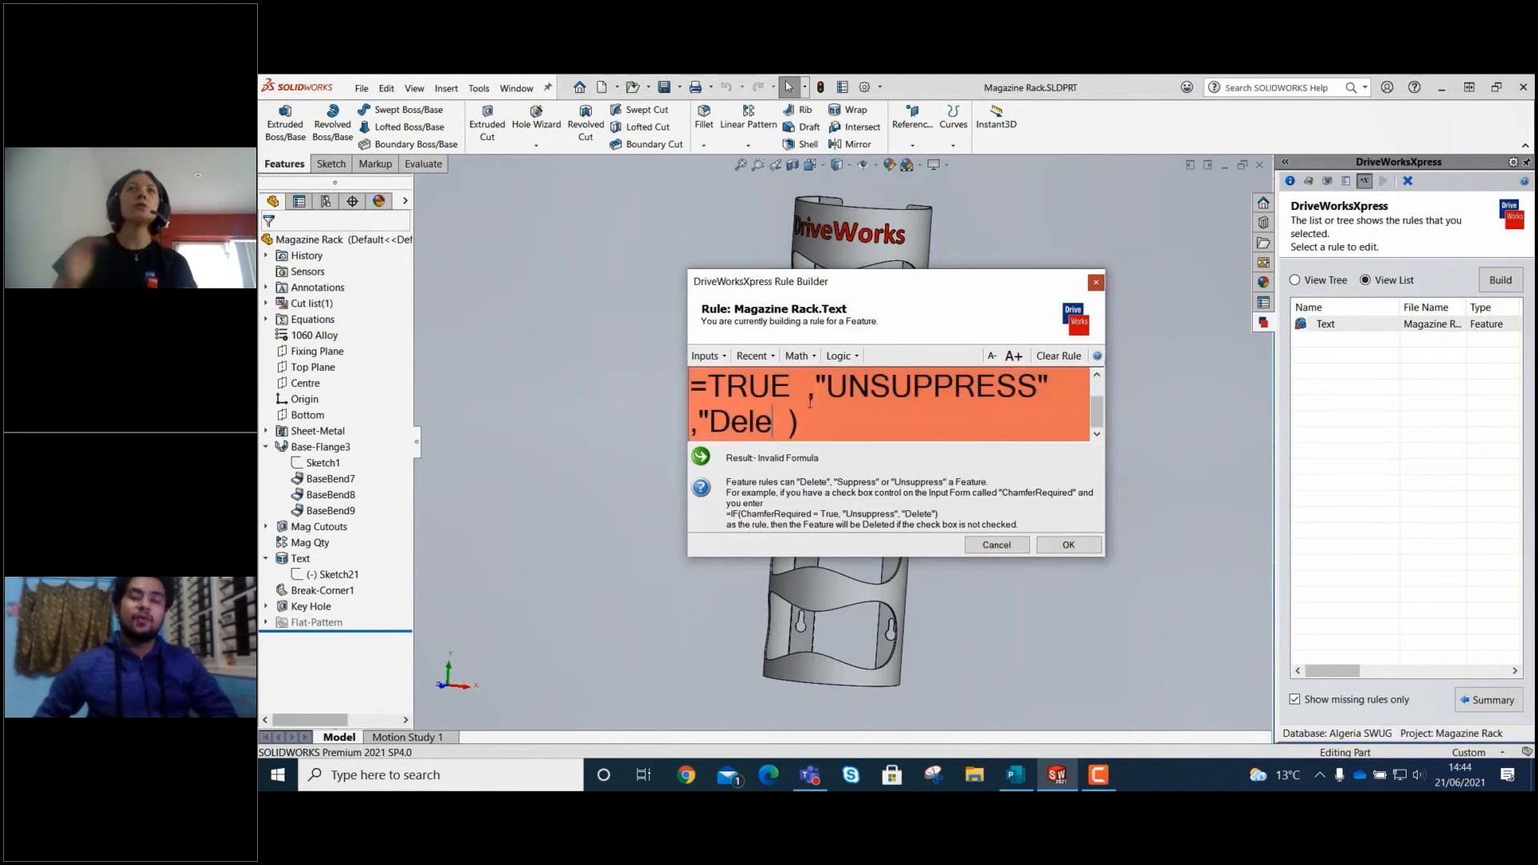
pyautogui.write('"')
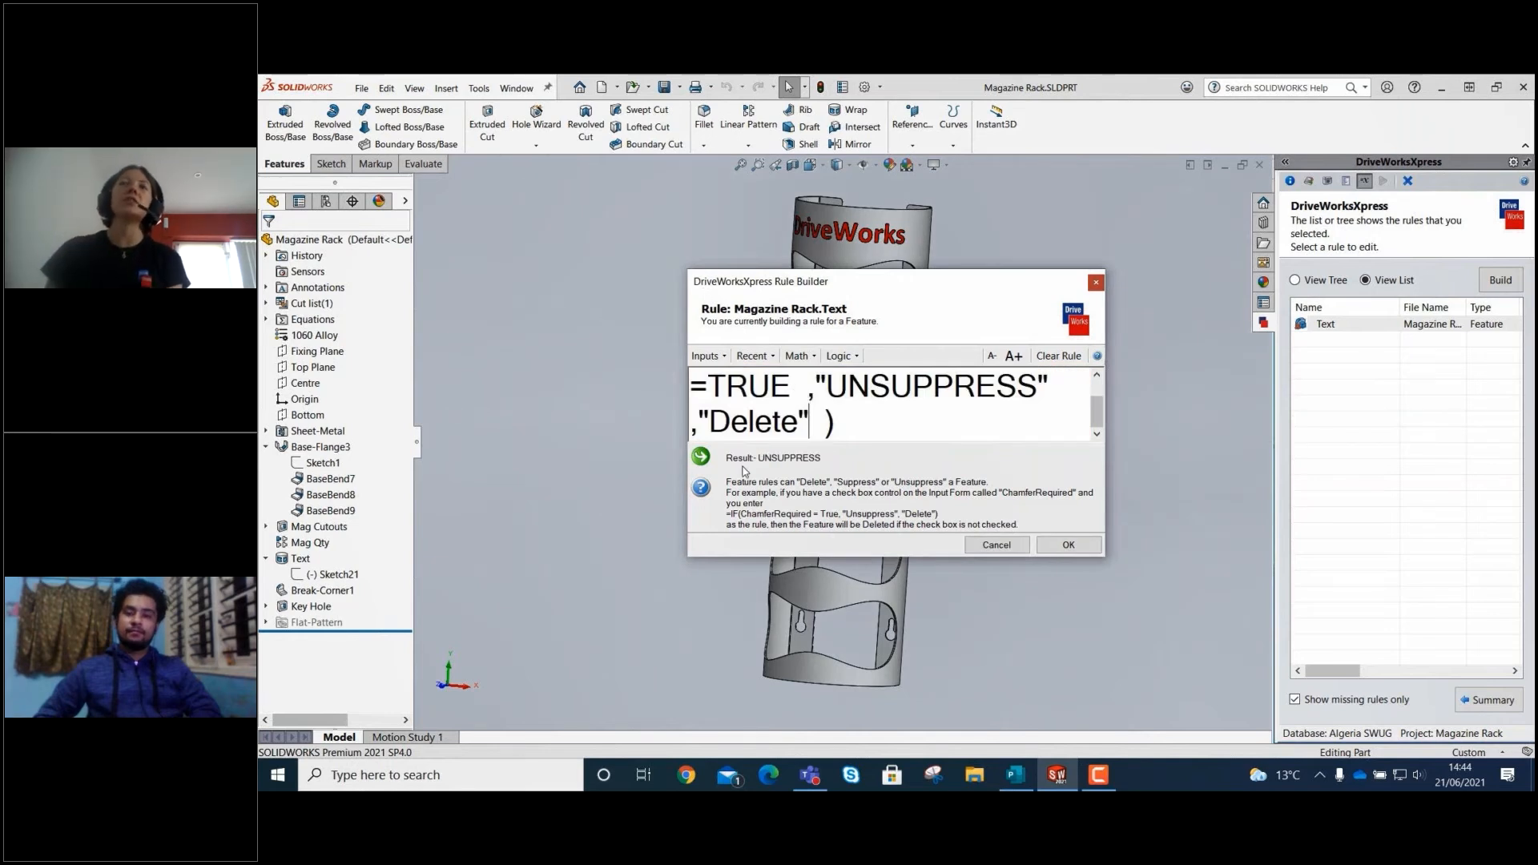
# Complete the Text feature rule with "UNSUPPRESS" as the true result and "Delete" as the false result, accept it and return to the summary.
pyautogui.click(1070, 545)
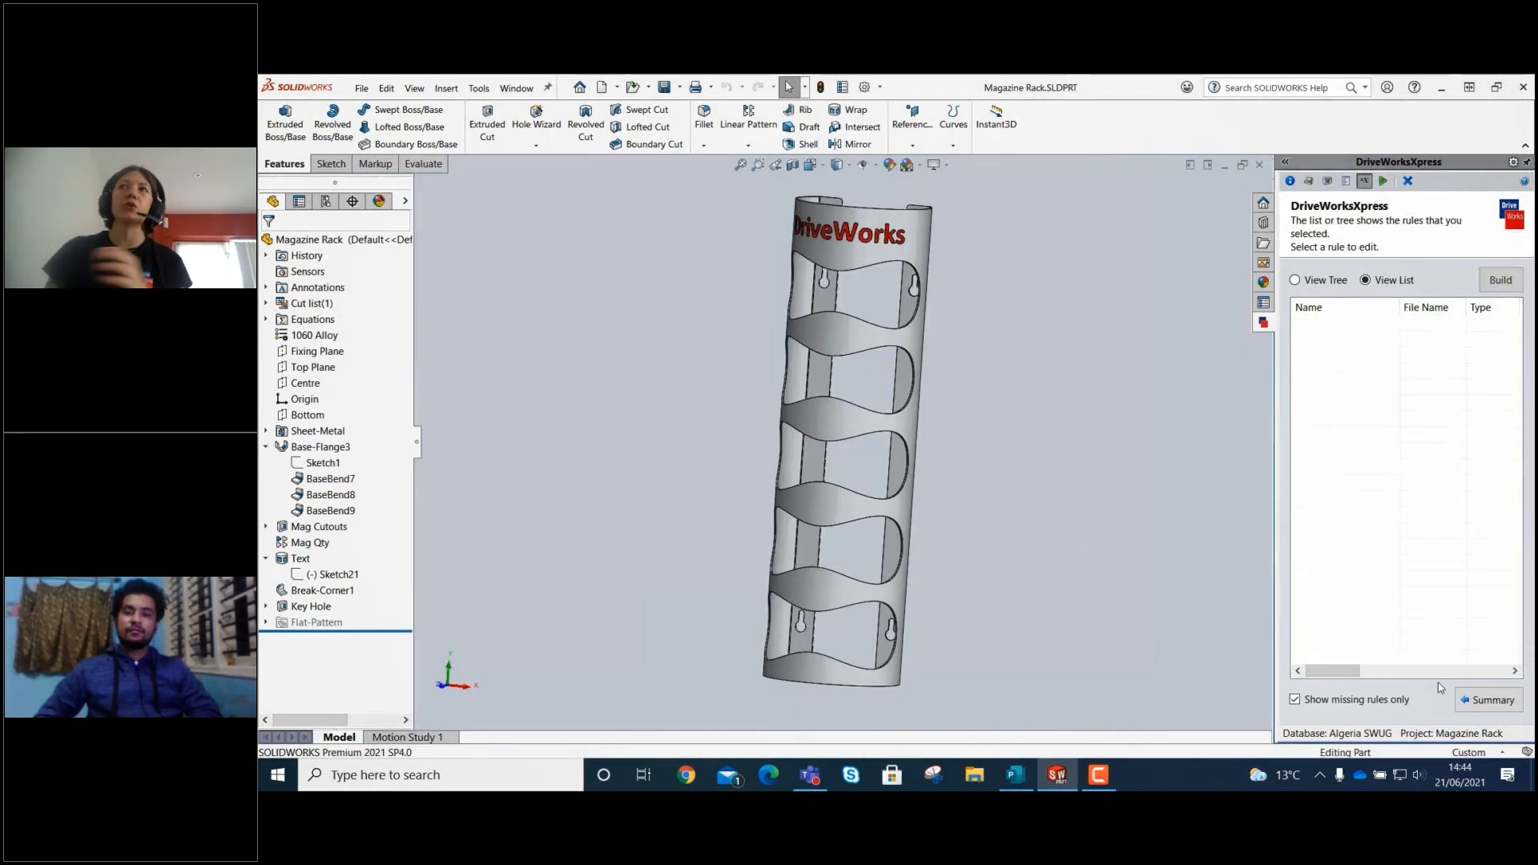
pyautogui.click(1489, 700)
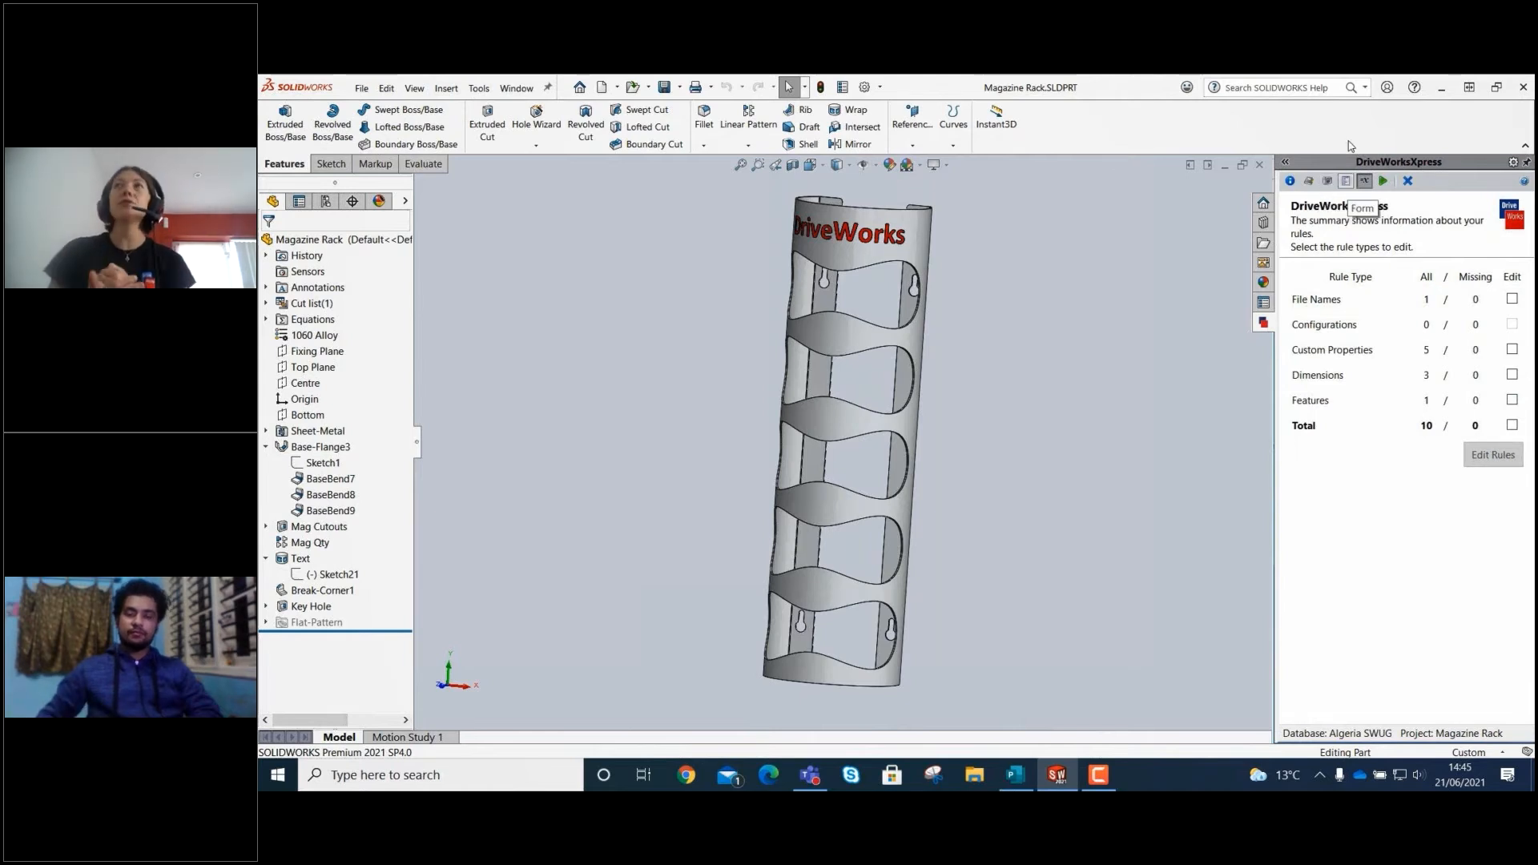
# Run the Magazine Rack form, enter a new order number and set the customer to SOLIDWORKS.
pyautogui.click(1384, 182)
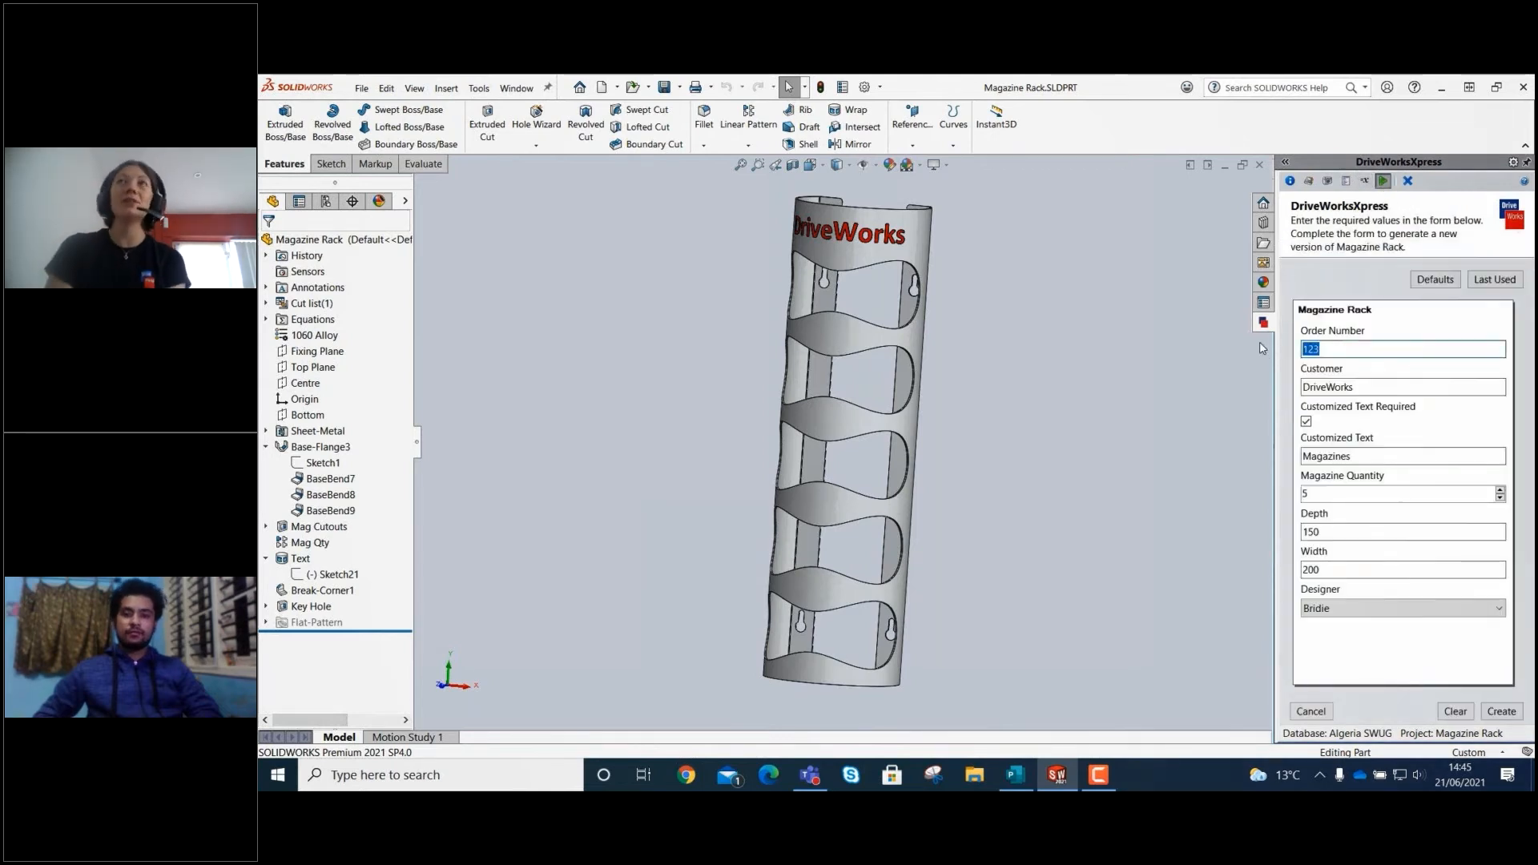
pyautogui.press('BackSpace')
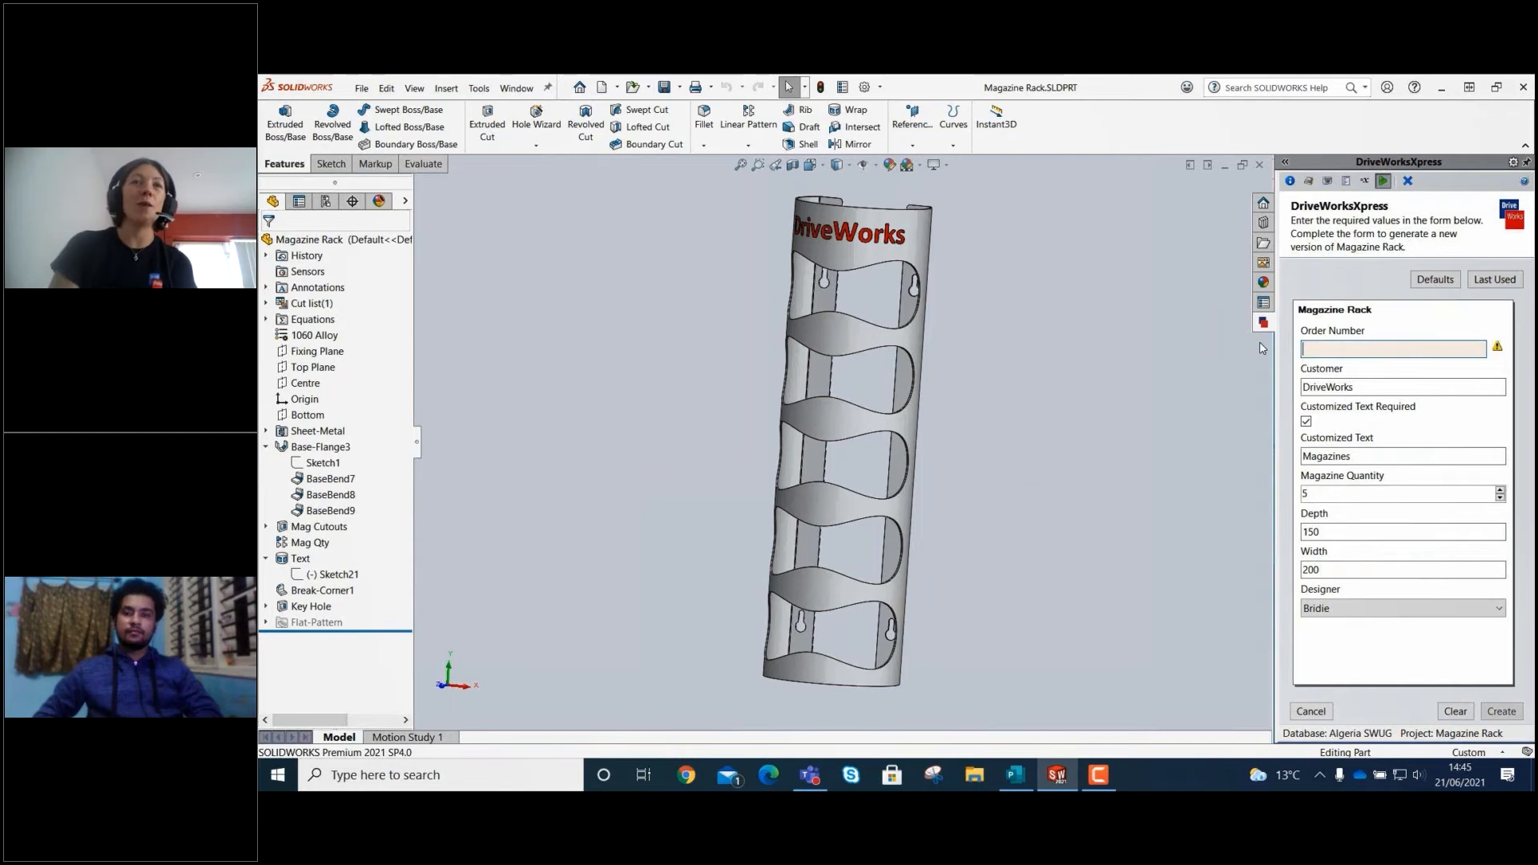
pyautogui.write('2233')
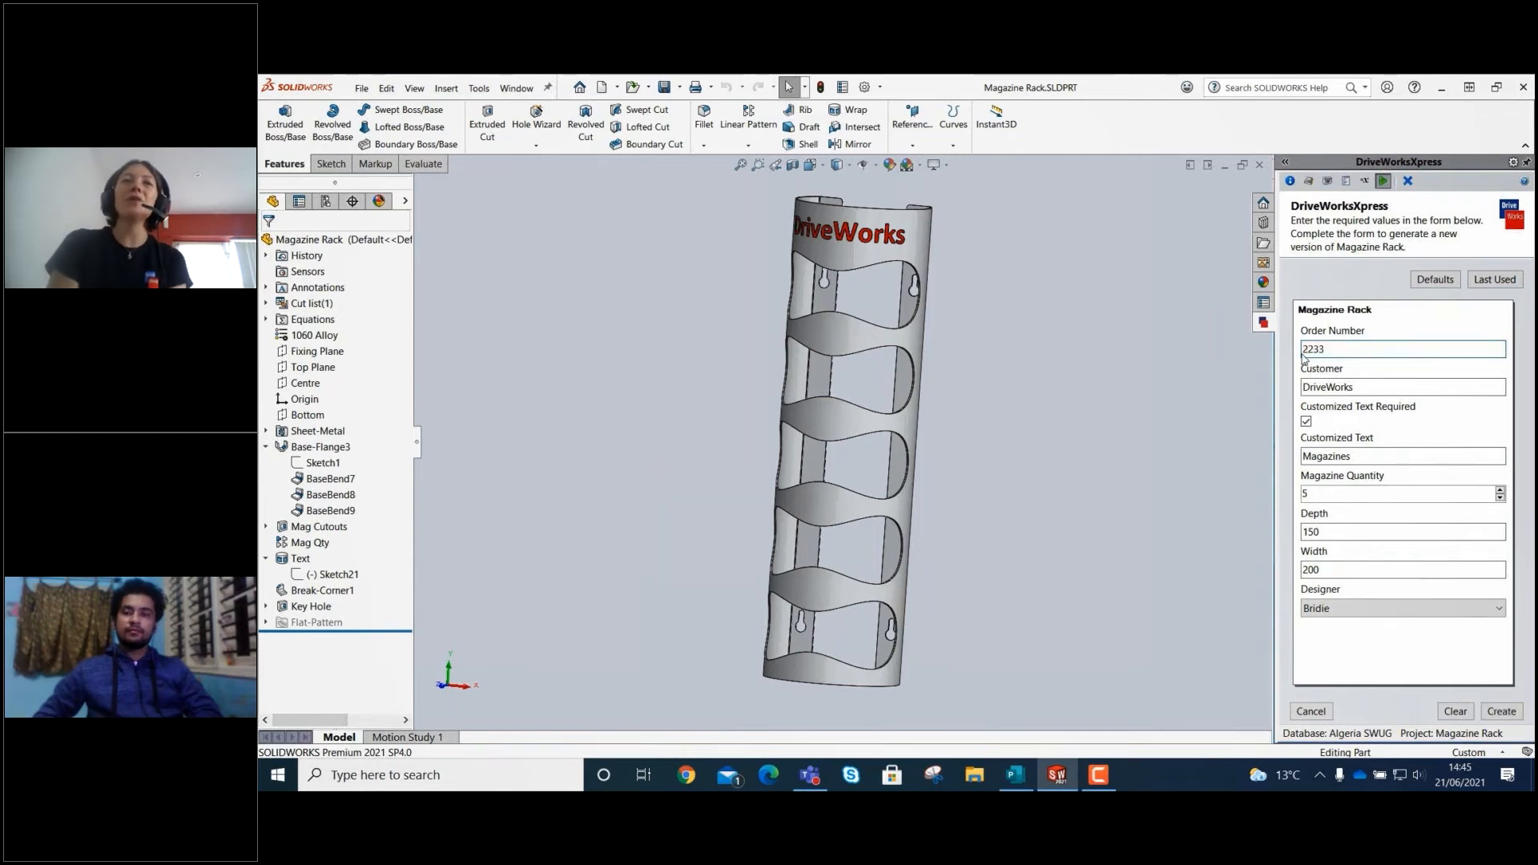
pyautogui.click(1388, 386)
pyautogui.moveTo(1388, 386); pyautogui.dragTo(1202, 384)
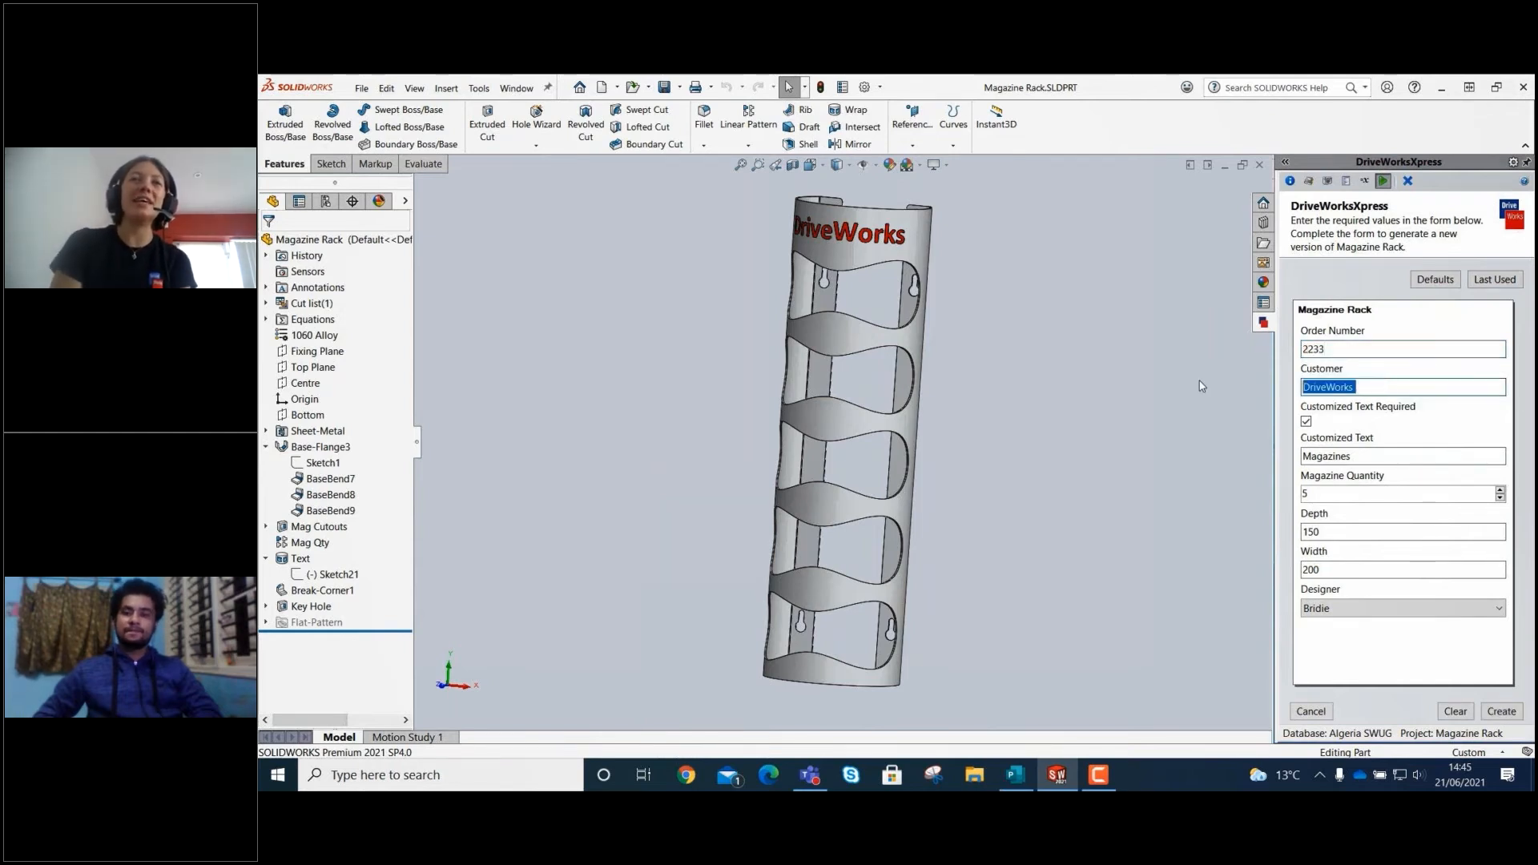
pyautogui.write('SOLIDWORKS')
# Replace the customized text with the person's first name in possessive form followed by "Magazines".
pyautogui.moveTo(1378, 456); pyautogui.dragTo(731, 448)
pyautogui.write('Bridie')
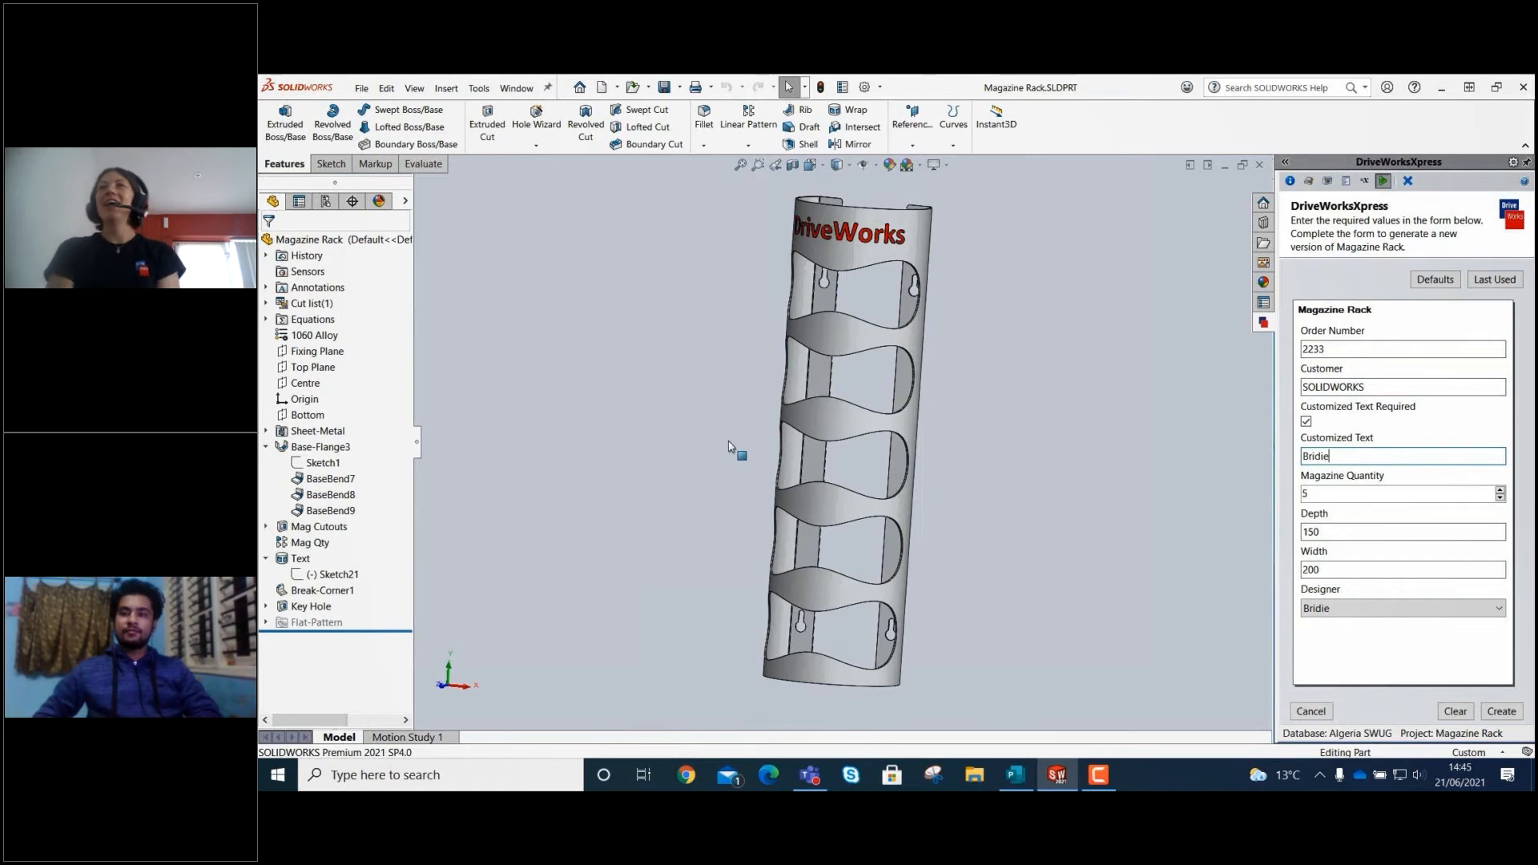
pyautogui.write("'s Magaz")
pyautogui.press('BackSpace')
pyautogui.press('BackSpace')
pyautogui.press('BackSpace')
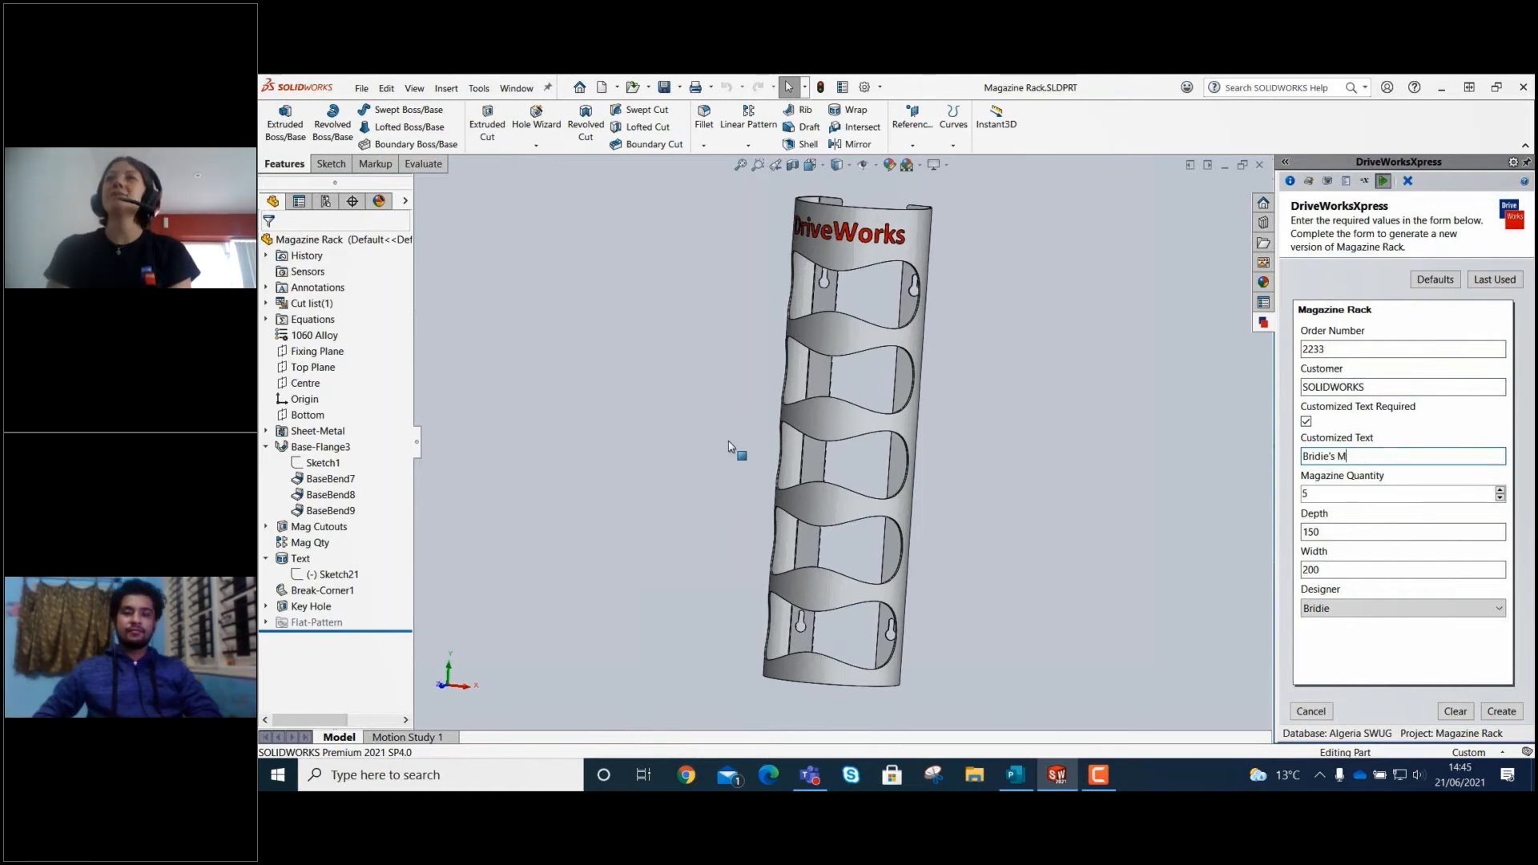
pyautogui.write('gazines')
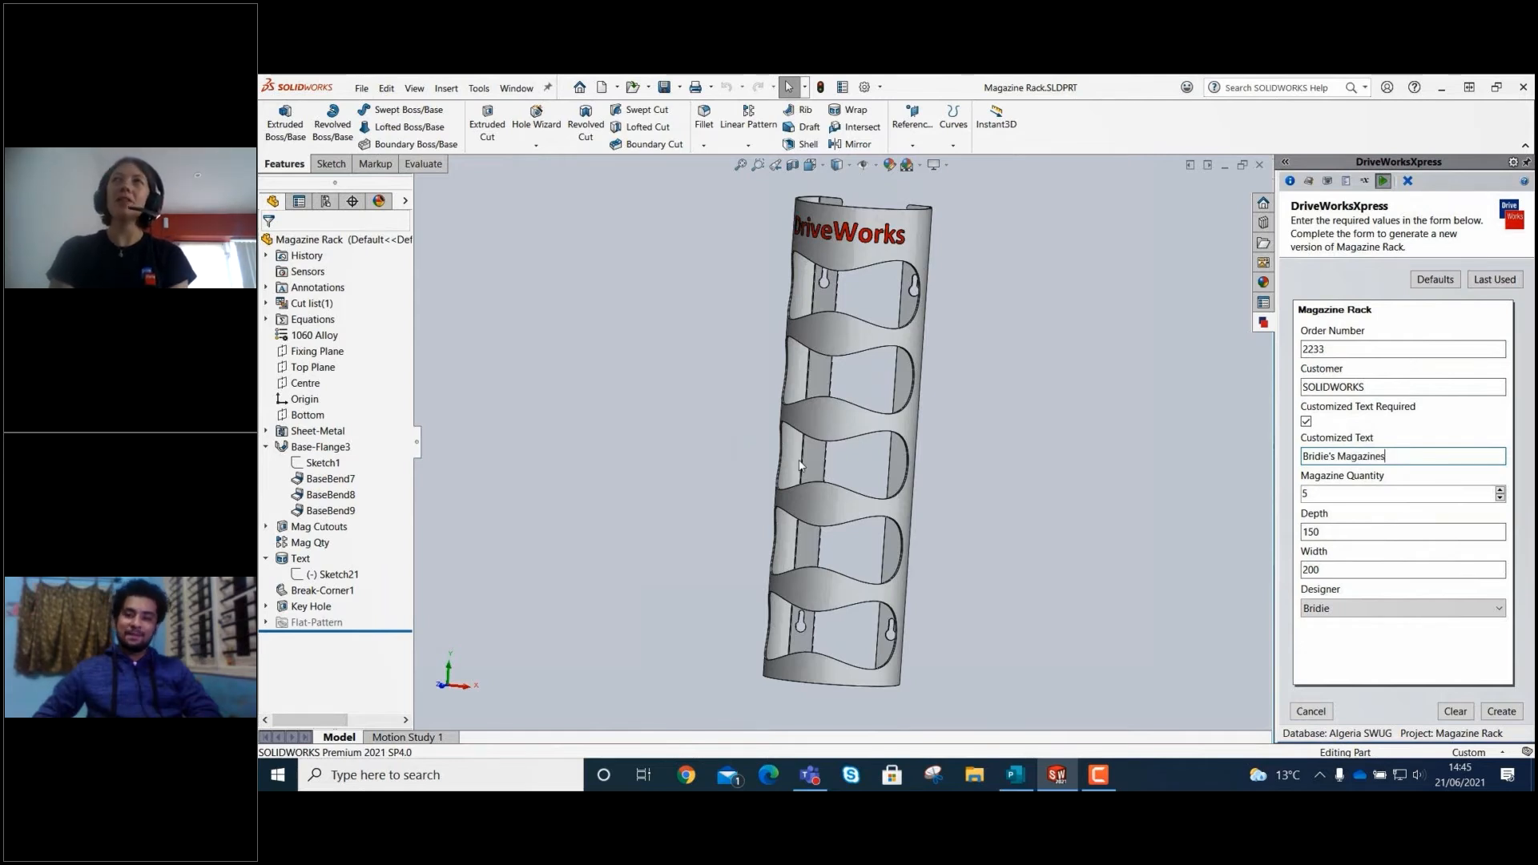
# Set the magazine quantity to 7, the depth to 200 and the width to 300 in the form.
pyautogui.click(1500, 490)
pyautogui.click(1501, 490)
pyautogui.doubleClick(1394, 530)
pyautogui.write('200')
pyautogui.doubleClick(1366, 568)
pyautogui.write('300')
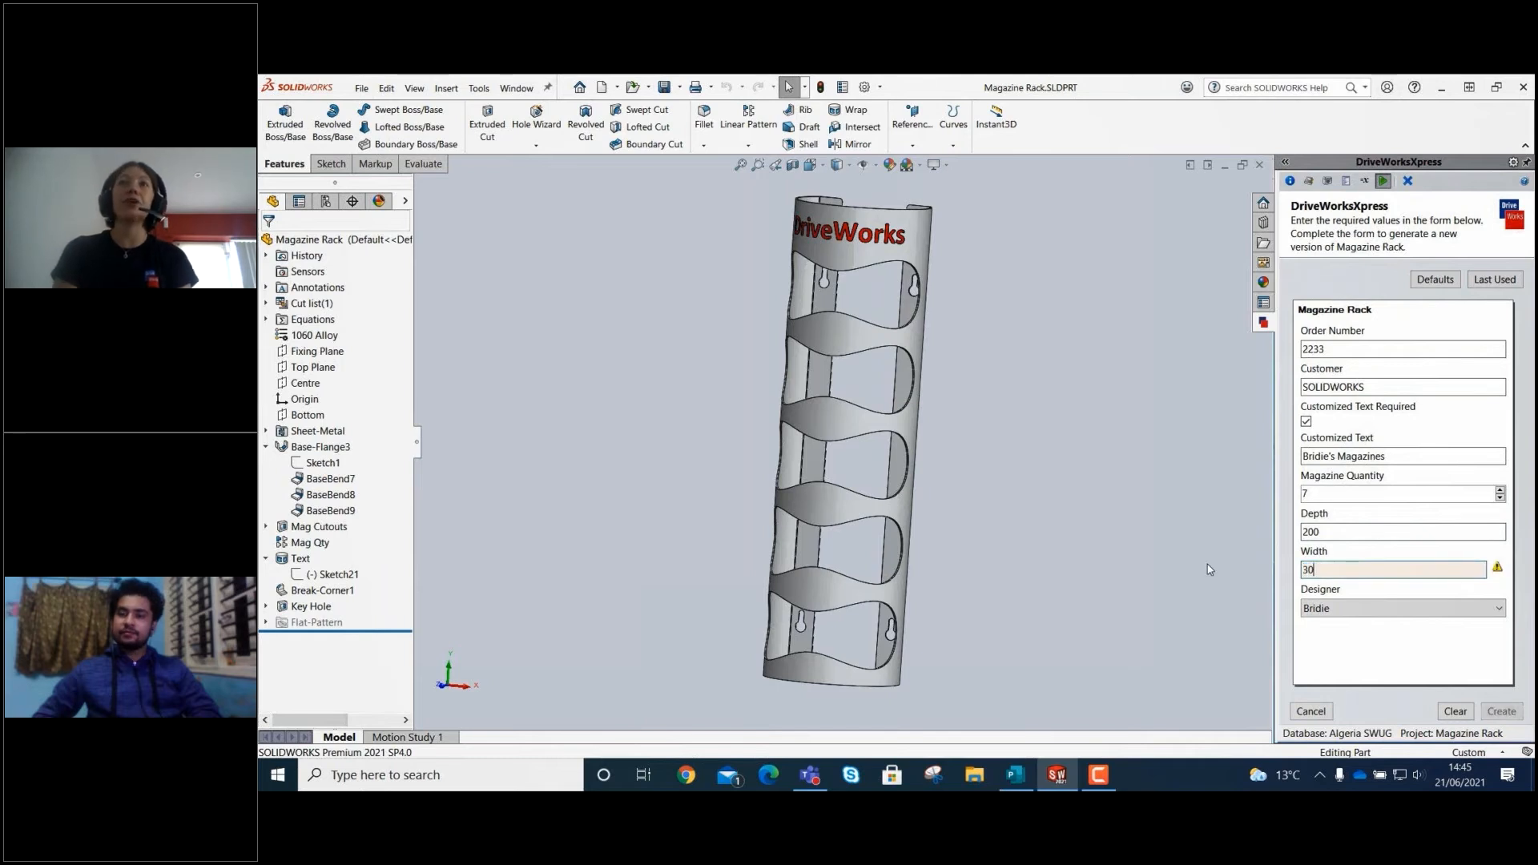
# Choose a different designer in the form and create the new magazine rack model and drawing.
pyautogui.click(1347, 610)
pyautogui.click(1347, 625)
pyautogui.click(1502, 712)
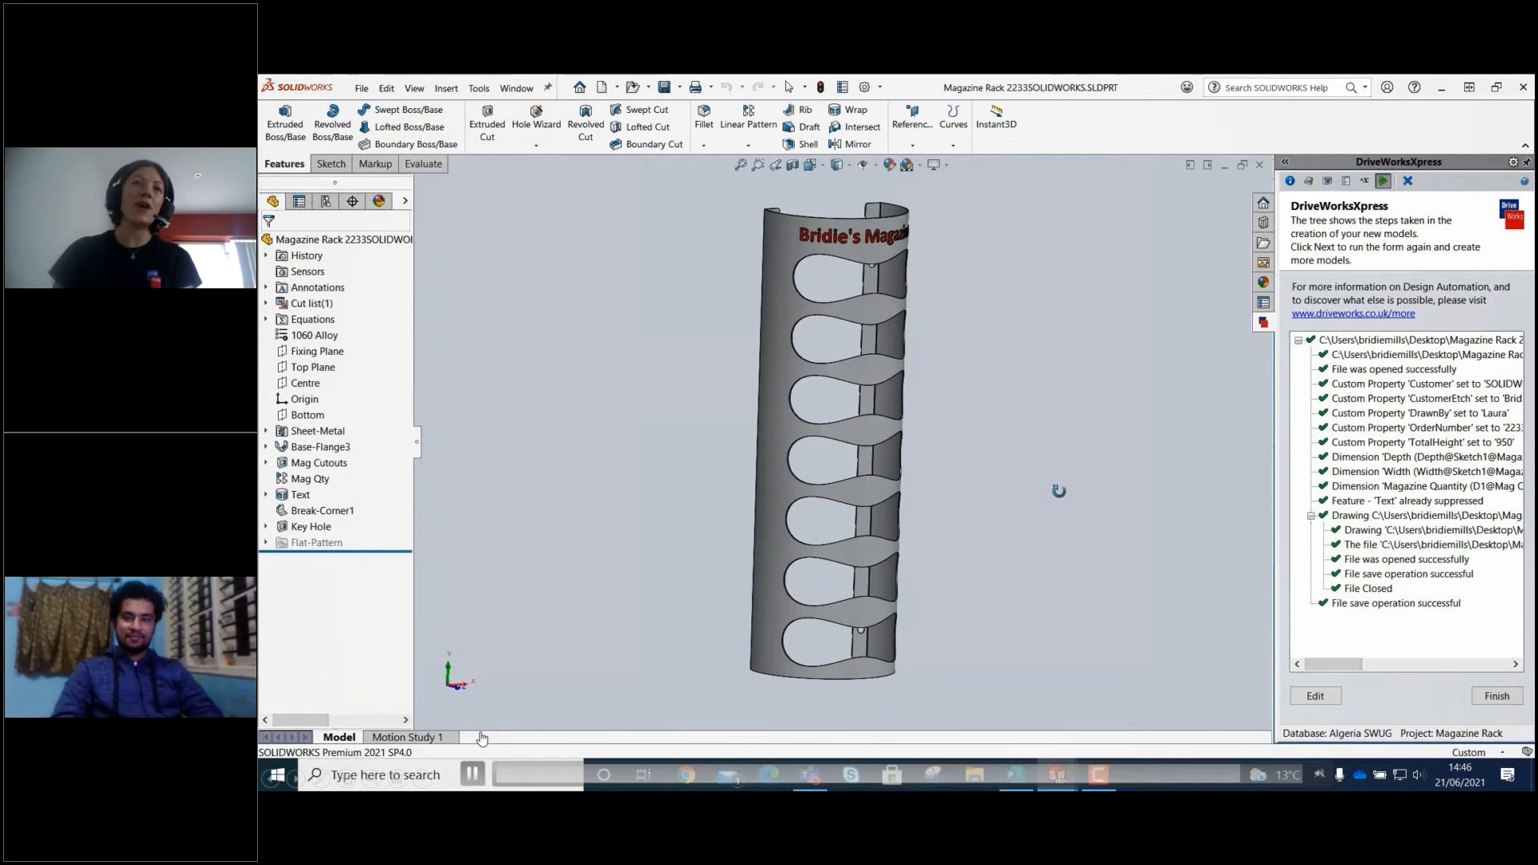
pyautogui.moveTo(1059, 491); pyautogui.dragTo(972, 460, button='middle')
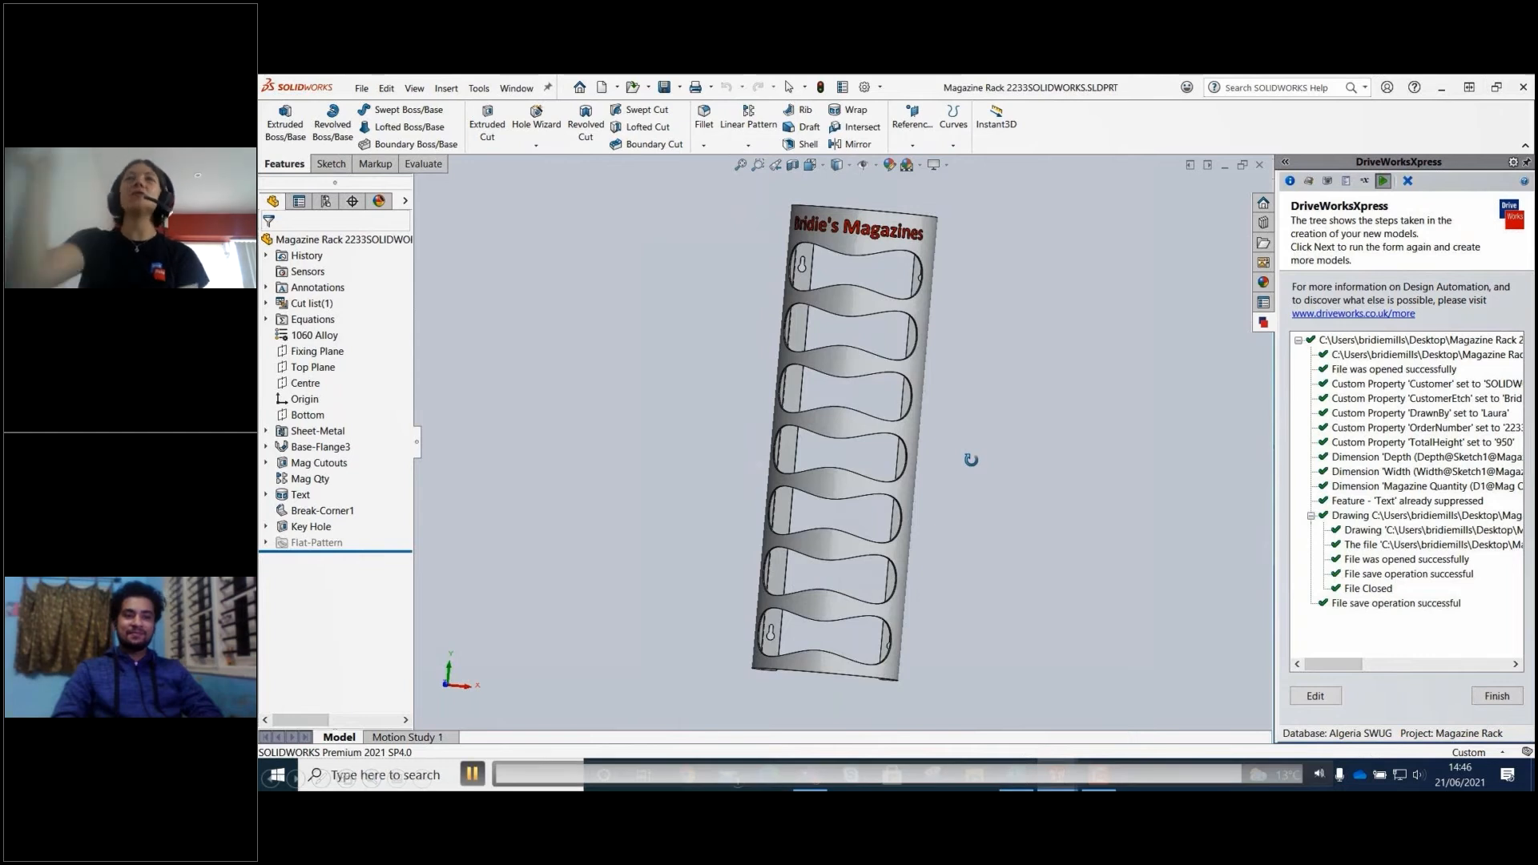
# Finish the previous run and start a new Magazine Rack form with a new order number and SOLIDWORKS as the customer.
pyautogui.press('Escape')
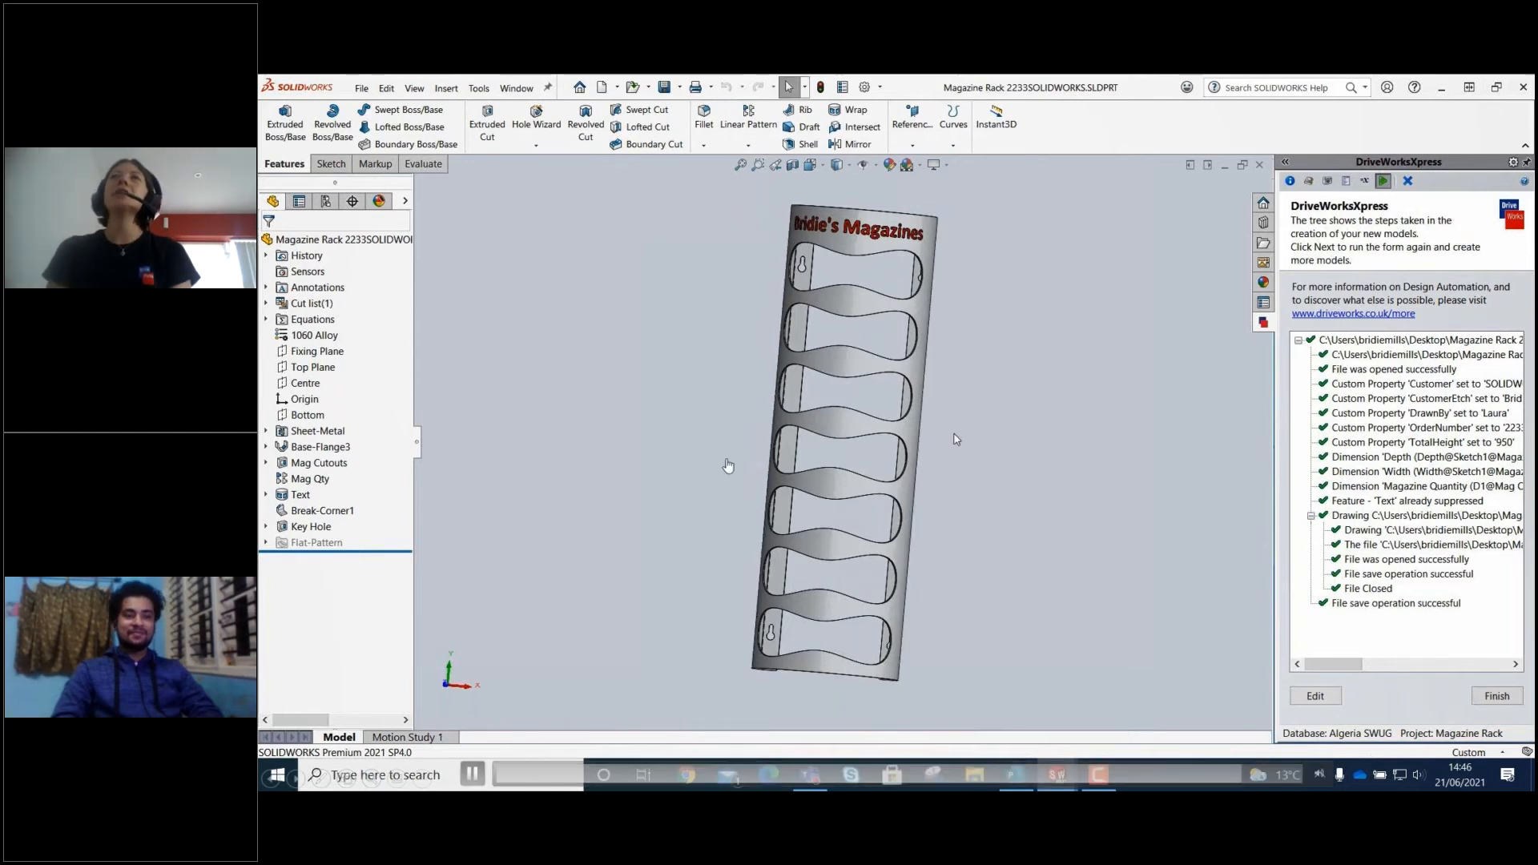
pyautogui.click(1500, 696)
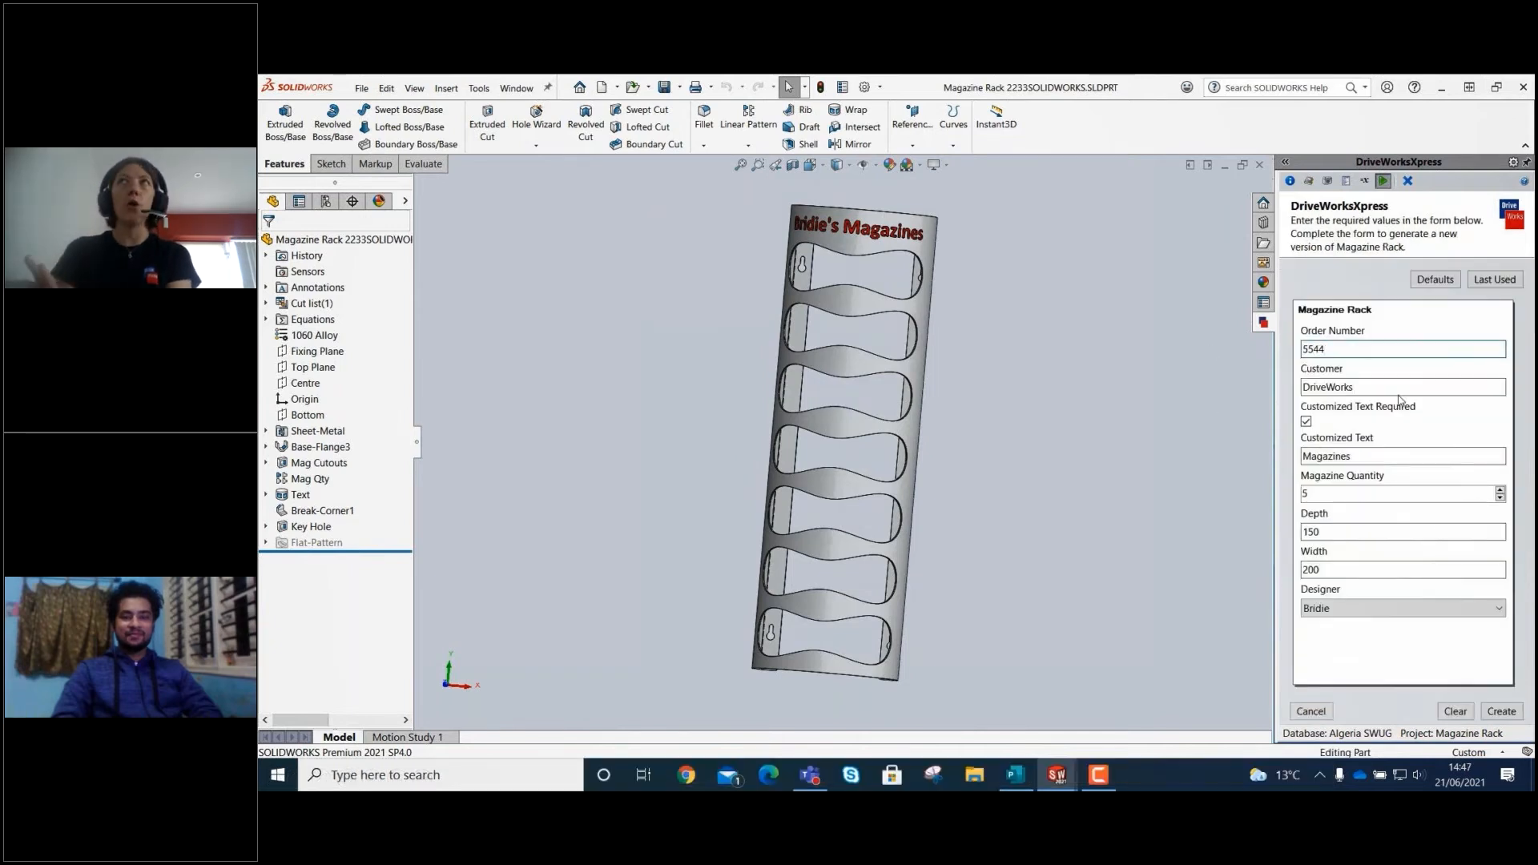
pyautogui.press('Tab')
pyautogui.write('SOLIDWORKS')
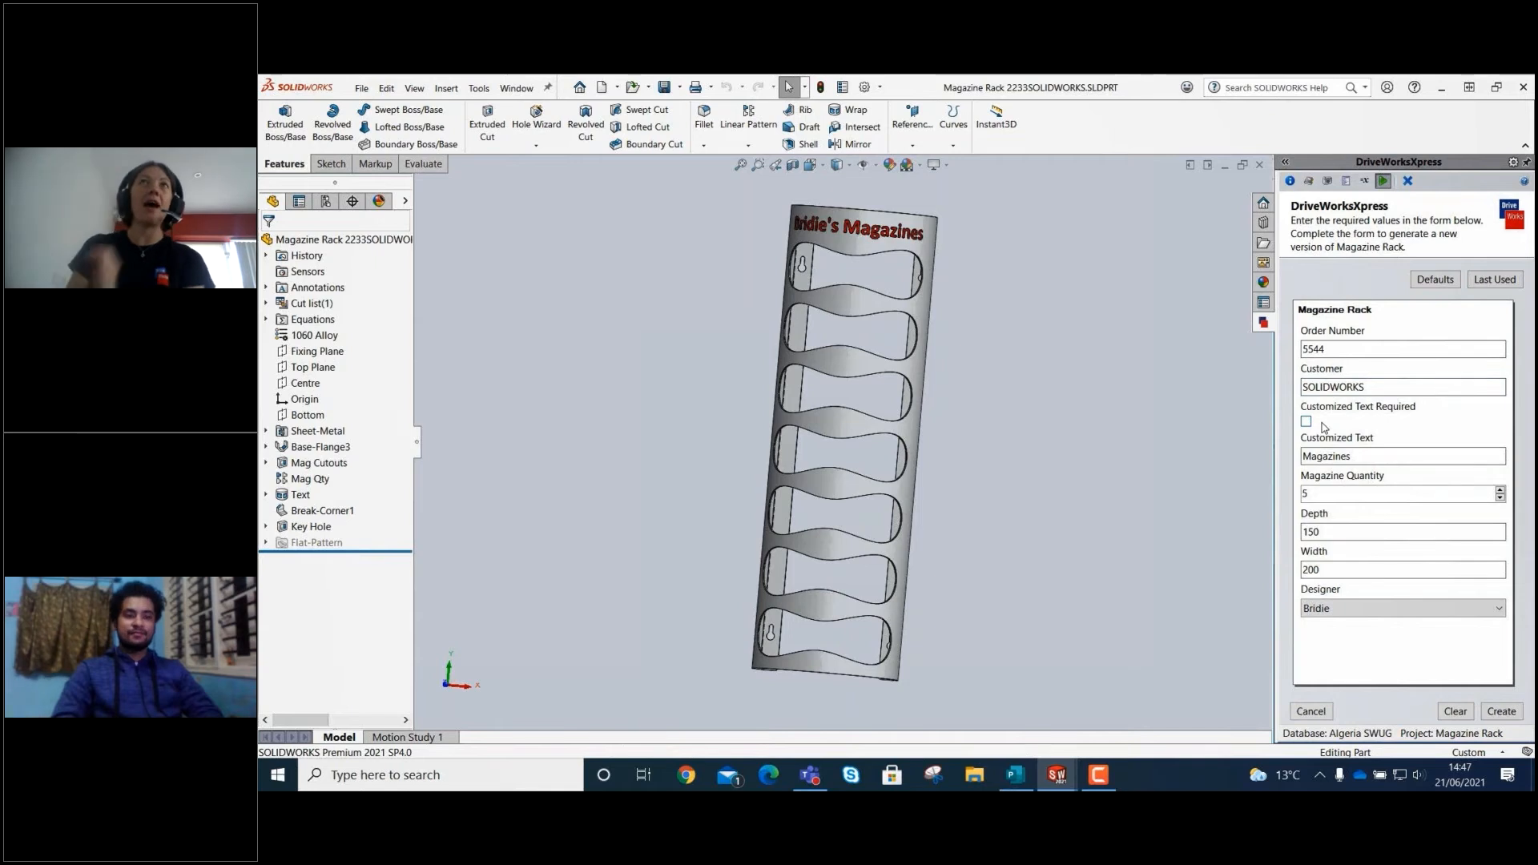
# Turn off the customized text requirement in the form and clear the customized text.
pyautogui.moveTo(1353, 457); pyautogui.dragTo(1293, 467)
pyautogui.press('BackSpace')
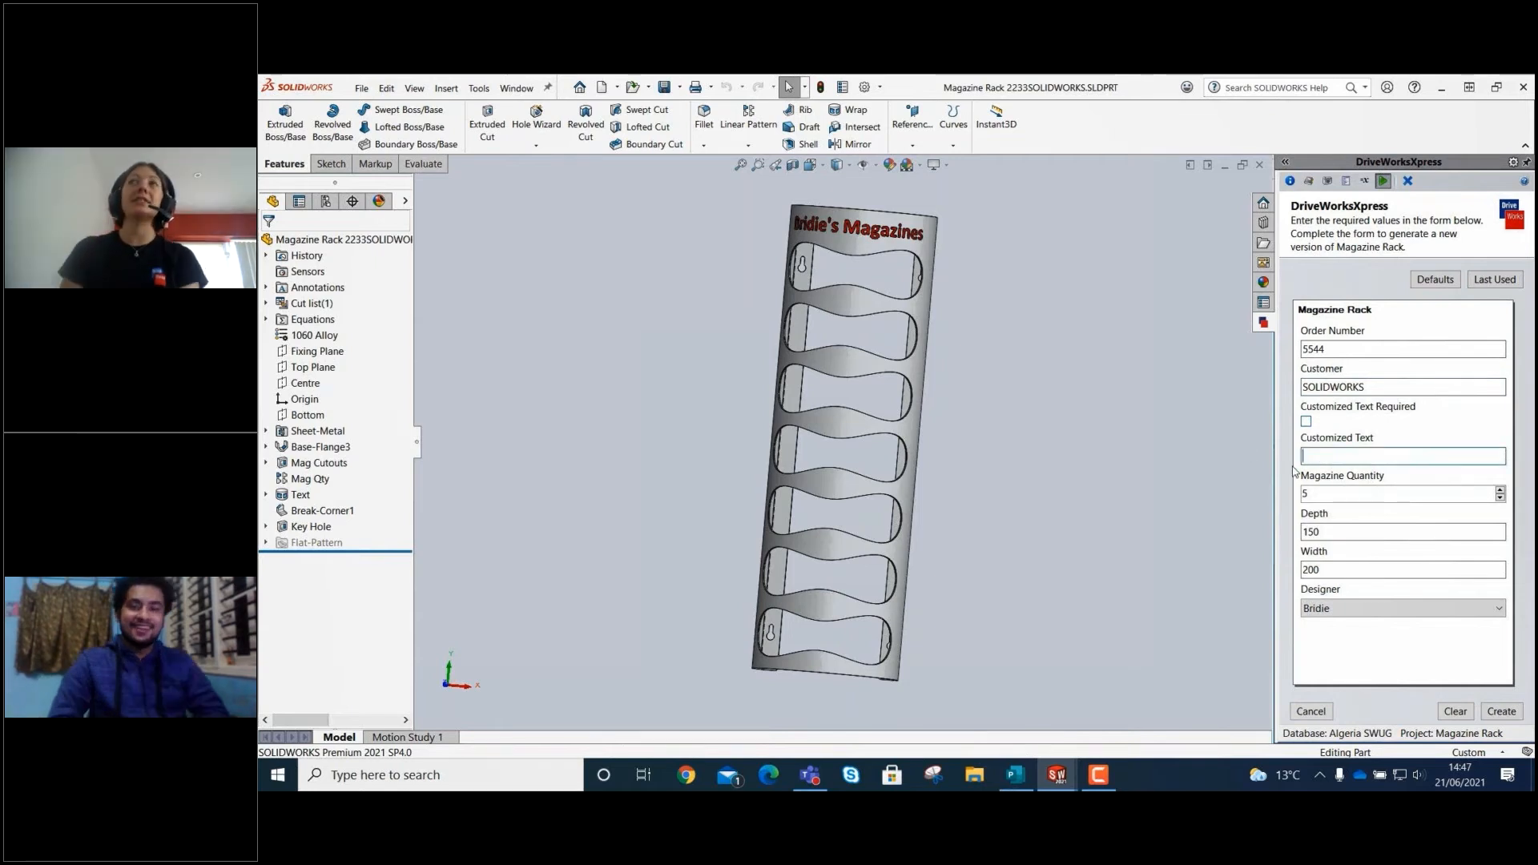
# Set the magazine quantity to 2, the depth to 150 and the width to 300 in the form.
pyautogui.click(1500, 498)
pyautogui.click(1500, 498)
pyautogui.click(1500, 498)
pyautogui.moveTo(1385, 535); pyautogui.dragTo(1188, 529)
pyautogui.write('150')
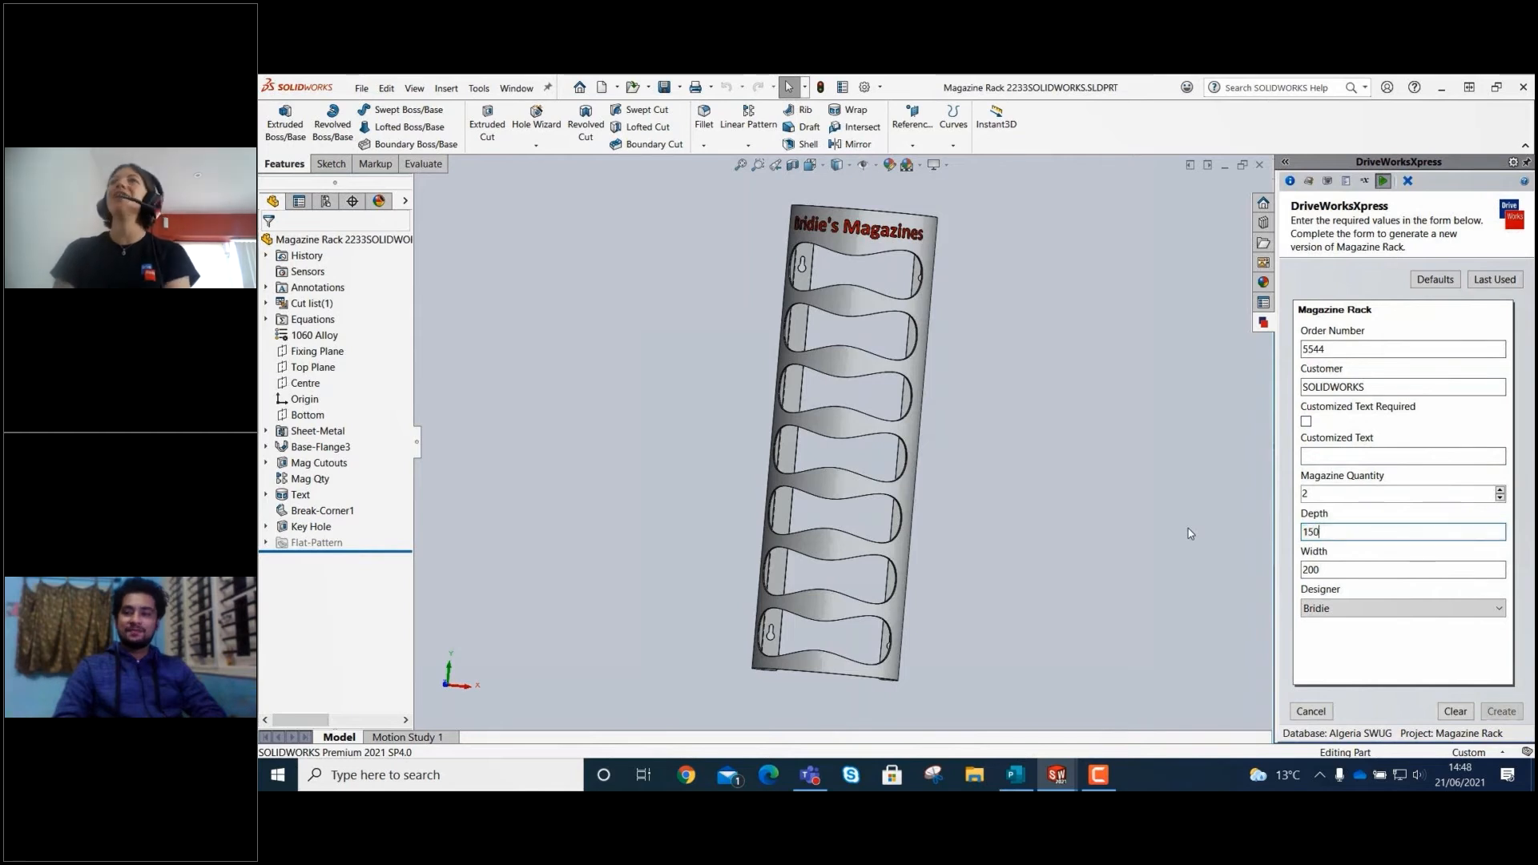
pyautogui.moveTo(1346, 567); pyautogui.dragTo(1274, 571)
pyautogui.write('300')
# Choose another designer, create the two-magazine rack model and drawing without text, and finish the run.
pyautogui.click(1350, 613)
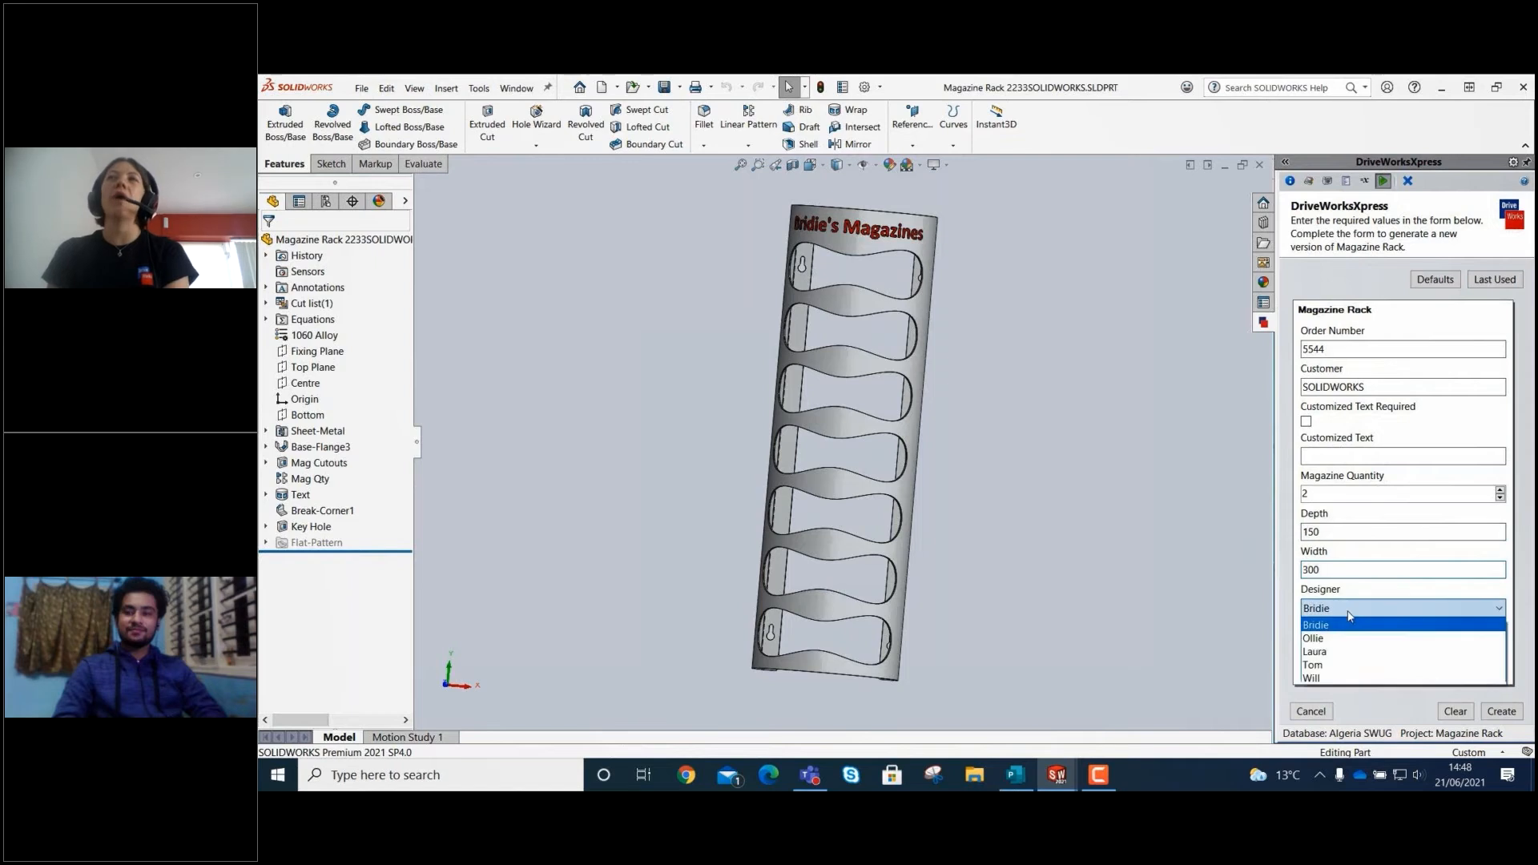
pyautogui.click(1345, 665)
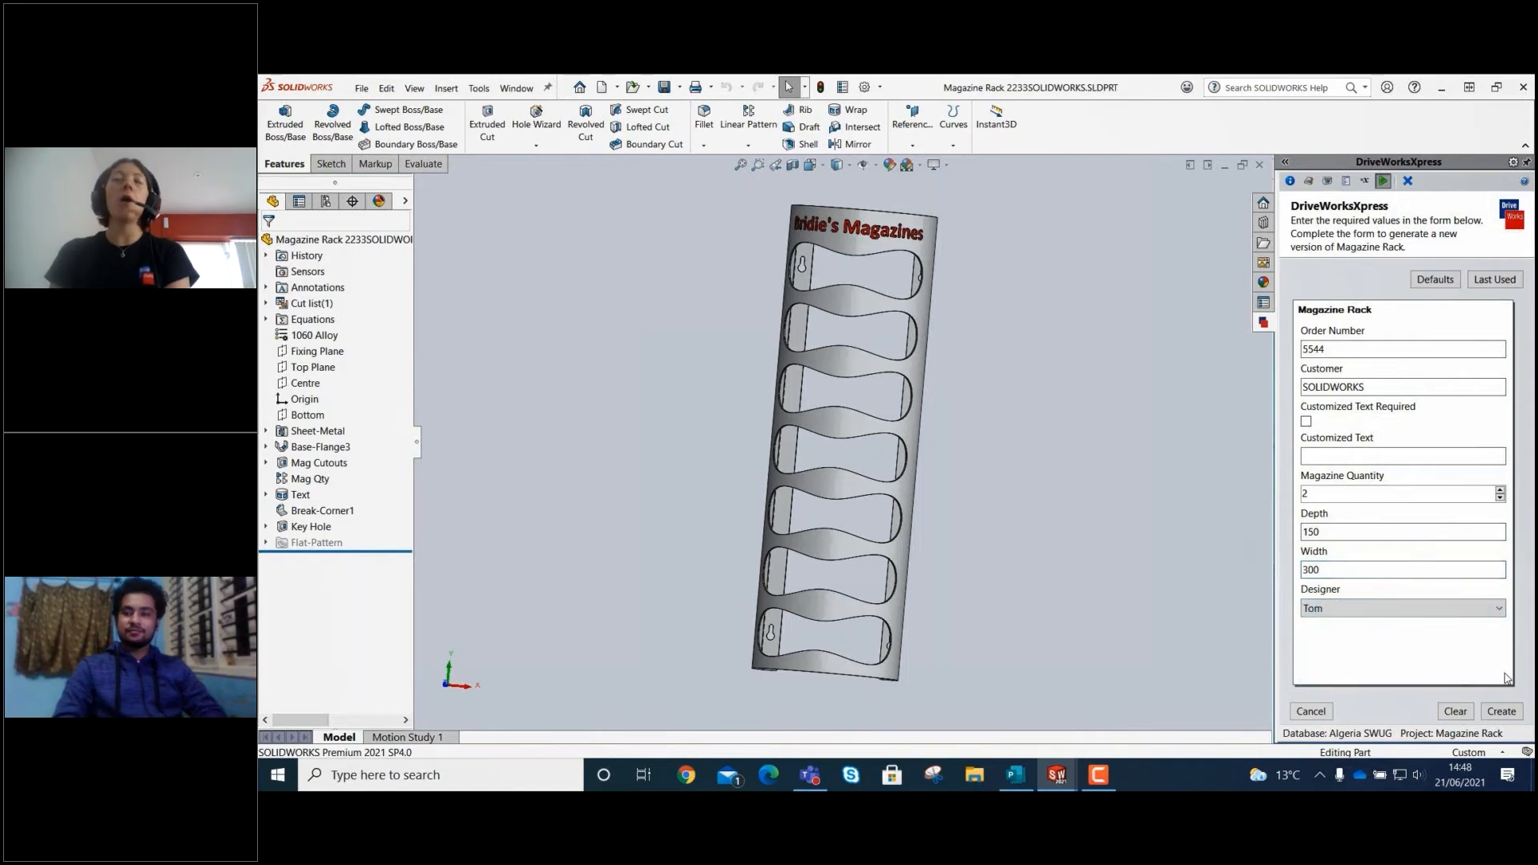
pyautogui.click(1503, 715)
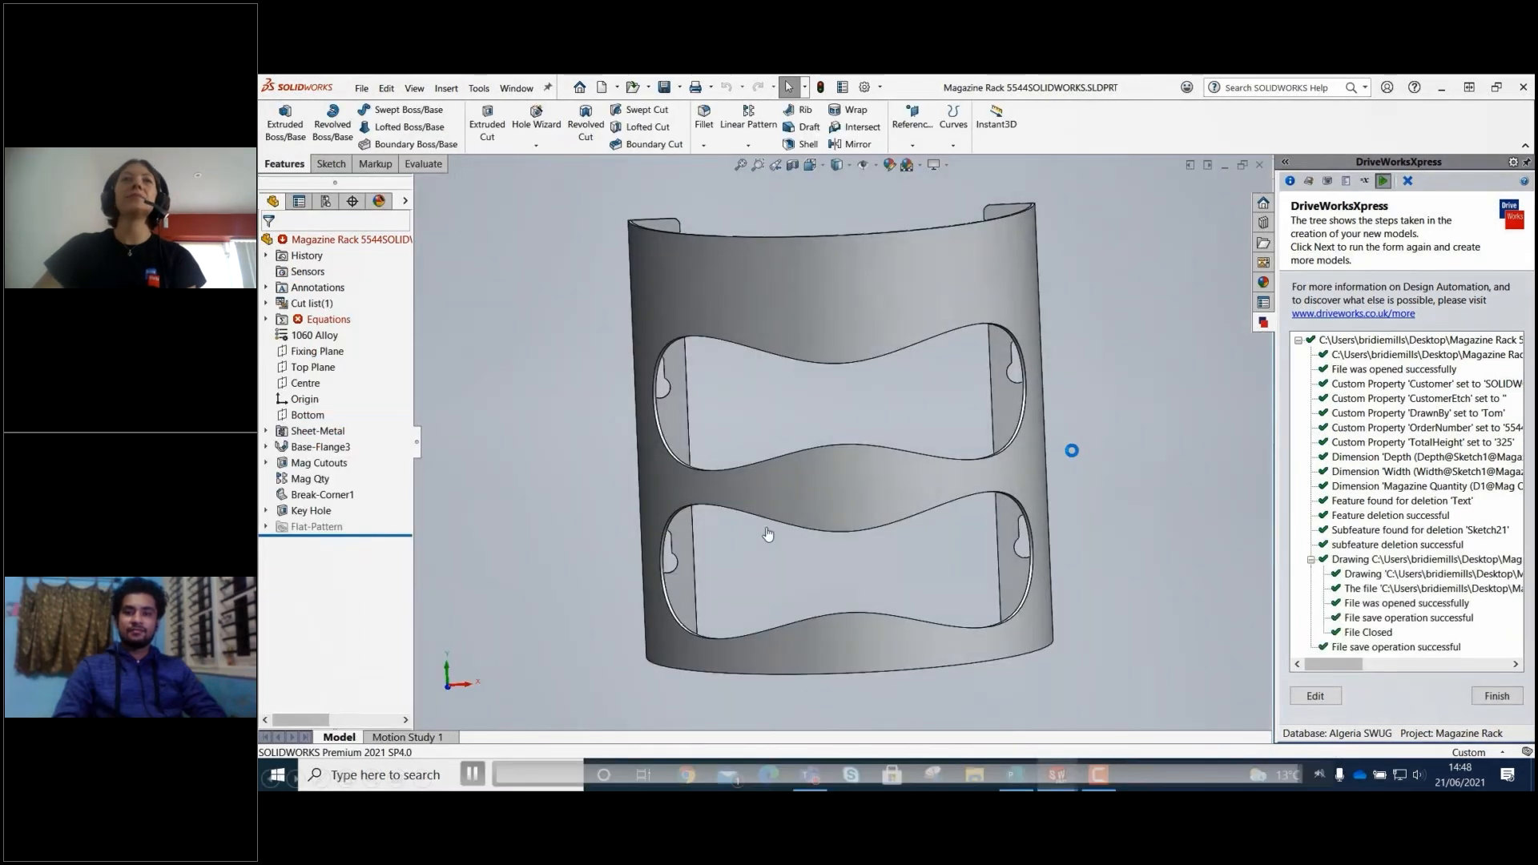
pyautogui.click(1495, 697)
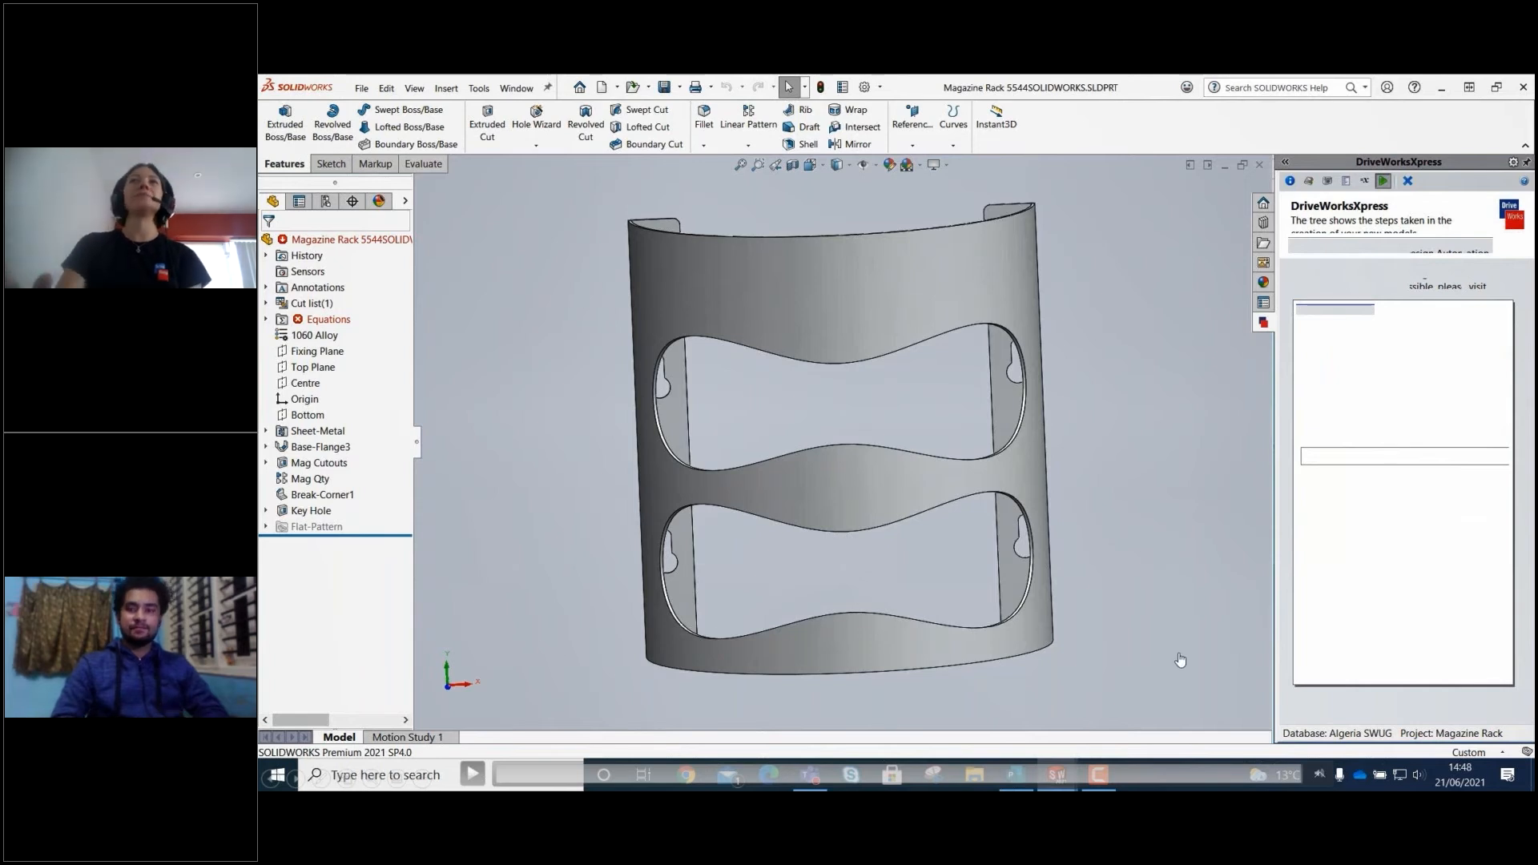
pyautogui.press('Right')
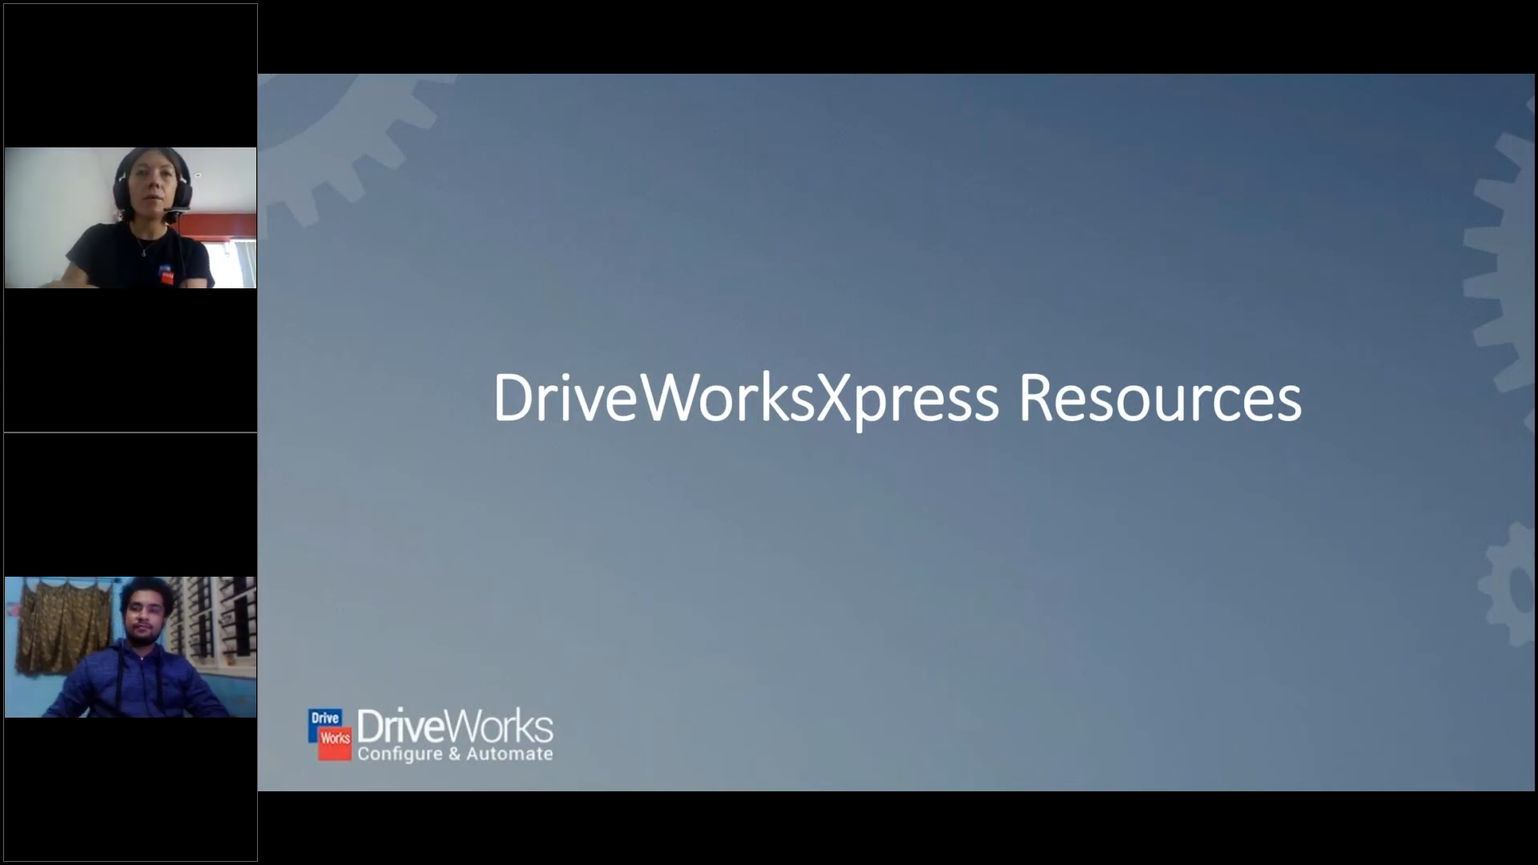
pyautogui.press('Right')
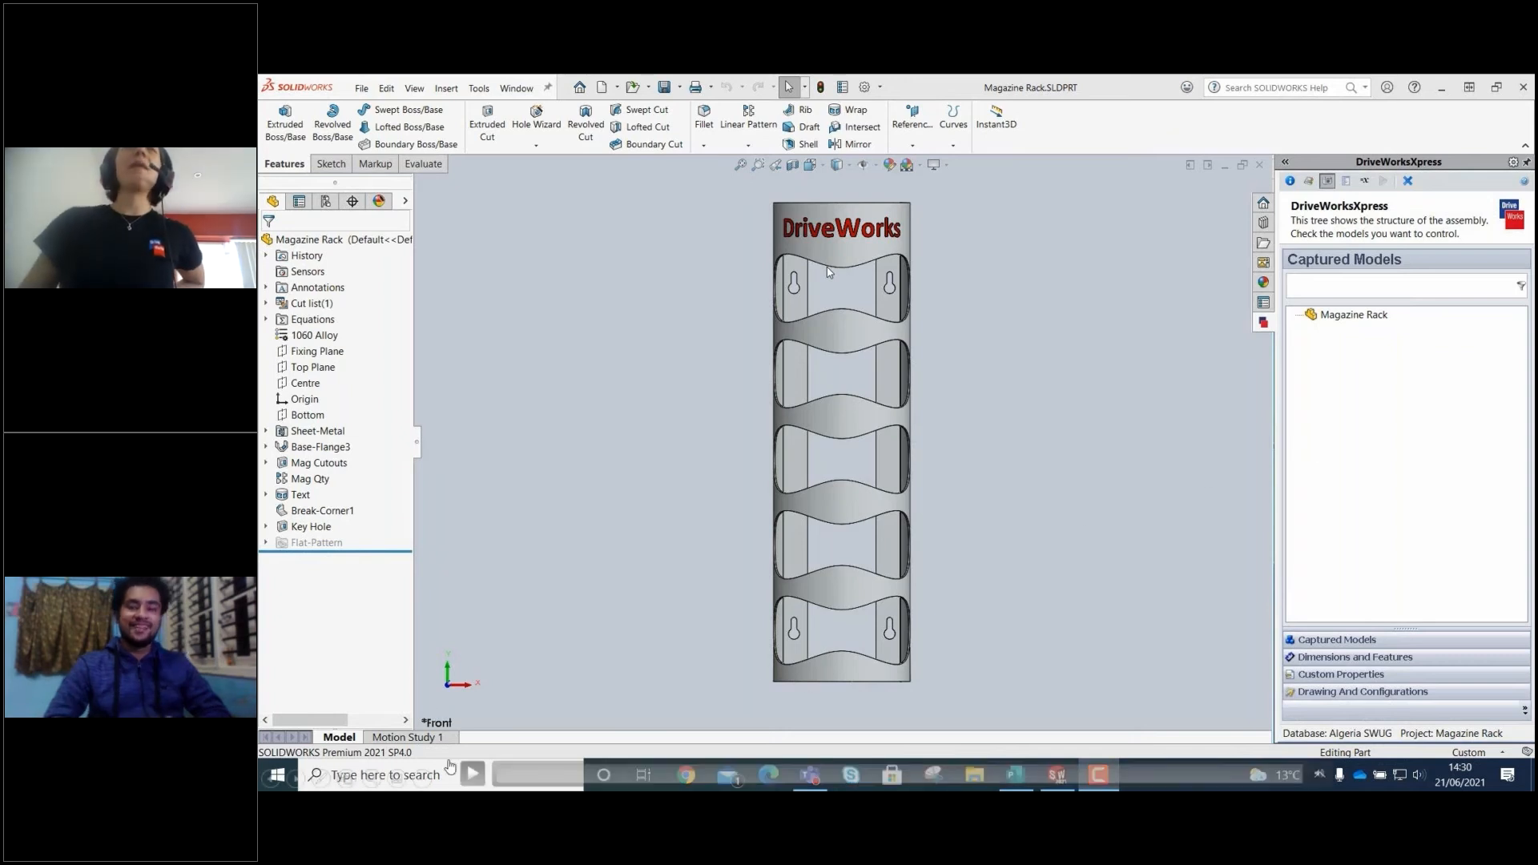
pyautogui.click(983, 575)
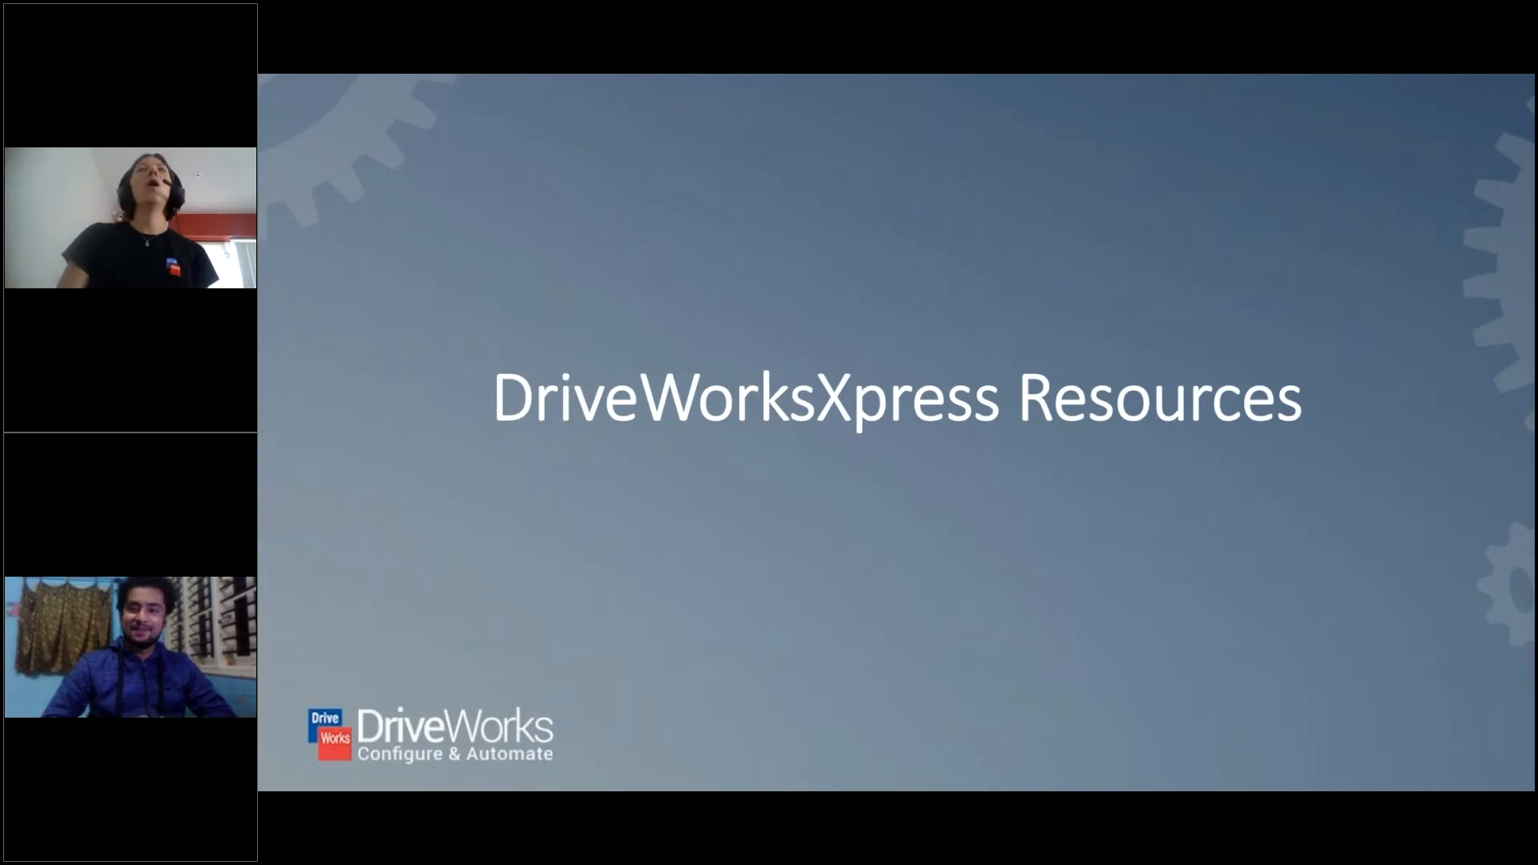
pyautogui.press('Right')
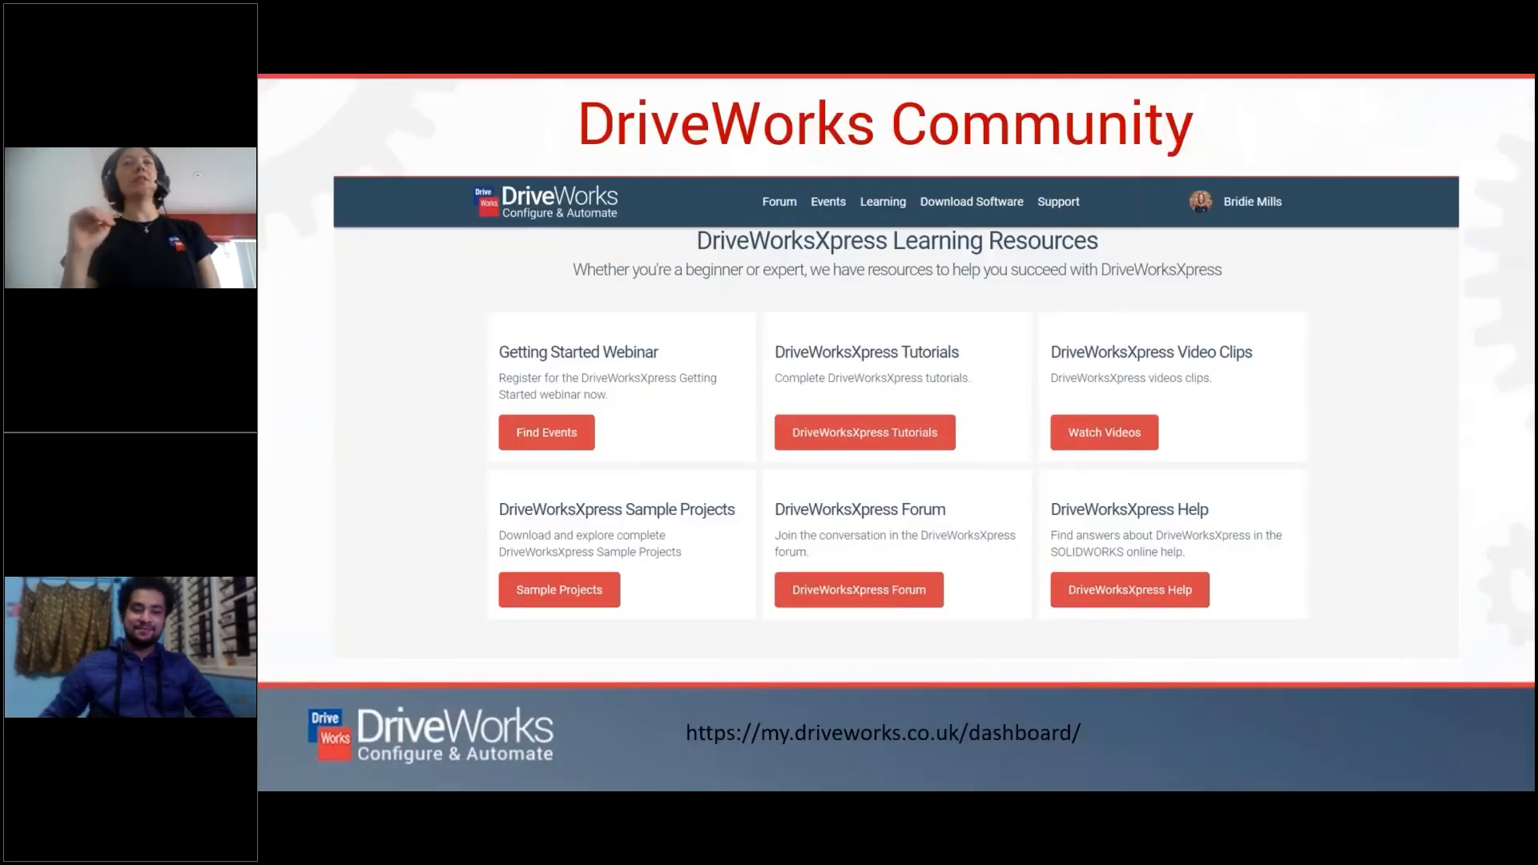